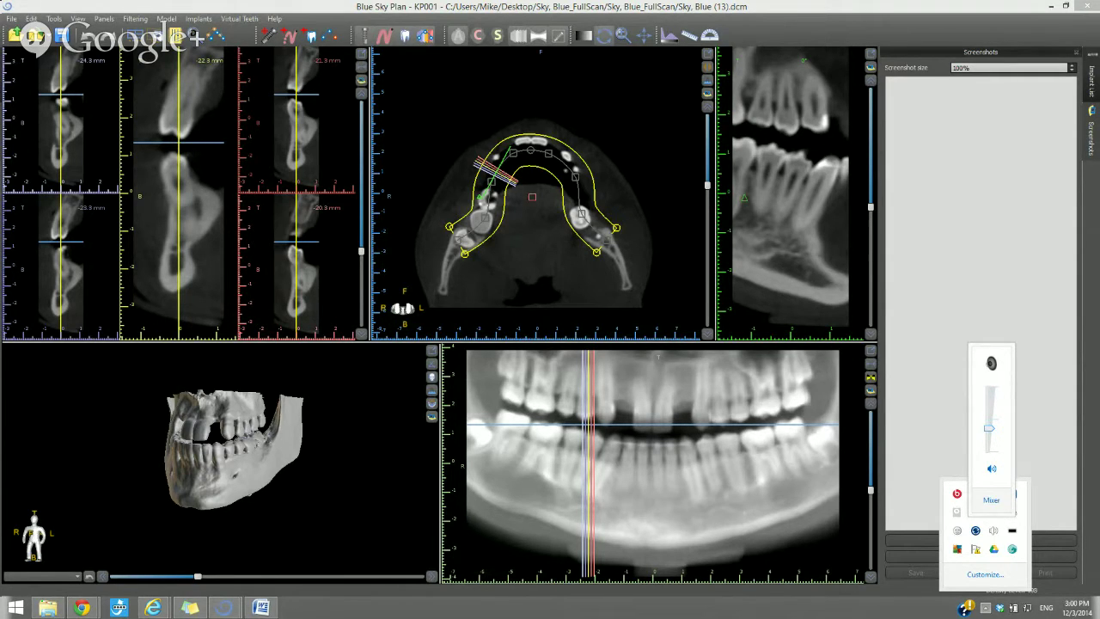
Switch to the web browser and view the Blue Sky Bio home page and the Blue Sky Plan overview page.
key(Escape)
key(Escape)
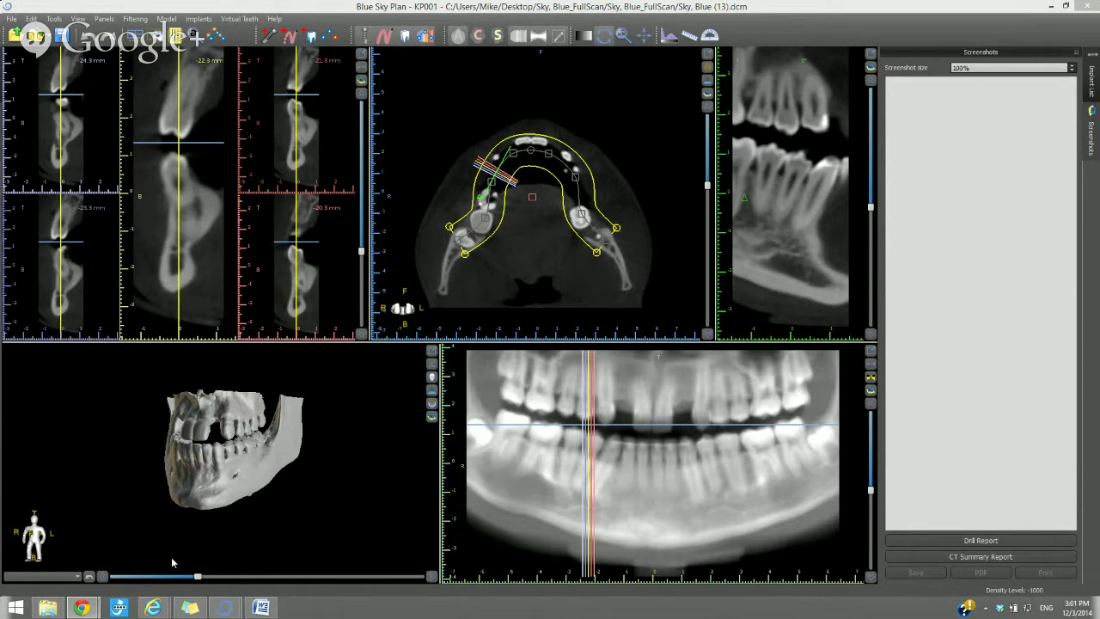
mouse_move(153, 609)
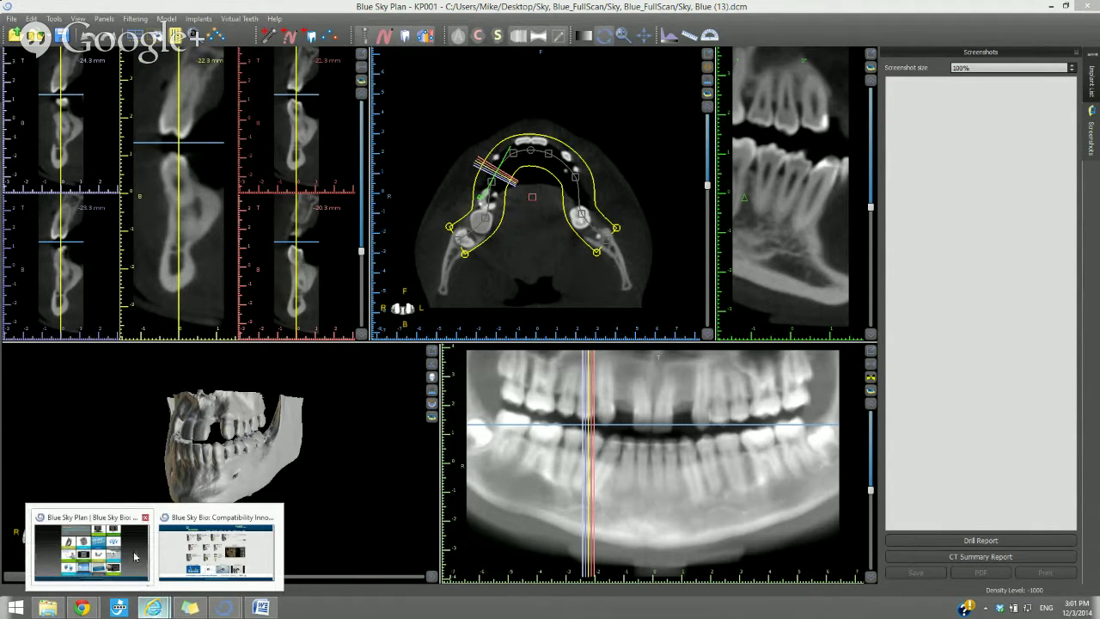
click(176, 556)
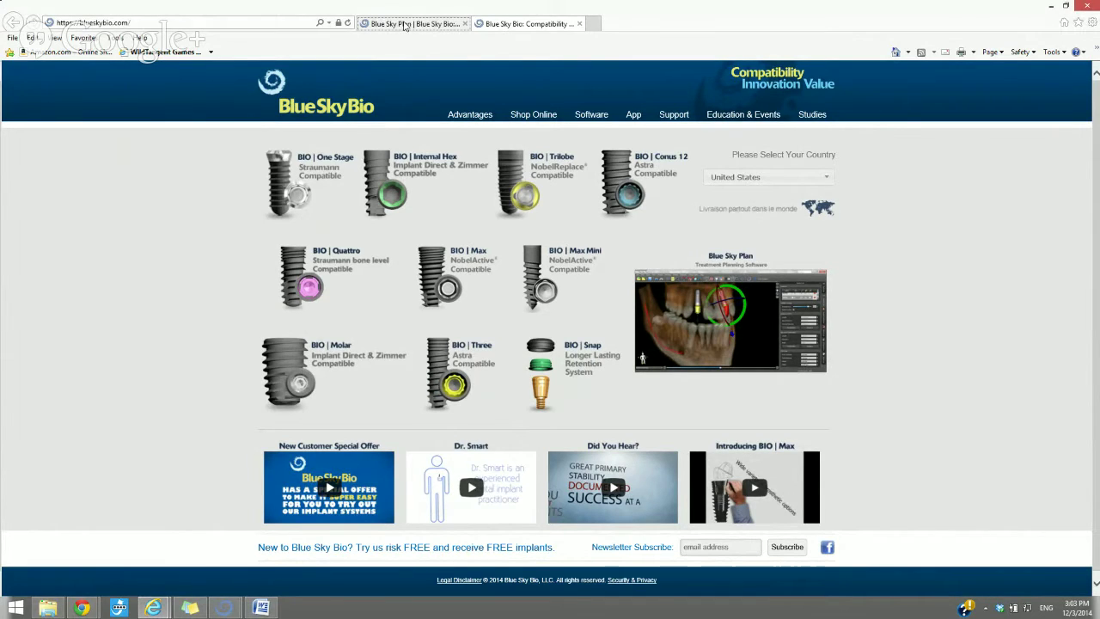
click(403, 24)
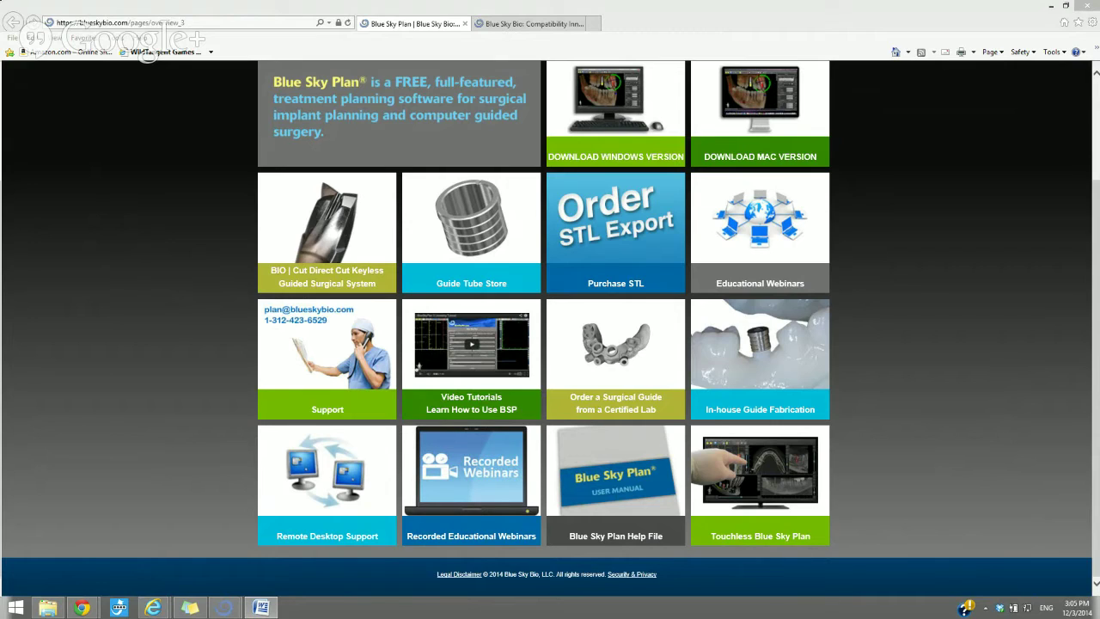
Return to Blue Sky Plan, switch to File Explorer and look through the DICOM slice files in the Sky, Blue_FullScan folder.
mouse_move(225, 608)
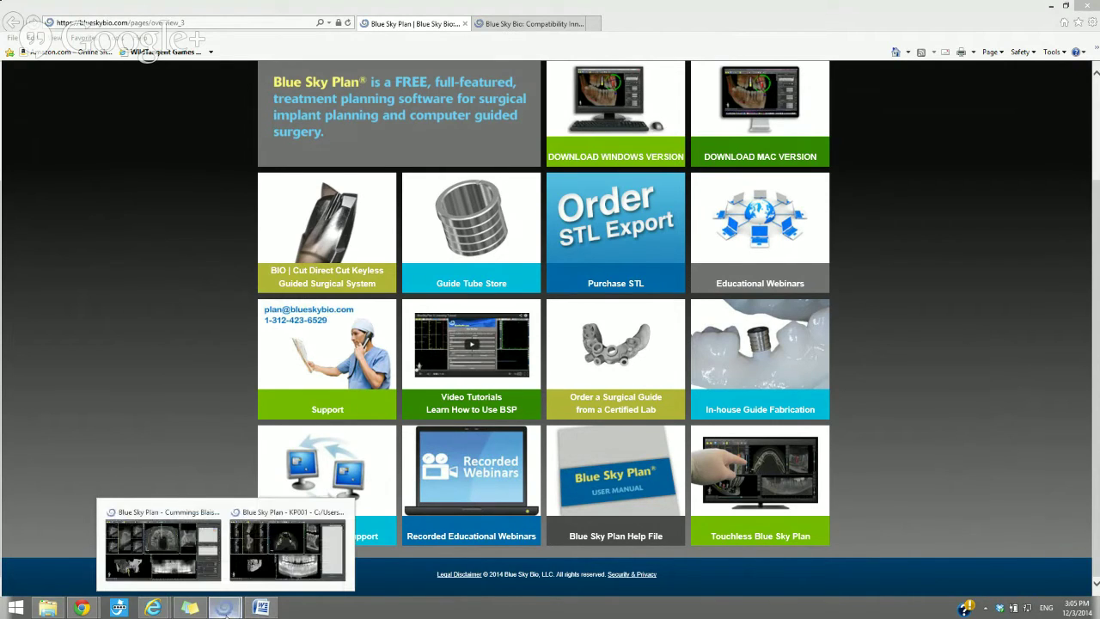
click(255, 559)
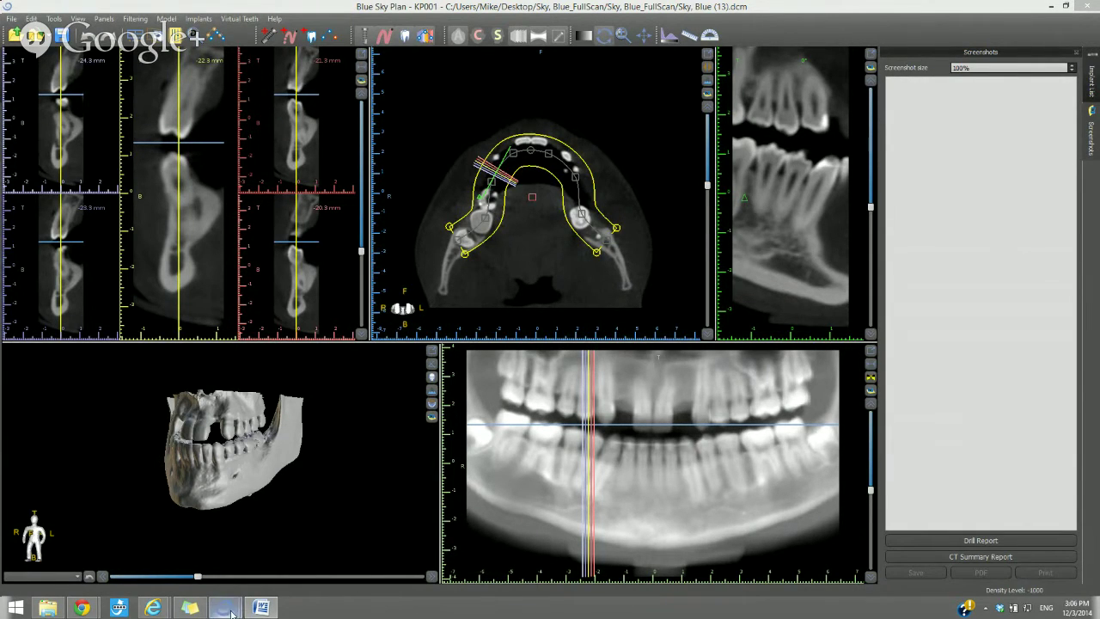
mouse_move(257, 614)
click(49, 609)
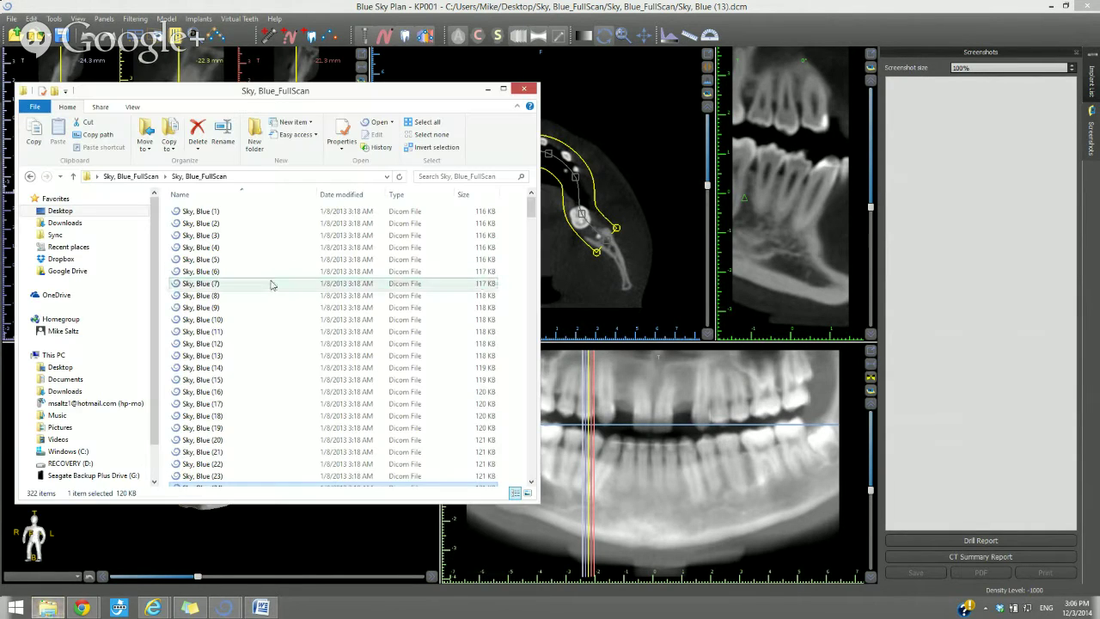
click(199, 297)
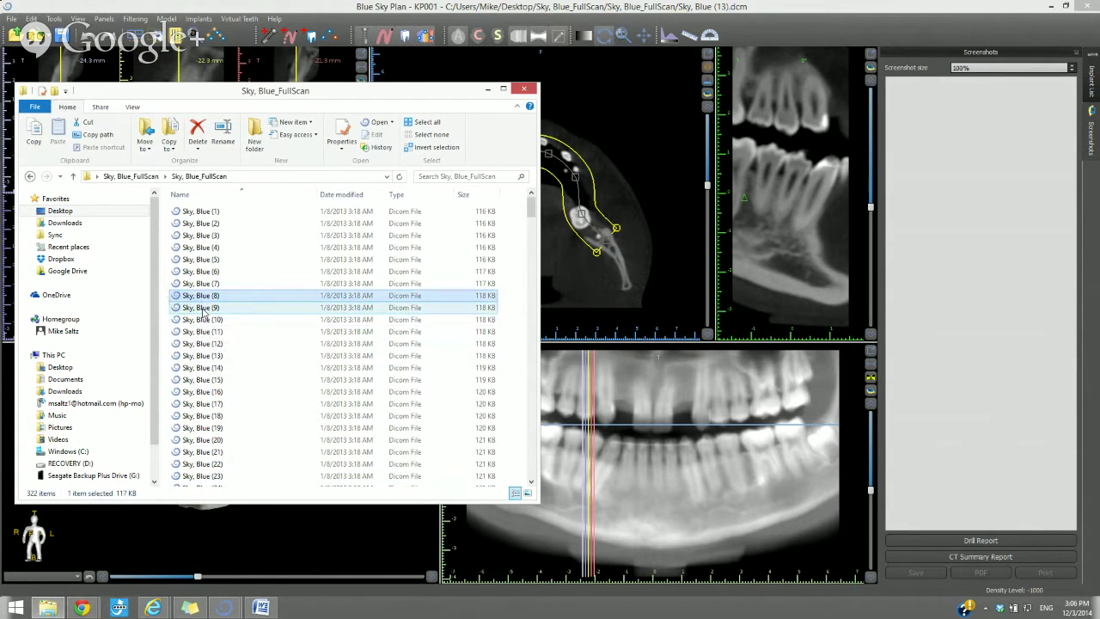
click(199, 311)
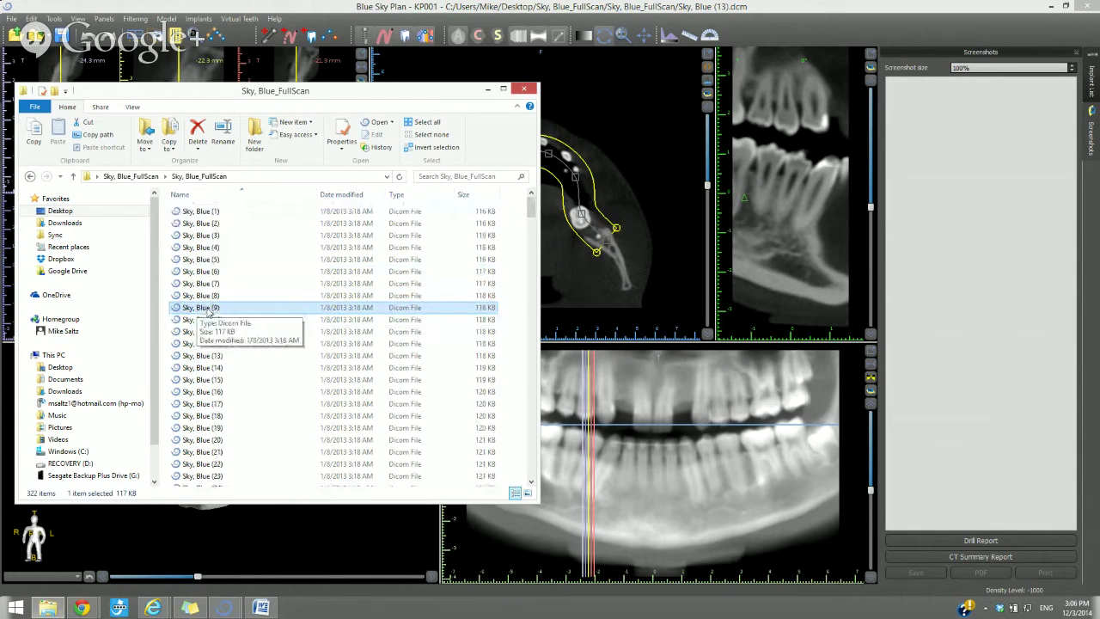
scroll(279, 348, down, 3)
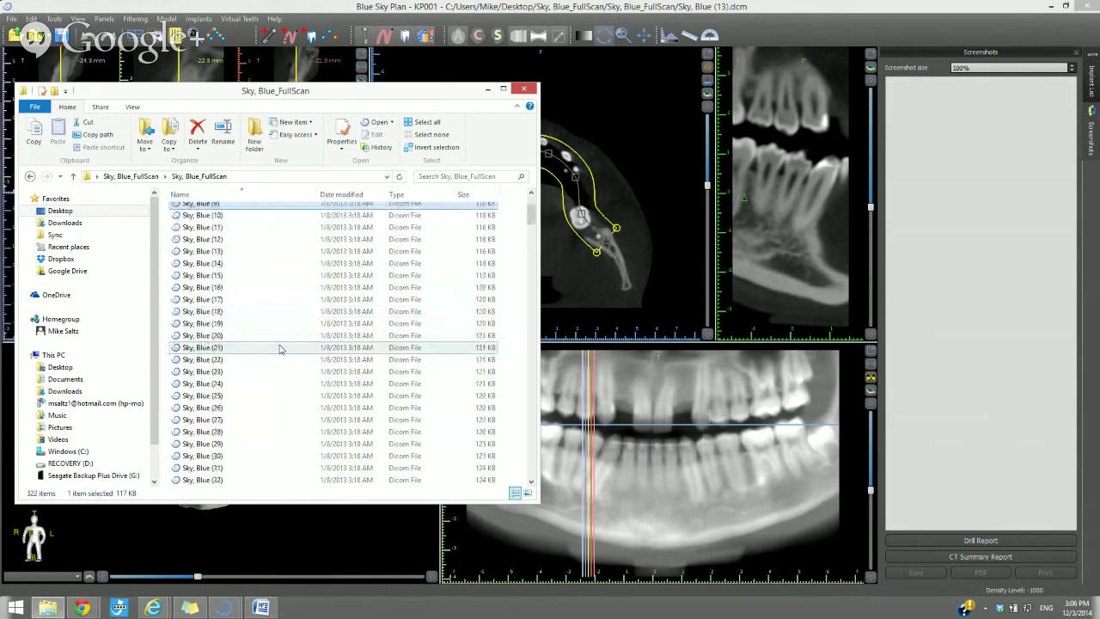
scroll(280, 348, down, 3)
scroll(279, 348, down, 20)
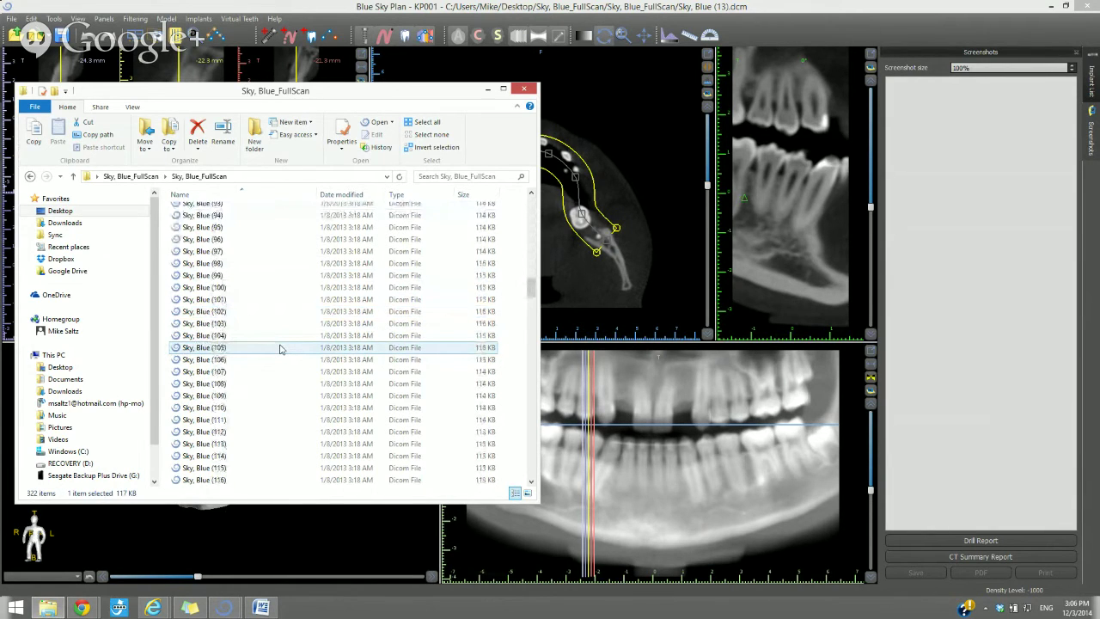
scroll(280, 348, down, 20)
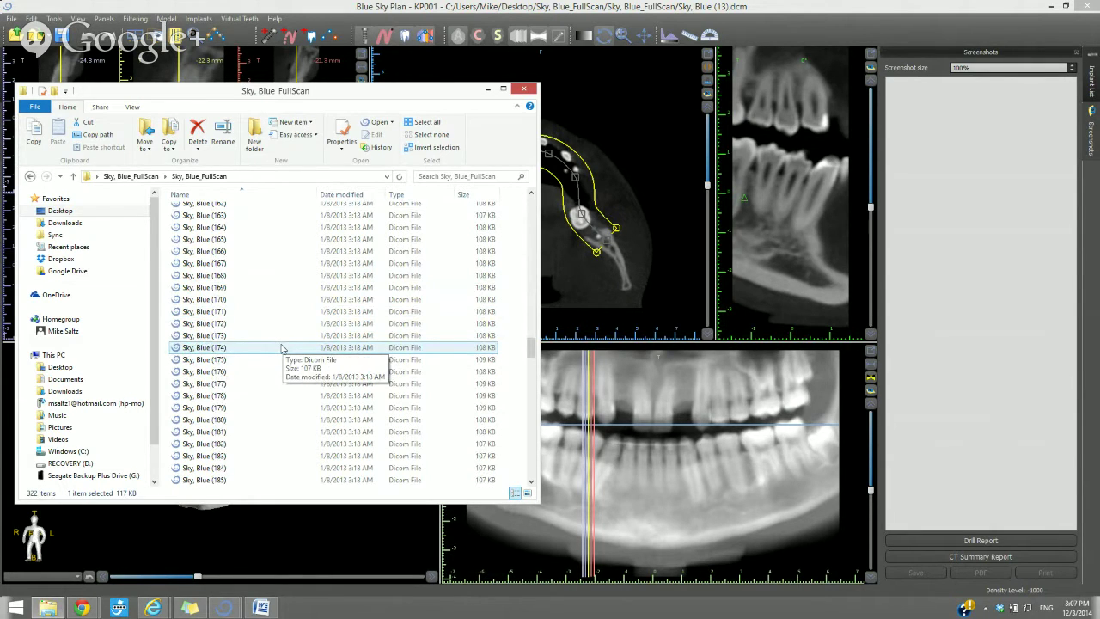
scroll(283, 347, down, 4)
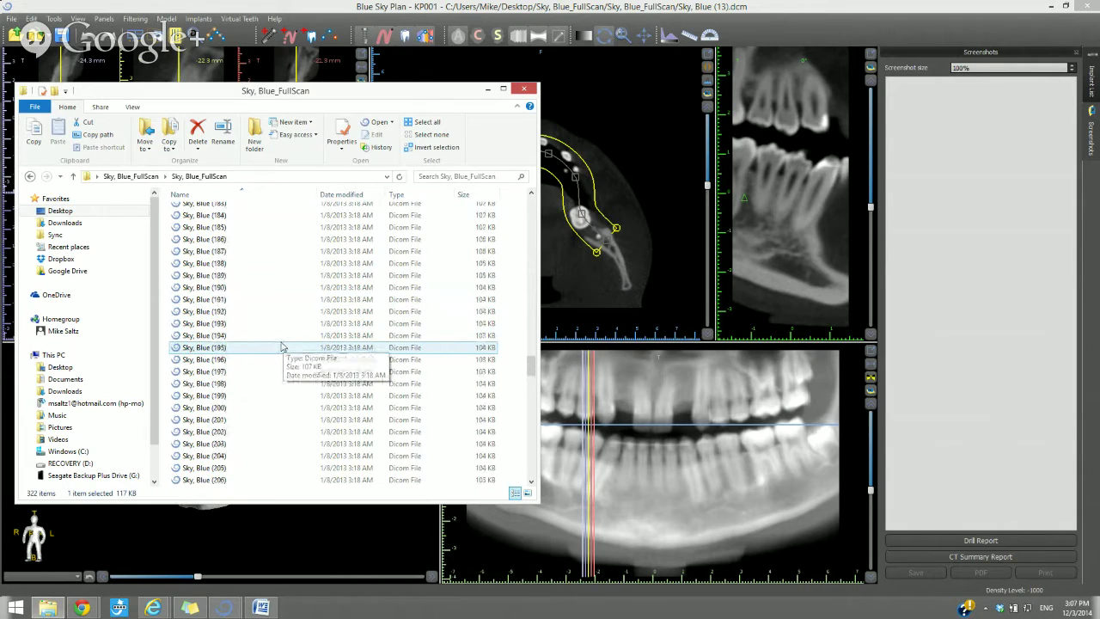
scroll(283, 347, down, 6)
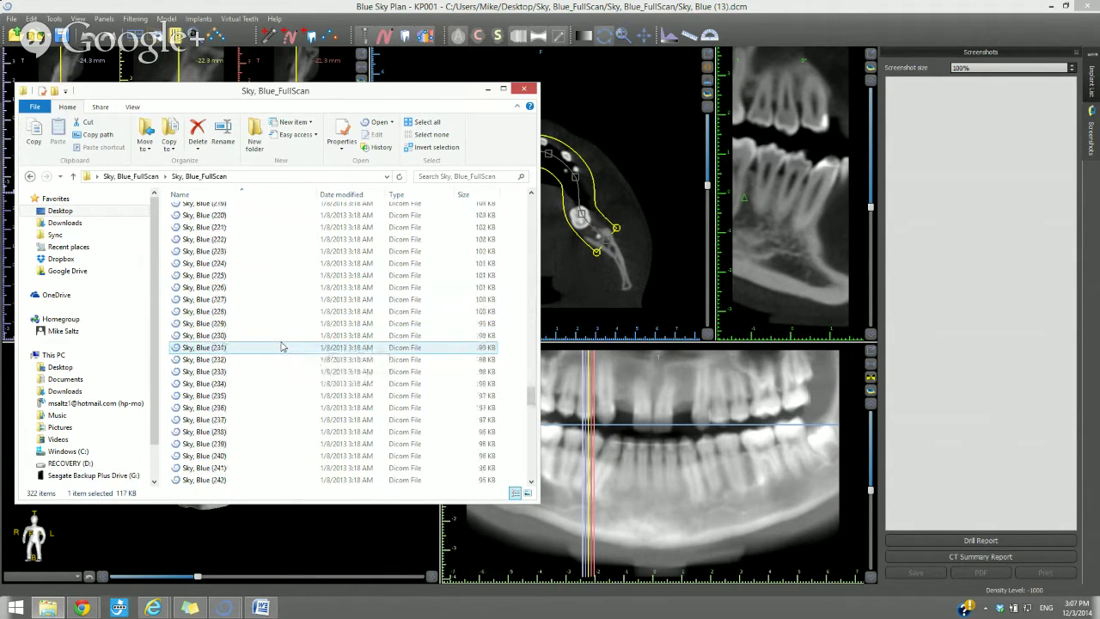
scroll(283, 347, down, 7)
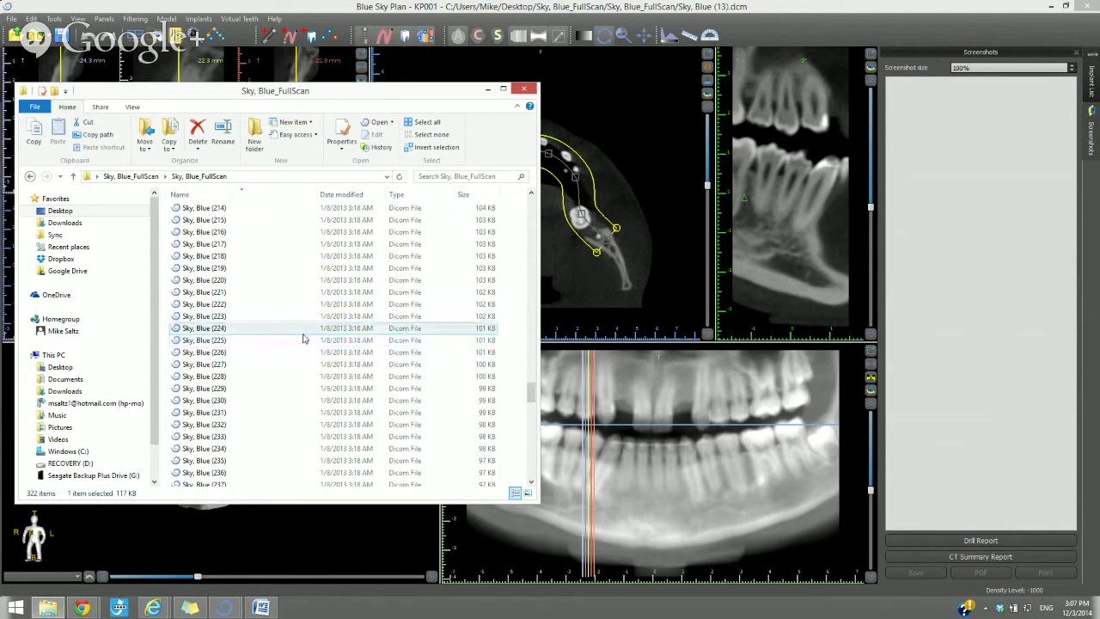
Rotate the 3D jaw model in Blue Sky Plan to its other side, and return to File Explorer to point out slice Sky, Blue (232).
key(alt+Tab)
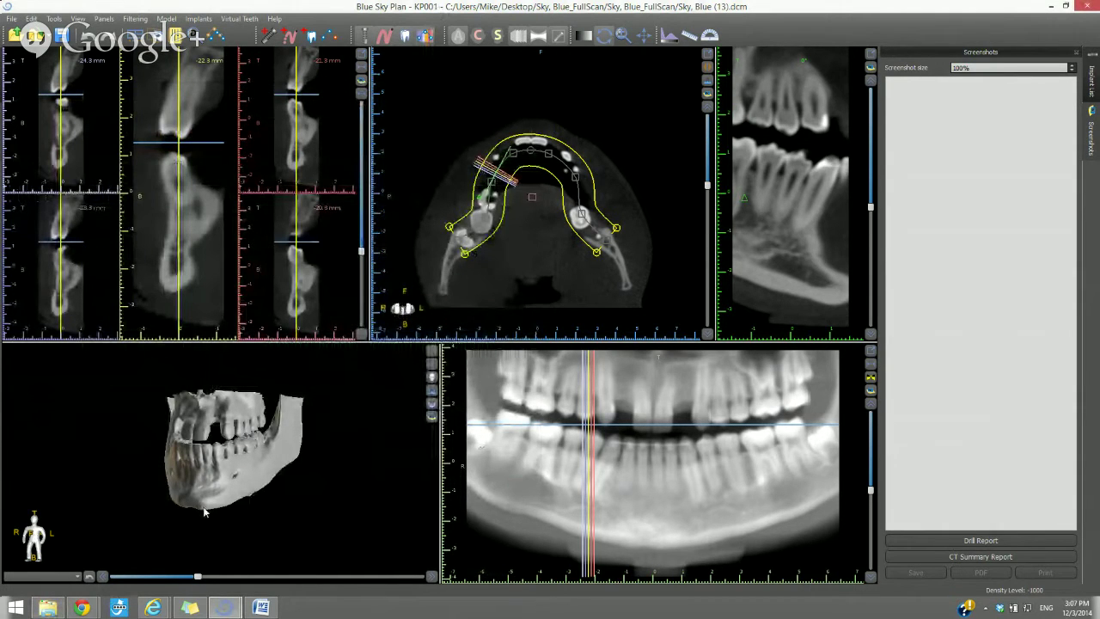
drag(204, 512, 326, 522)
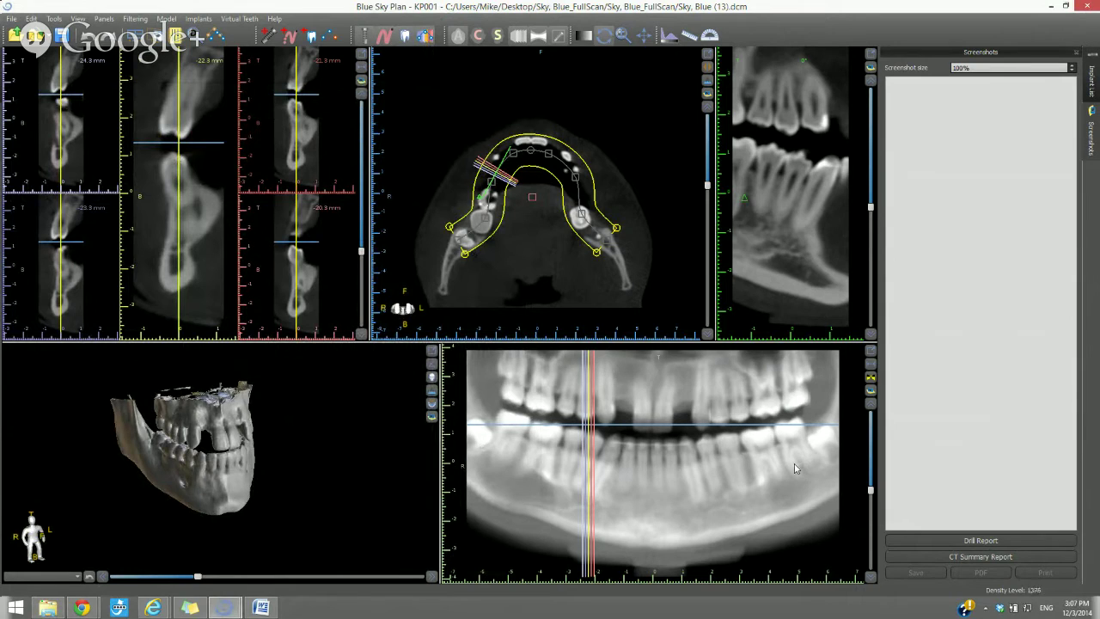
click(48, 608)
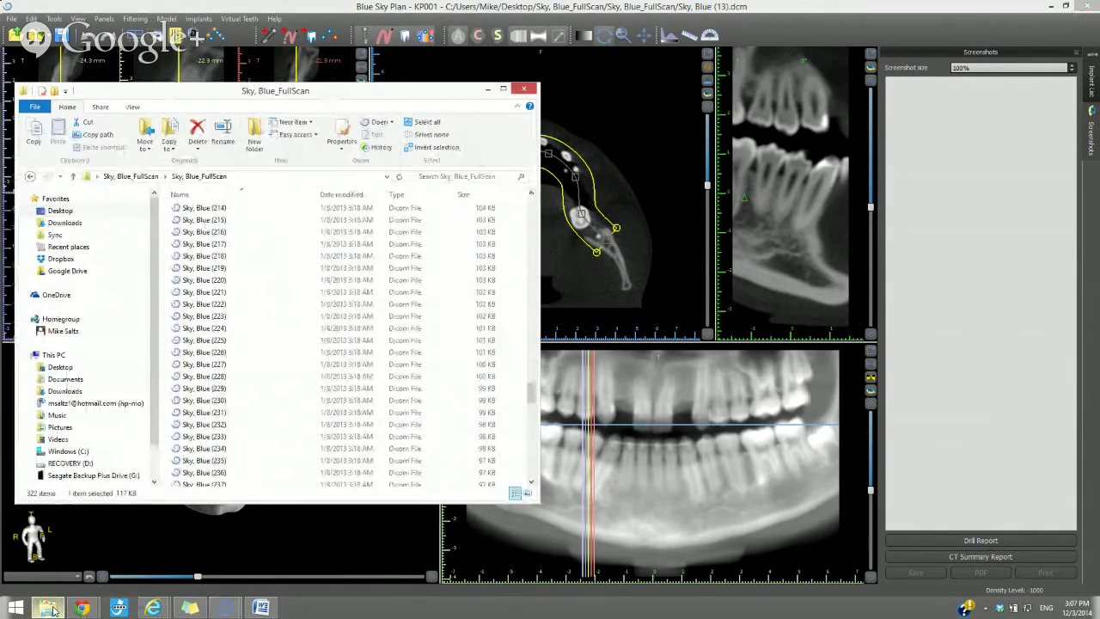
click(205, 425)
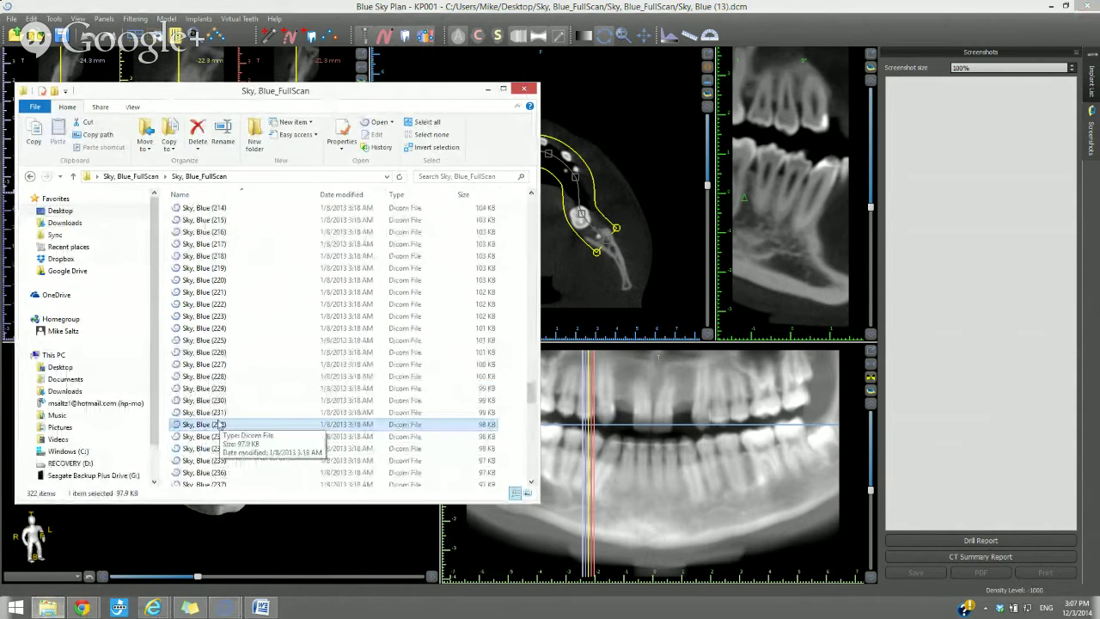
Load the DICOM data from Sky, Blue_FullScan.zip on the desktop, accepting the found CT series at maximum quality.
click(12, 21)
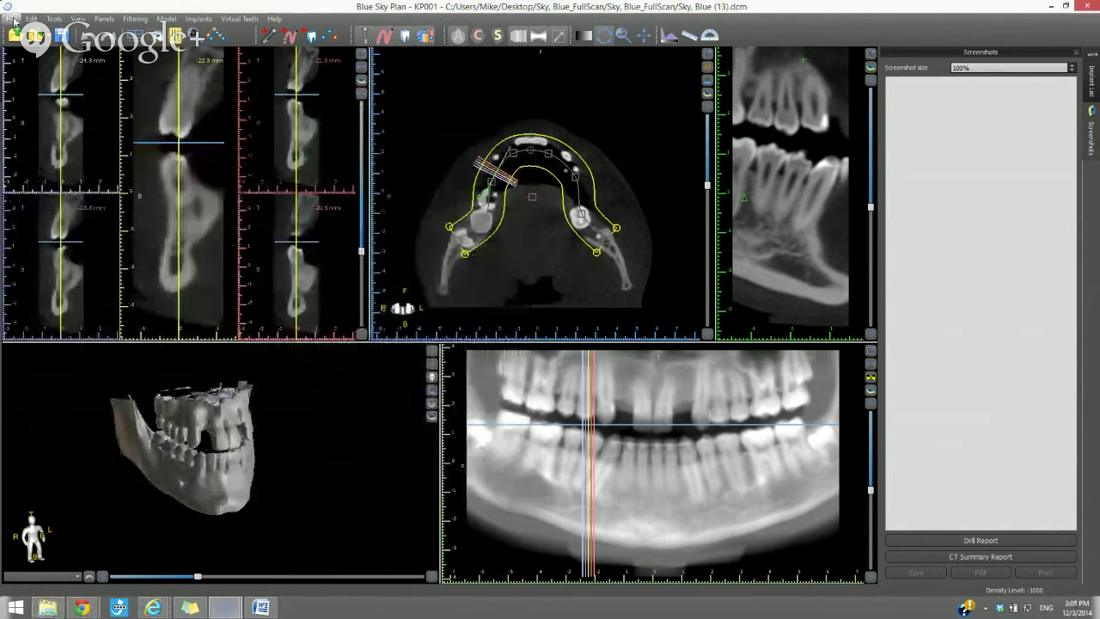
click(13, 18)
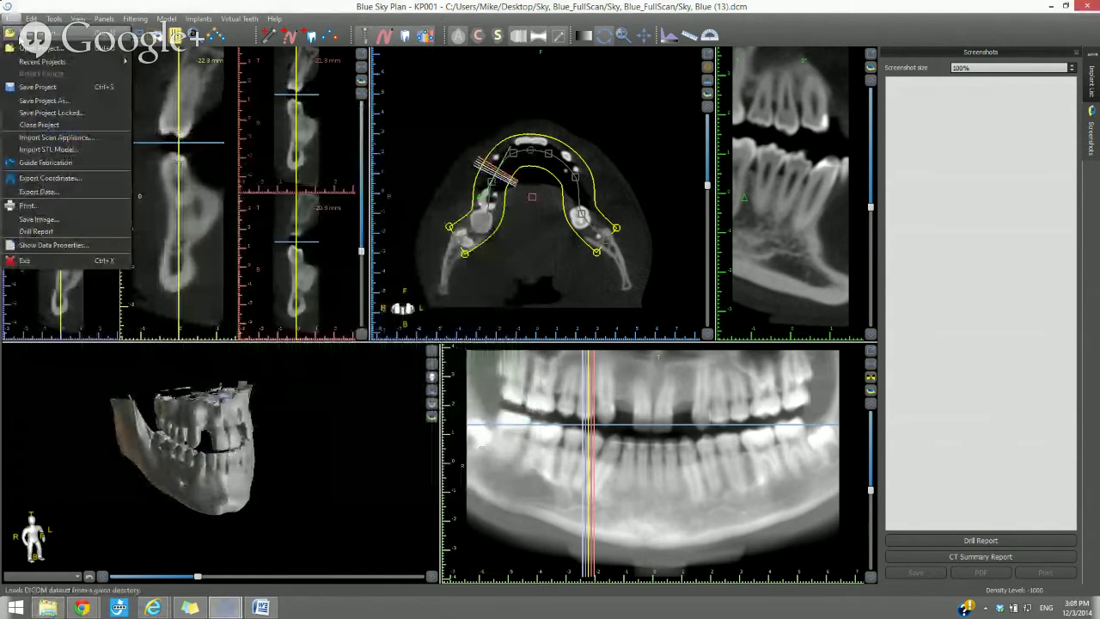
click(39, 48)
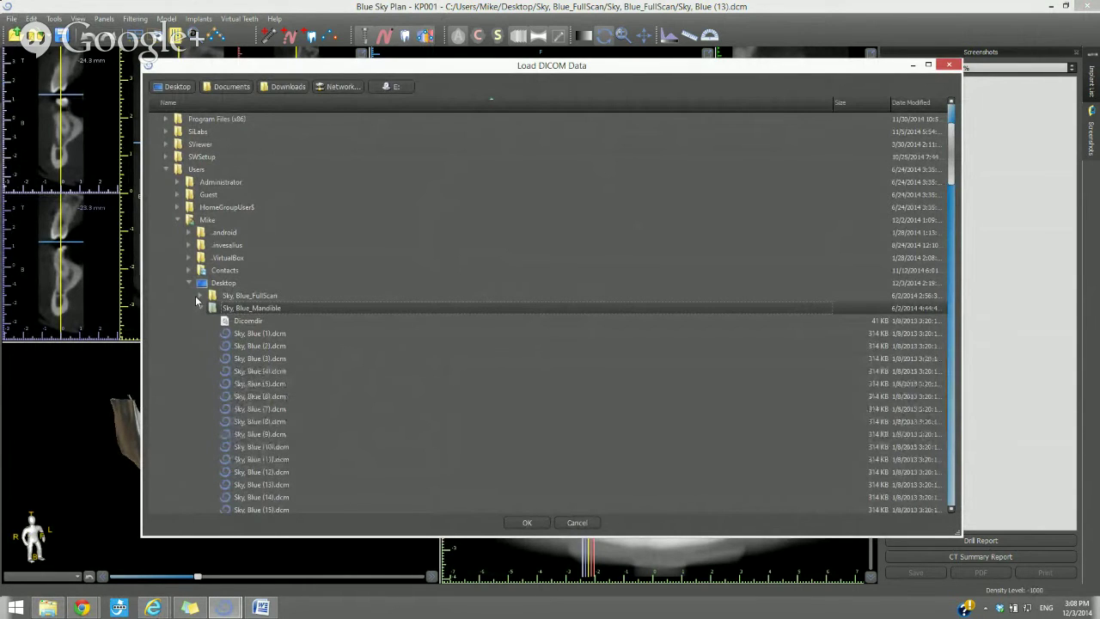
scroll(300, 350, down, 2)
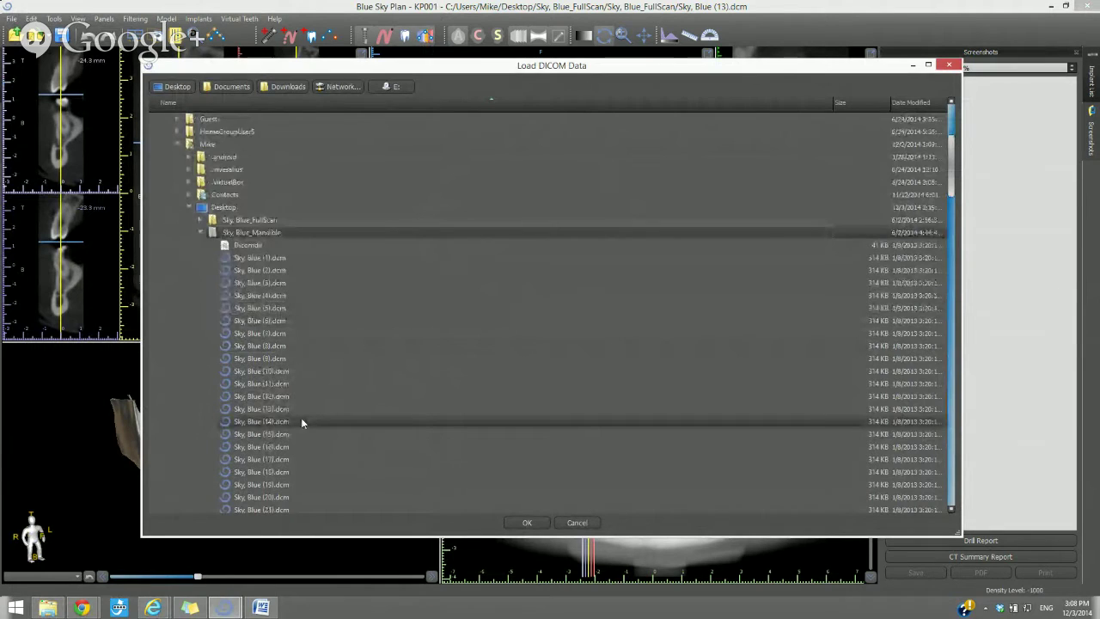
scroll(300, 418, up, 2)
click(199, 309)
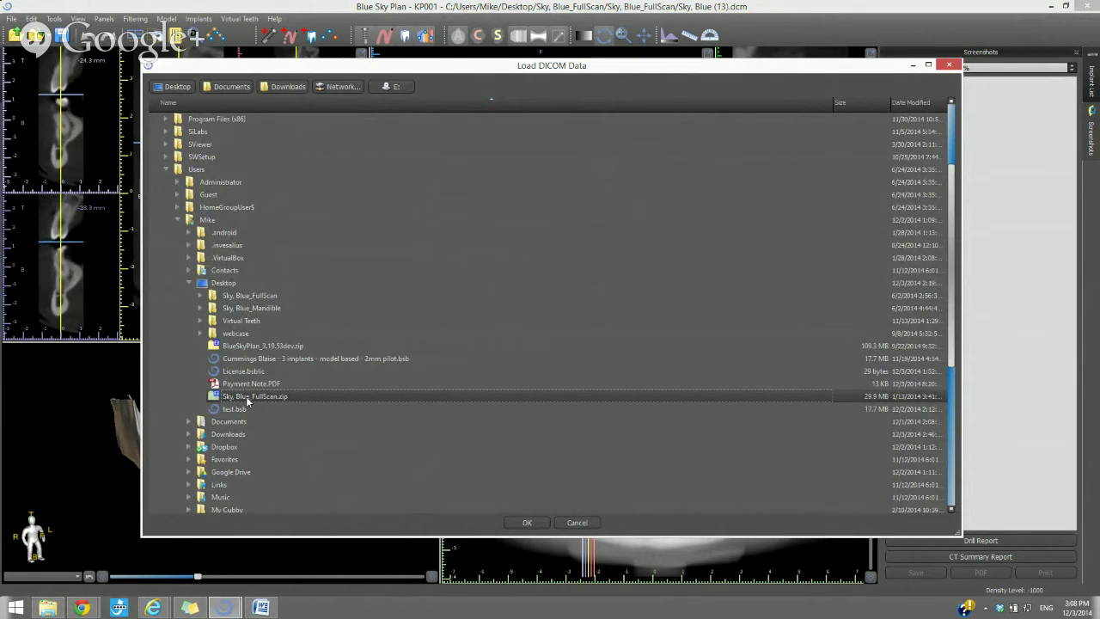
click(526, 523)
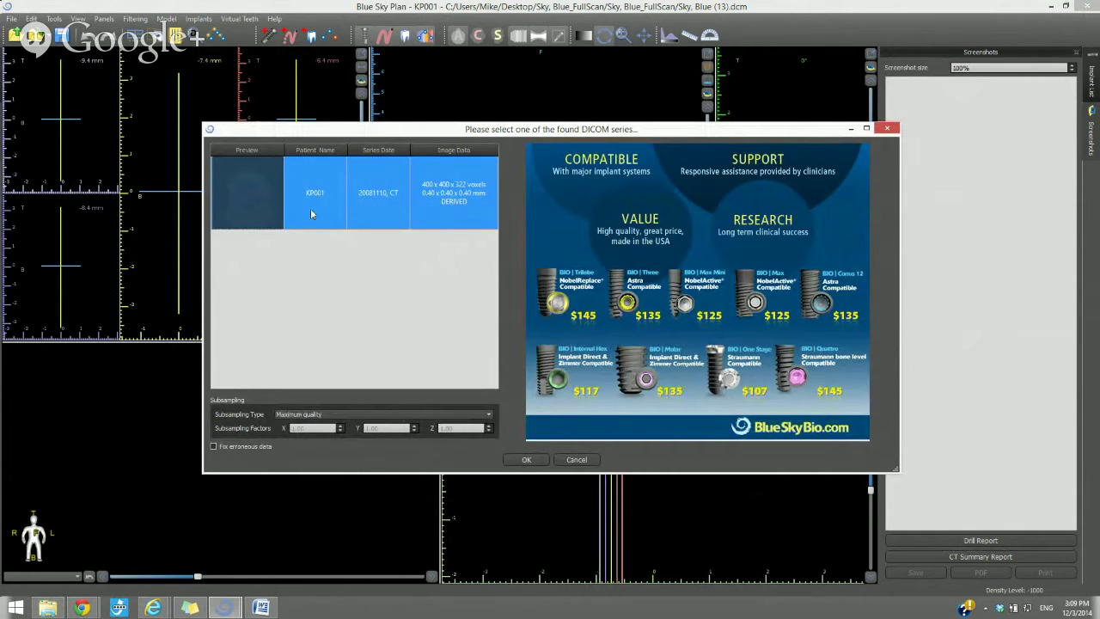
click(525, 461)
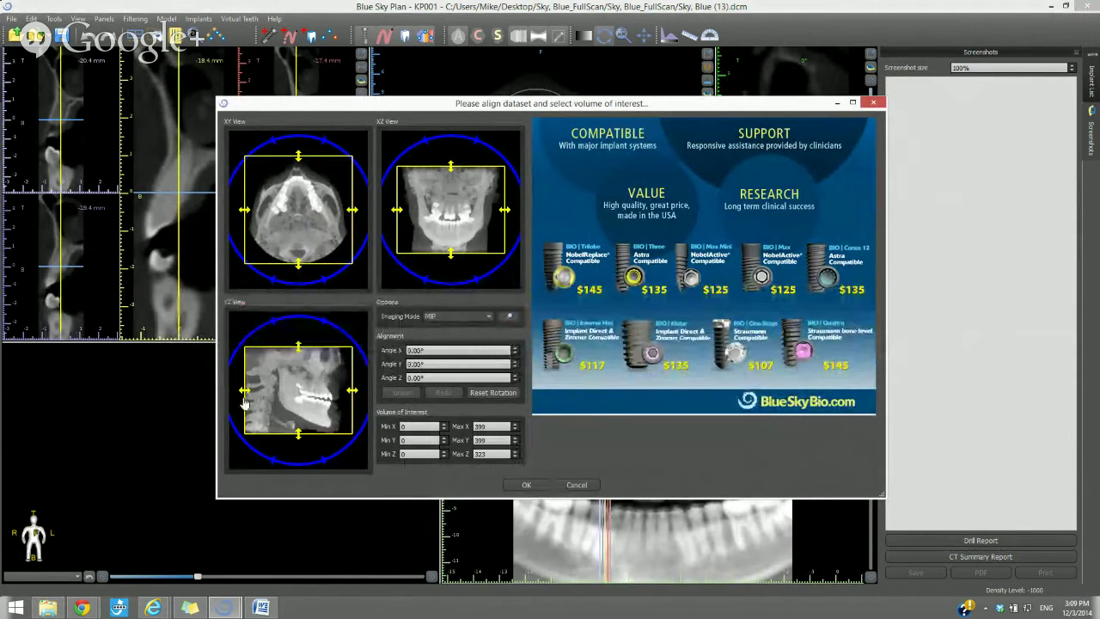
Crop the volume of interest around the jaws to X 19–380, Y 12–282 and Z 0–202.
drag(244, 400, 276, 401)
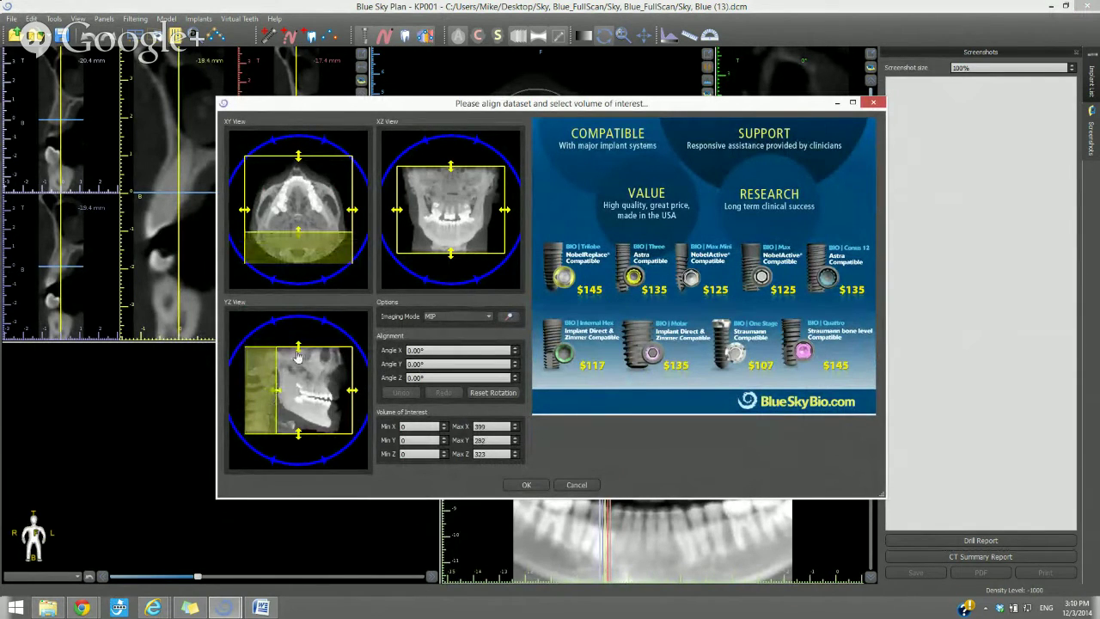
drag(297, 352, 295, 391)
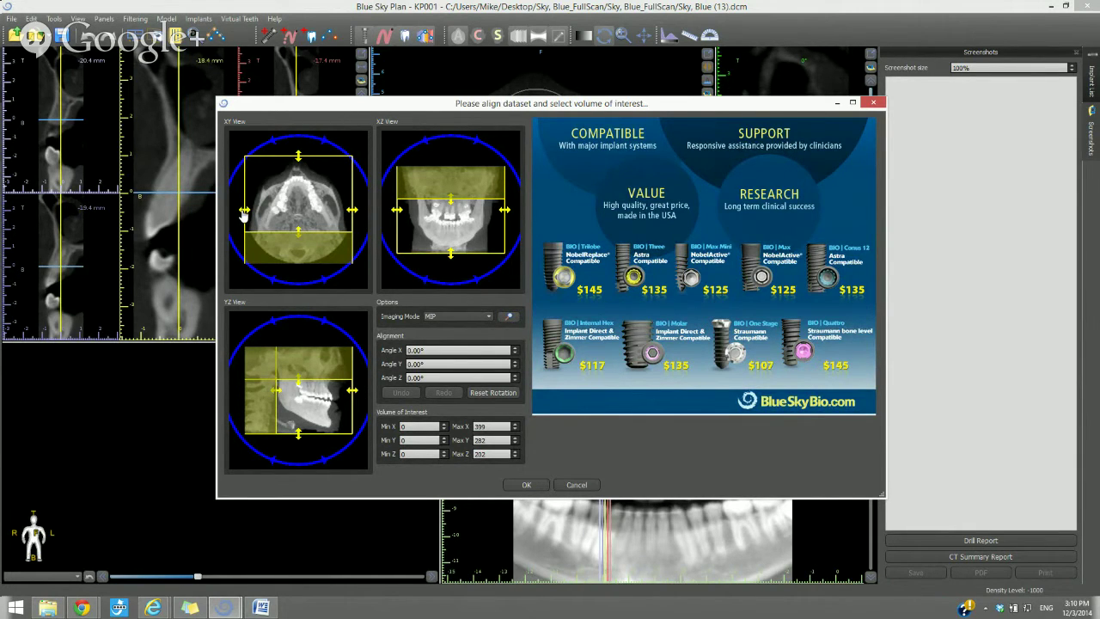
drag(244, 212, 246, 217)
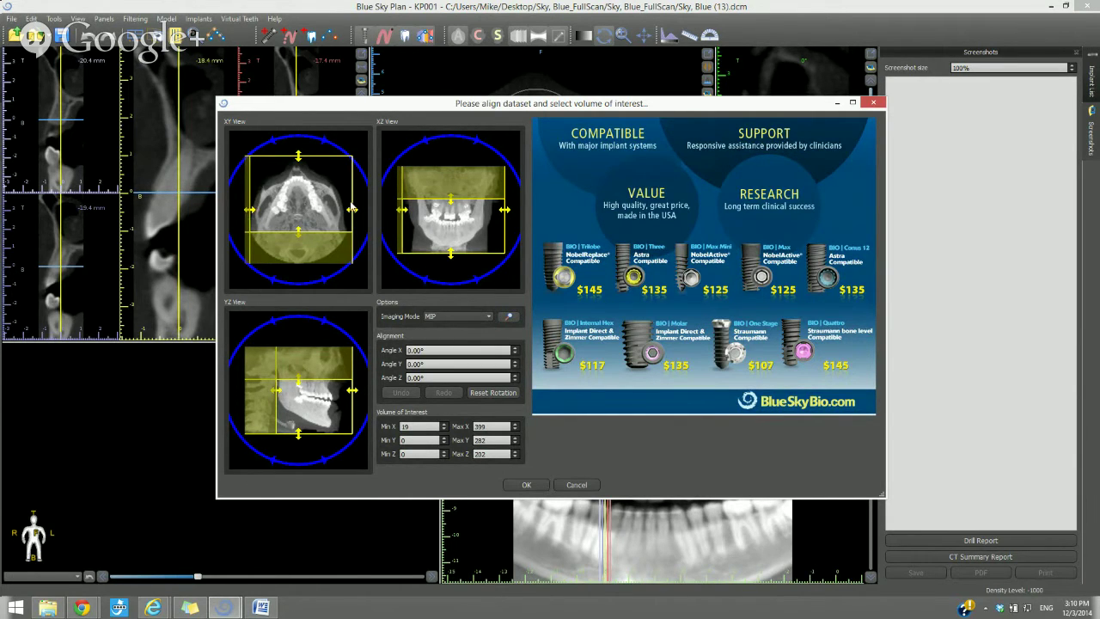
drag(352, 209, 348, 216)
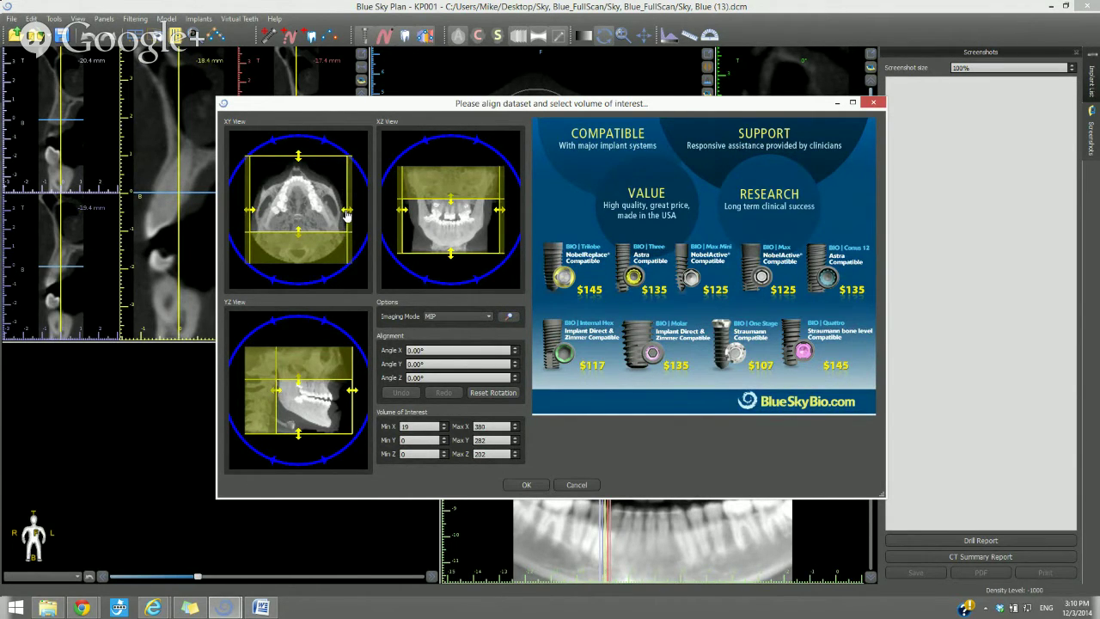
drag(298, 159, 298, 166)
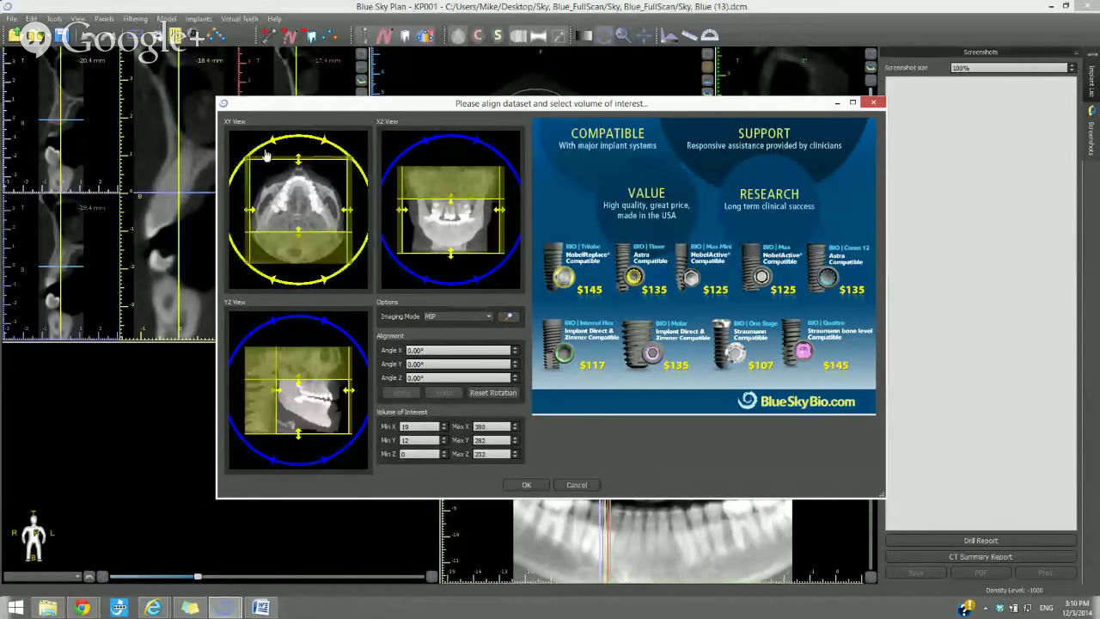
Adjust the dataset's rotation slightly in the XY view and load it with the volume of interest cropped to Max Y 285 and Max Z 218.
drag(266, 156, 260, 154)
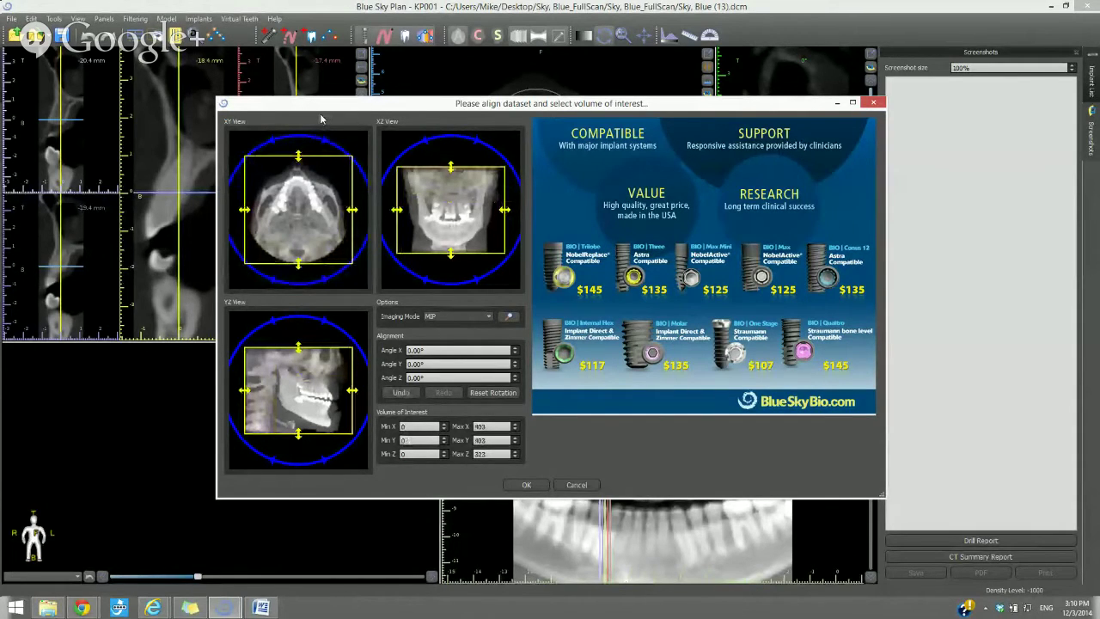
drag(247, 392, 279, 400)
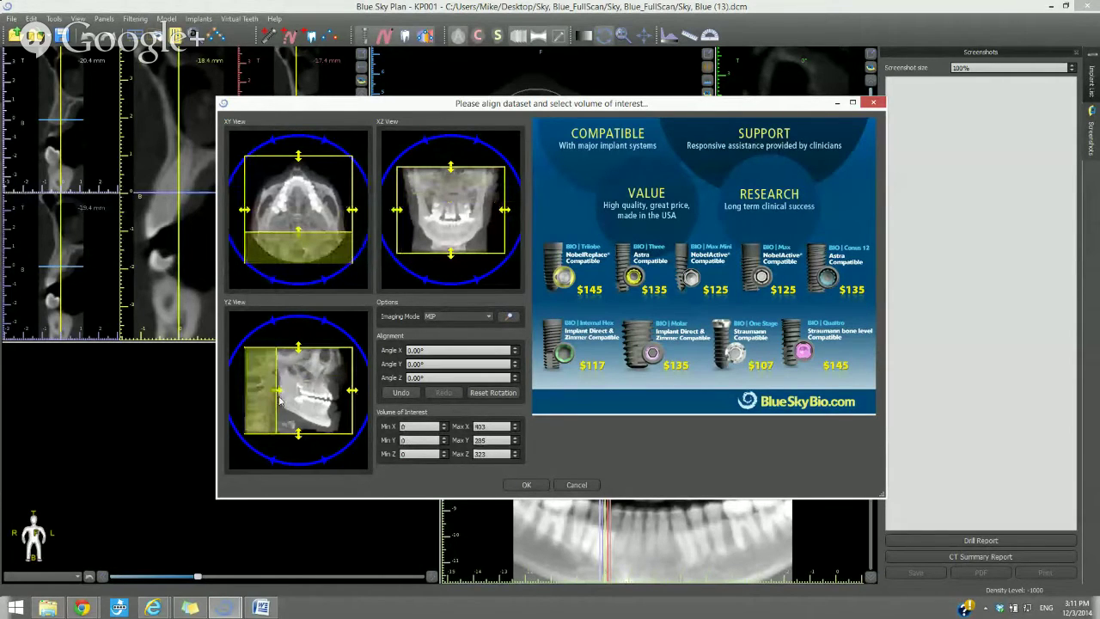
drag(298, 348, 298, 385)
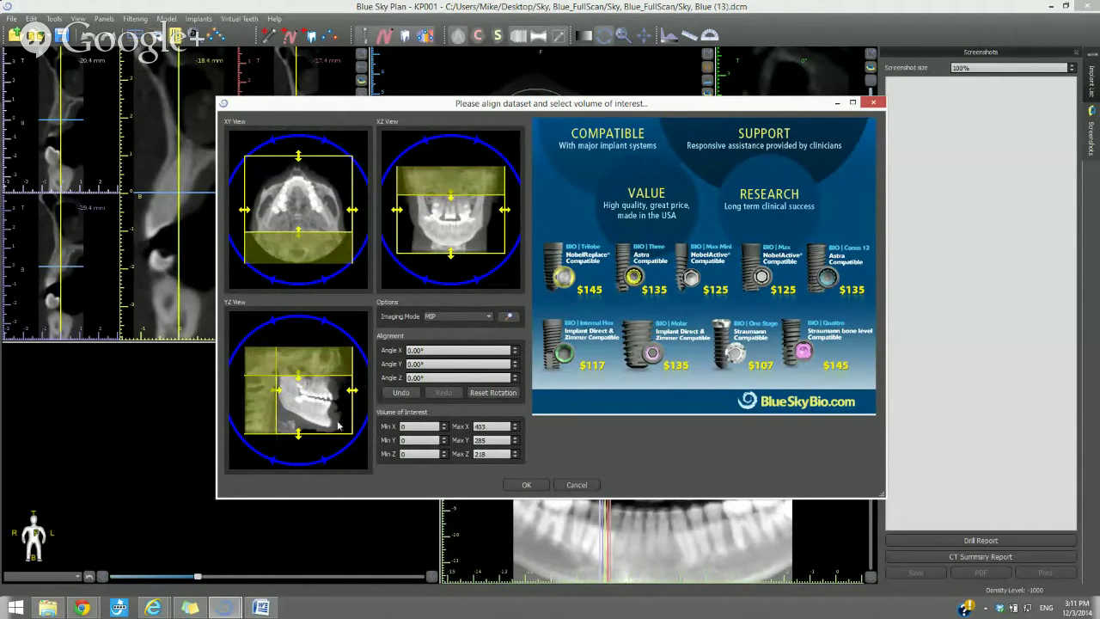
click(526, 485)
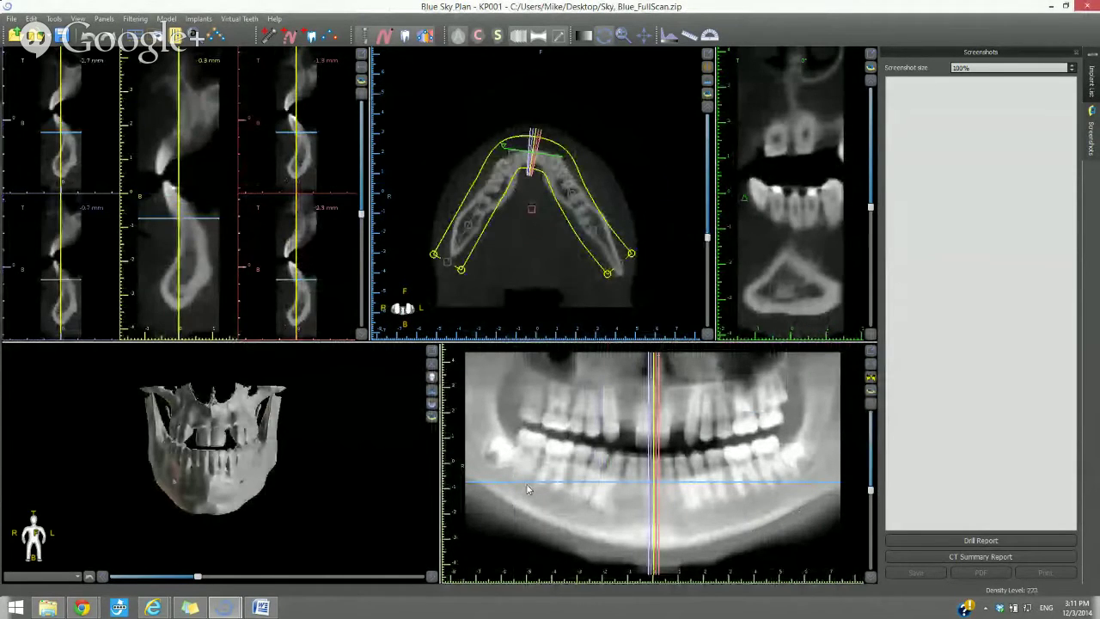
Hide the Implant List and Screenshots to enlarge the views, and rotate the 3D skull model to show its right side.
click(1093, 62)
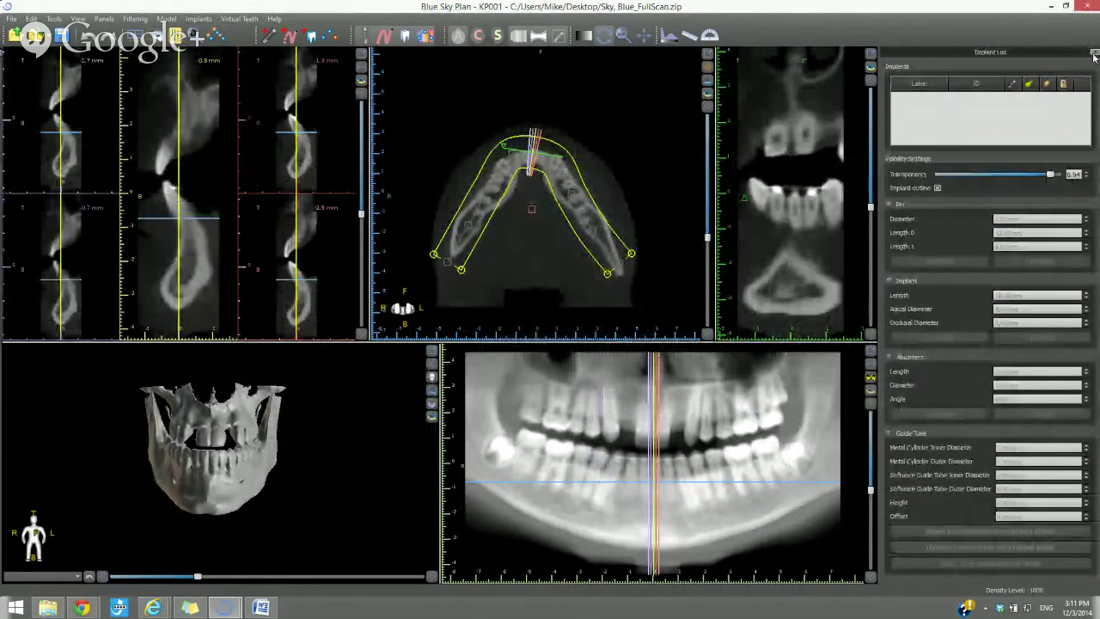
click(1094, 54)
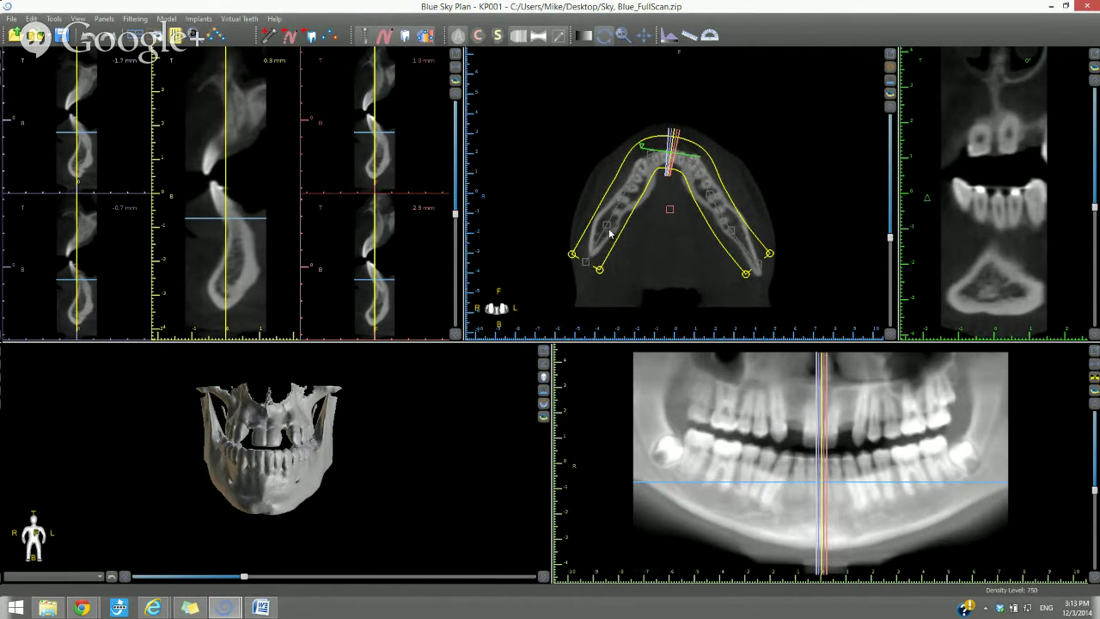
mouse_move(608, 234)
mouse_down()
mouse_move(616, 239)
mouse_move(606, 234)
mouse_up()
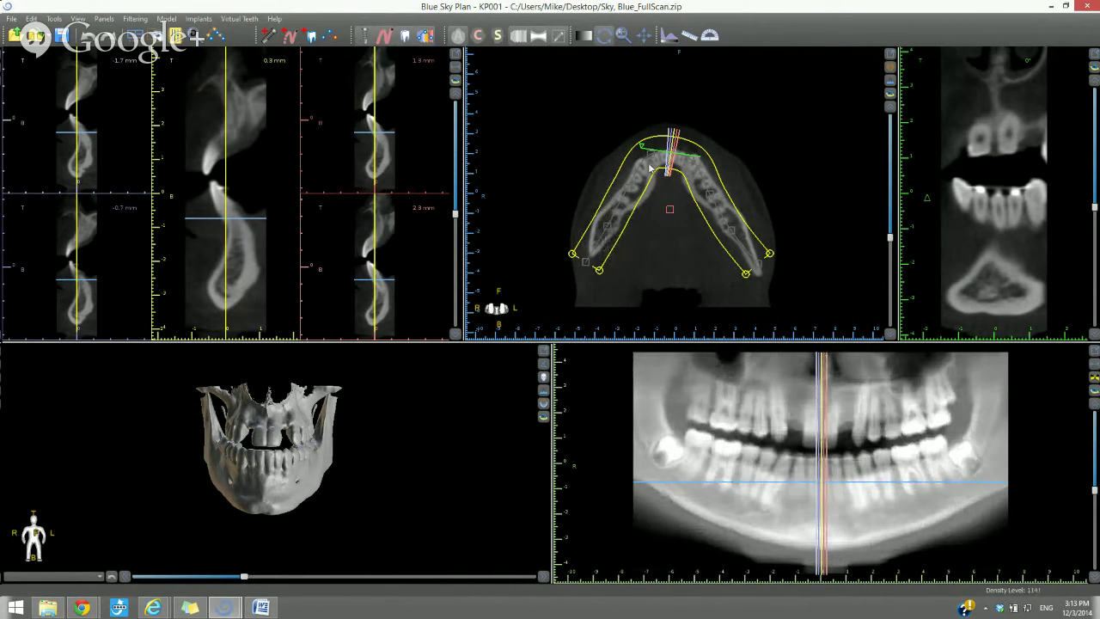
drag(260, 515, 327, 513)
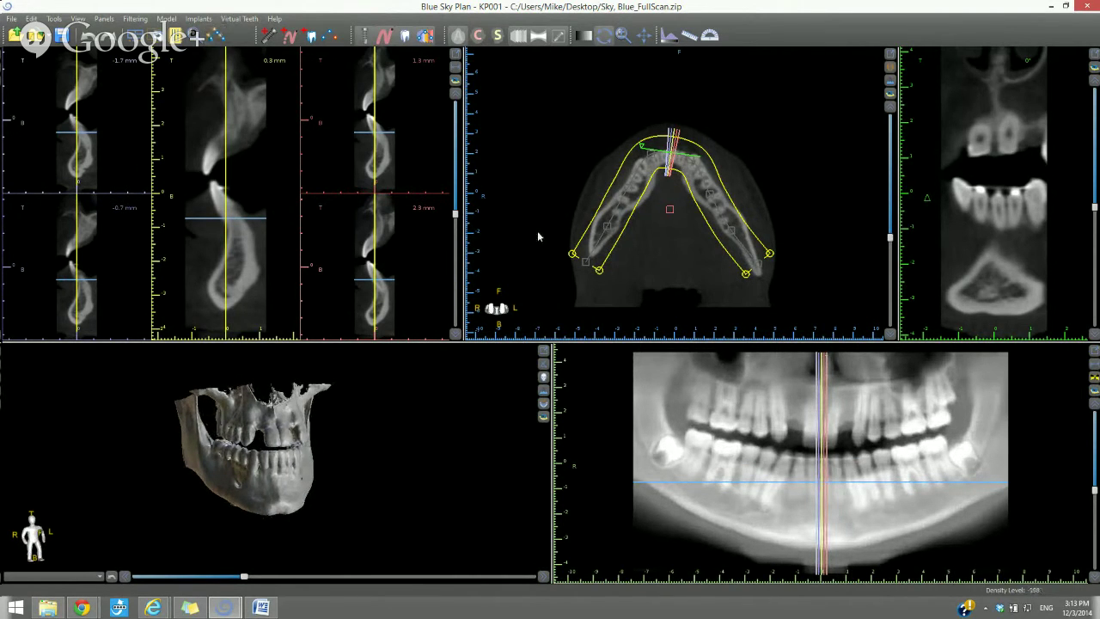
Display the Maxilla curve, inspect a cross-section near the upper left canine, and return to the Mandible curve.
click(215, 36)
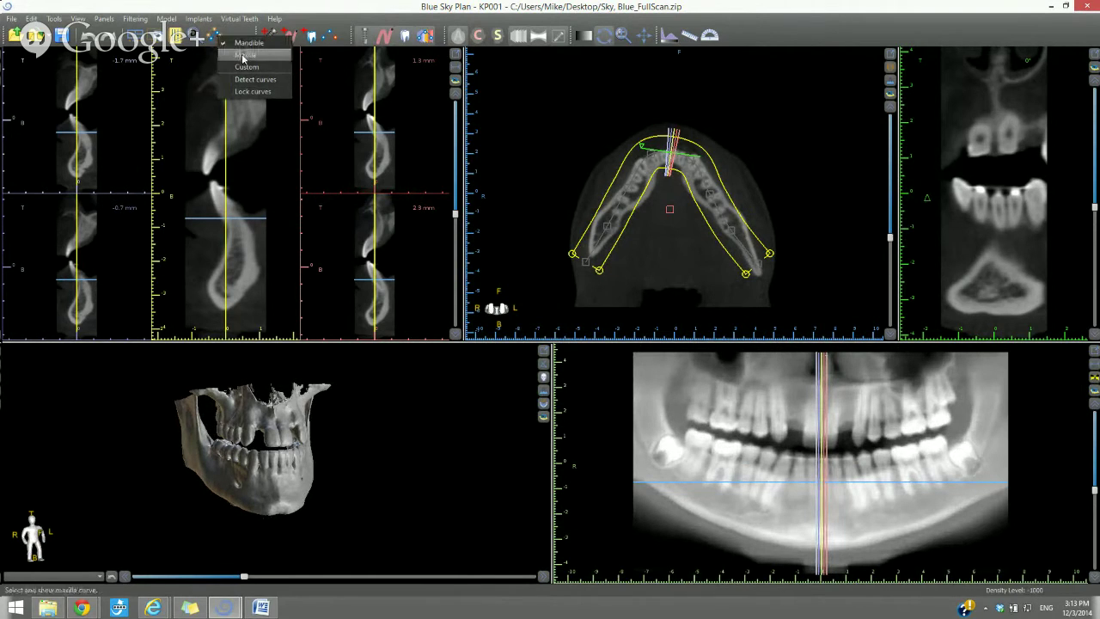
click(243, 56)
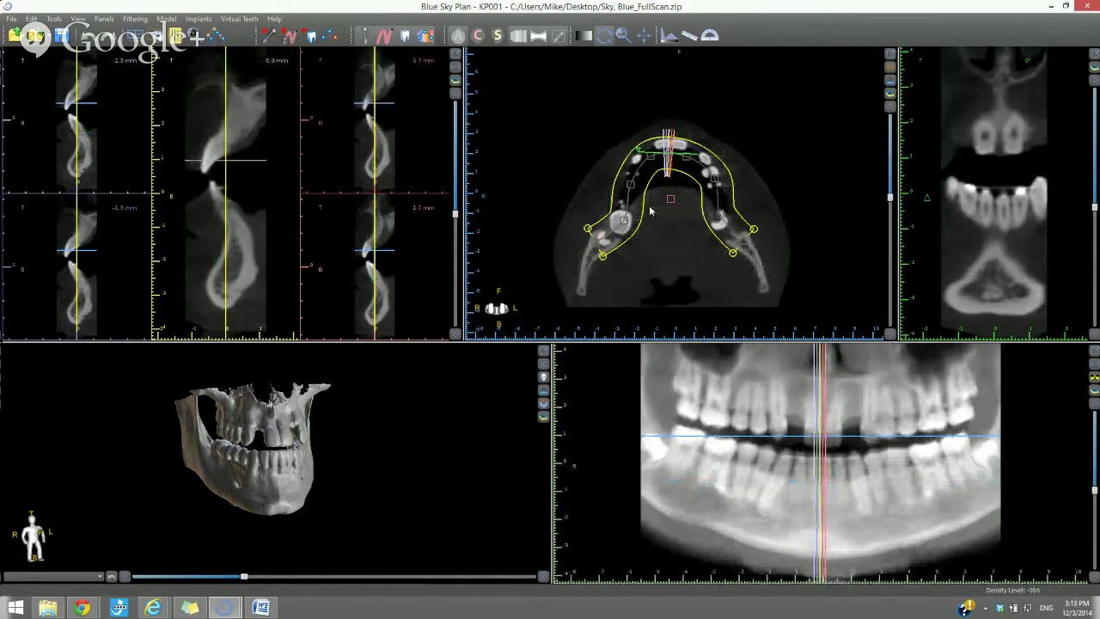
click(874, 416)
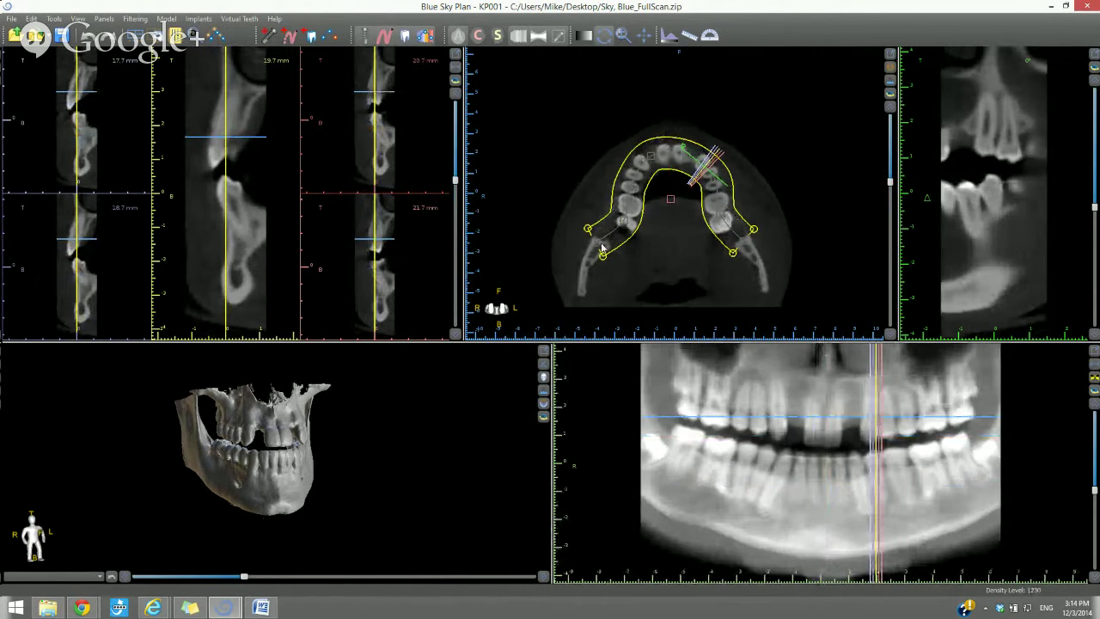
click(218, 36)
click(225, 41)
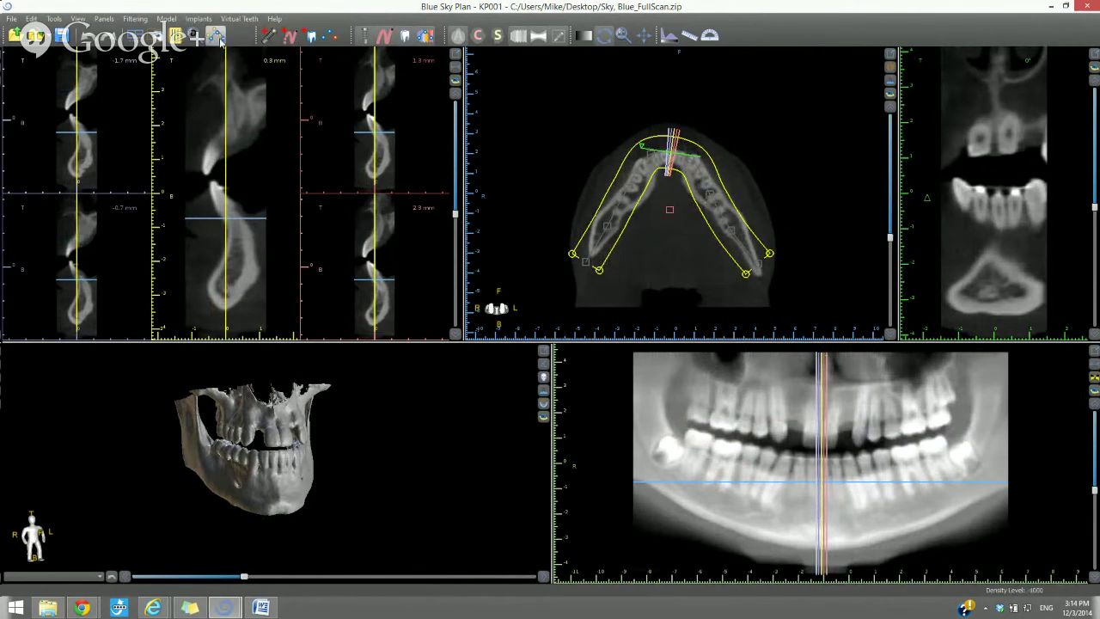
Draw a new panoramic curve of ten points along the mandibular arch in the axial view, from its right end to its left end.
click(330, 37)
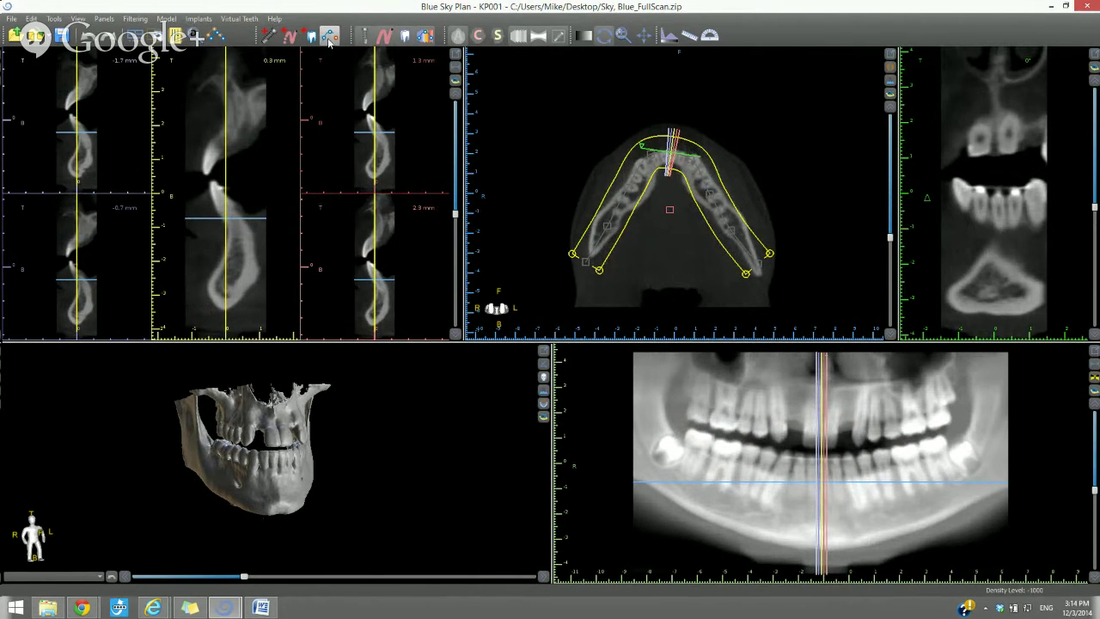
click(589, 259)
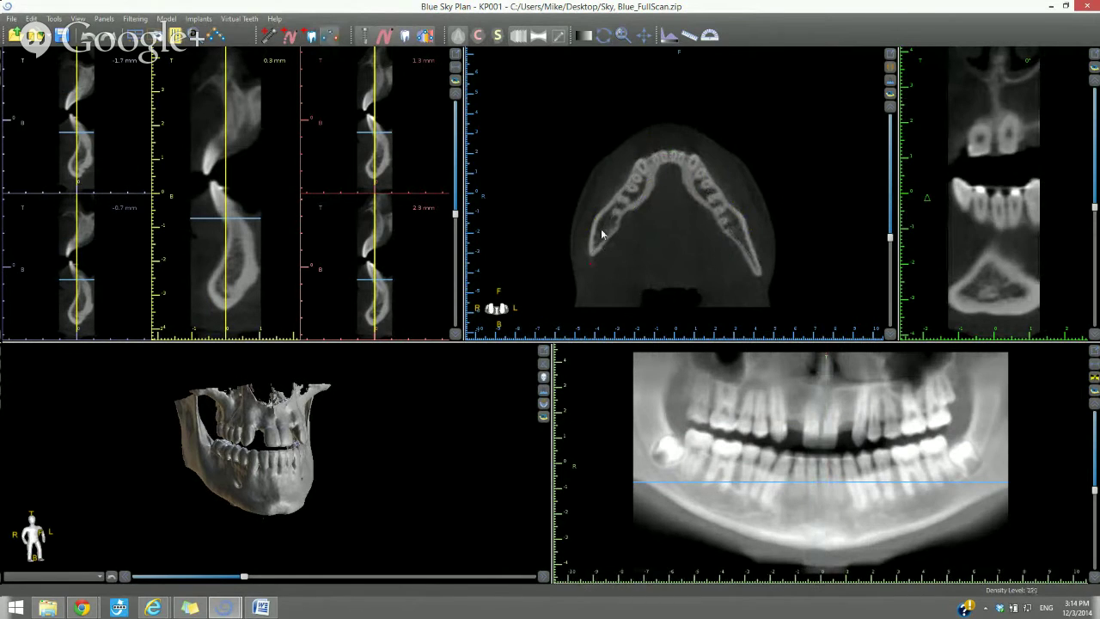
click(603, 227)
click(626, 198)
click(645, 171)
click(659, 156)
click(685, 159)
click(705, 180)
click(721, 209)
click(733, 226)
click(756, 275)
double_click(755, 275)
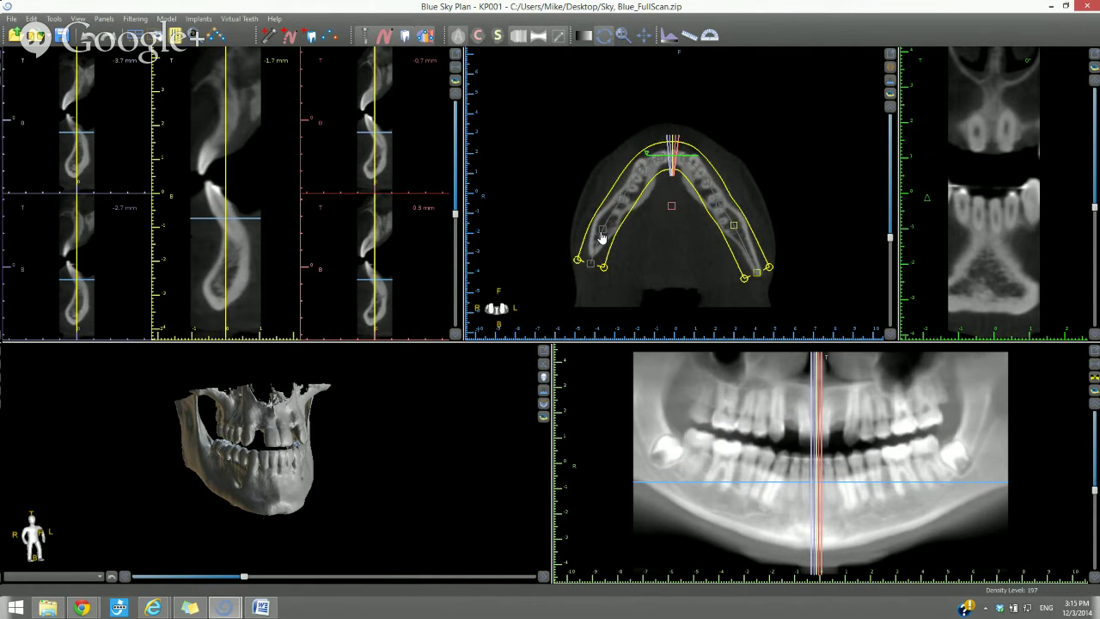
Fine-tune the second control point of the new curve in the right molar region of the mandible.
drag(601, 237, 604, 239)
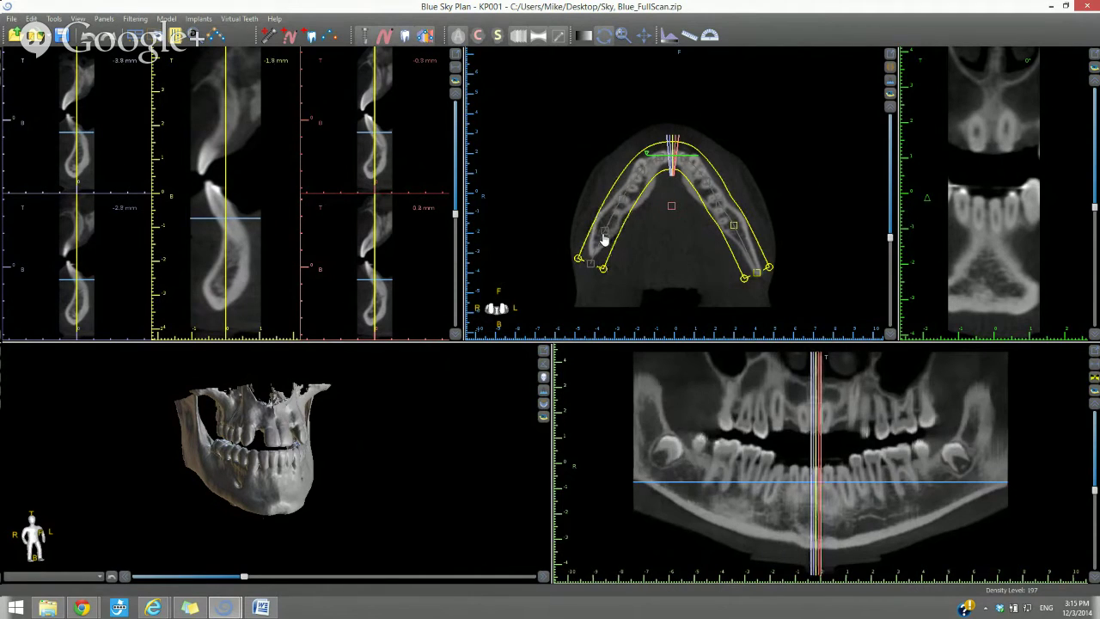
drag(604, 240, 601, 234)
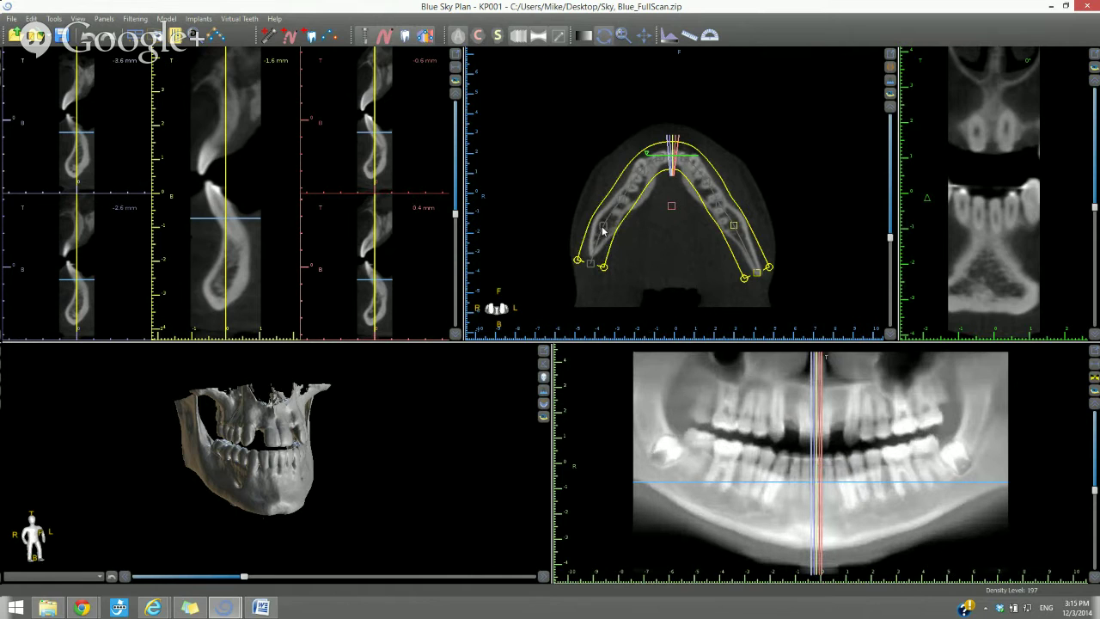
drag(602, 228, 601, 229)
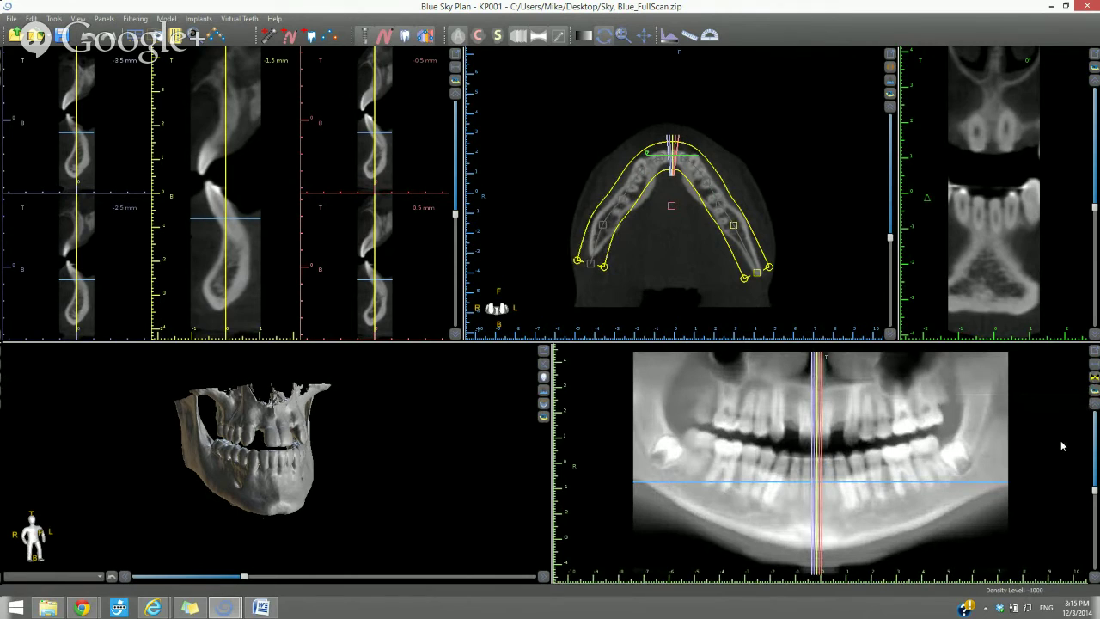
Switch the panoramic view to a thin slice and examine the mandible by shifting the slice inward and outward along the curve.
click(1094, 378)
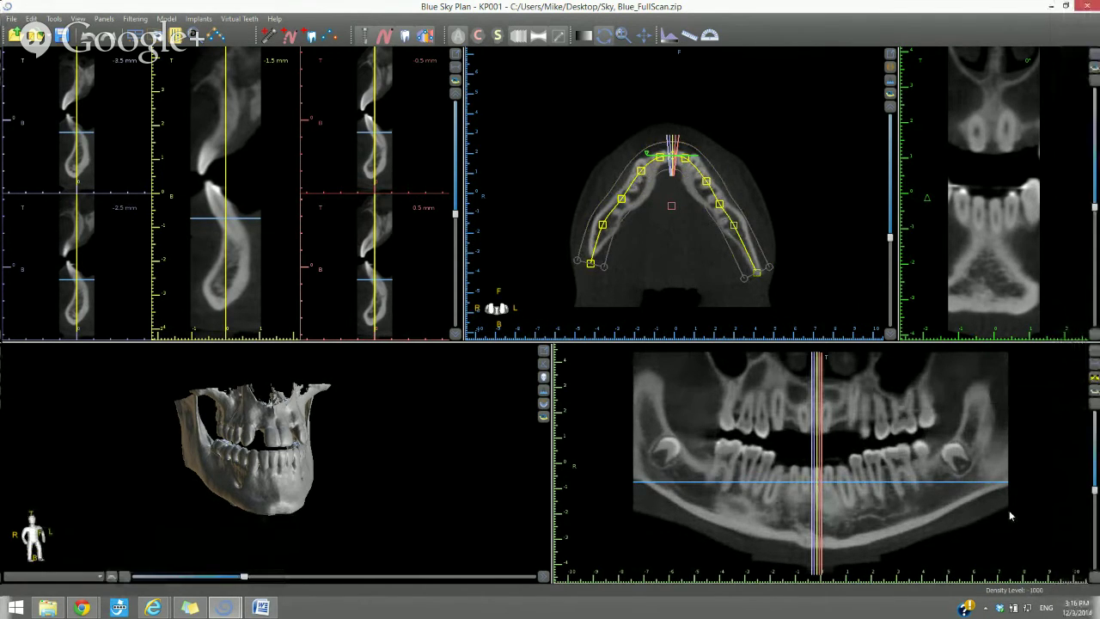
scroll(1010, 516, down, 2)
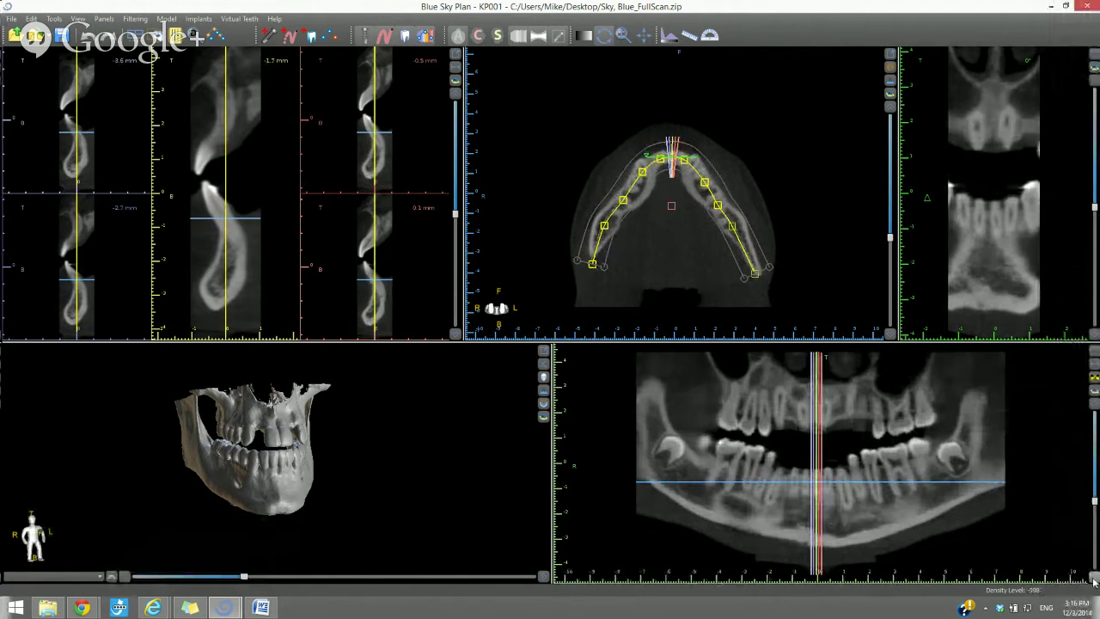
scroll(1096, 408, down, 2)
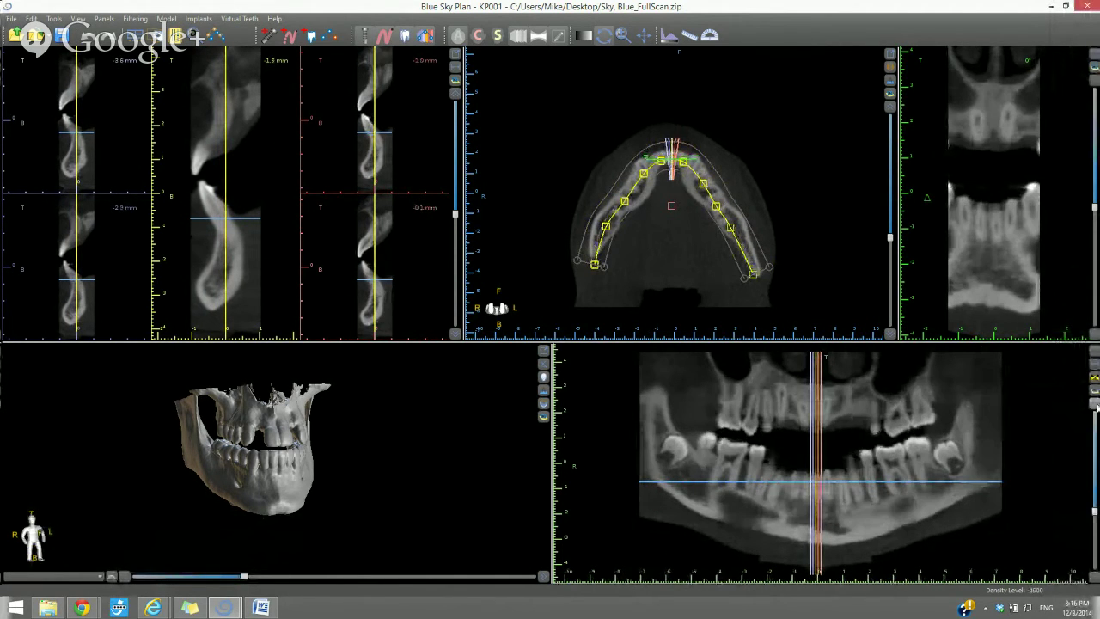
scroll(1097, 408, up, 2)
scroll(1097, 408, up, 2)
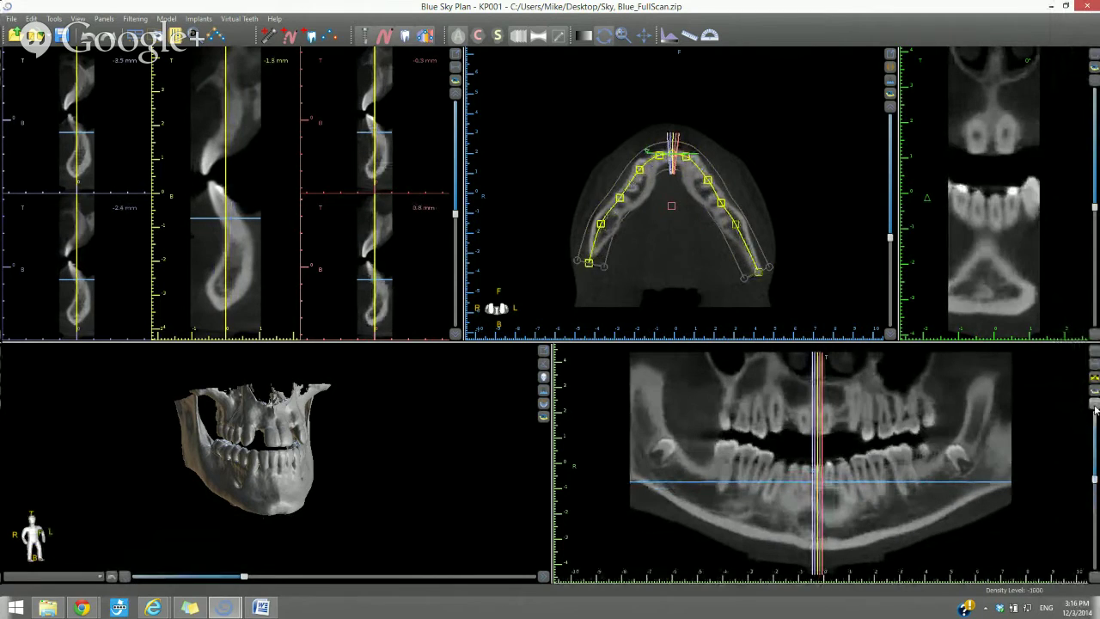
scroll(1097, 408, up, 2)
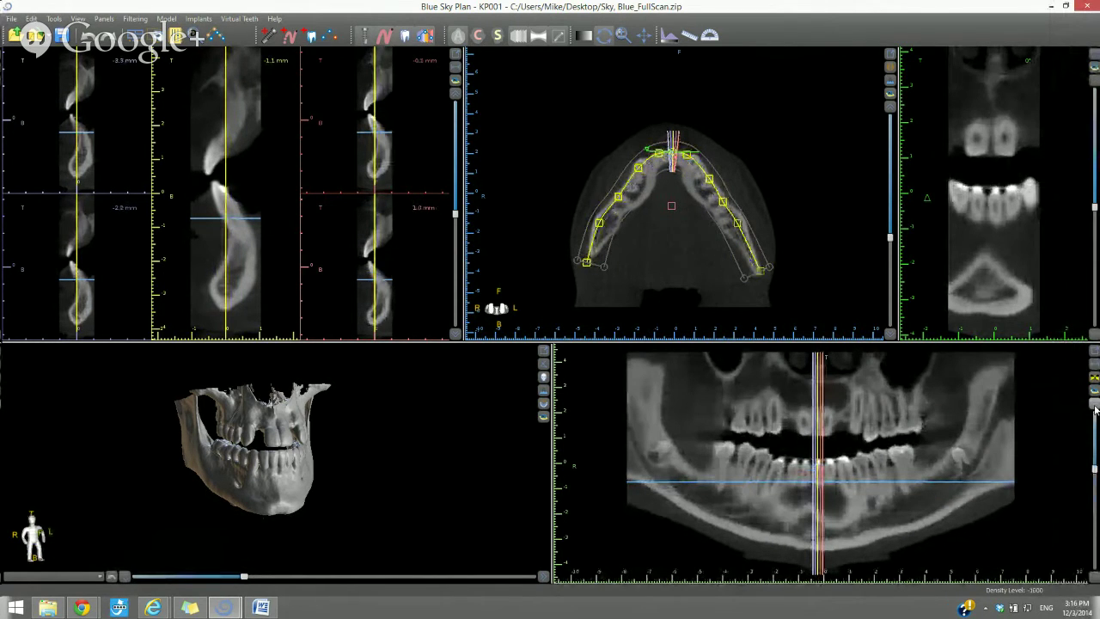
scroll(1096, 408, up, 2)
click(1097, 576)
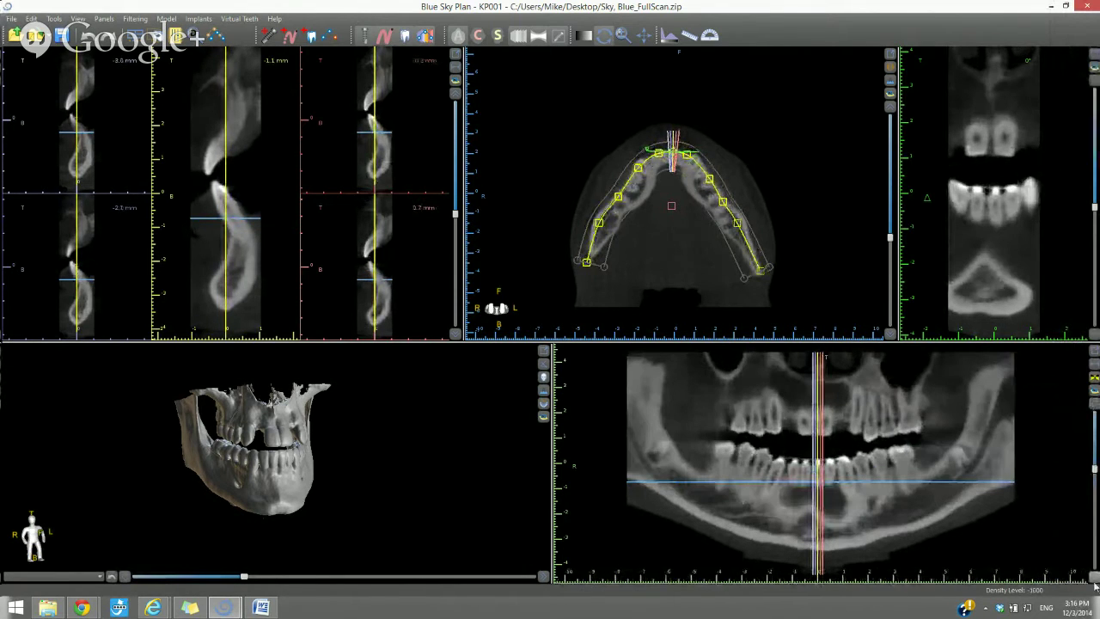
click(1095, 584)
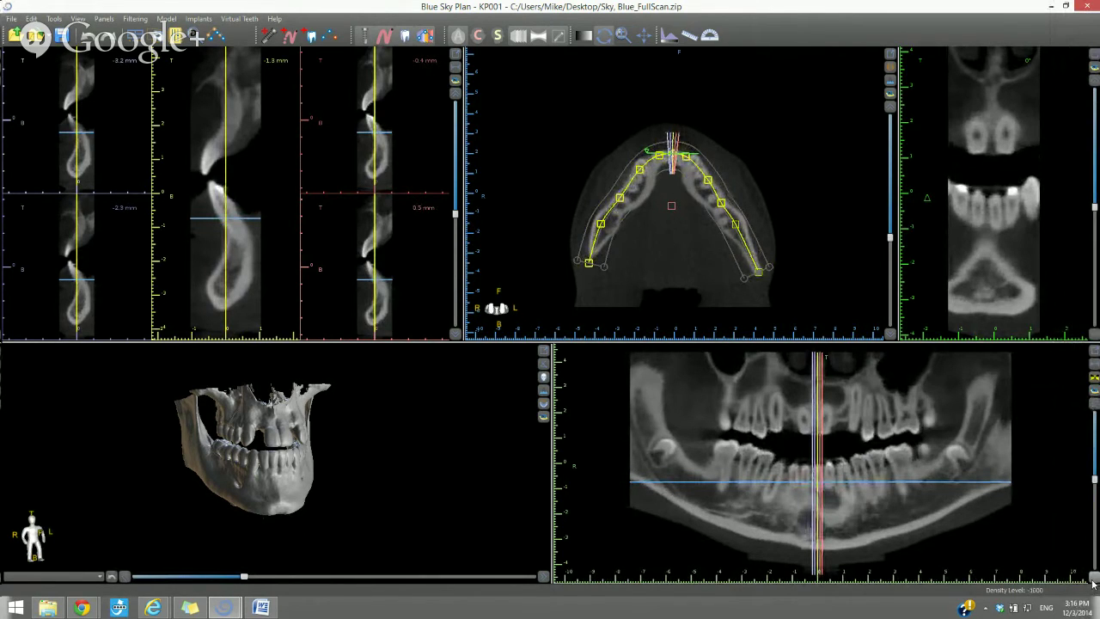
Return the panoramic view to full-thickness X-ray mode, and narrow and re-widen the curve's boundary around the mandibular arch.
click(1094, 380)
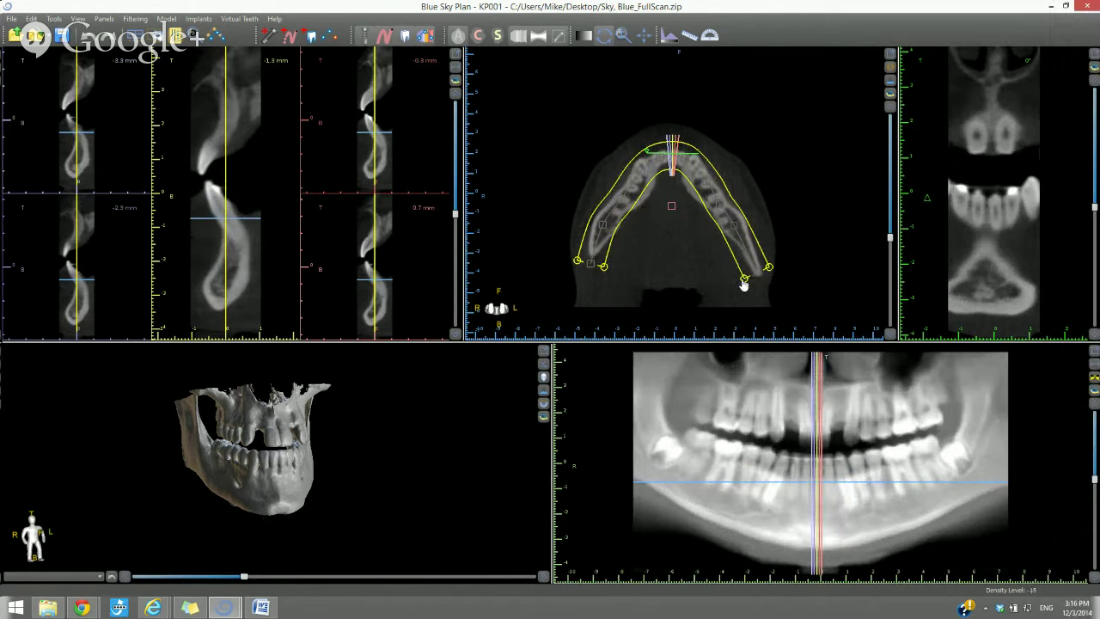
drag(744, 285, 745, 285)
drag(746, 284, 746, 284)
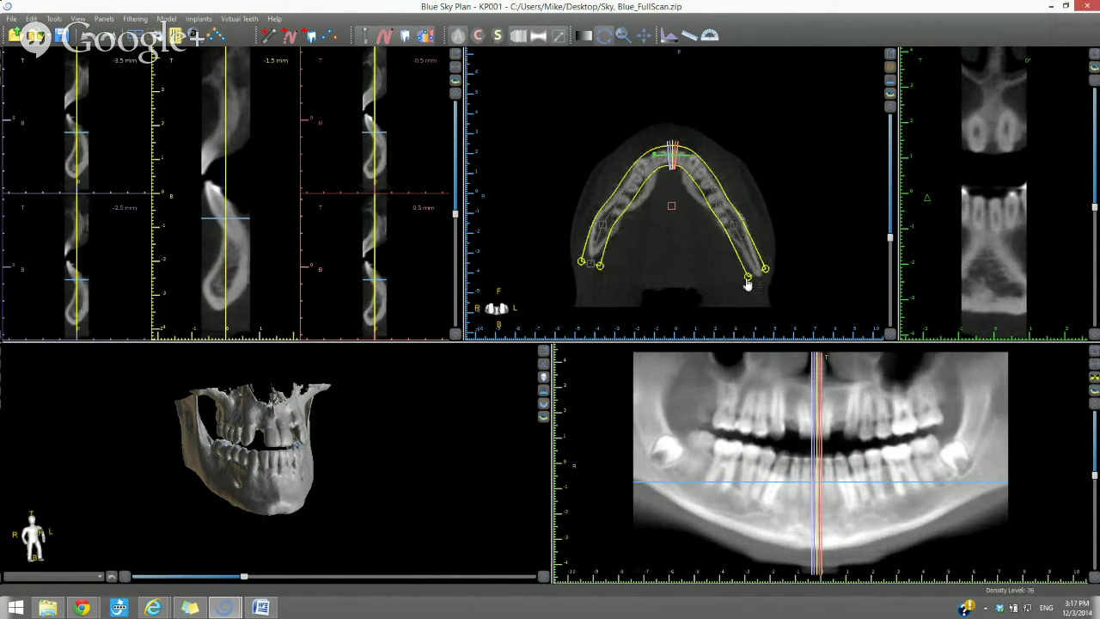
drag(746, 283, 745, 288)
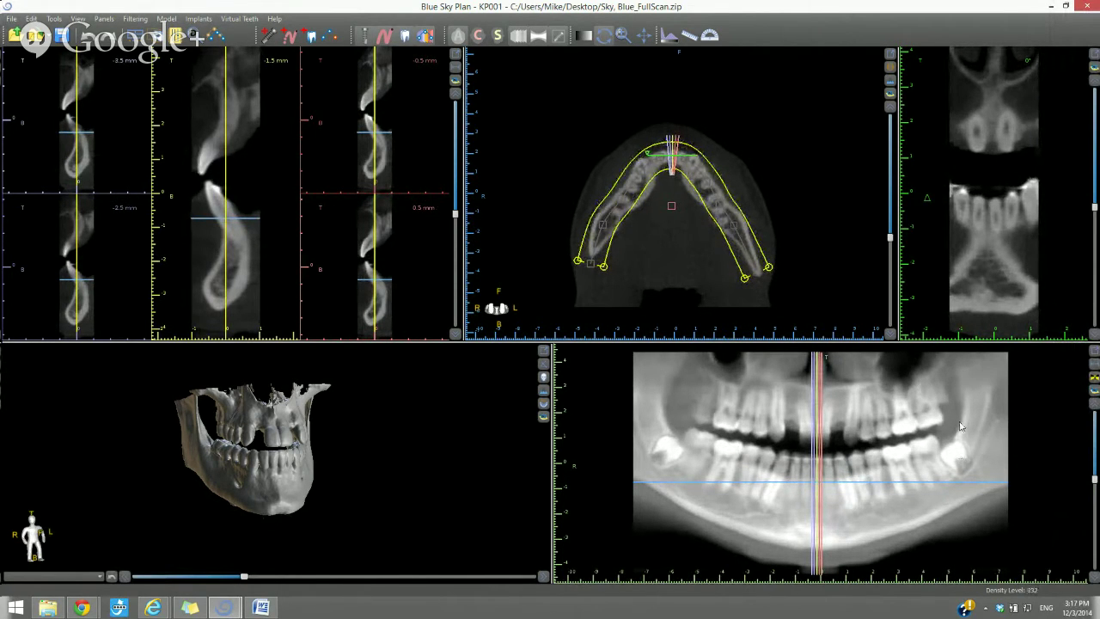
Show the panoramic view as a thin slice again, and examine the lower teeth and jawbone at closer range.
click(1091, 388)
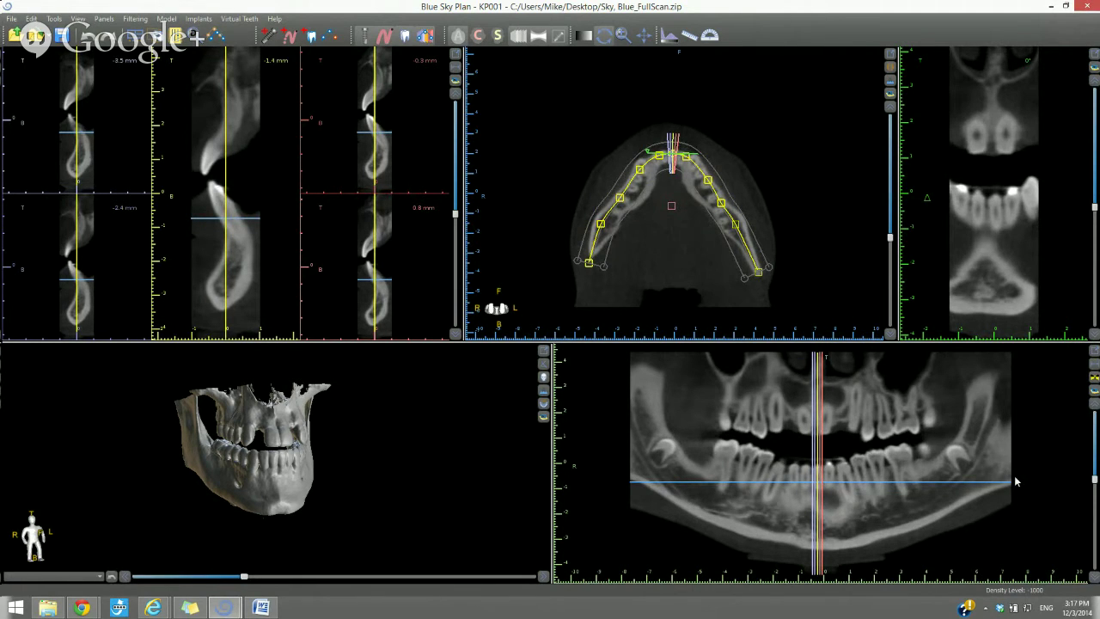
scroll(927, 520, up, 1)
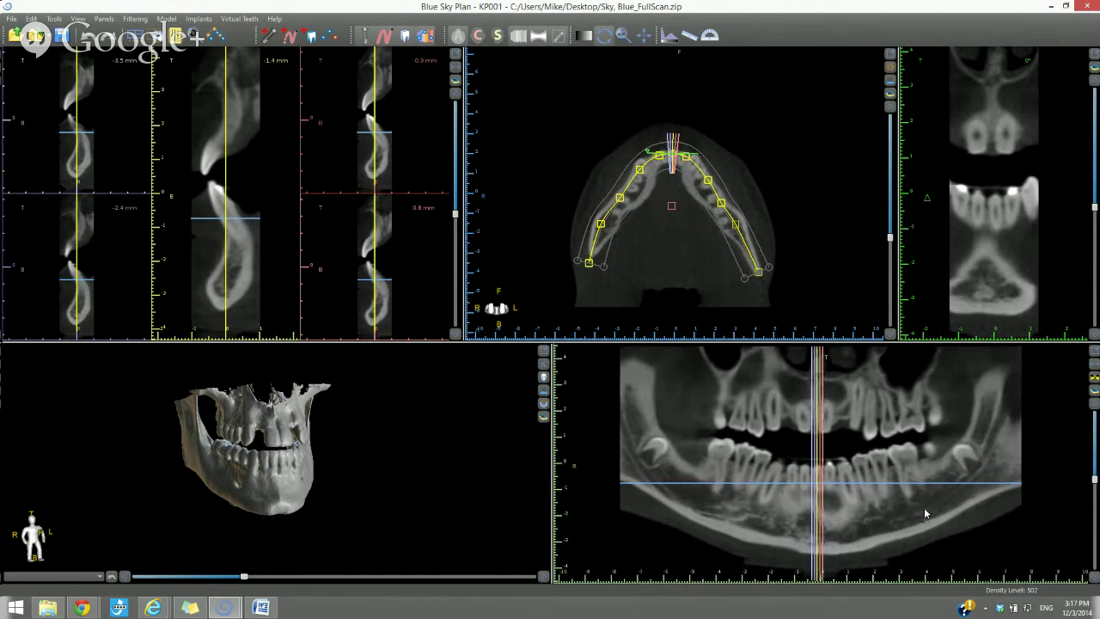
scroll(925, 513, up, 1)
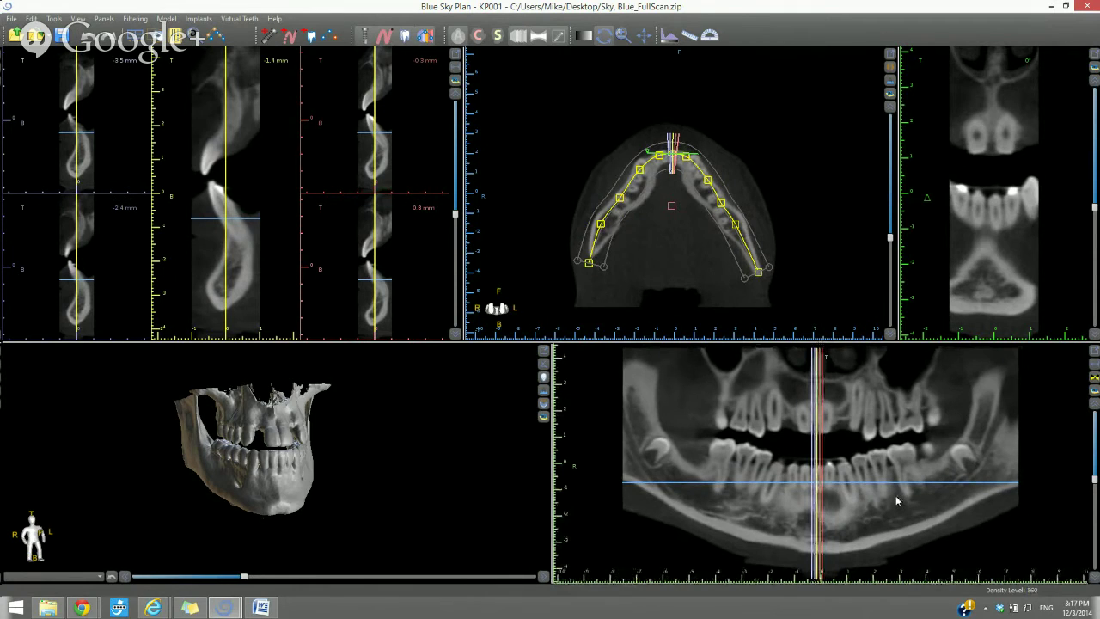
scroll(892, 492, down, 1)
scroll(890, 494, up, 3)
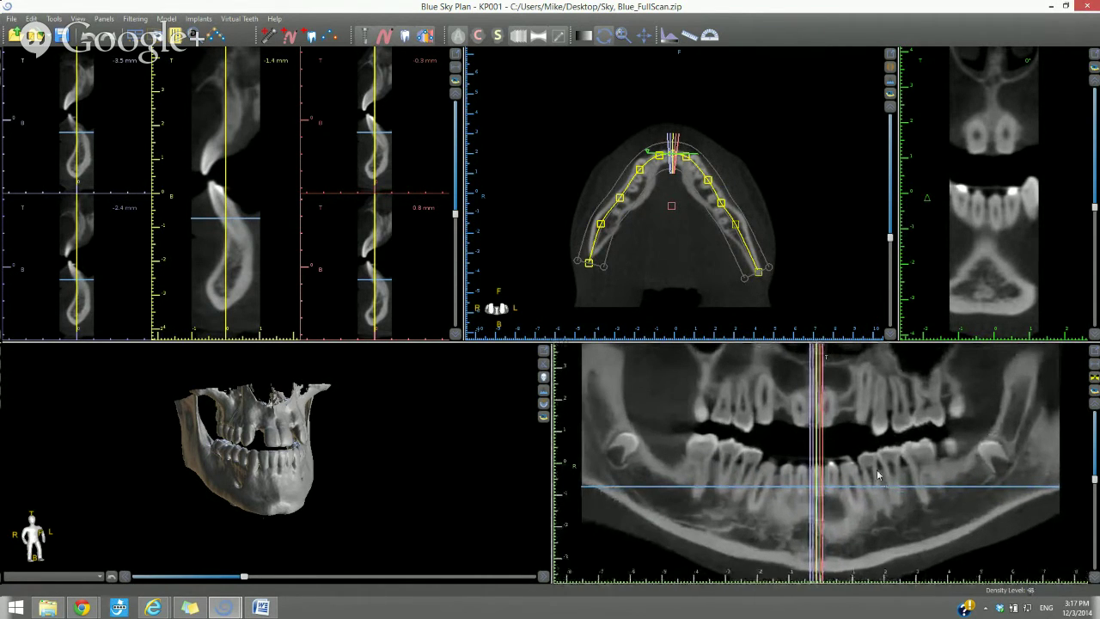
scroll(879, 474, up, 1)
scroll(868, 496, down, 2)
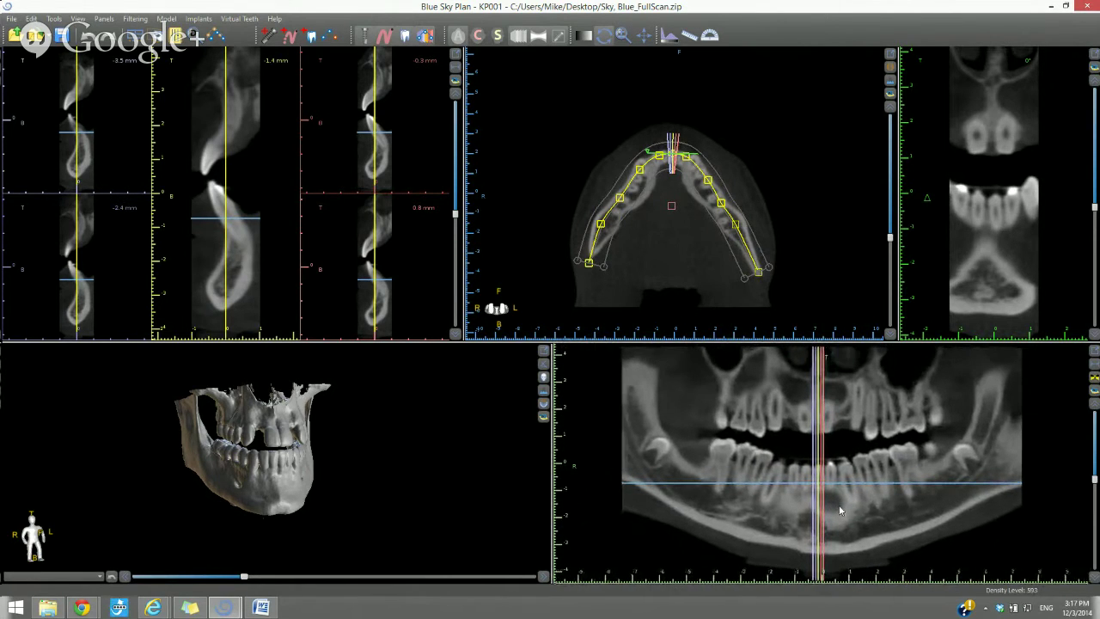
mouse_move(836, 511)
mouse_down()
mouse_move(795, 522)
mouse_move(827, 514)
mouse_up()
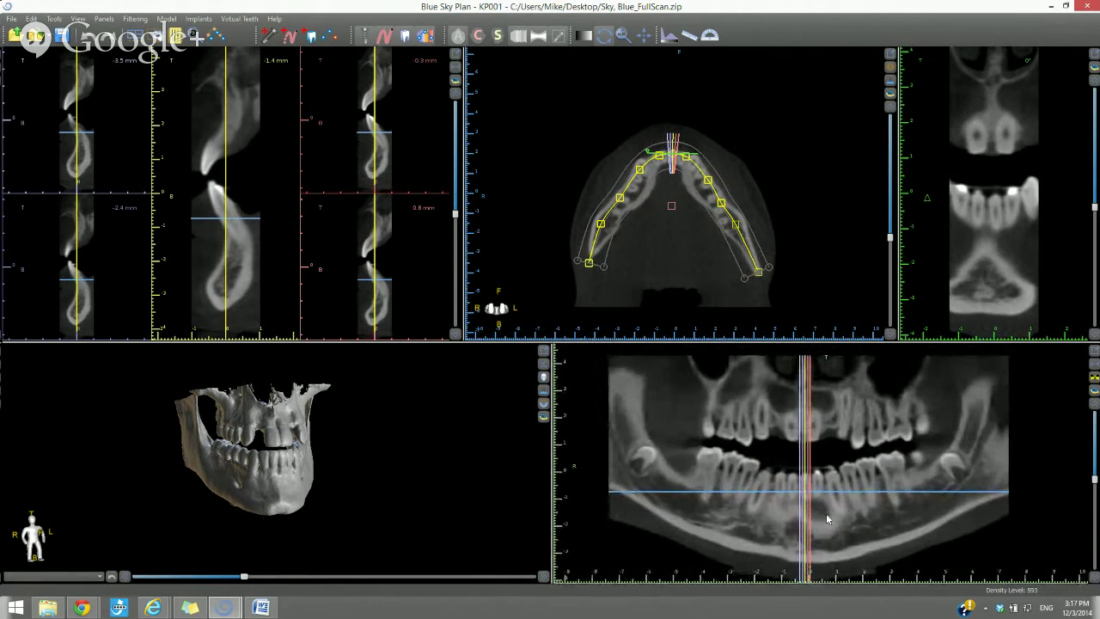
Step the panoramic slice through the jaw's depth, and inspect cross-sections near the lower left canine root and the right canine region.
scroll(825, 513, down, 2)
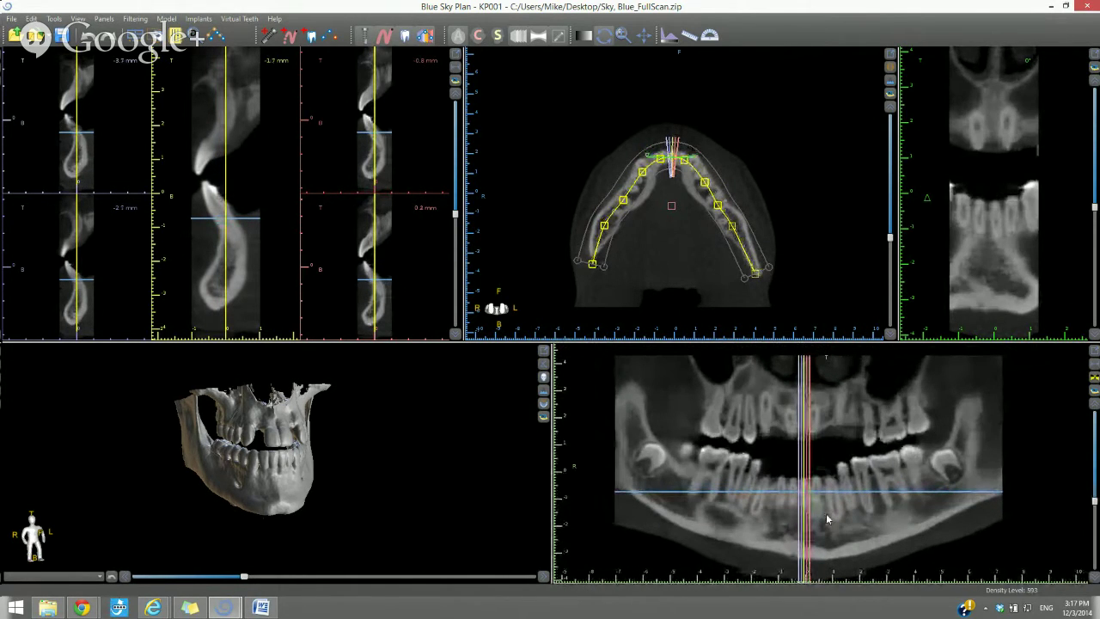
scroll(826, 513, up, 2)
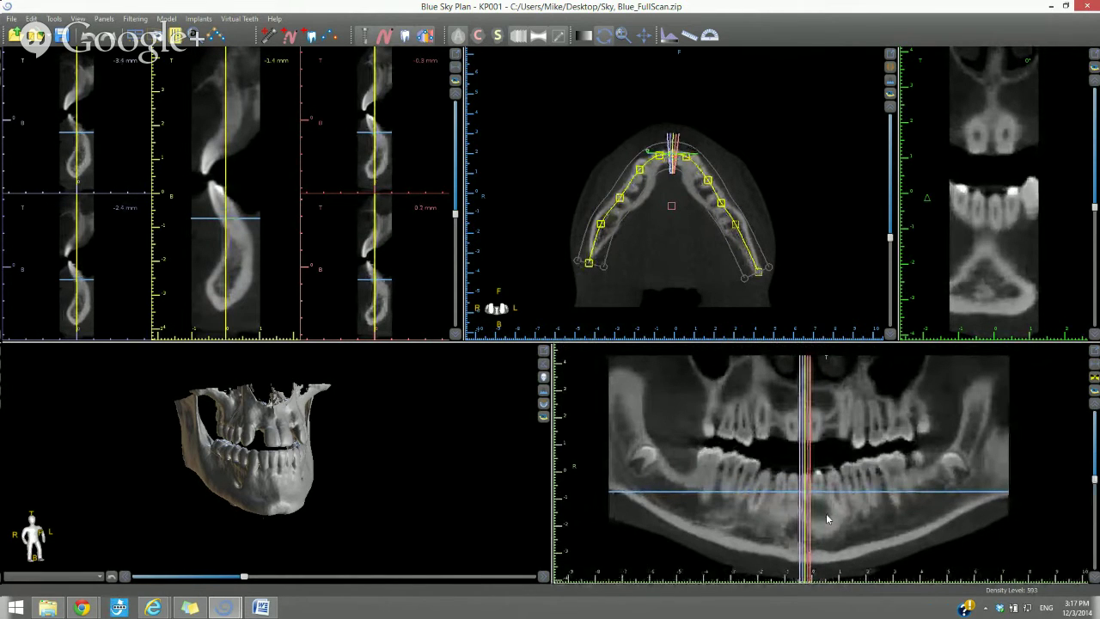
scroll(826, 513, up, 1)
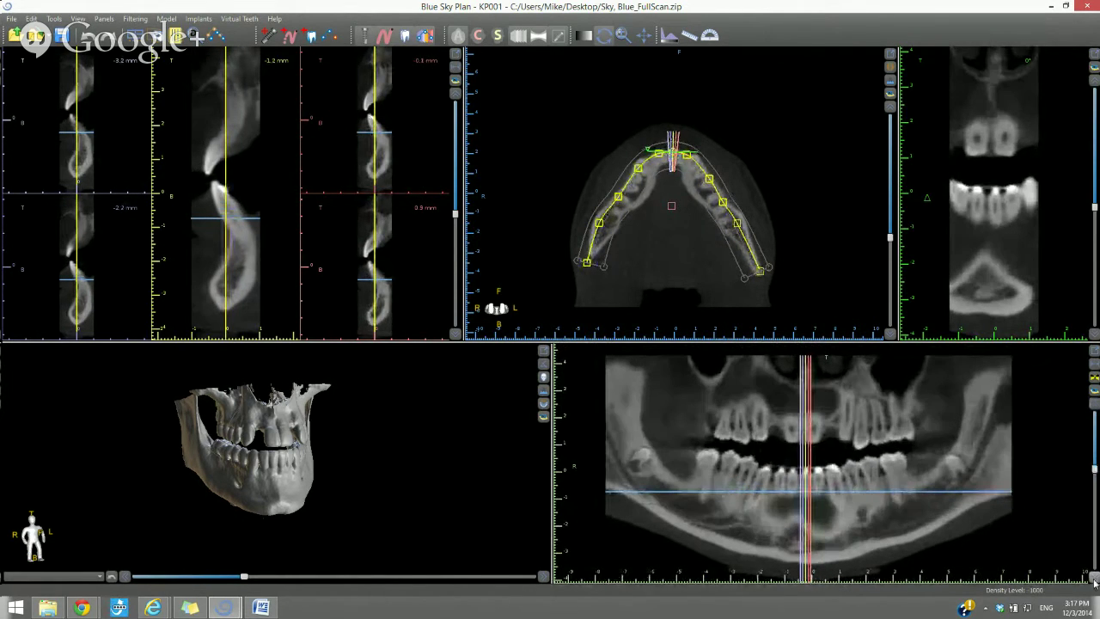
click(842, 507)
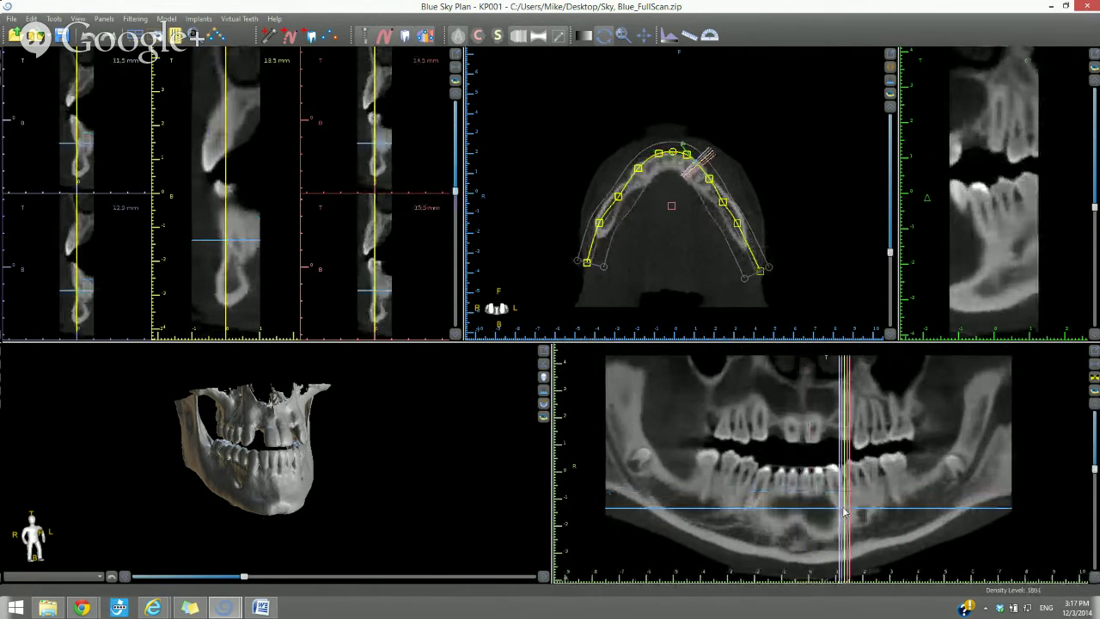
click(753, 450)
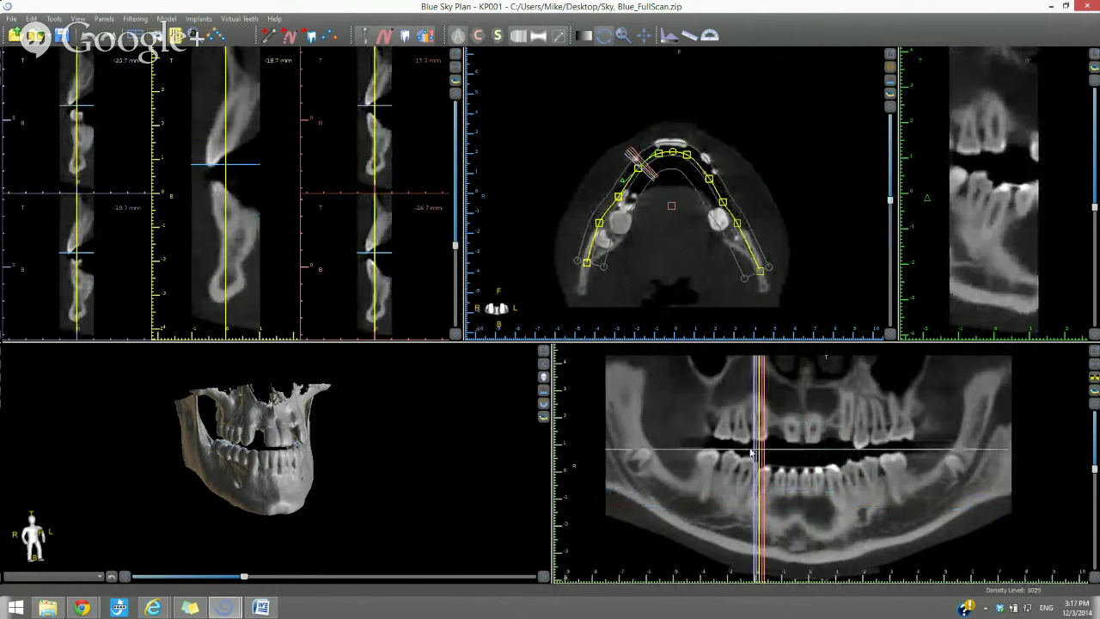
Reposition the cross-sections on the panoramic view and inspect the upper left canine area and the lower right premolar region.
click(842, 427)
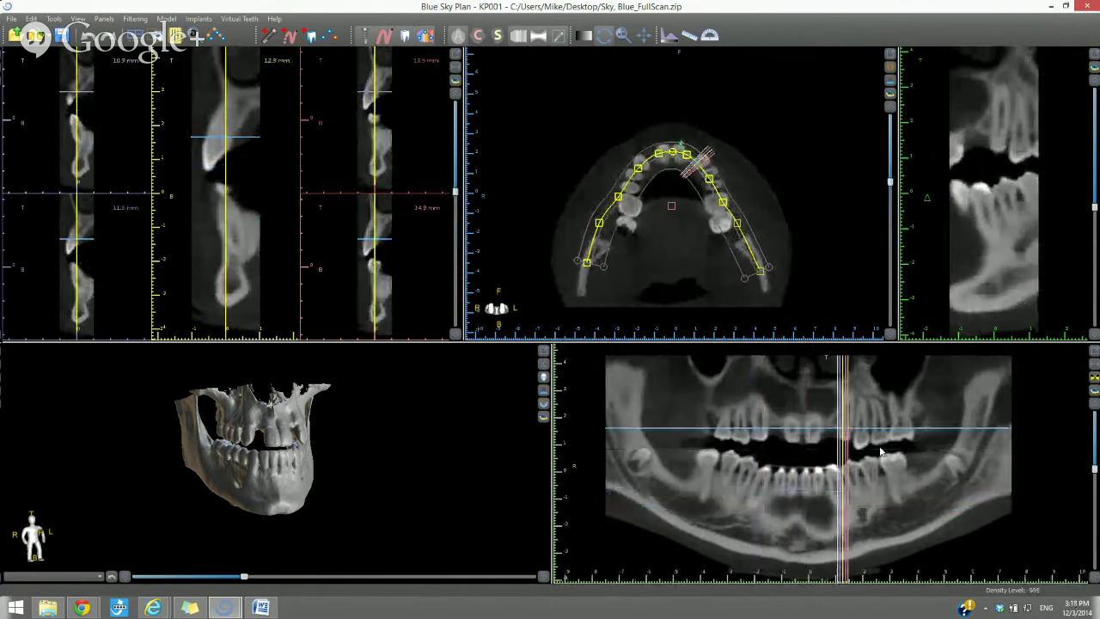
drag(881, 452, 842, 432)
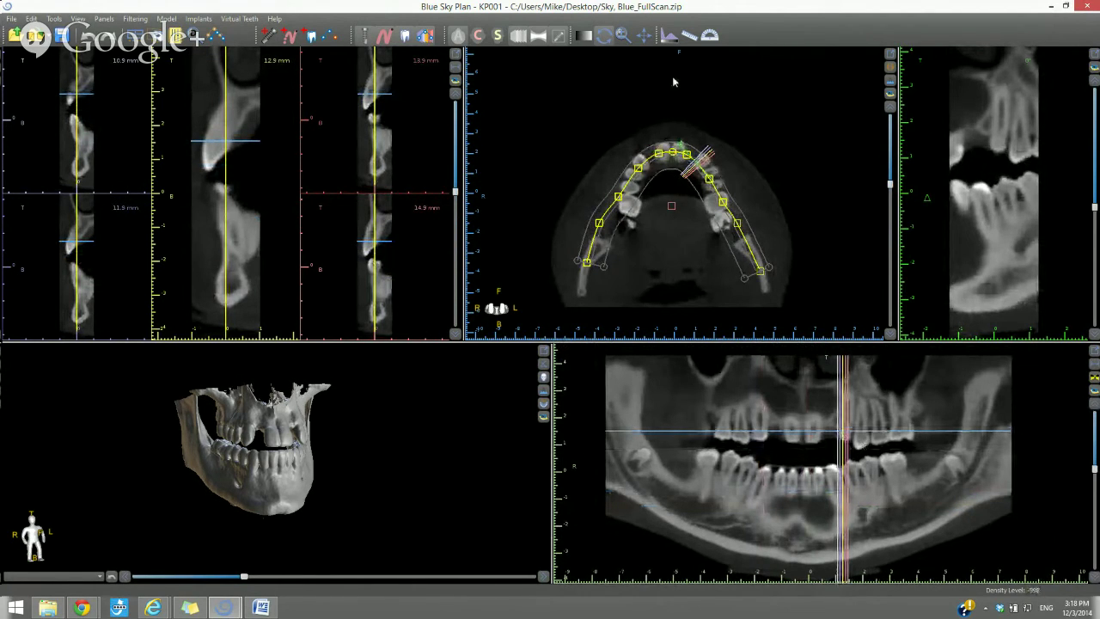
drag(730, 476, 742, 462)
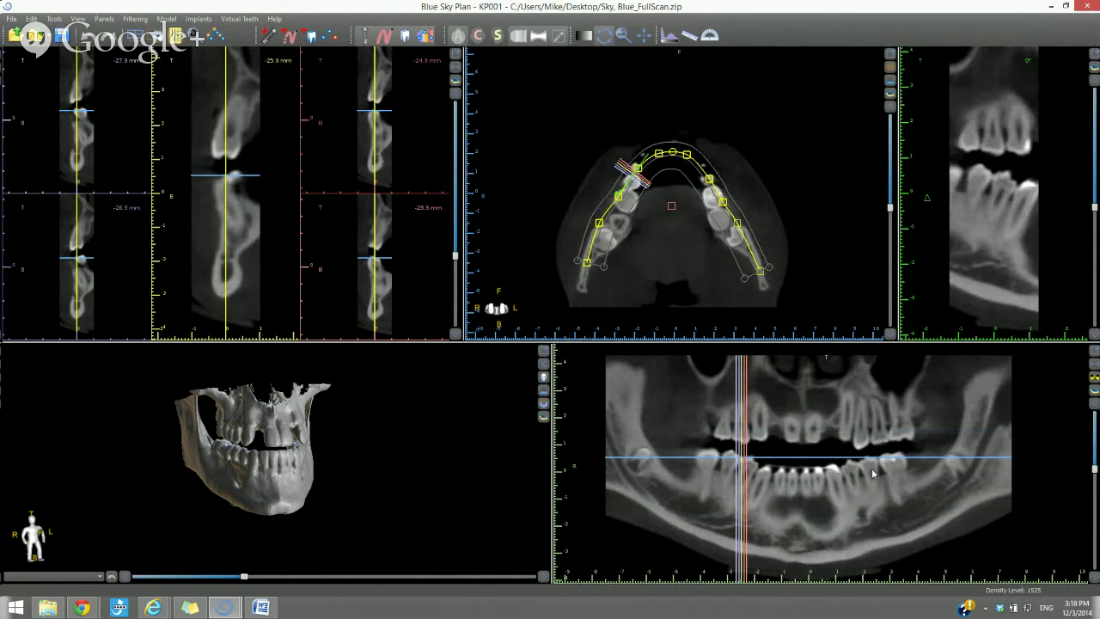
scroll(891, 500, up, 1)
scroll(888, 493, down, 1)
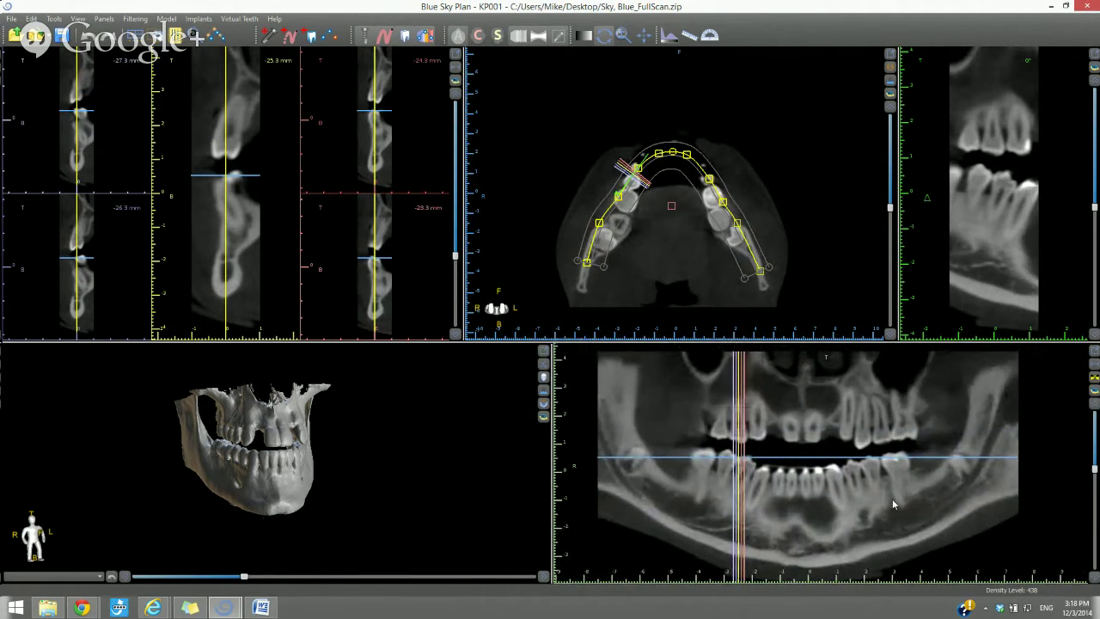
View the panoramic image full-screen, restore the multi-view layout, and review the offset distance choices for the panoramic slice.
click(1094, 352)
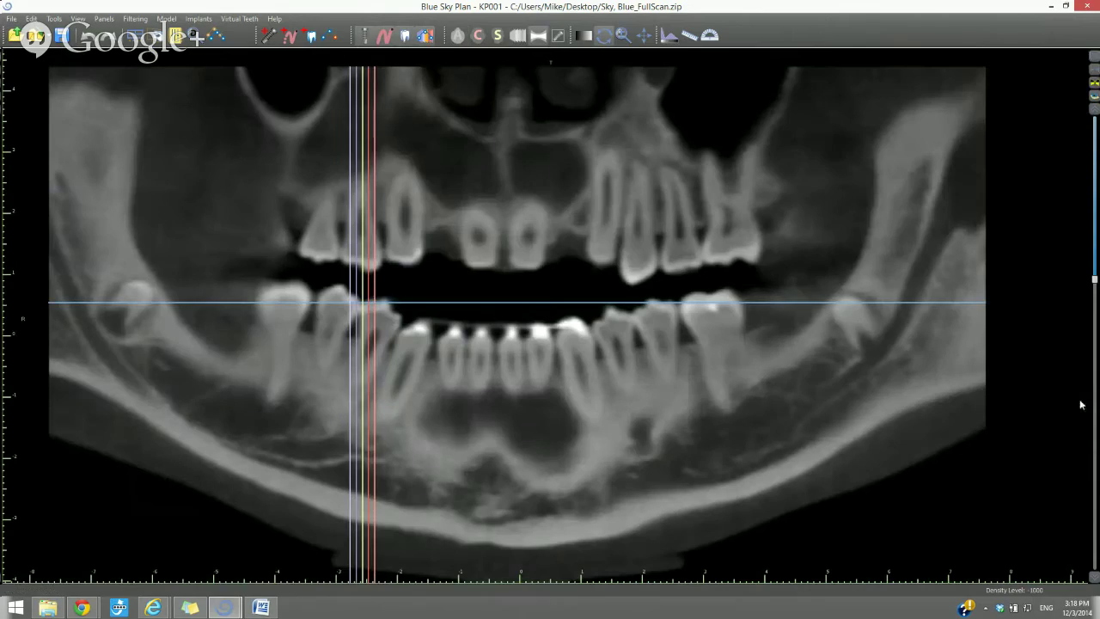
click(1093, 64)
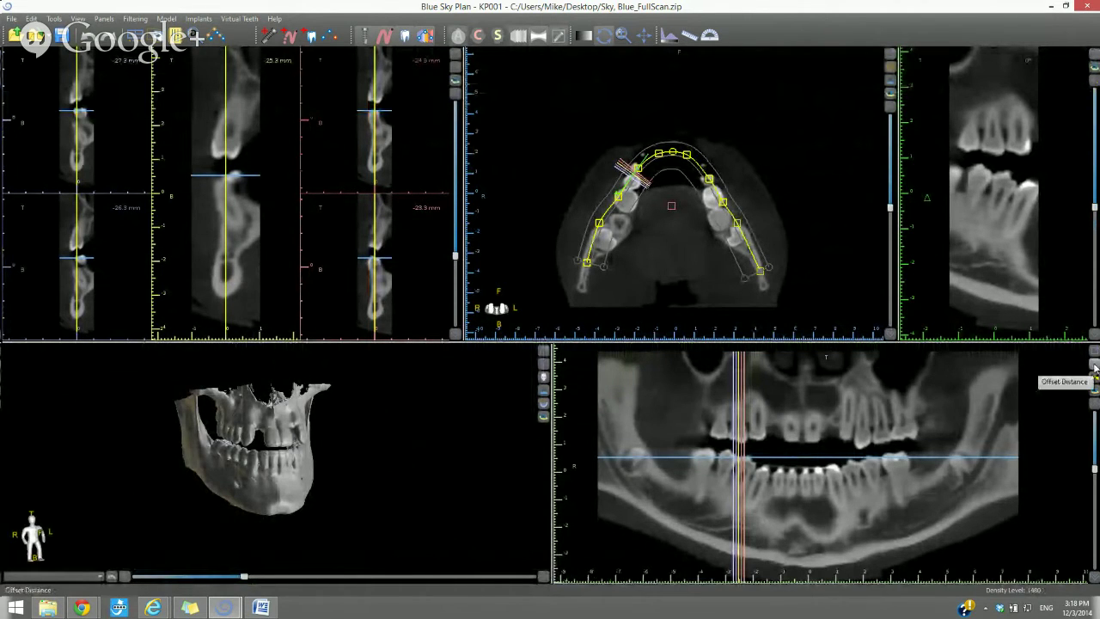
click(1095, 368)
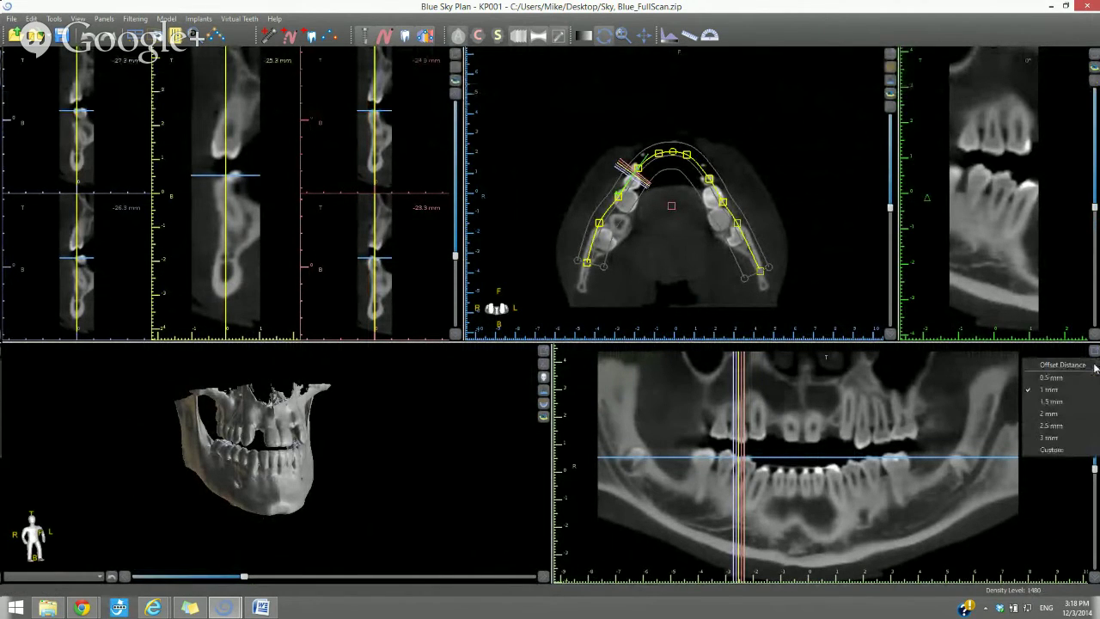
click(1078, 483)
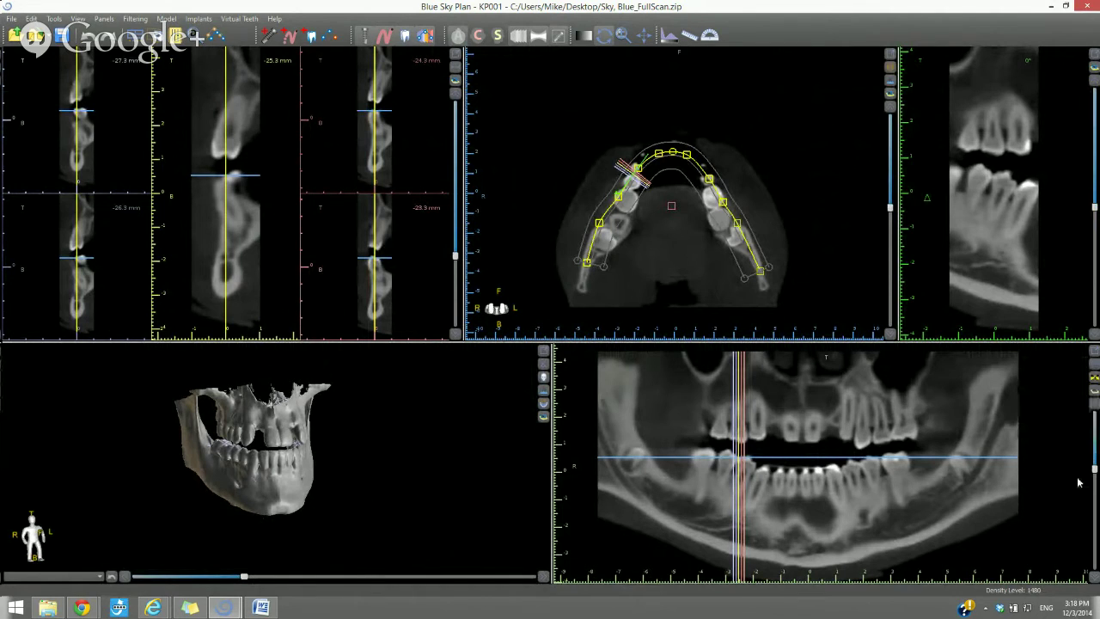
Step the panoramic slice two increments outward along the arch and back again, and check its offset distance and display options.
click(1096, 404)
click(1096, 404)
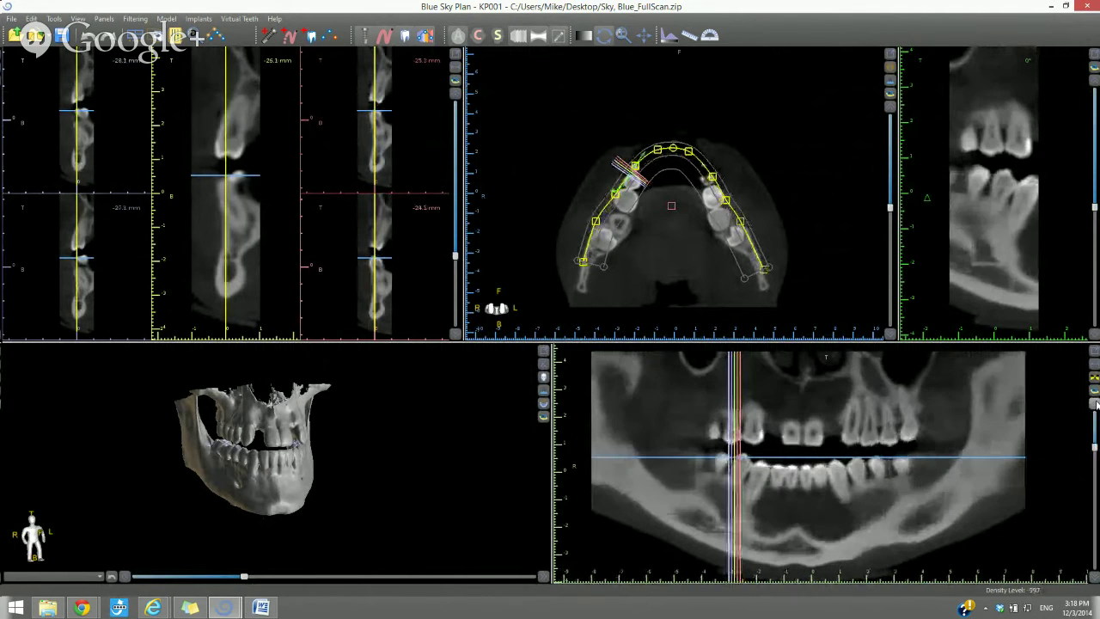
click(1096, 582)
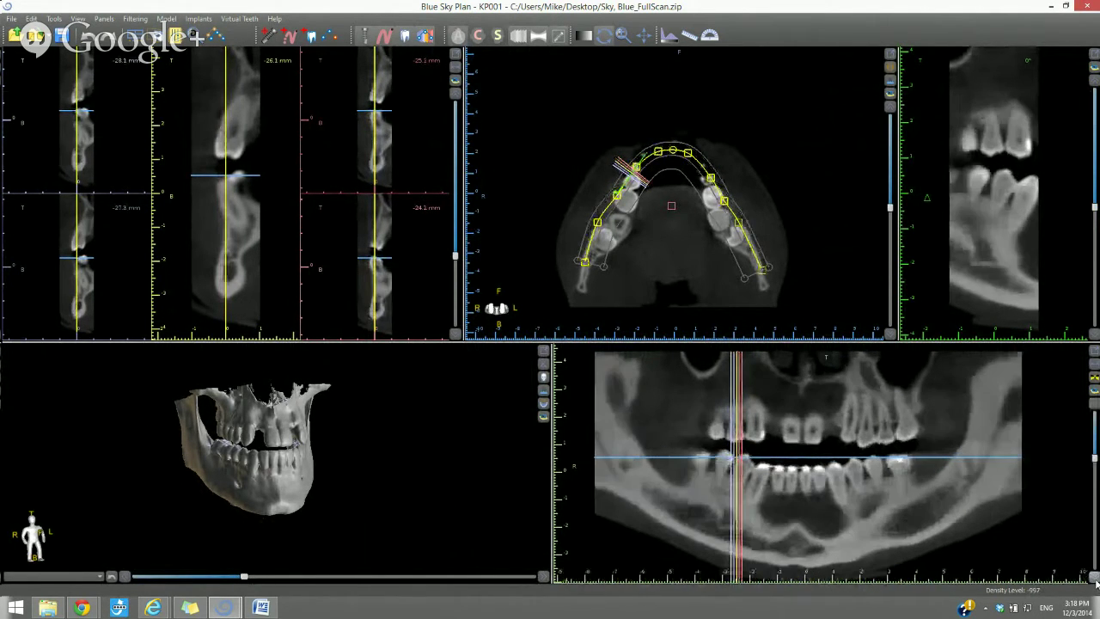
click(1095, 582)
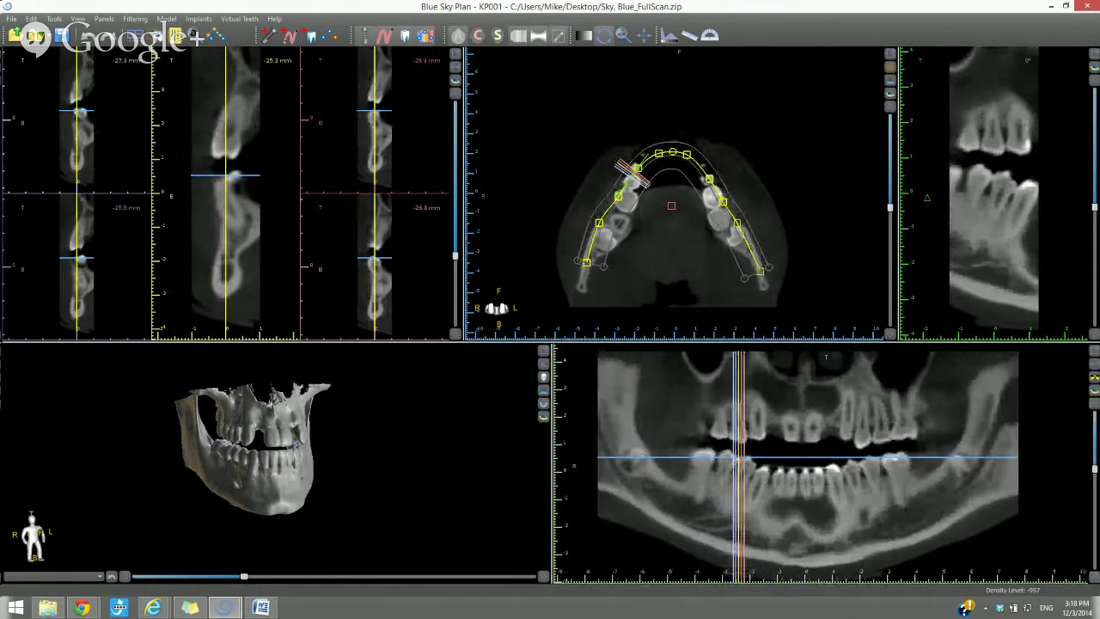
click(1094, 368)
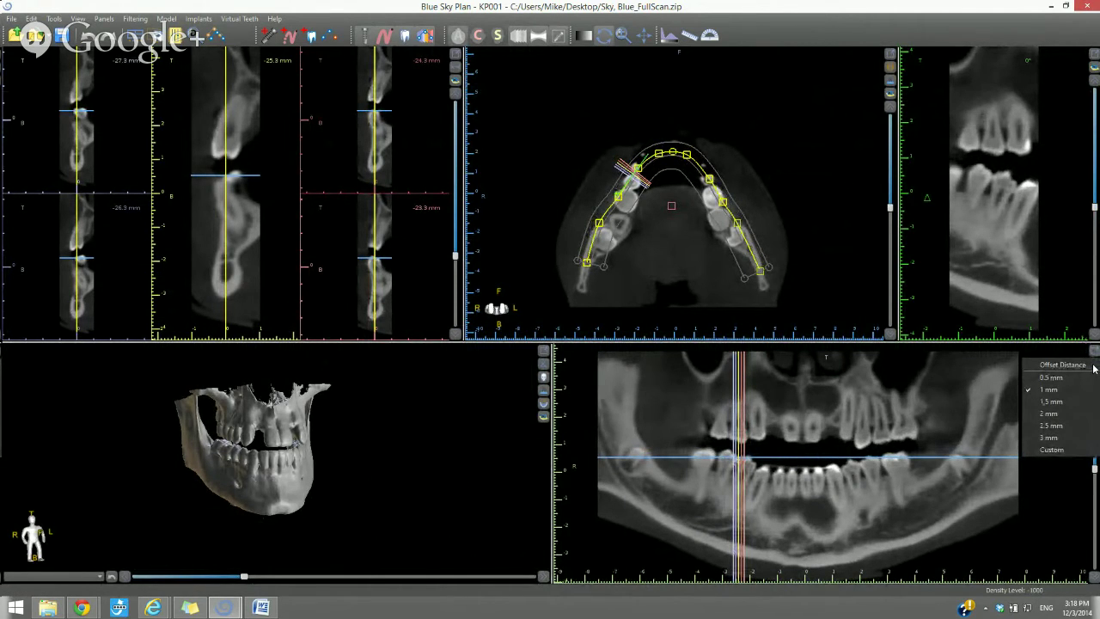
click(1094, 368)
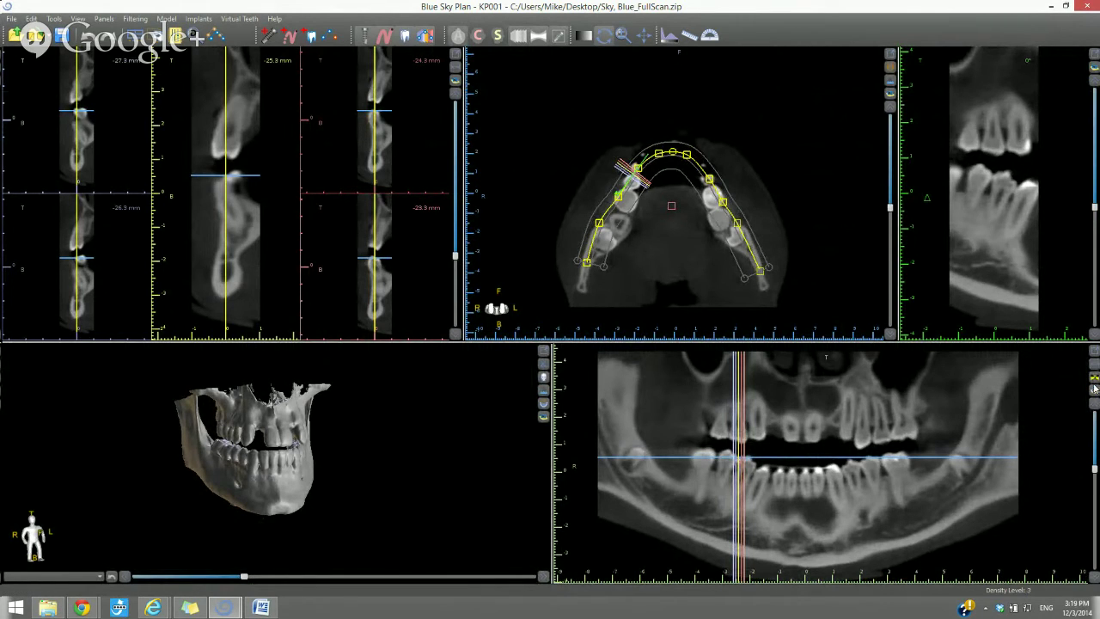
click(1095, 378)
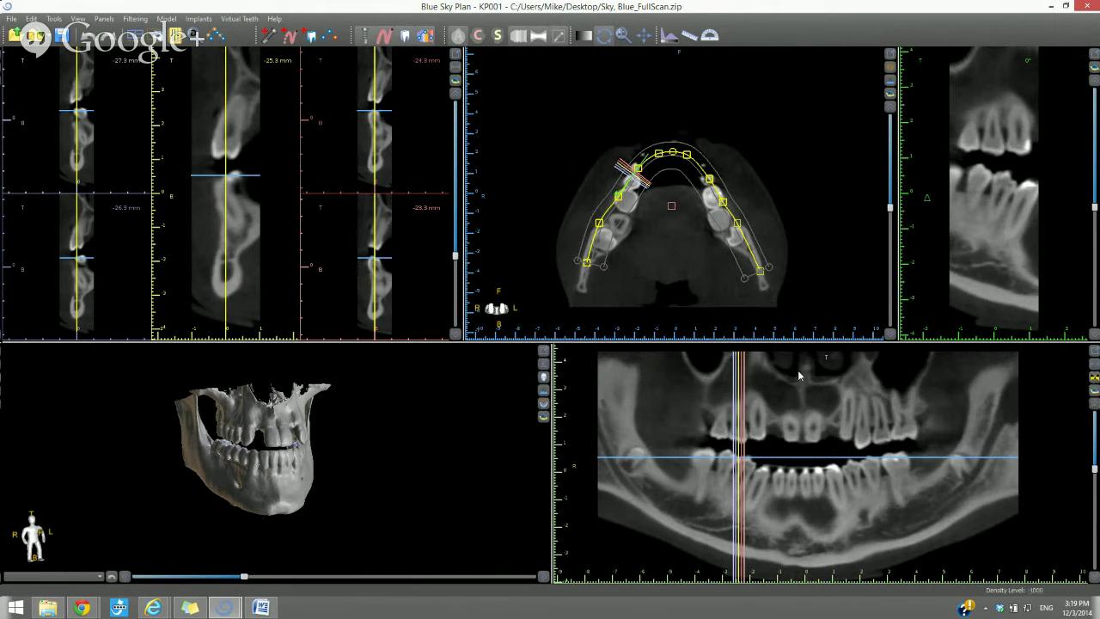
click(1094, 393)
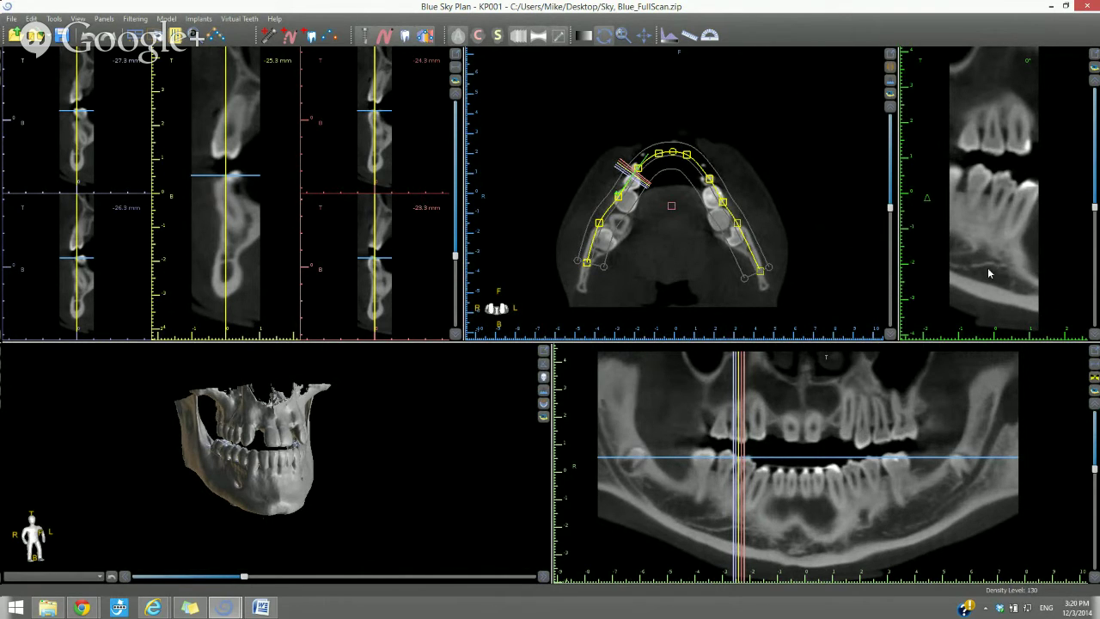
Enlarge the oblique slice view and examine the lower right premolar region while rotating the slice to different angles.
scroll(988, 267, up, 2)
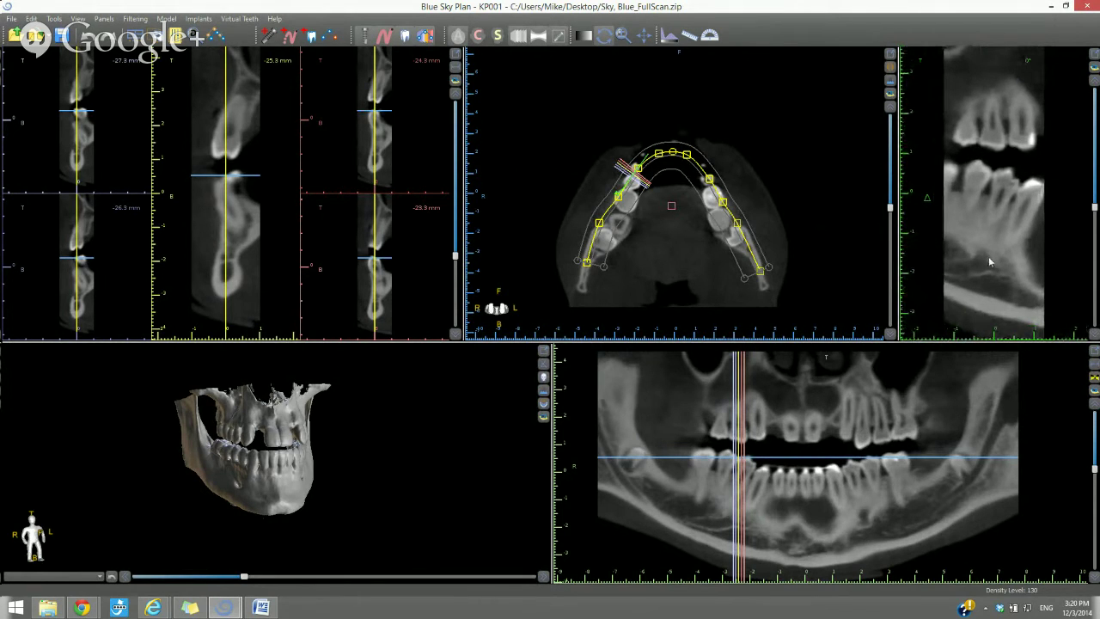
scroll(989, 256, up, 1)
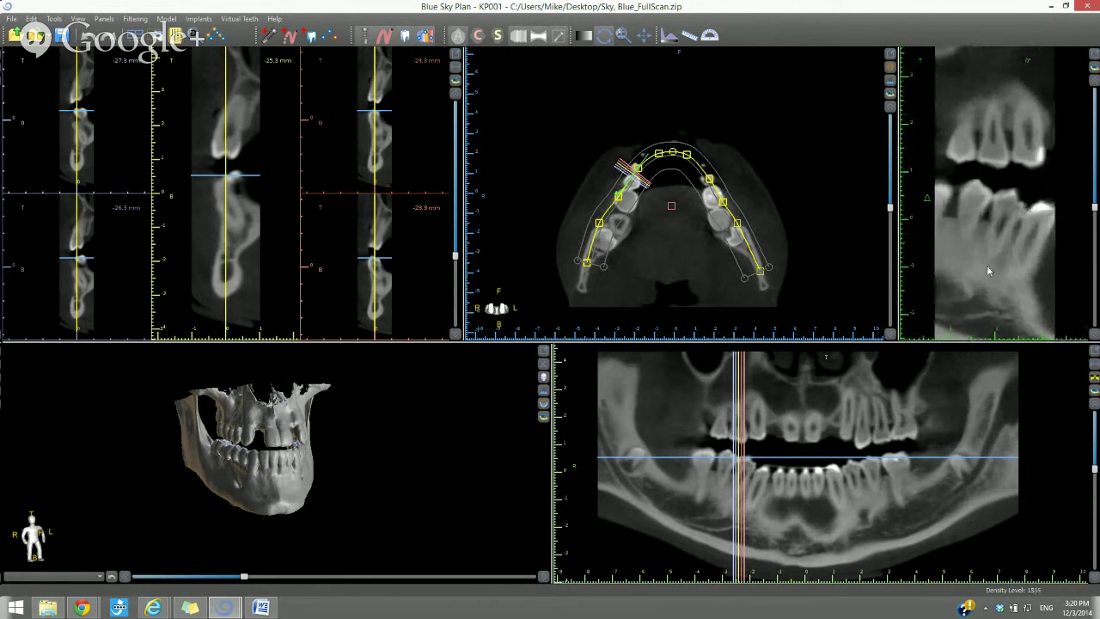
scroll(987, 265, up, 1)
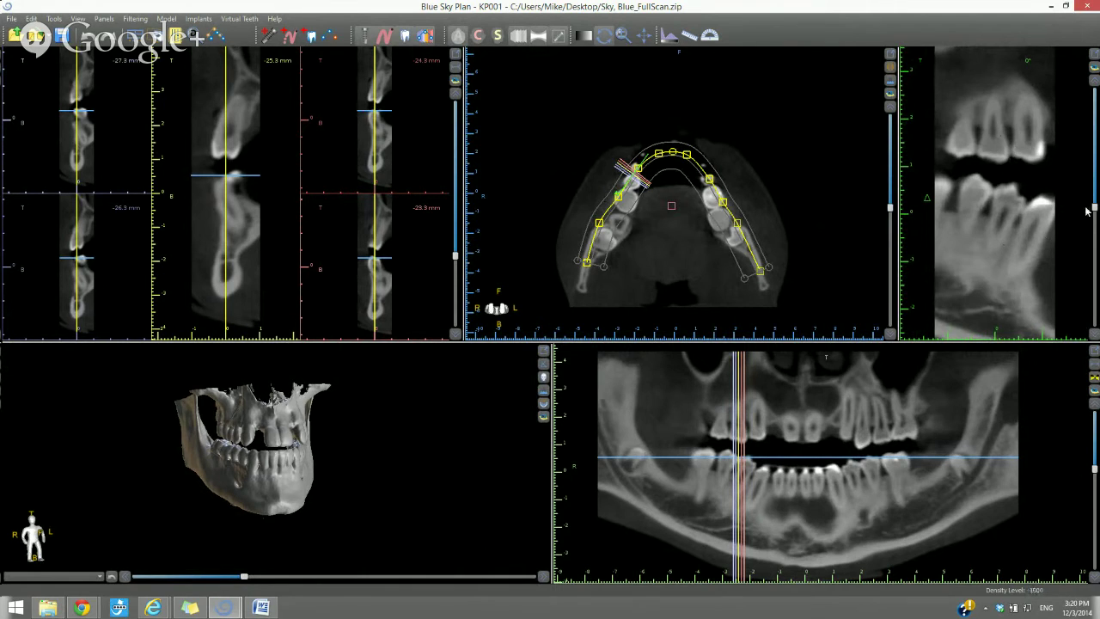
drag(1093, 207, 1093, 205)
scroll(1093, 206, up, 5)
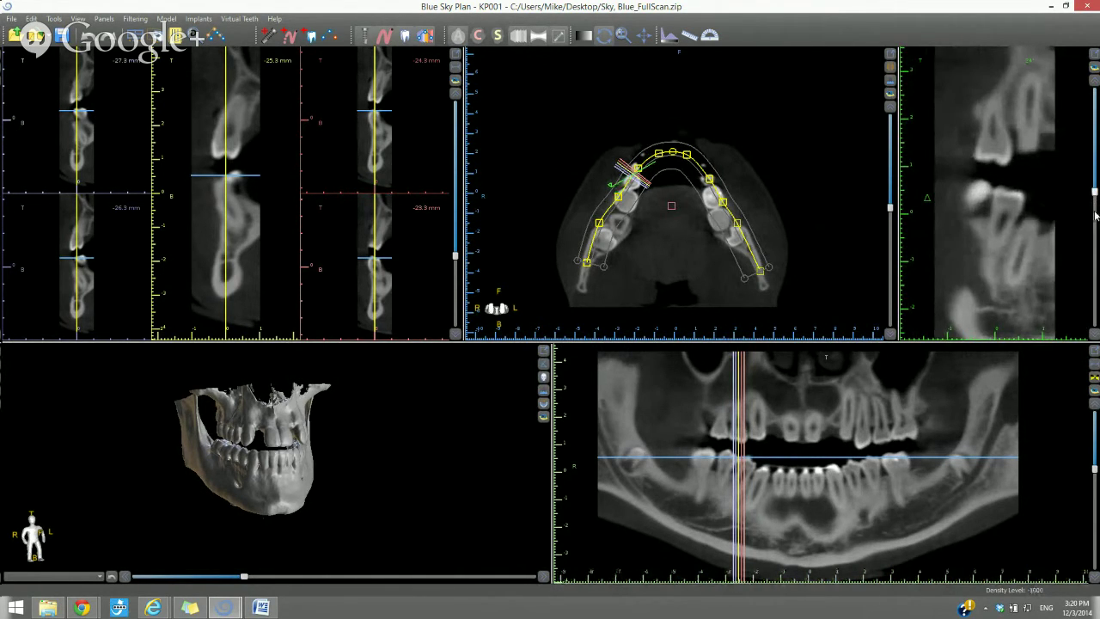
scroll(1094, 217, down, 8)
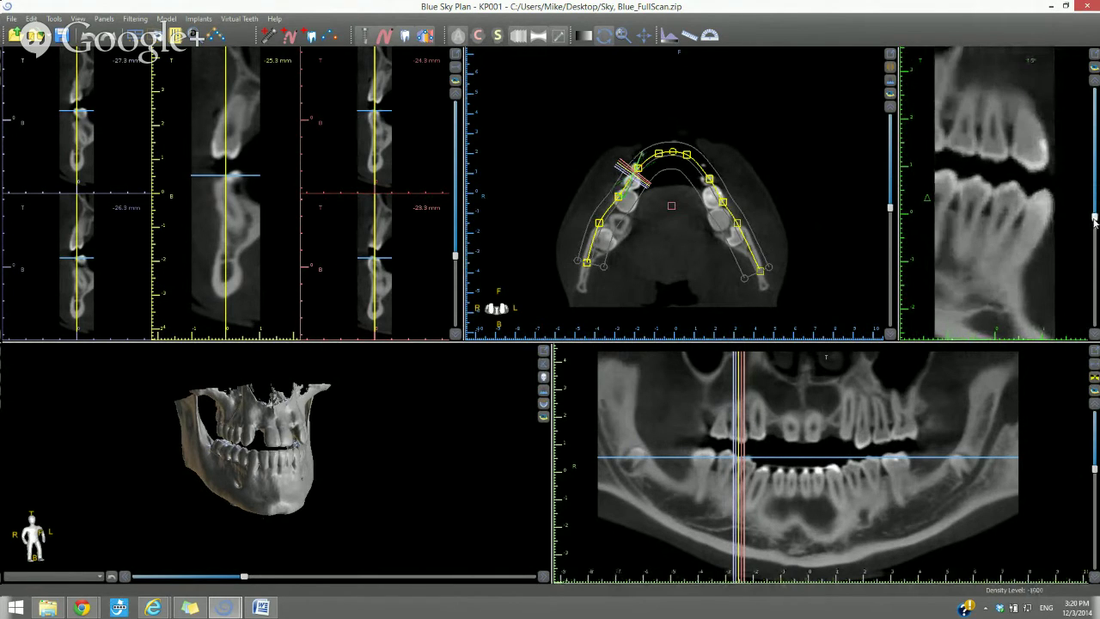
drag(1094, 219, 1093, 224)
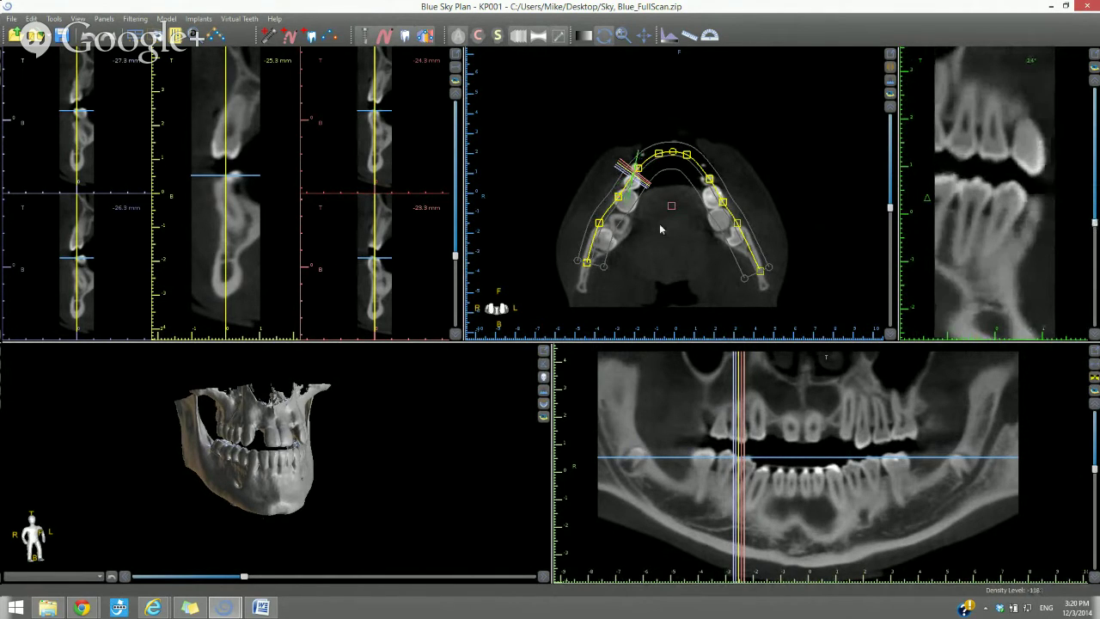
drag(630, 206, 635, 207)
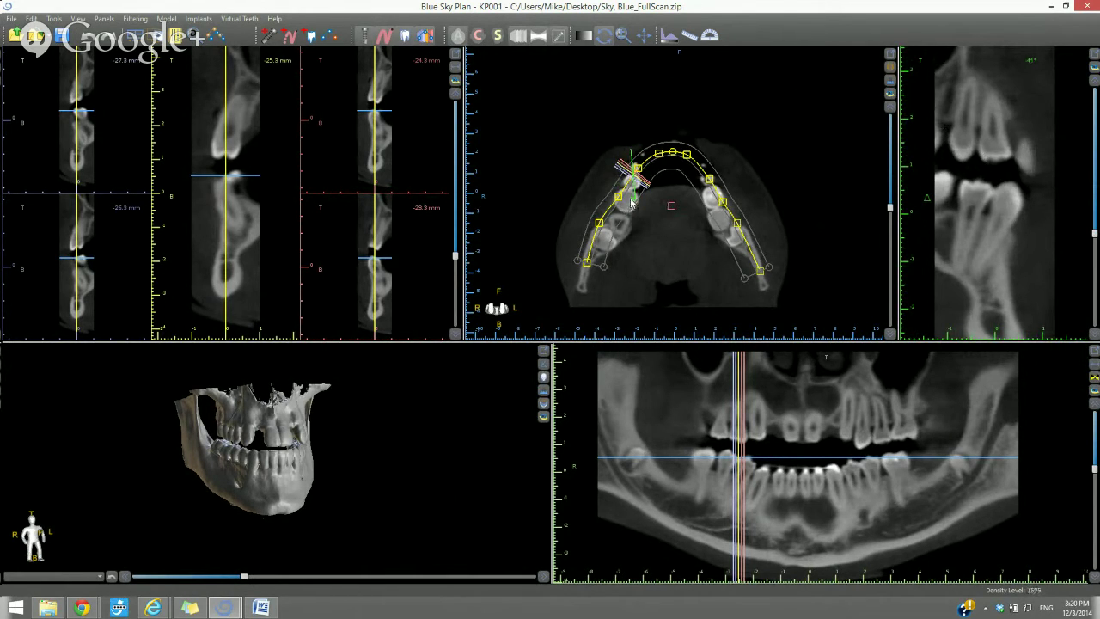
mouse_move(634, 199)
mouse_down()
mouse_move(654, 192)
mouse_move(633, 153)
mouse_move(615, 184)
mouse_up()
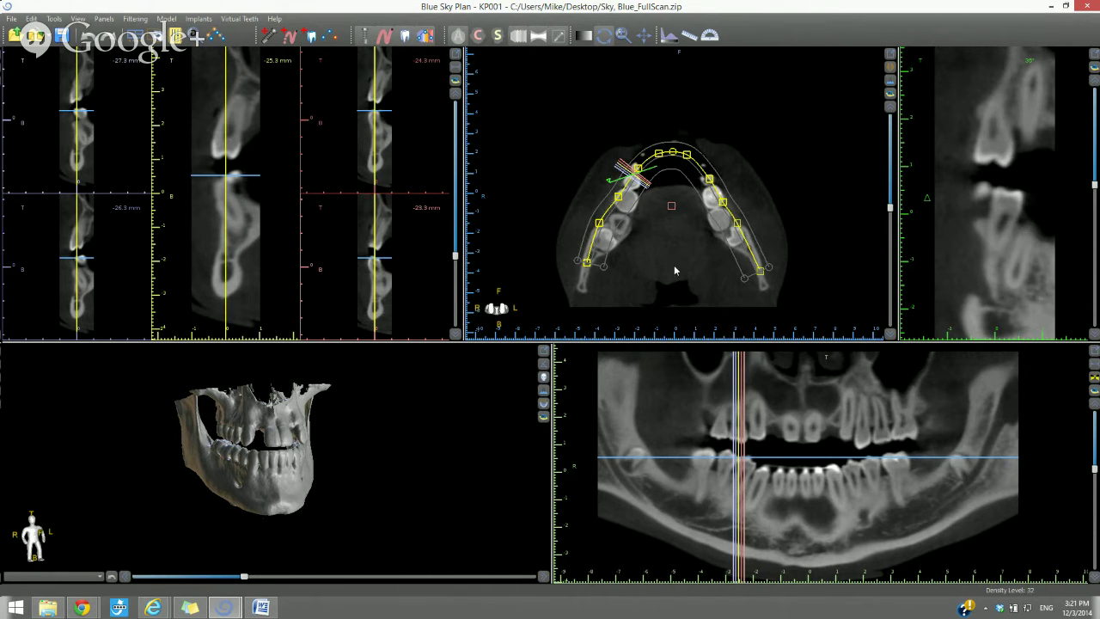
Enlarge and recenter the axial view, and examine the teeth and jaws by moving the axial slice up and down.
scroll(672, 260, up, 3)
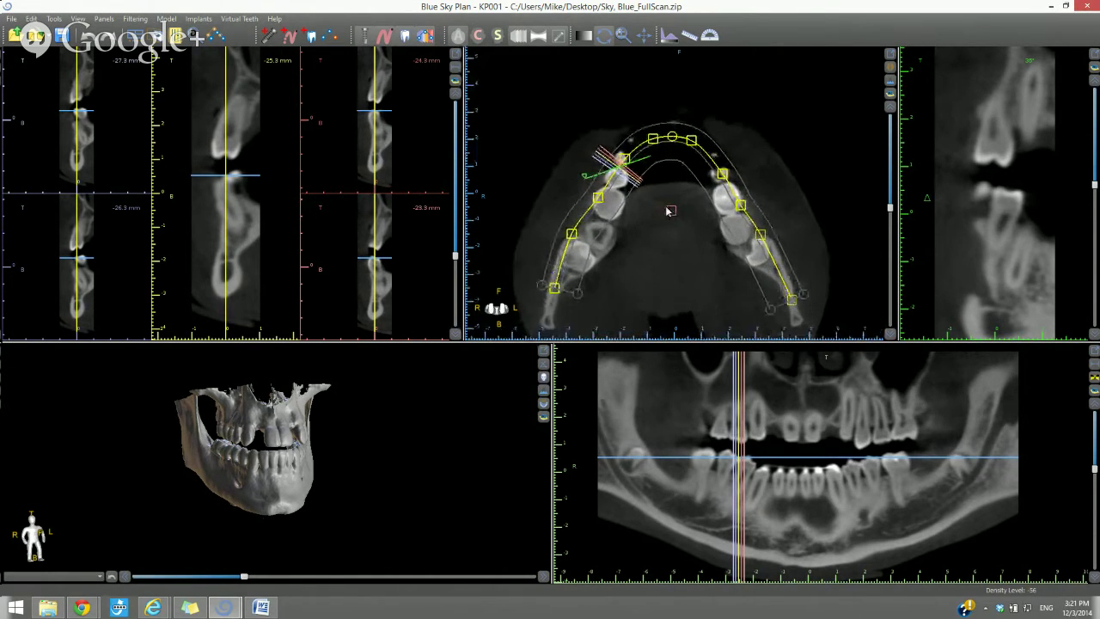
scroll(670, 210, up, 2)
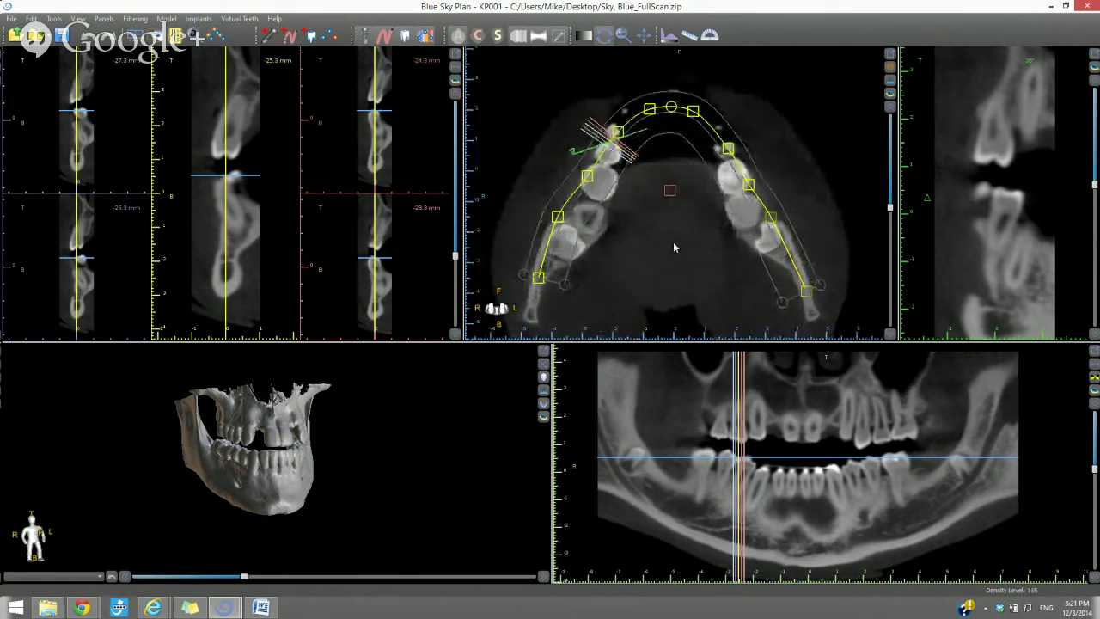
middle_drag(673, 242, 683, 229)
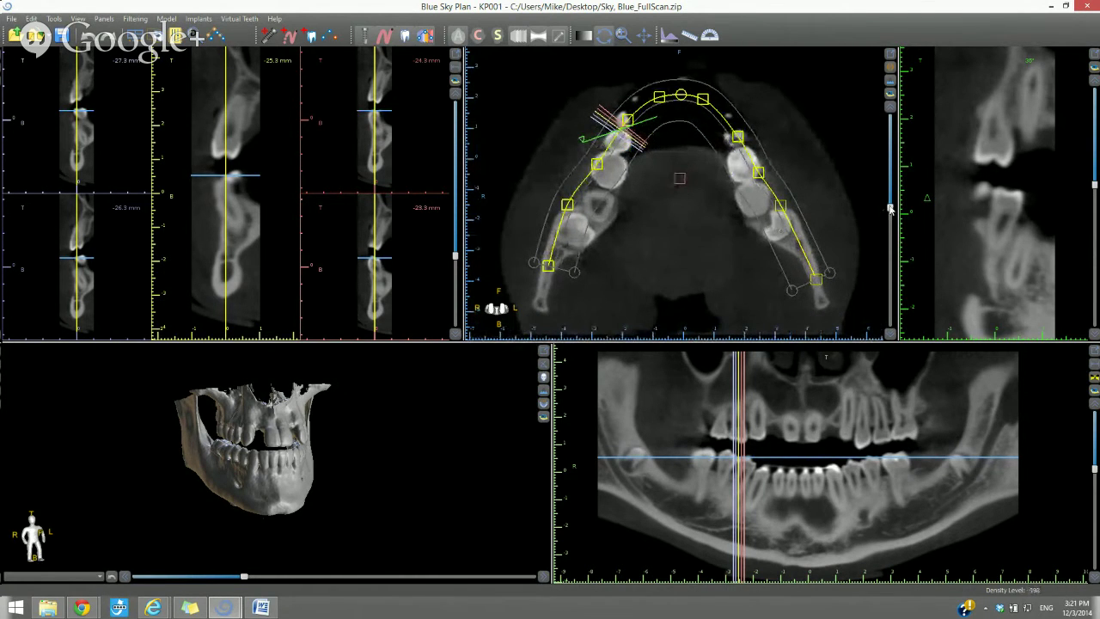
drag(890, 208, 890, 215)
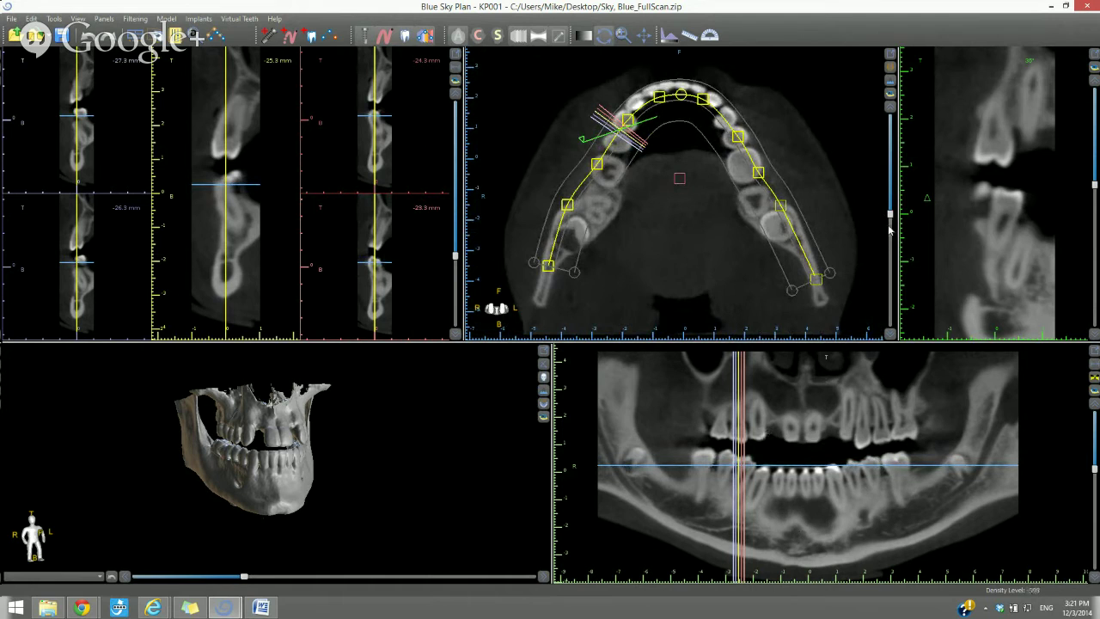
mouse_move(890, 214)
mouse_down()
mouse_move(889, 233)
mouse_move(891, 187)
mouse_move(891, 196)
mouse_up()
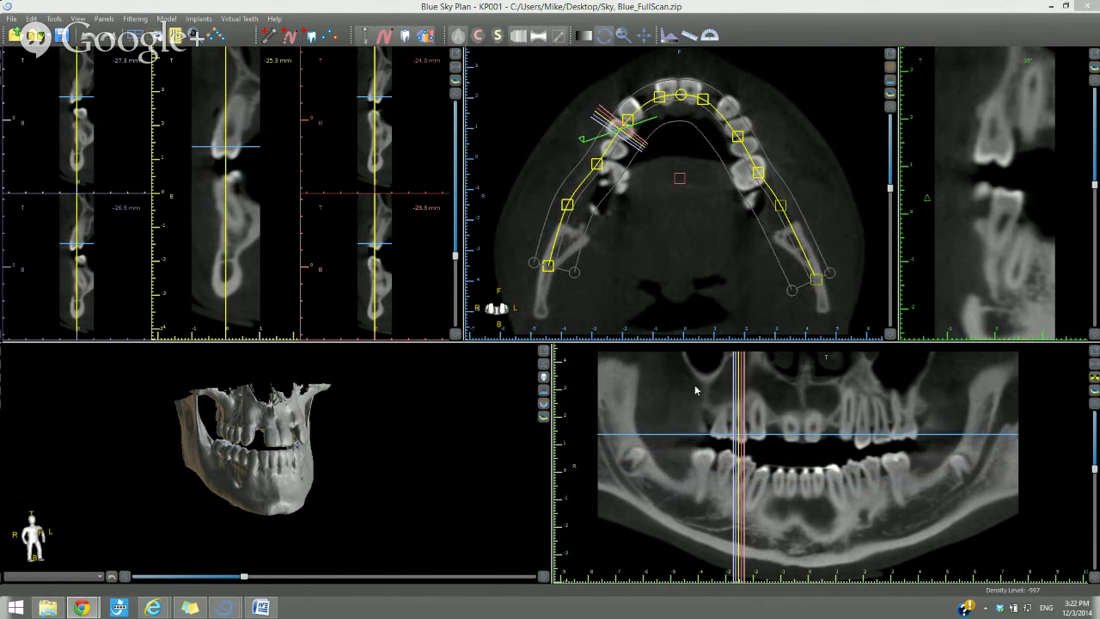
click(890, 204)
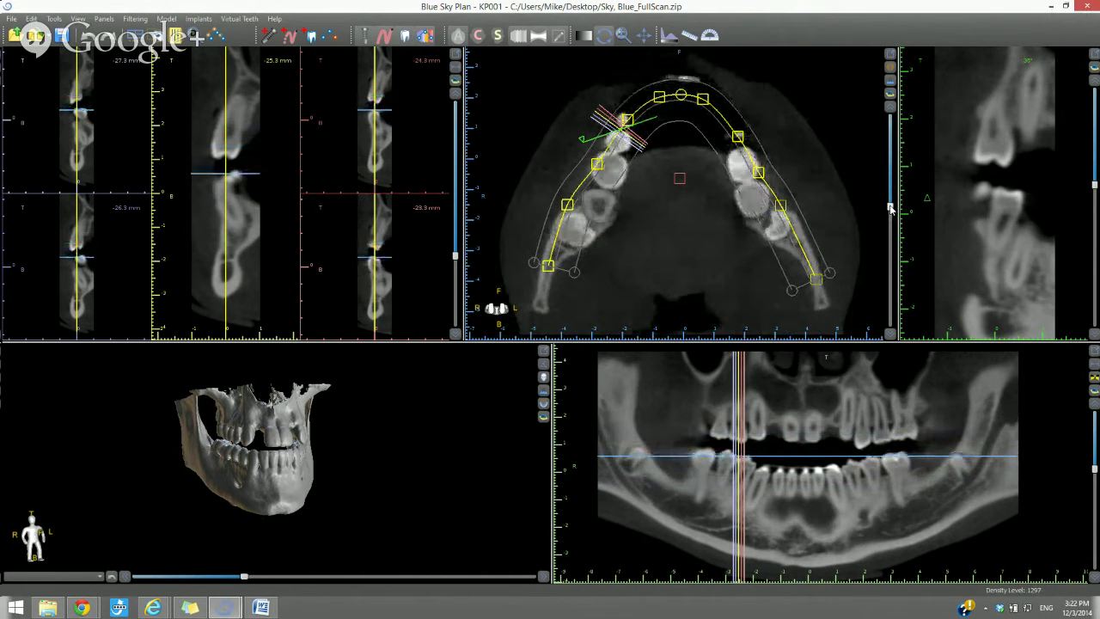
drag(891, 208, 890, 197)
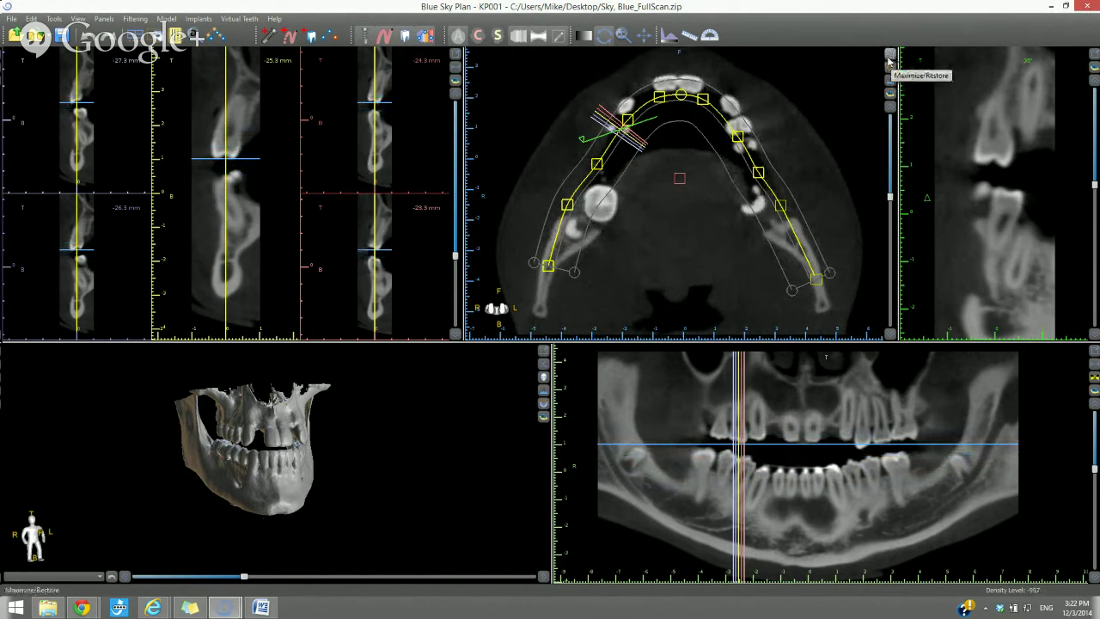
Preview the axial view in X-ray mode, return it to slice mode, and review which slices can be shown.
click(891, 69)
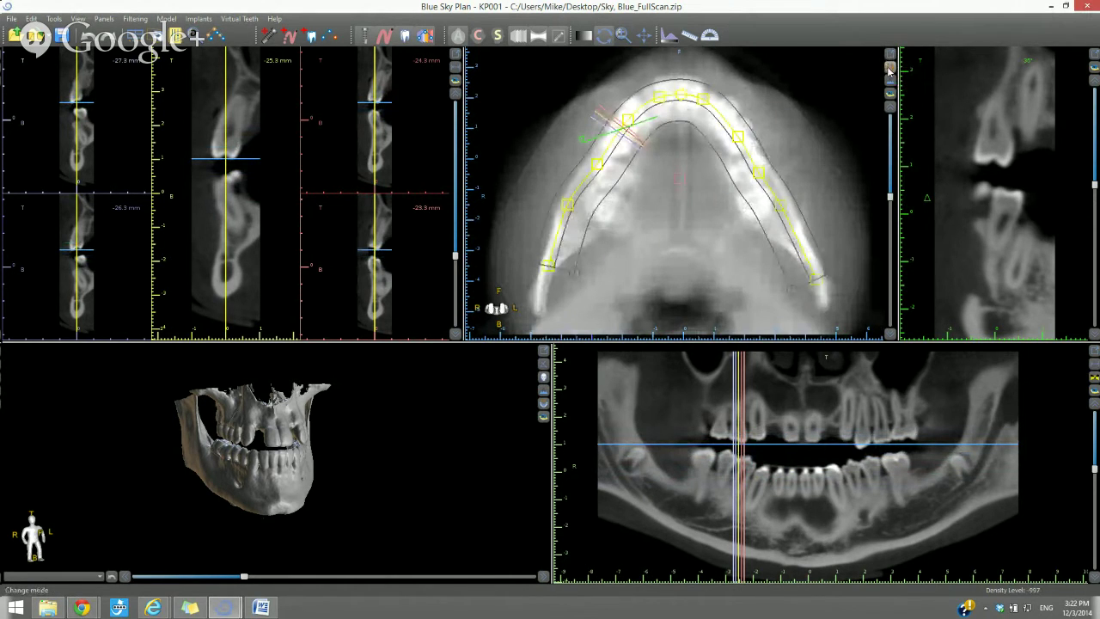
click(890, 71)
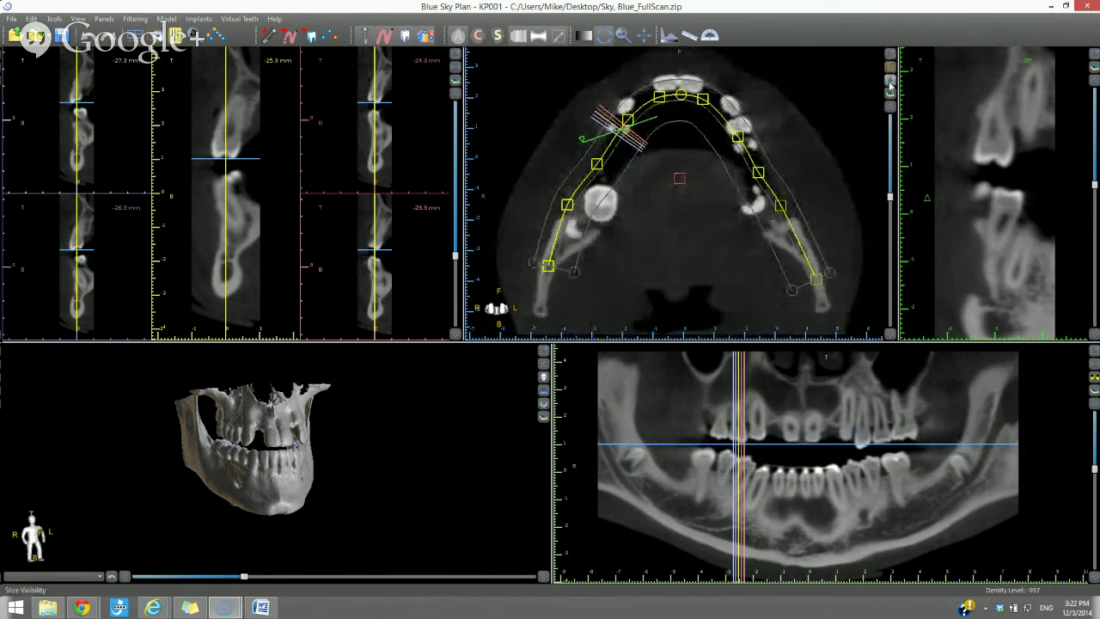
click(891, 84)
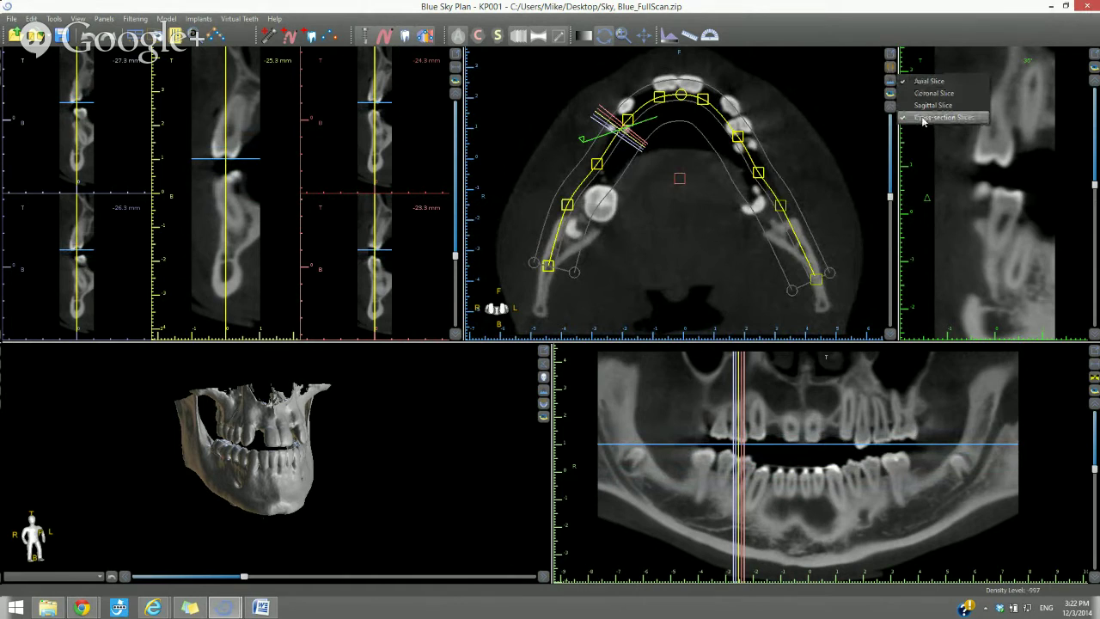
click(855, 131)
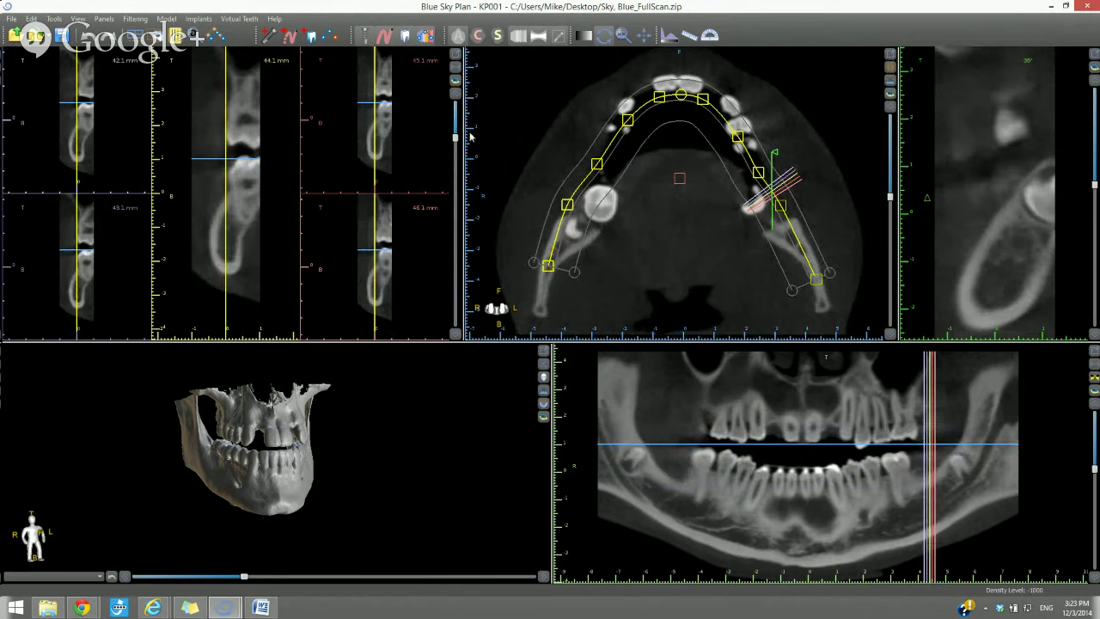
Examine the cross-sections by moving them forward along the left arch from the molars to the canine region, and review the cross-section distance options.
drag(453, 135, 456, 145)
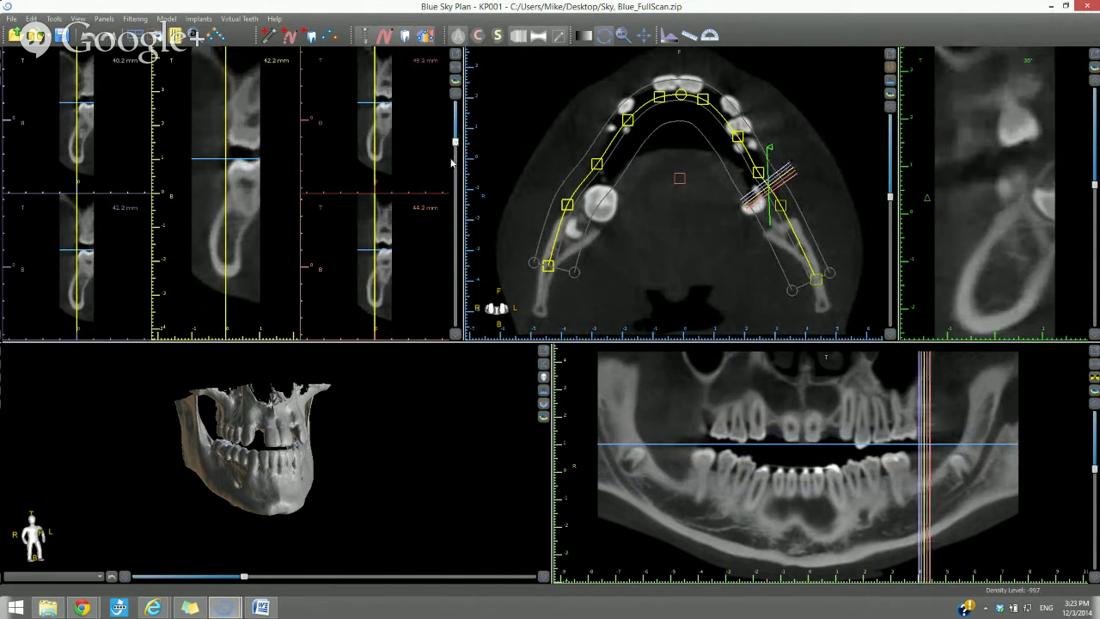
drag(456, 143, 457, 159)
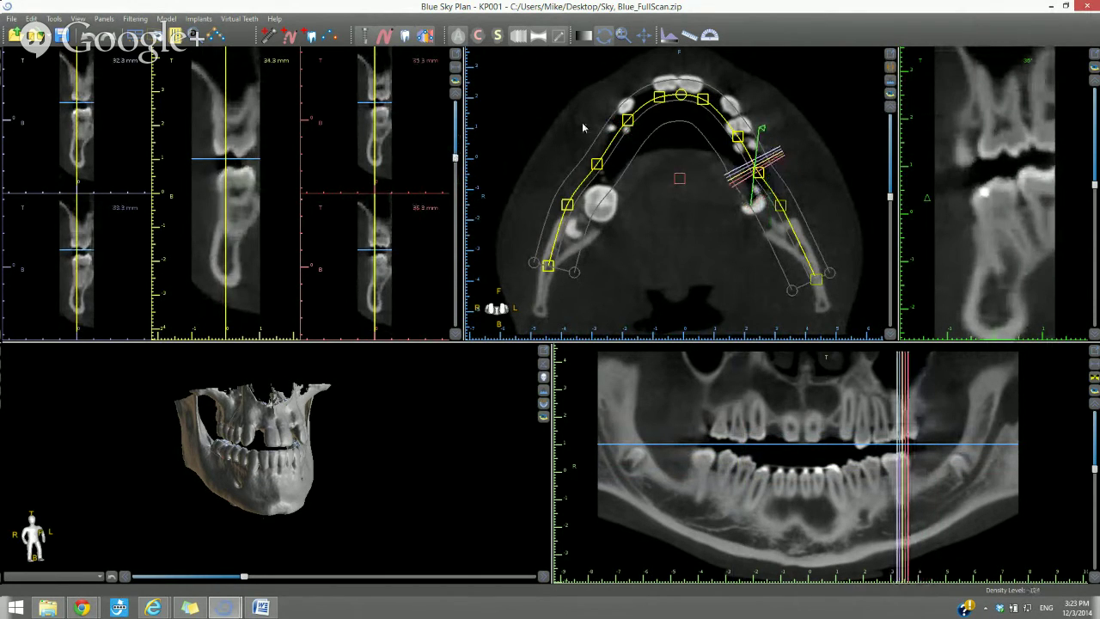
click(455, 337)
click(456, 337)
click(455, 337)
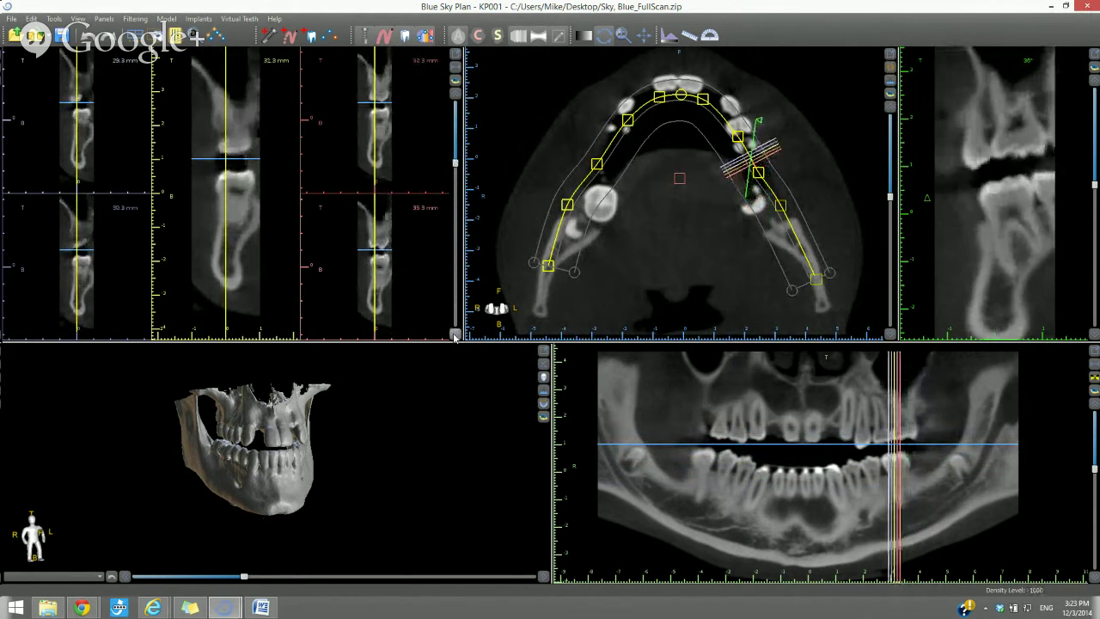
click(454, 336)
click(455, 336)
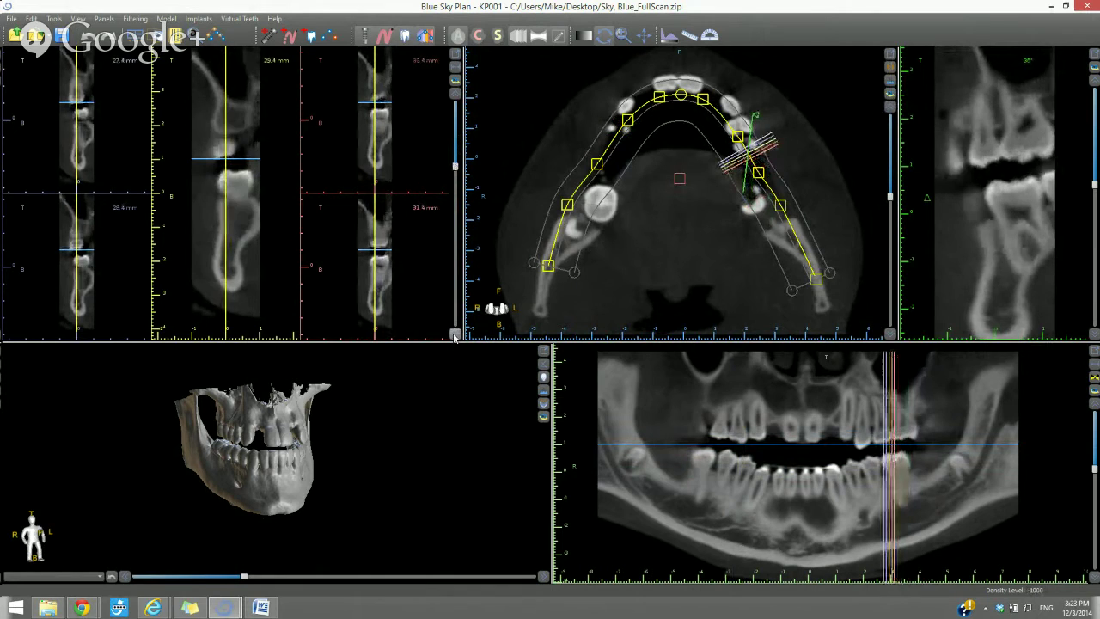
click(454, 336)
click(455, 336)
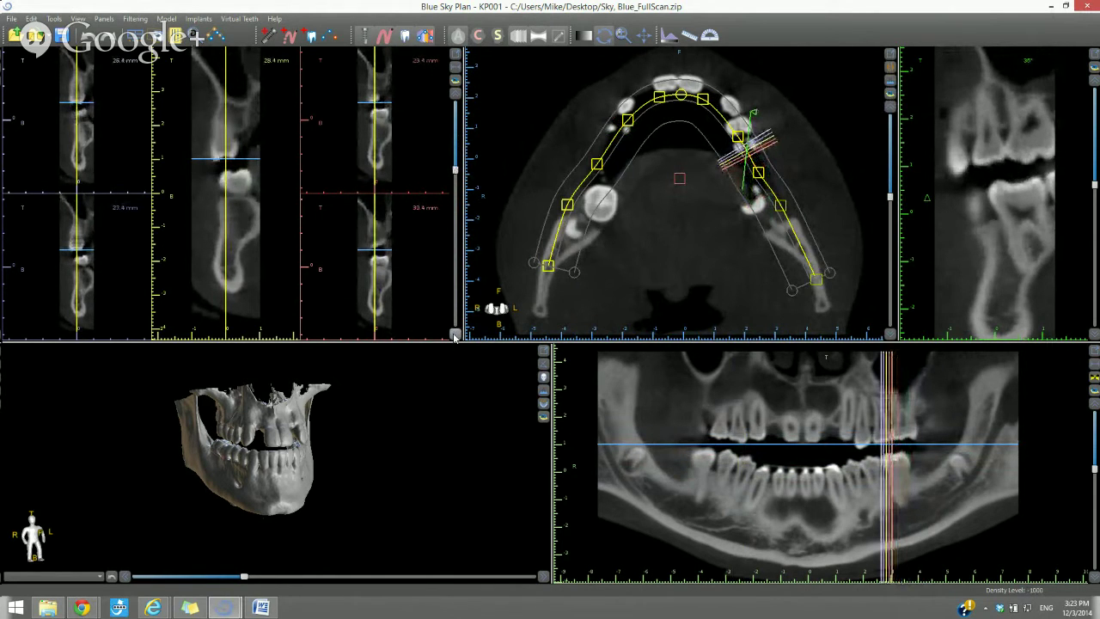
click(454, 336)
click(455, 336)
click(455, 336)
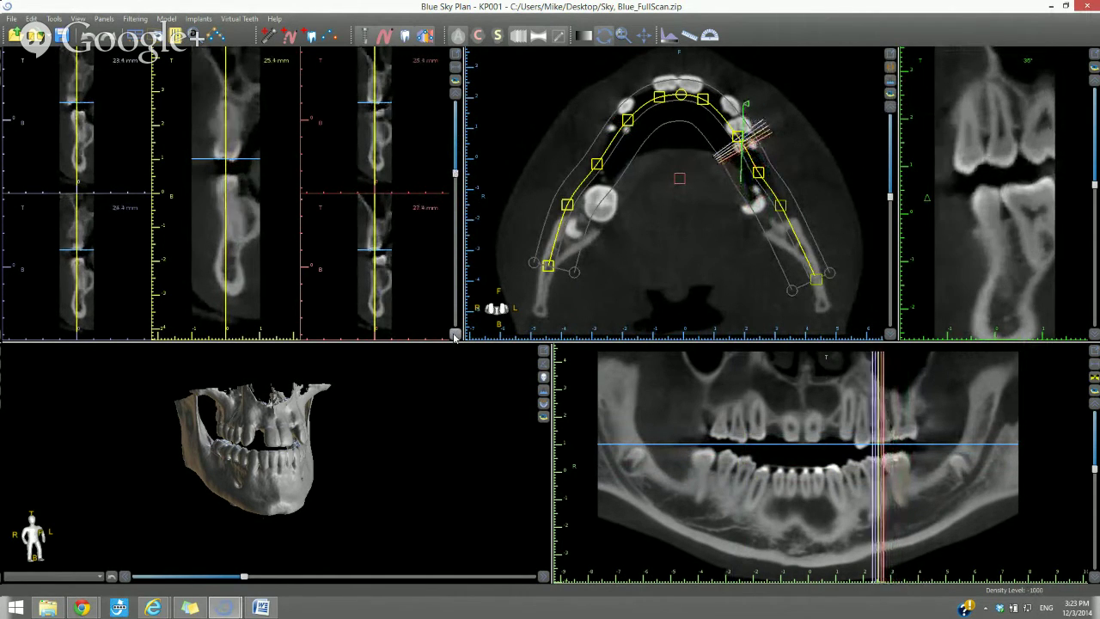
click(454, 336)
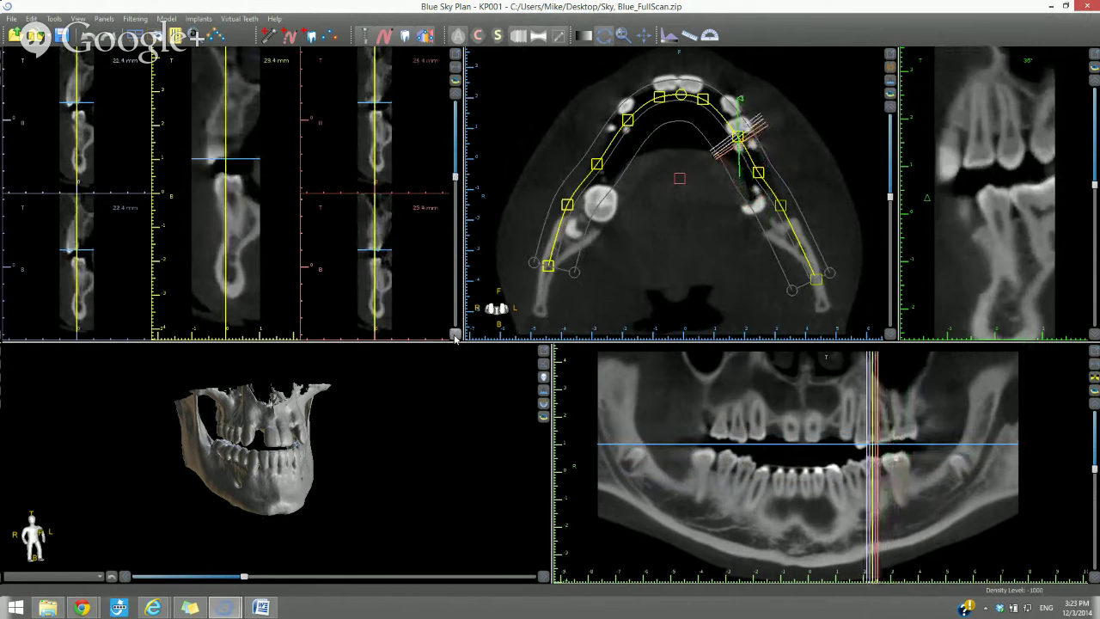
click(454, 336)
click(454, 336)
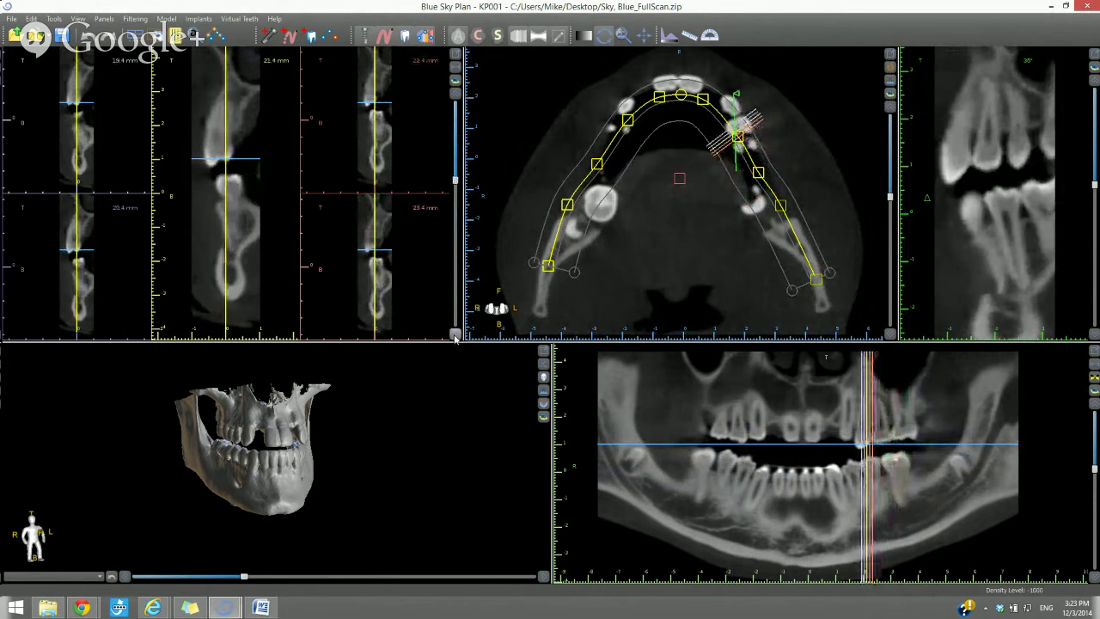
click(455, 336)
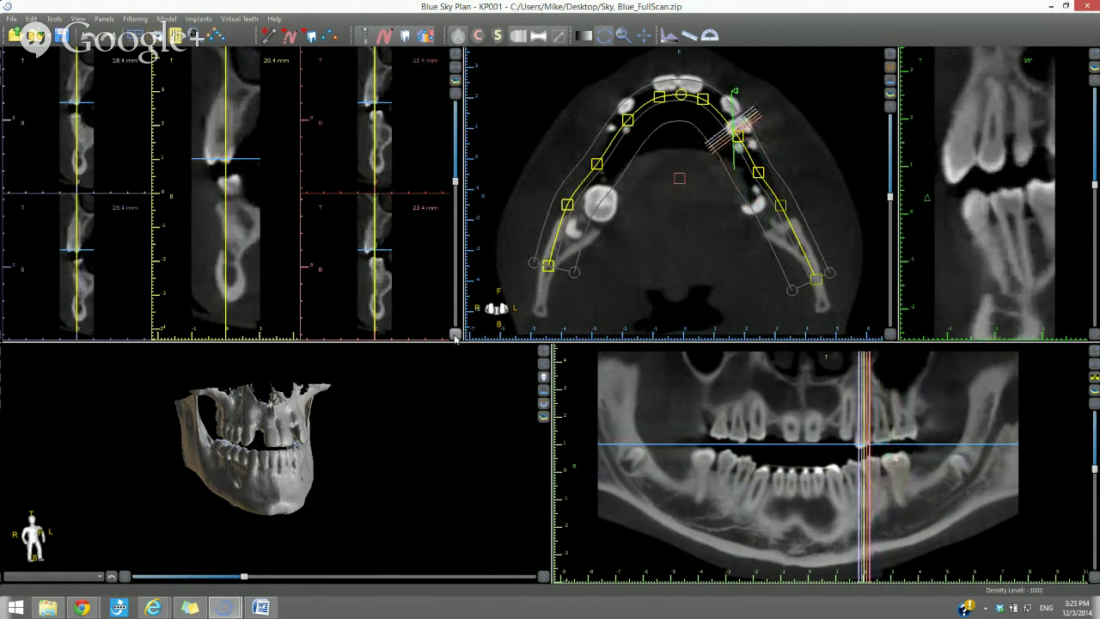
click(455, 336)
click(454, 336)
click(455, 336)
click(454, 336)
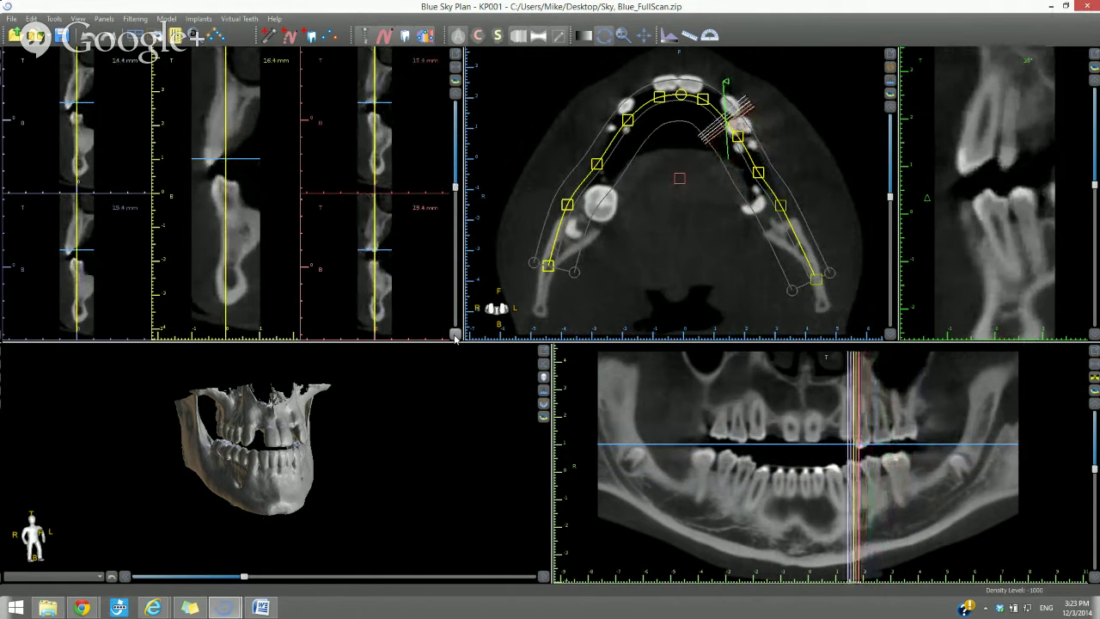
click(454, 336)
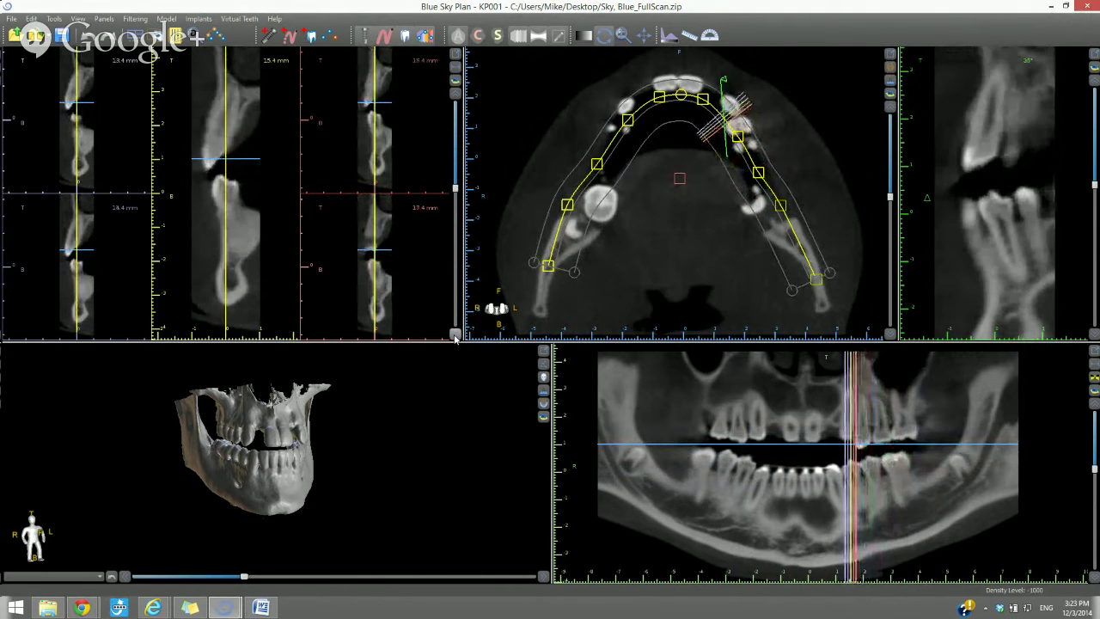
click(455, 336)
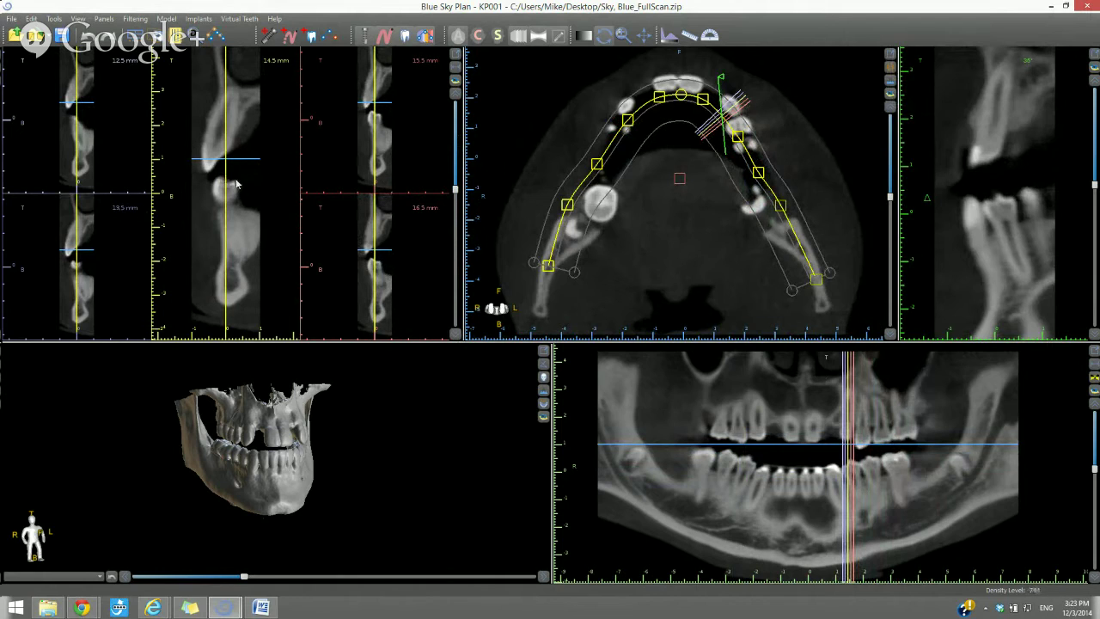
click(455, 69)
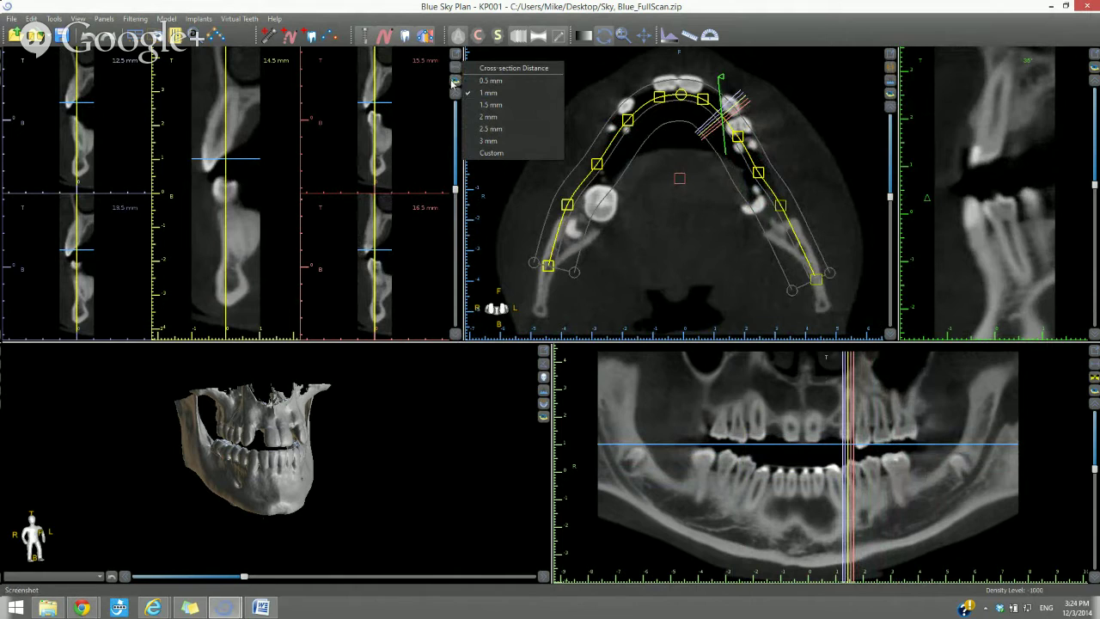
Rotate the 3D jaw model freely to inspect it from the front and from the patient's right side.
click(451, 455)
drag(450, 456, 446, 504)
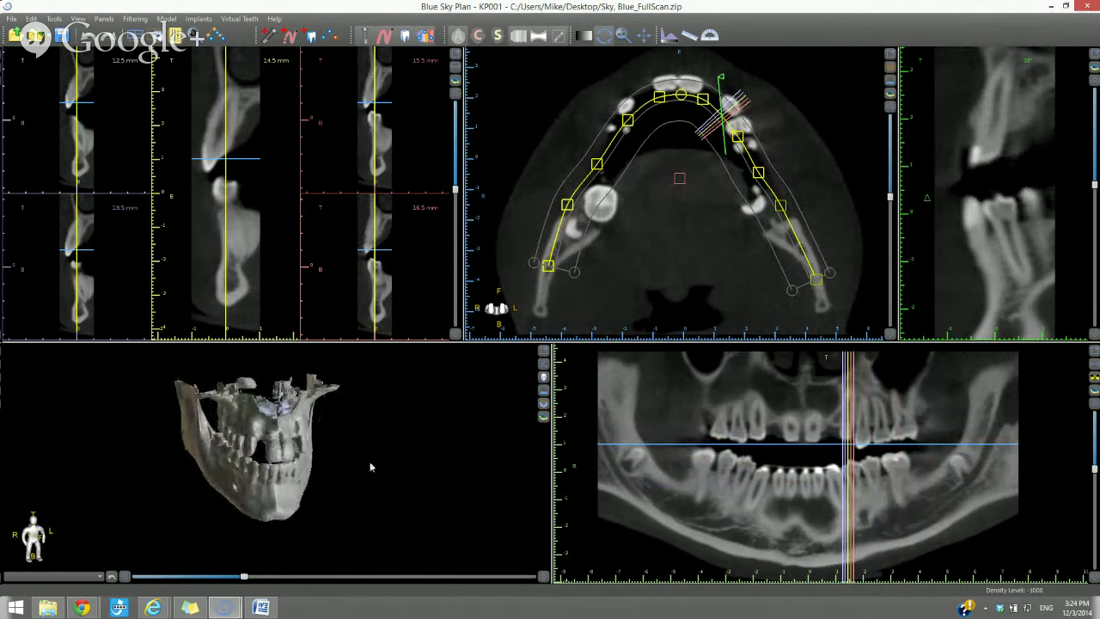
drag(371, 469, 257, 393)
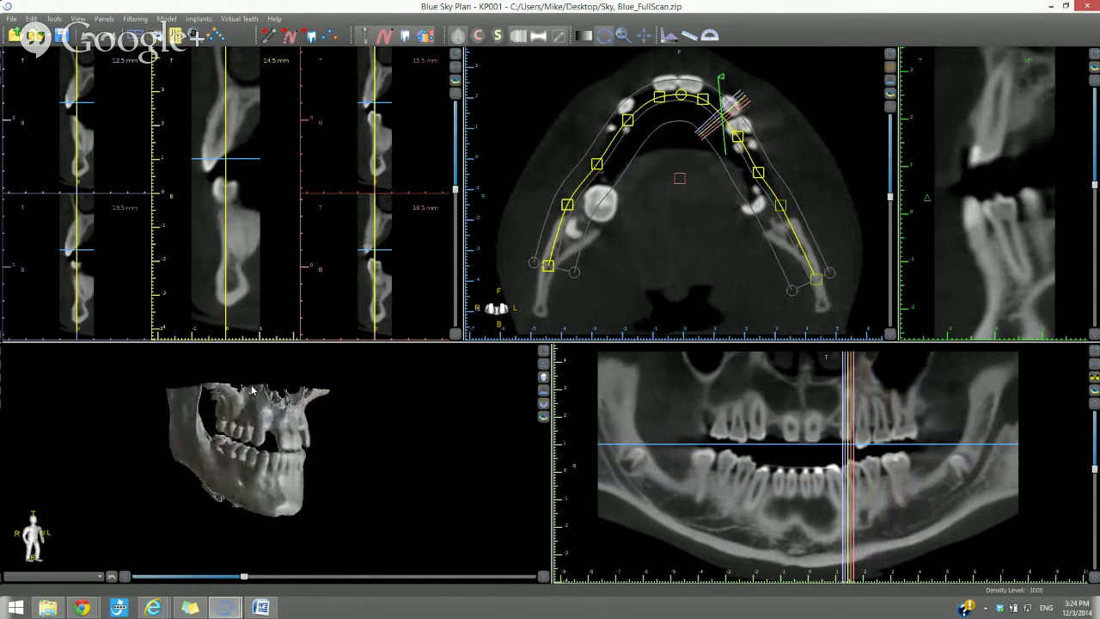
View the 3D jaw model from the standard Right, Top and Front angles in turn.
click(542, 368)
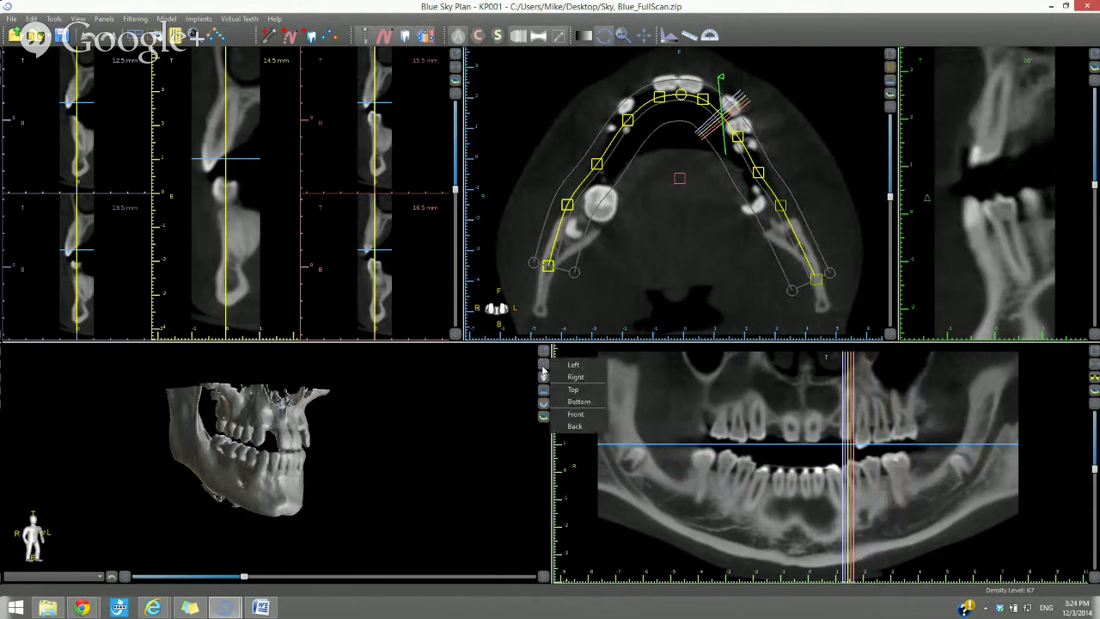
click(576, 377)
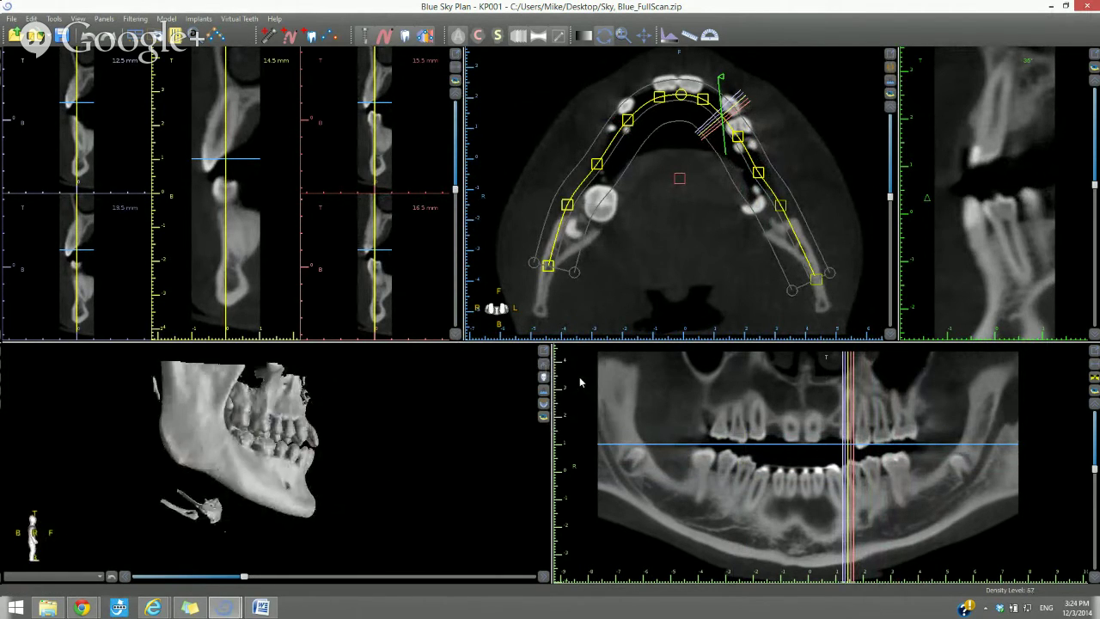
click(543, 376)
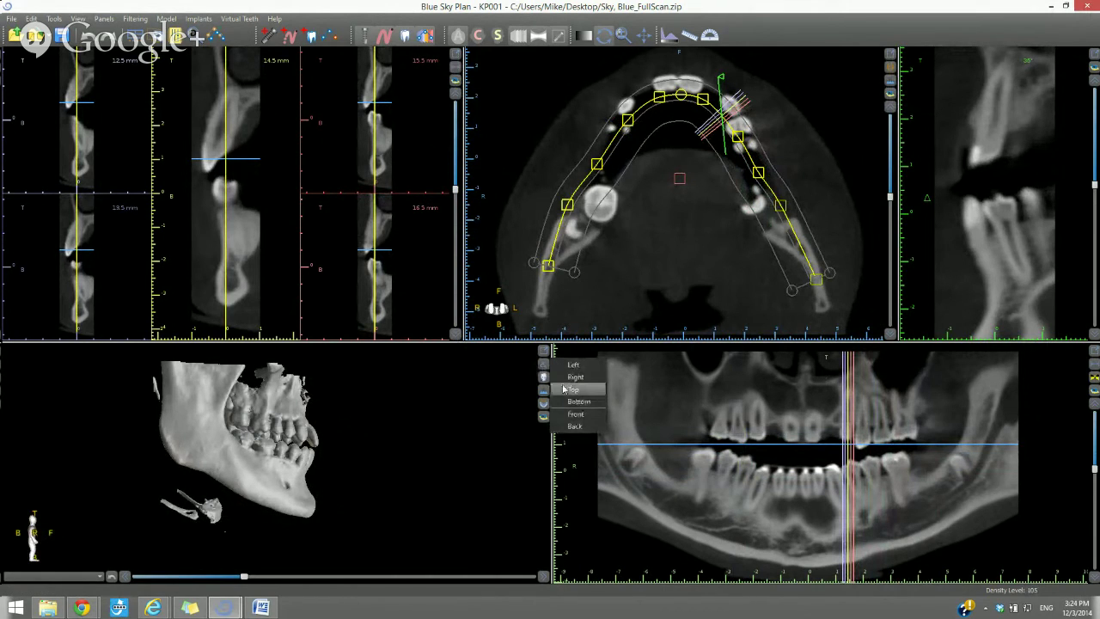
click(572, 389)
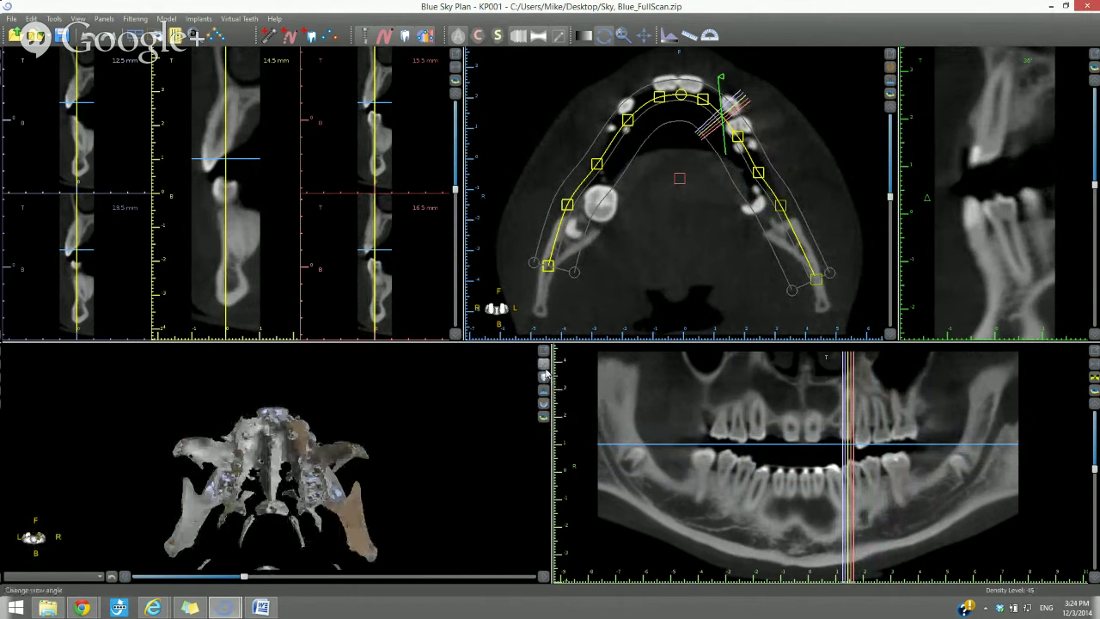
click(543, 376)
click(574, 413)
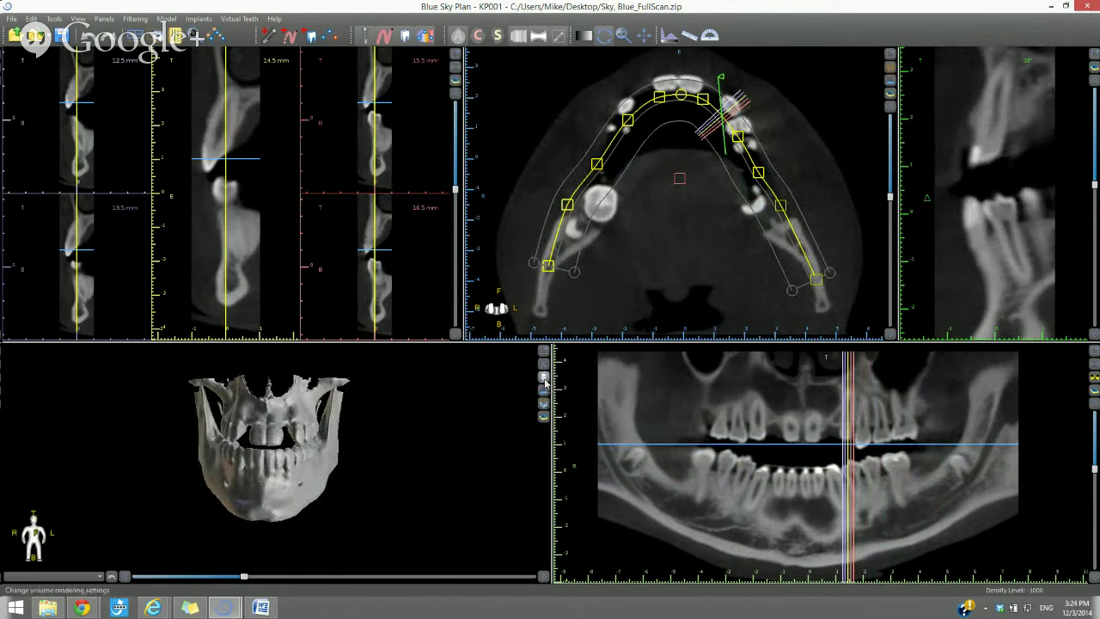
Preview the 3D jaw model with the Shaded bones rendering preset and rotate it toward the patient's right side.
click(543, 378)
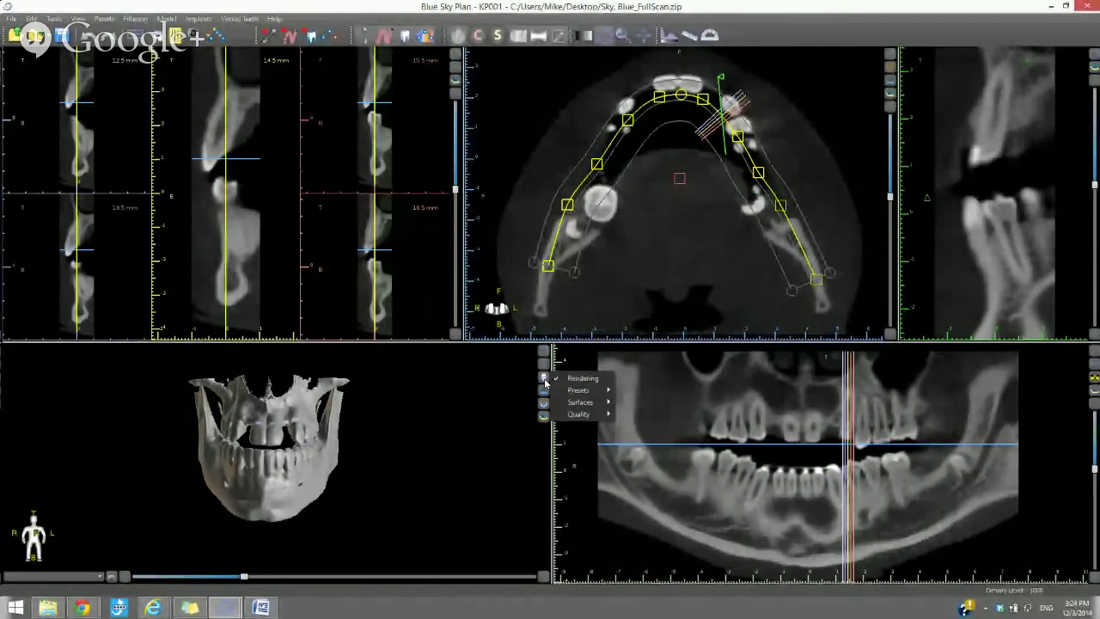
mouse_move(578, 390)
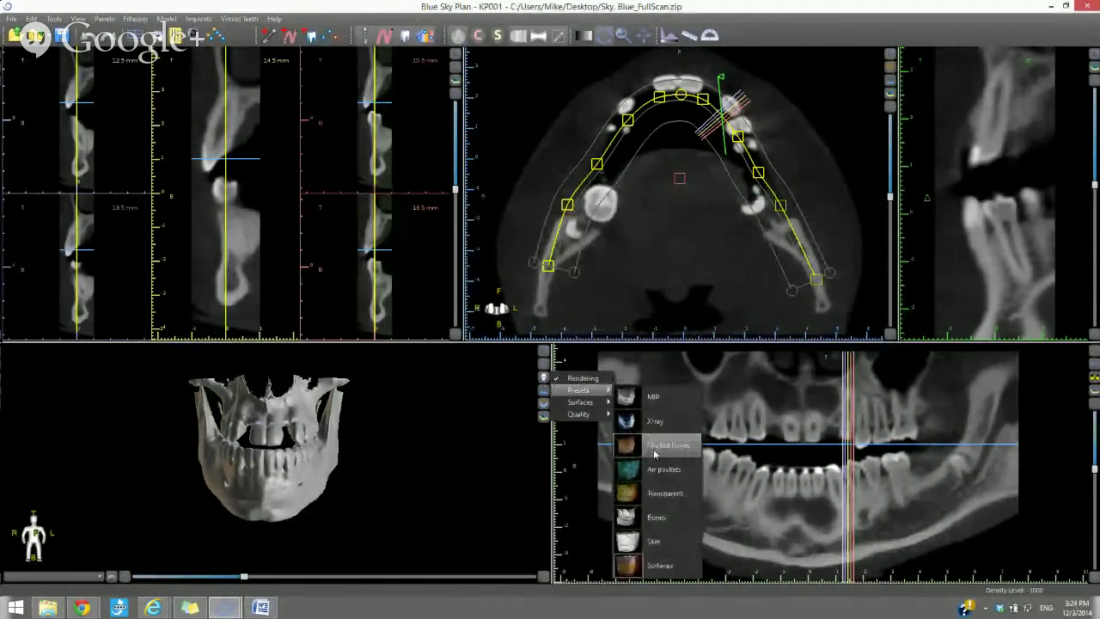
click(655, 452)
drag(324, 581, 338, 577)
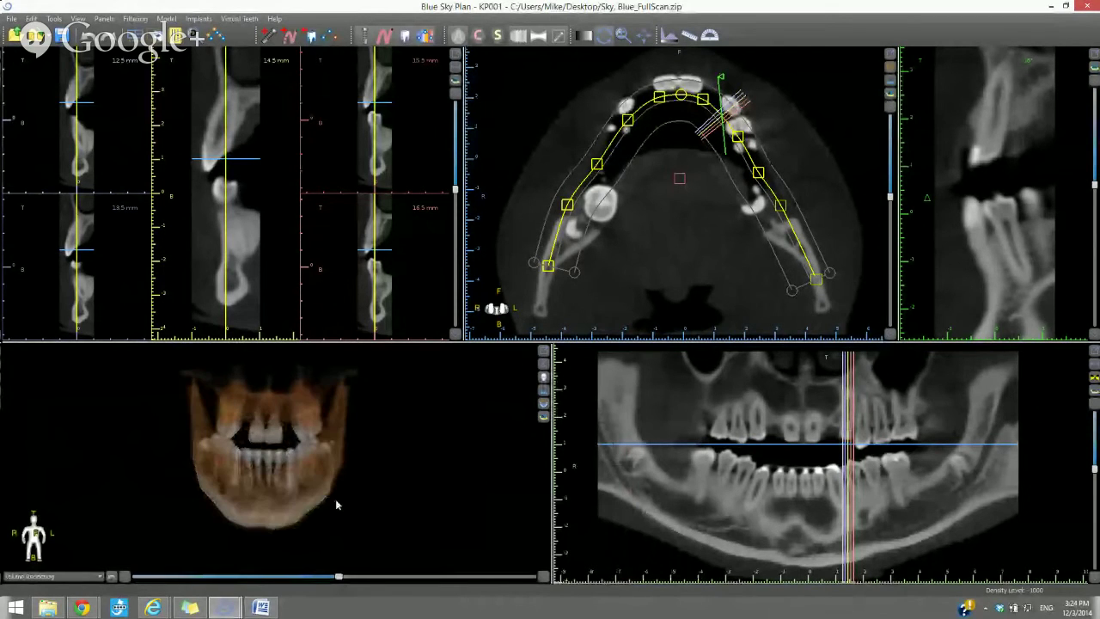
drag(335, 498, 388, 517)
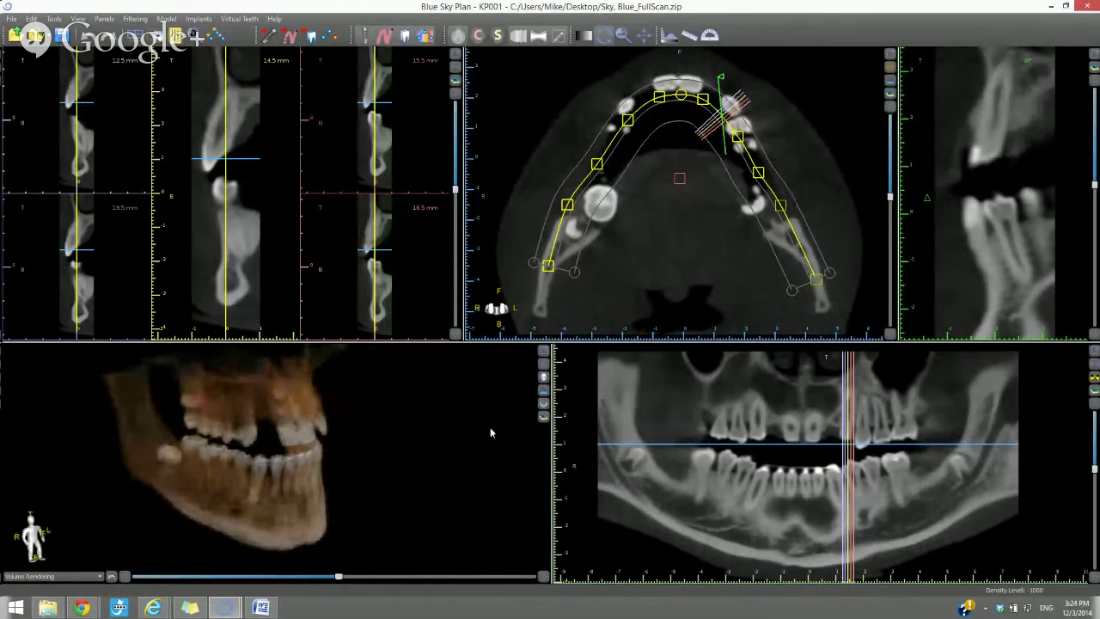
Preview the 3D jaw model with the Bones rendering preset and inspect it while rotating.
click(543, 376)
mouse_move(580, 391)
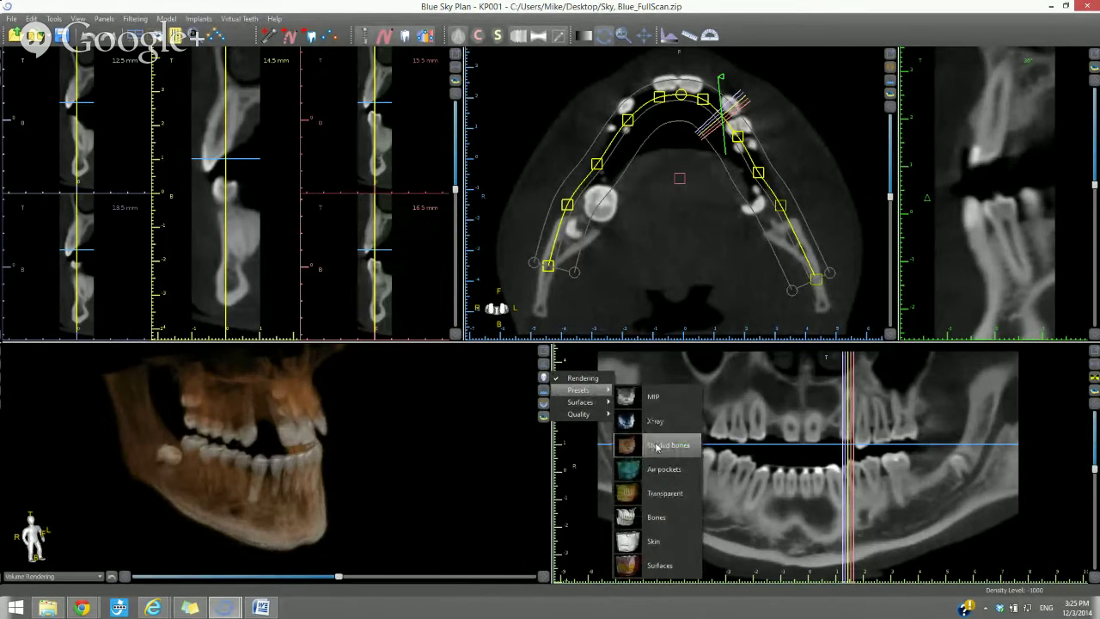
click(656, 517)
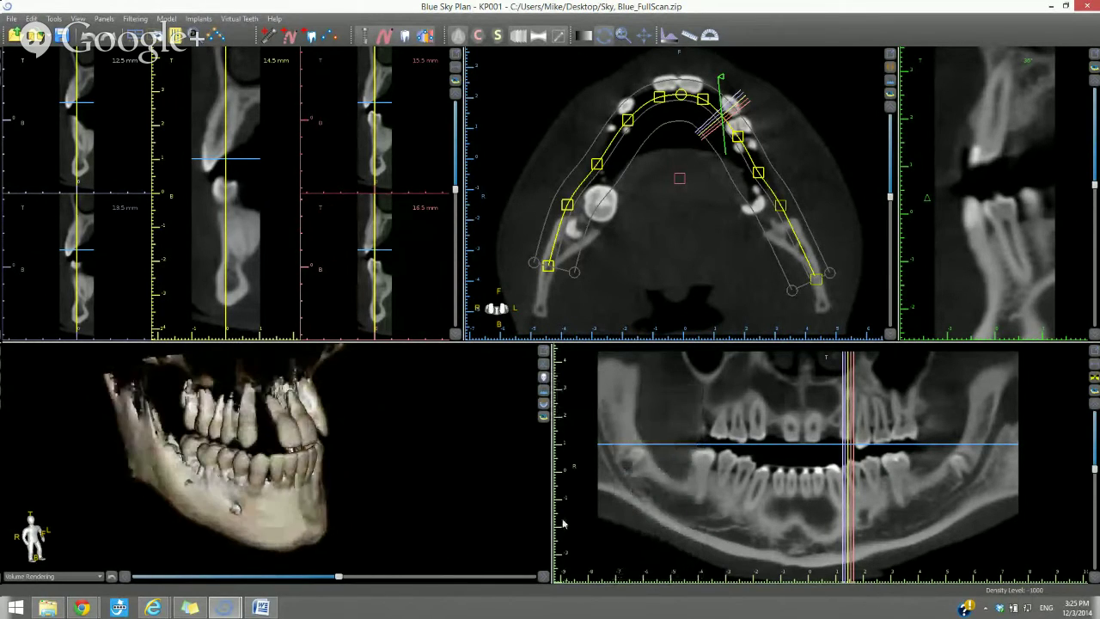
drag(427, 517, 286, 538)
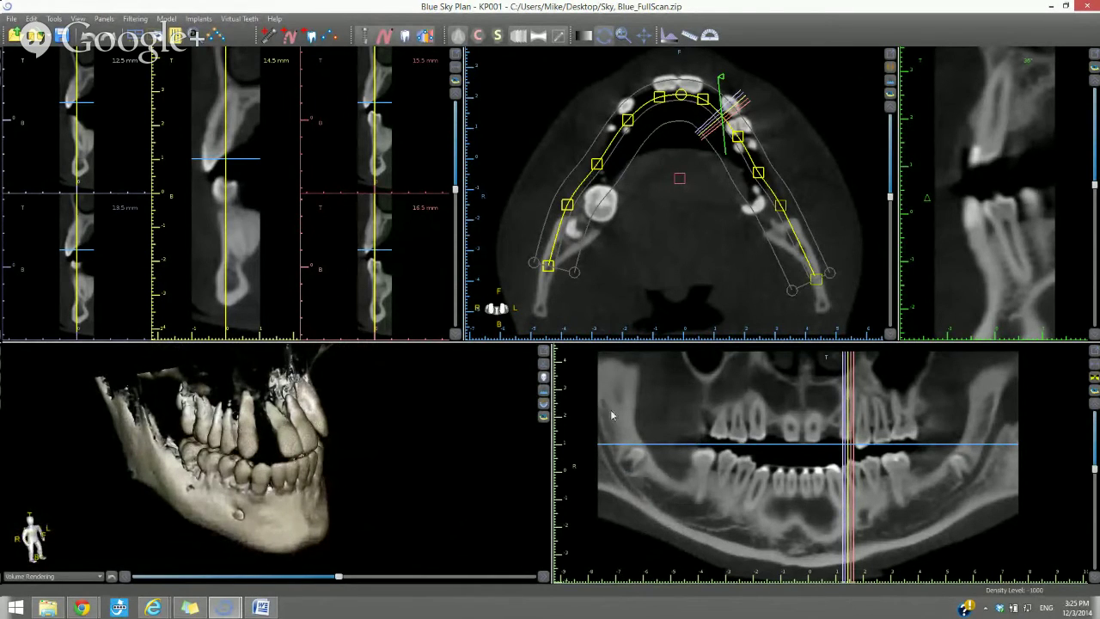
Apply the Surfaces rendering preset to the 3D jaw model and rotate it to inspect the surface.
click(543, 376)
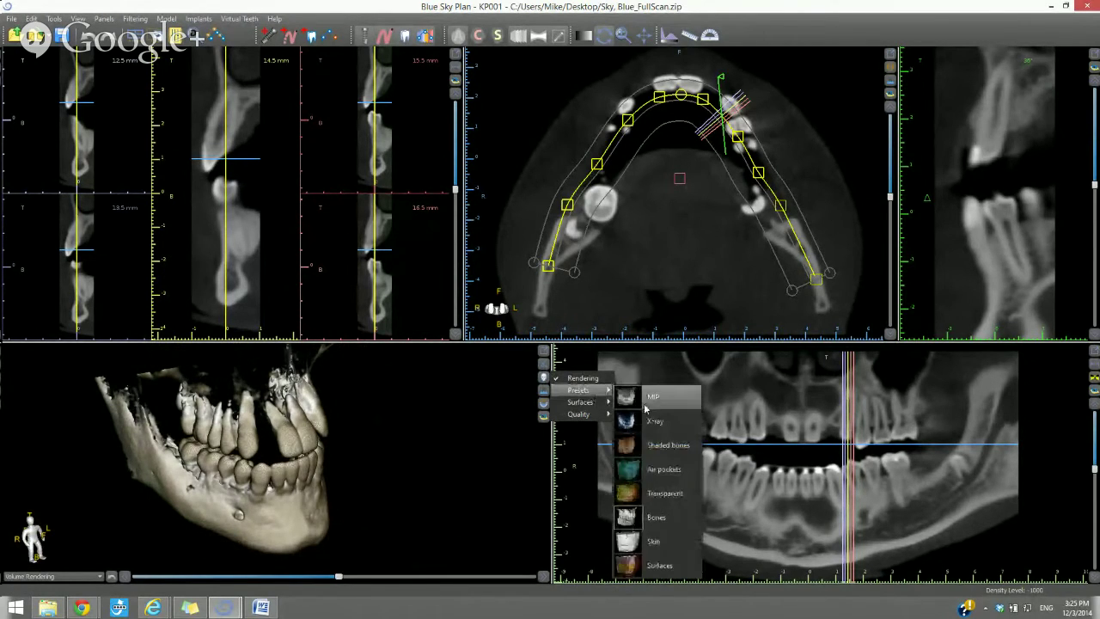
click(651, 565)
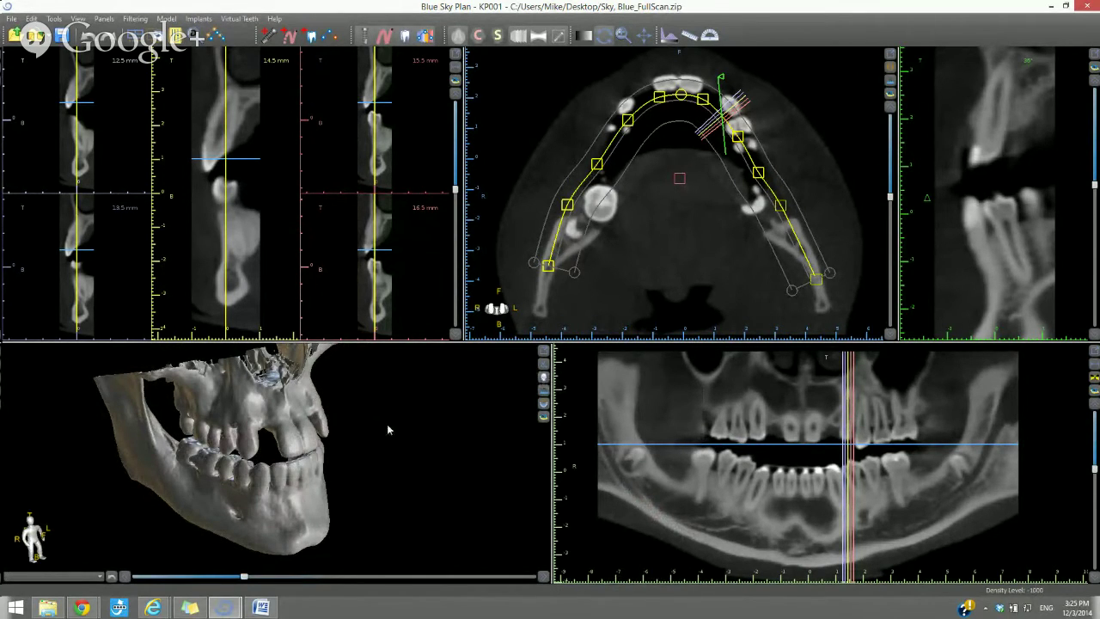
drag(296, 419, 318, 396)
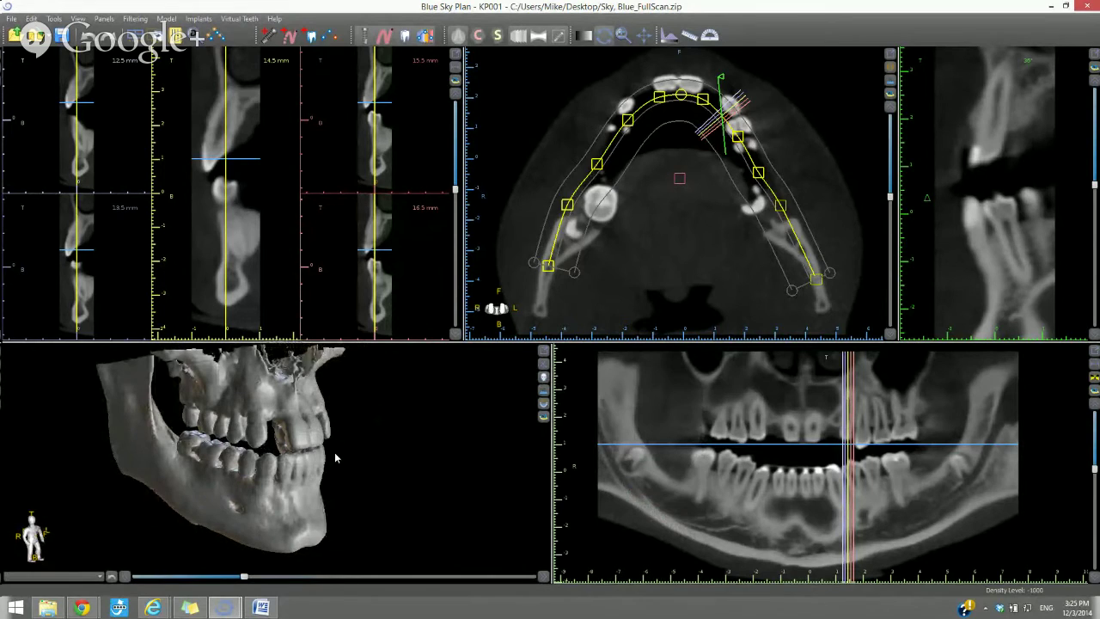
Show the cross-section slice in the 3D model, move it back along the left arch, and rotate the model to view it.
click(545, 395)
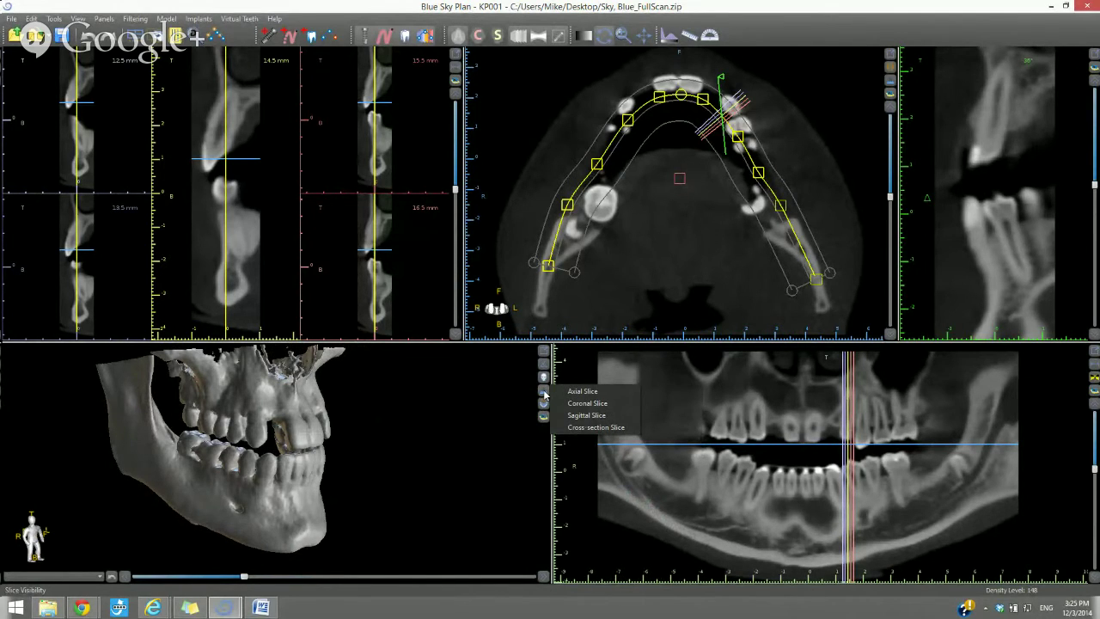
click(578, 430)
drag(437, 479, 231, 500)
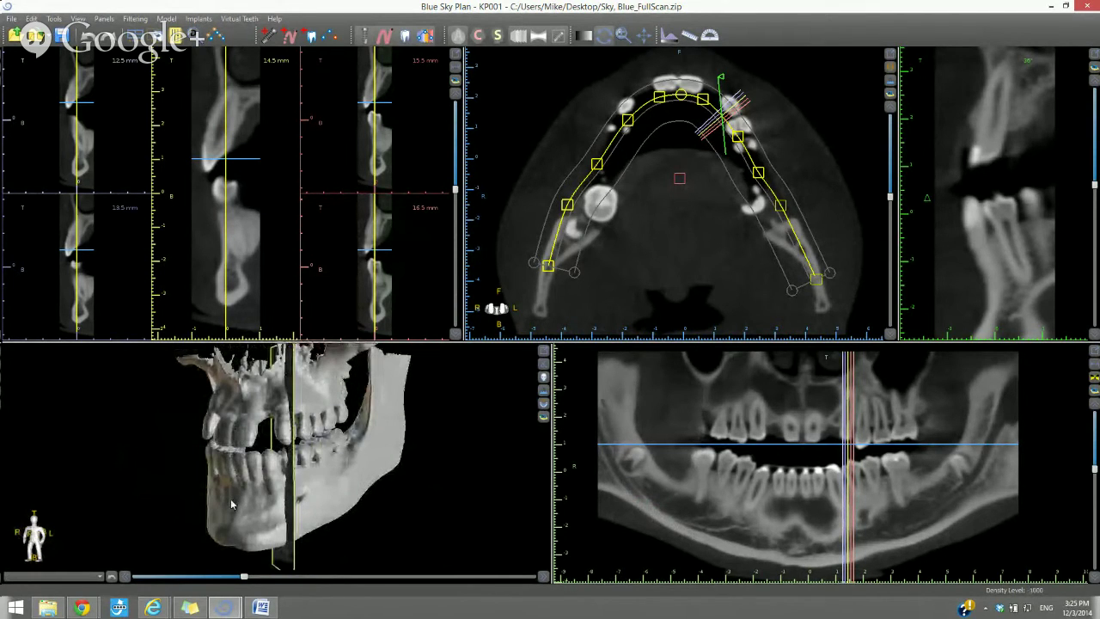
drag(454, 198, 455, 183)
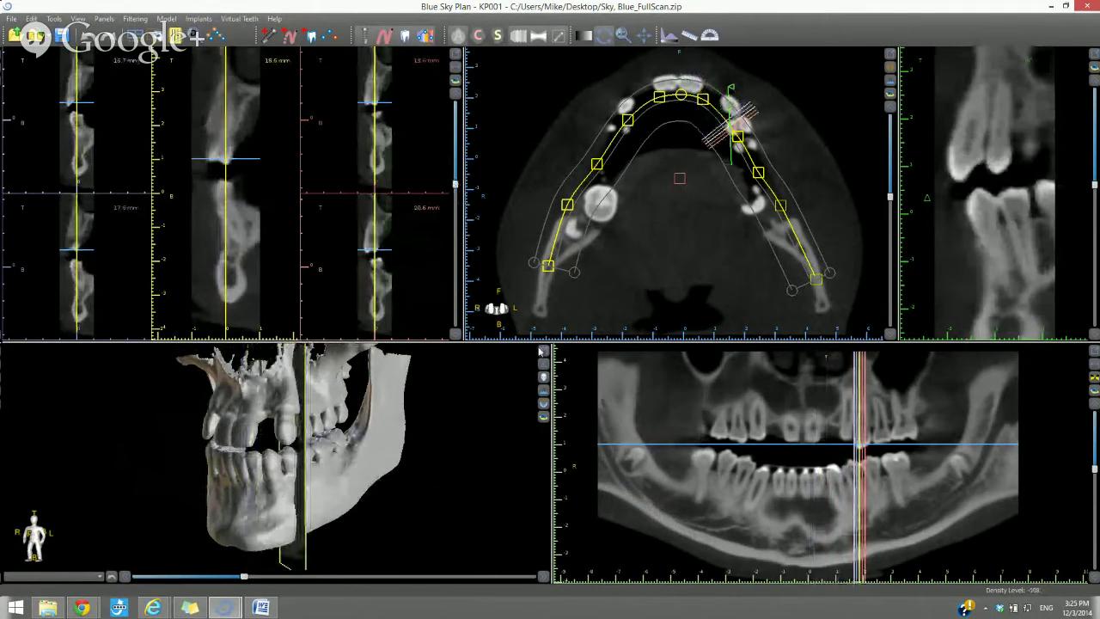
drag(421, 436, 478, 439)
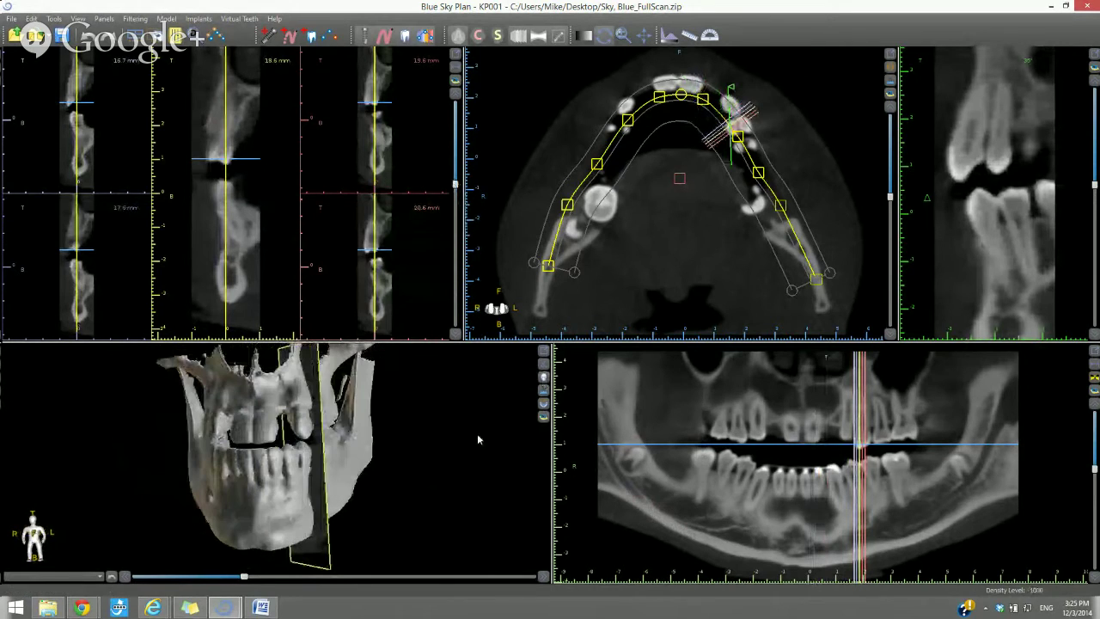
Hide the cross-section slice in the 3D model and move the cross-sections forward along the left arch toward the midline.
click(543, 391)
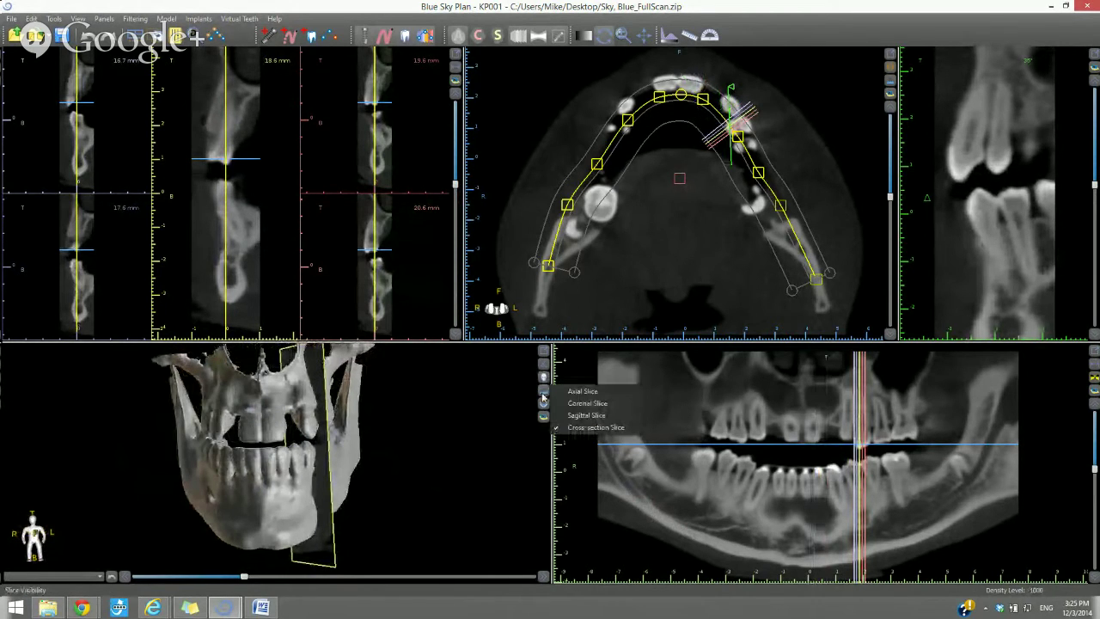
click(583, 428)
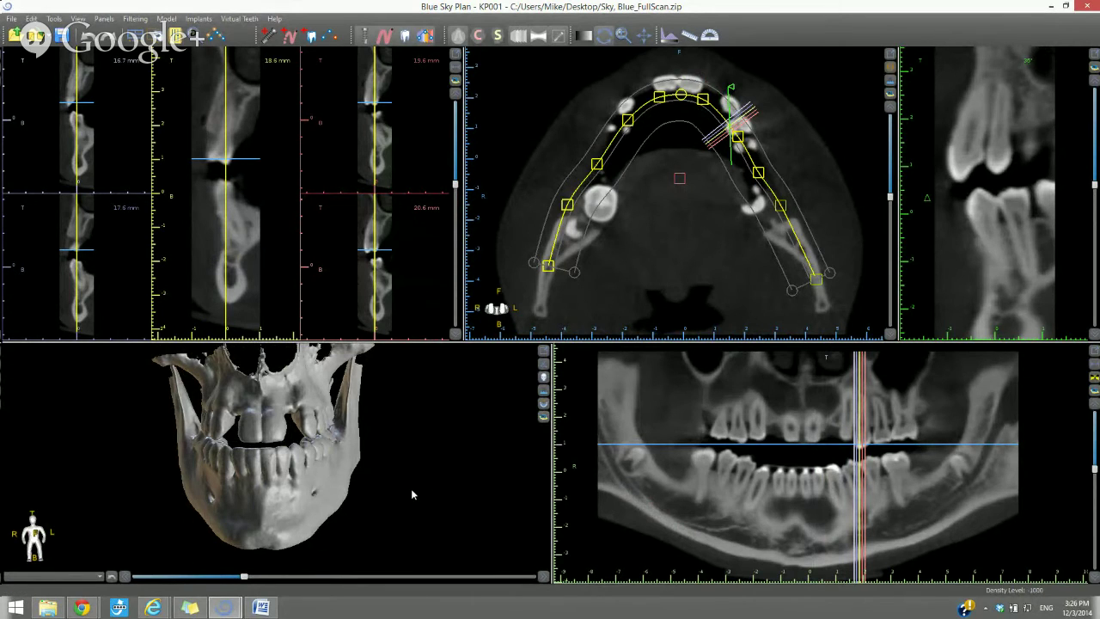
drag(415, 490, 485, 492)
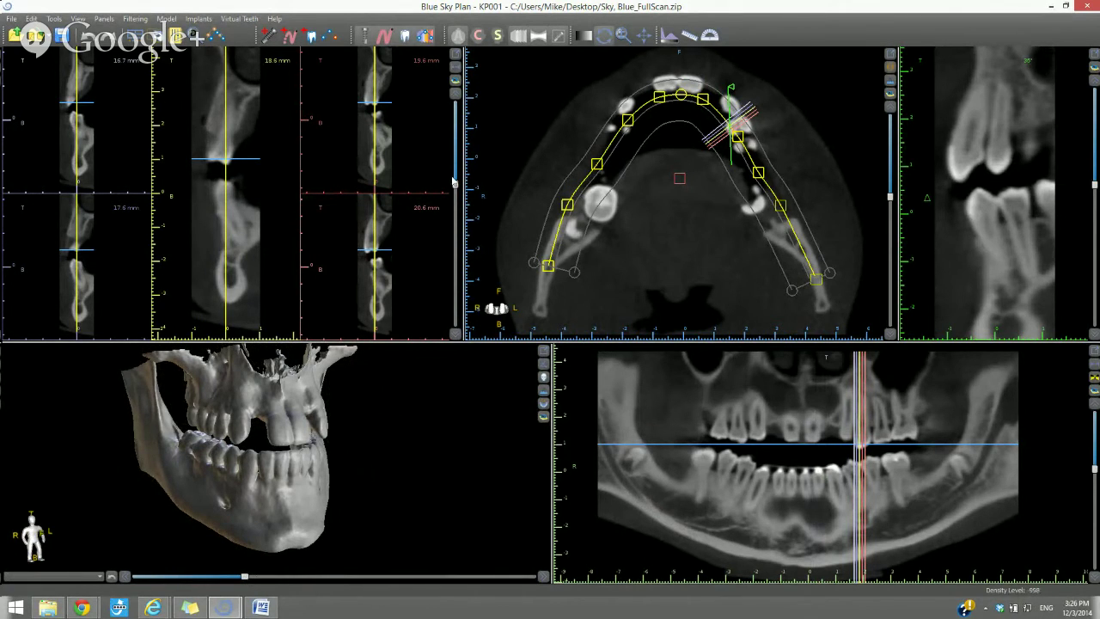
drag(452, 190, 453, 205)
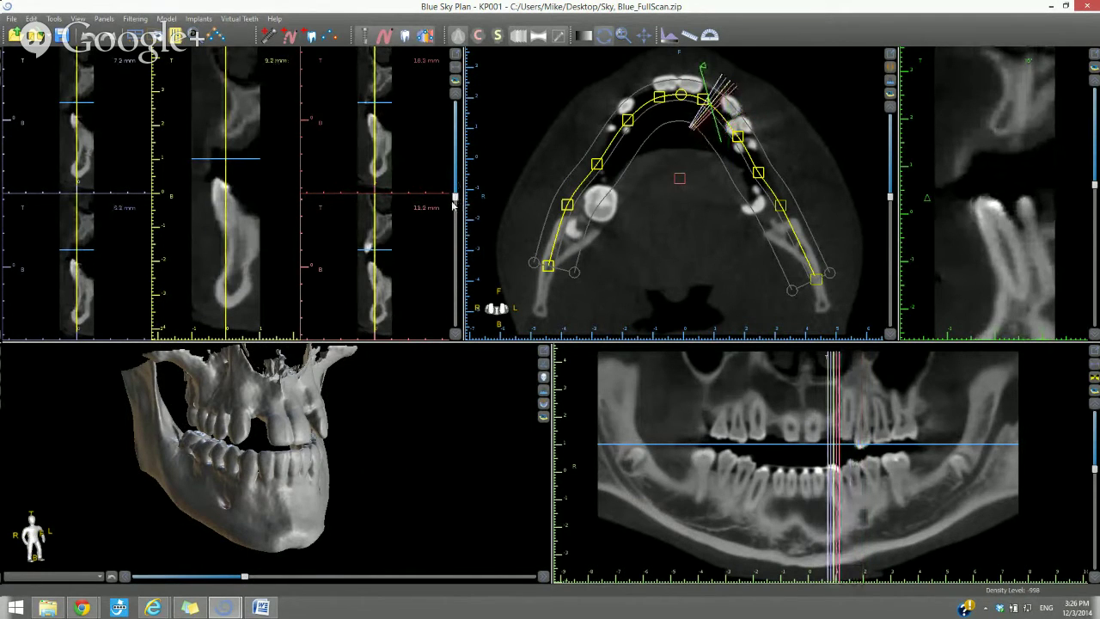
drag(452, 205, 453, 203)
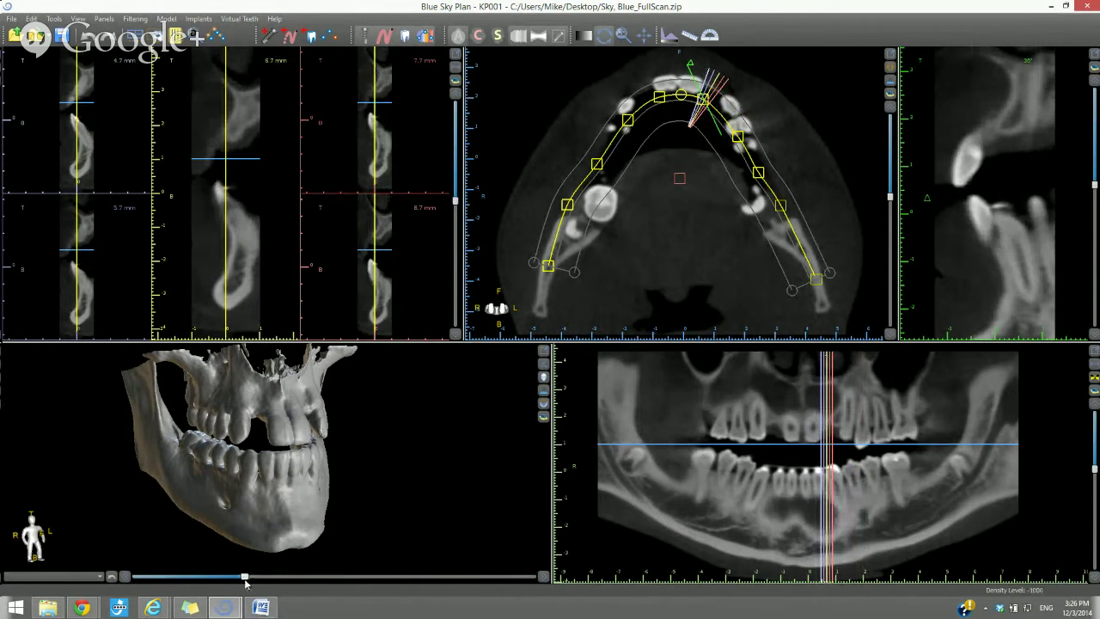
Preview the 3D jaw model with the Soft Tissue, Bone and Skin volume rendering presets.
mouse_move(245, 582)
mouse_down()
mouse_move(325, 582)
mouse_move(163, 583)
mouse_move(246, 581)
mouse_up()
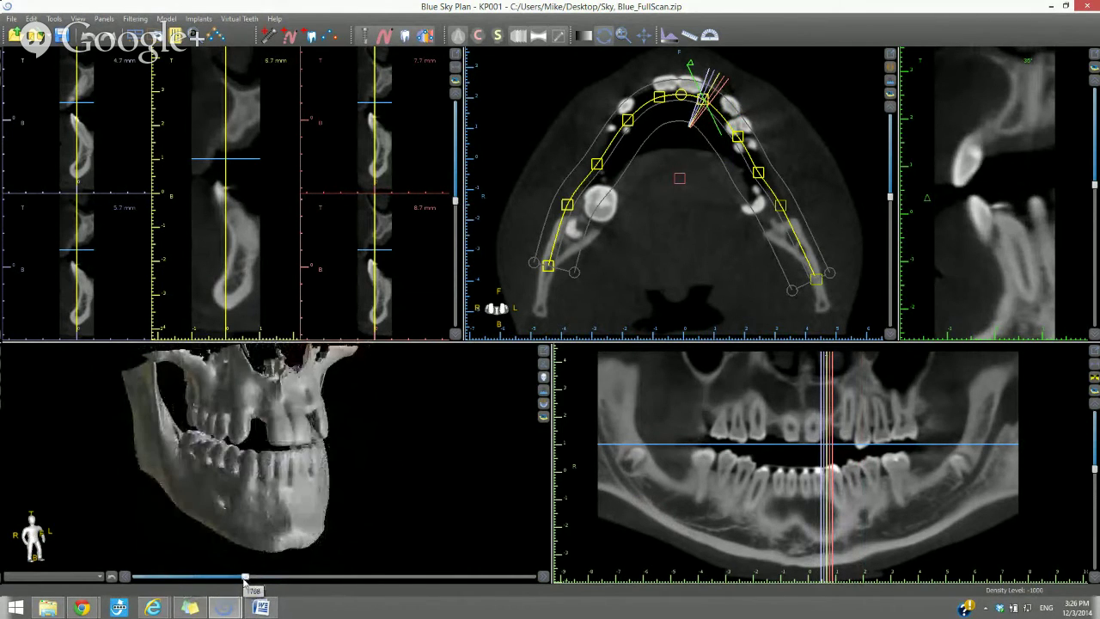
click(88, 578)
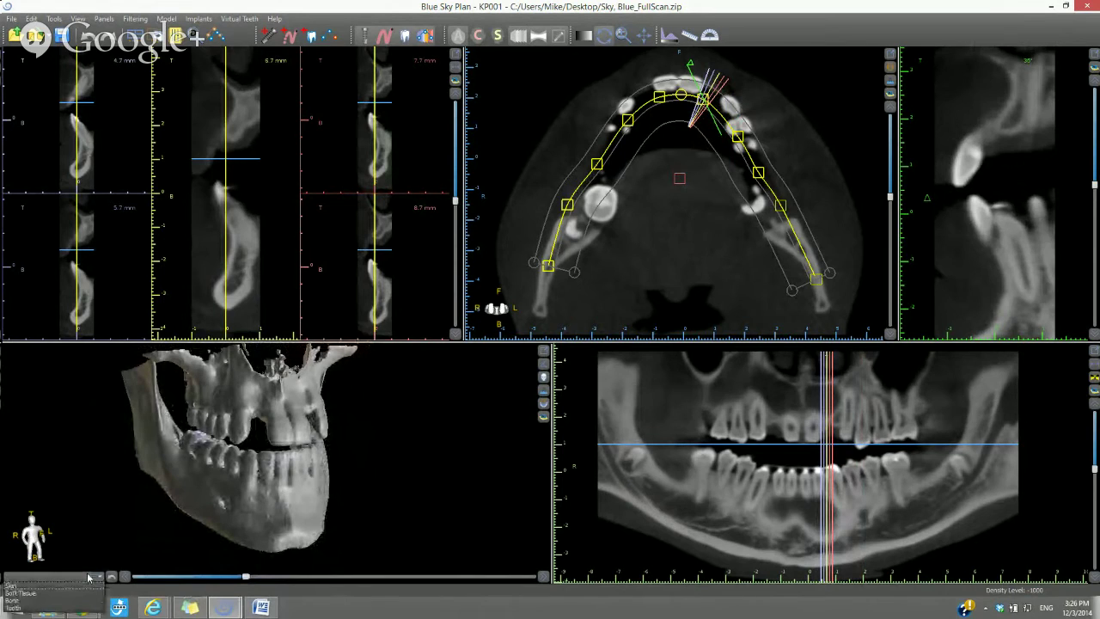
click(60, 593)
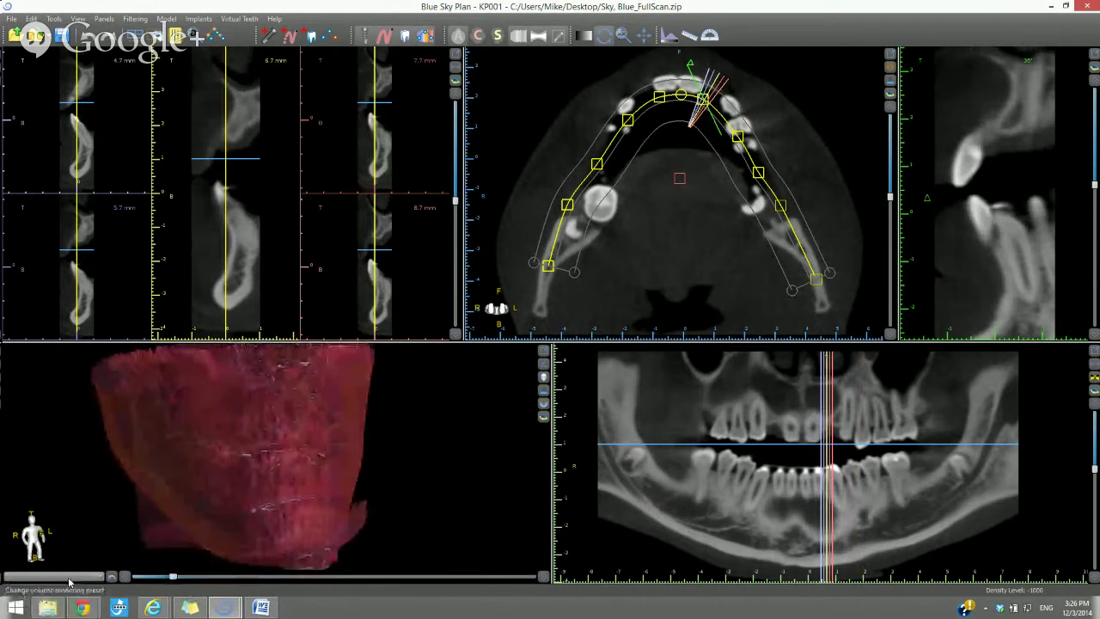
click(69, 577)
click(60, 588)
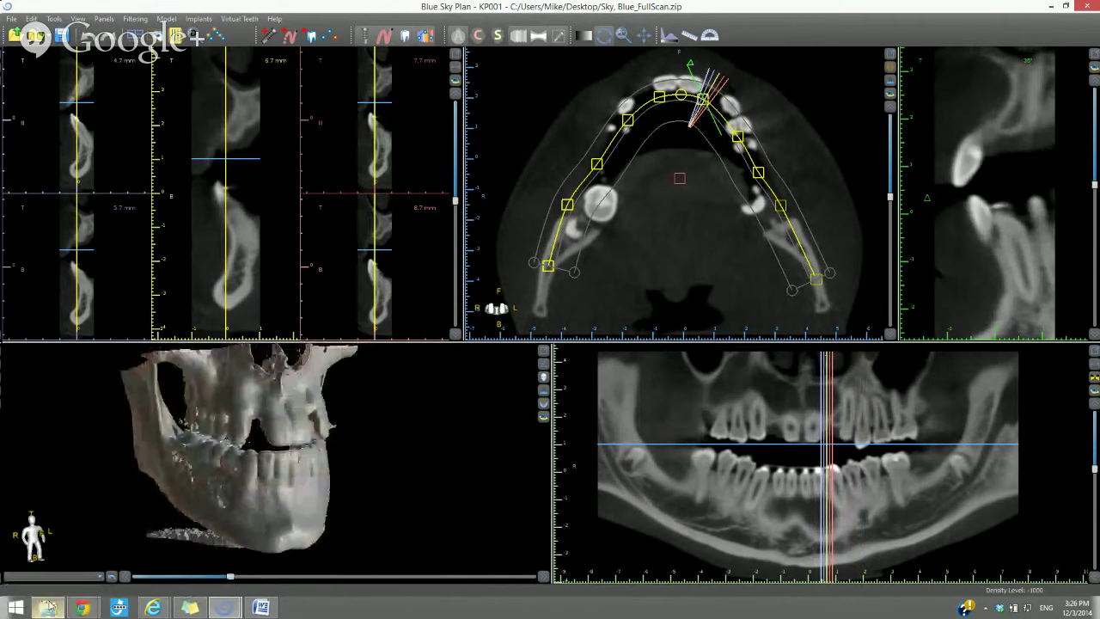
click(62, 577)
click(61, 585)
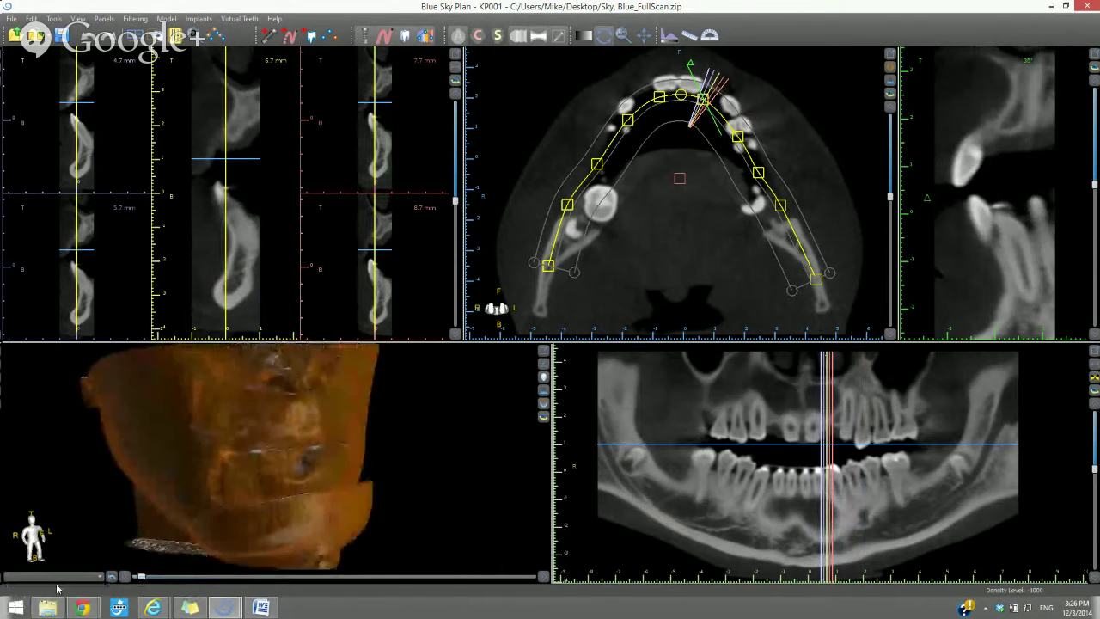
Apply the Teeth rendering preset to the 3D model and lower its density threshold until the full jawbone shows.
click(63, 578)
click(50, 608)
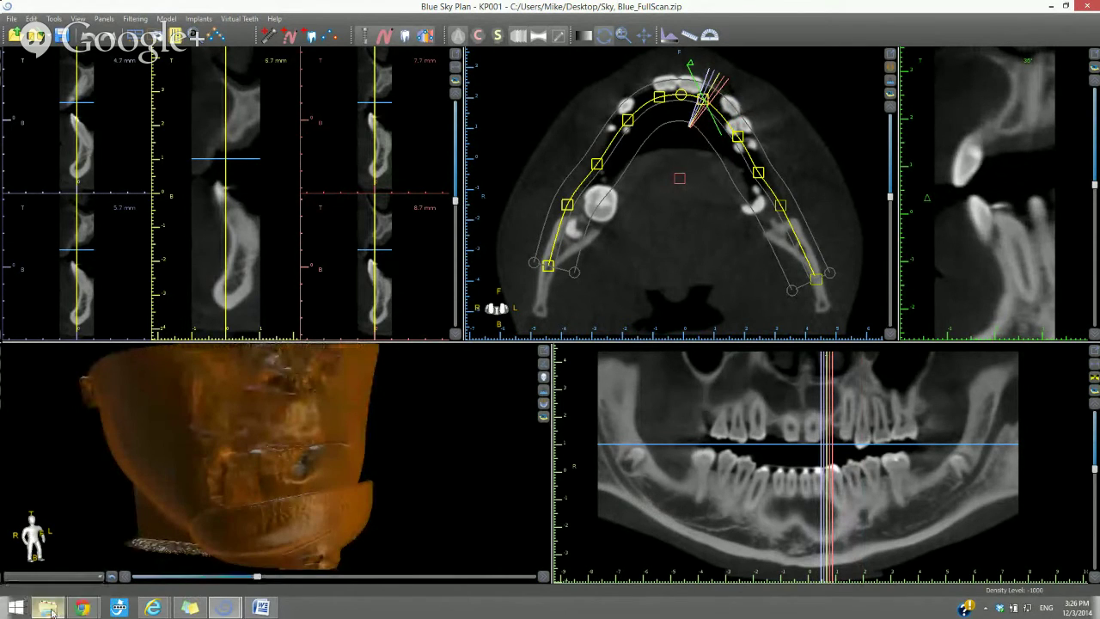
drag(257, 576, 223, 579)
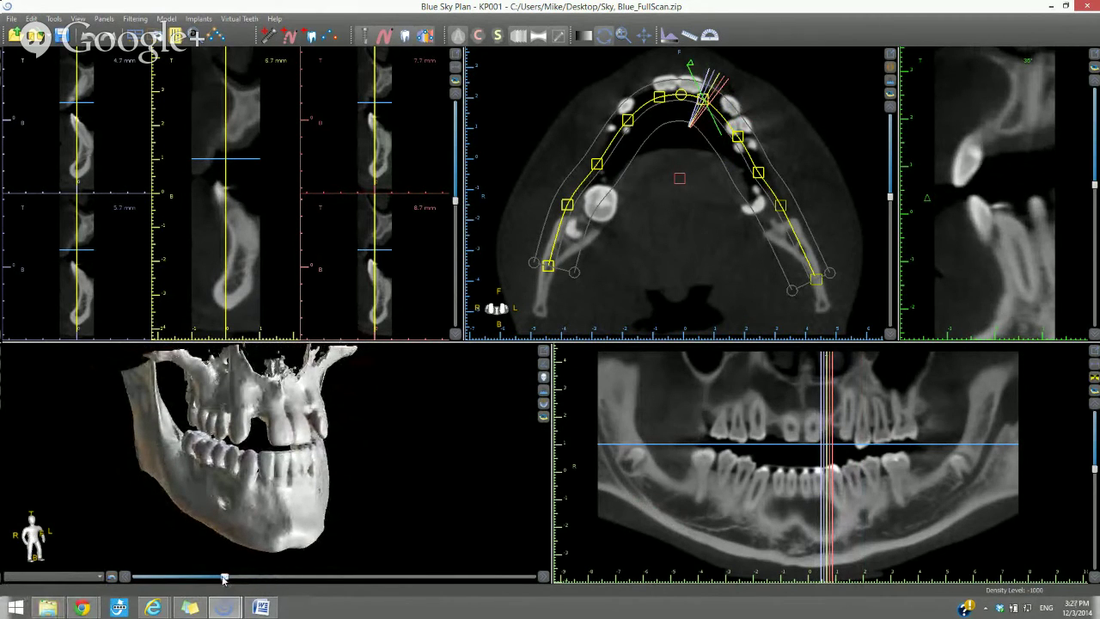
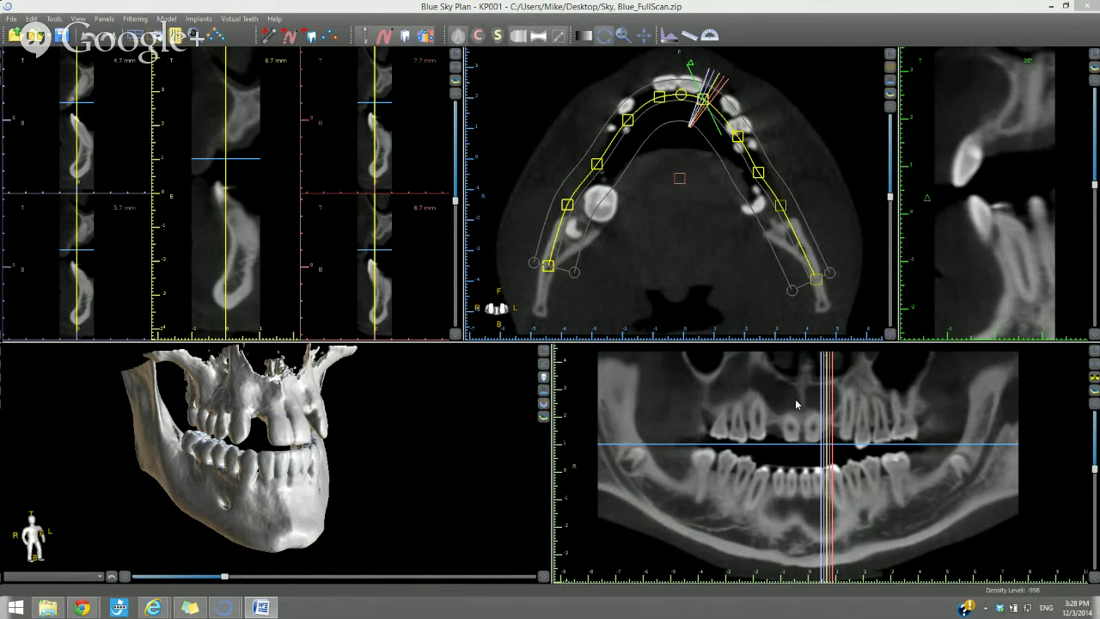
Position the slices in the panoramic view at the roots of the lower right front premolar region.
click(779, 497)
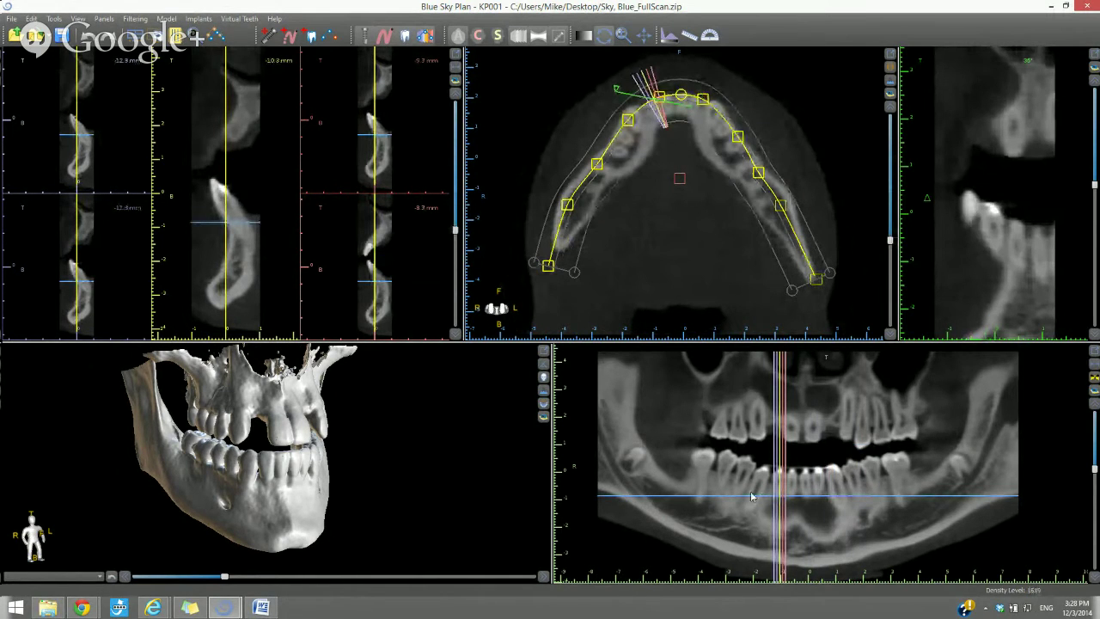
click(754, 495)
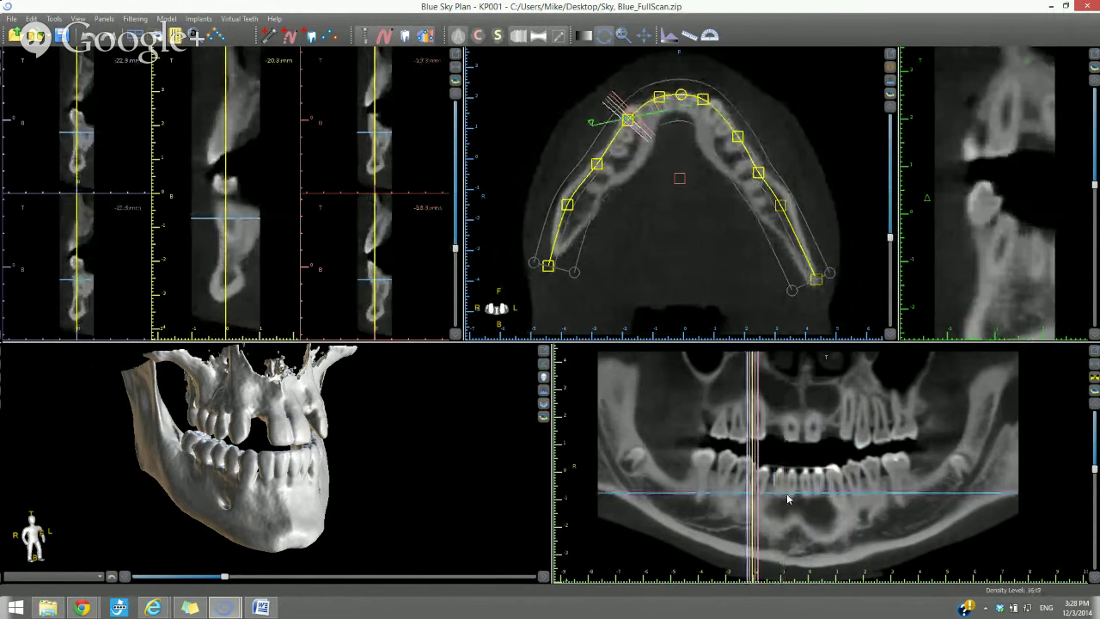
Move the right posterior control point of the panoramic curve slightly backward and shift the whole curve one increment inward.
drag(567, 205, 570, 220)
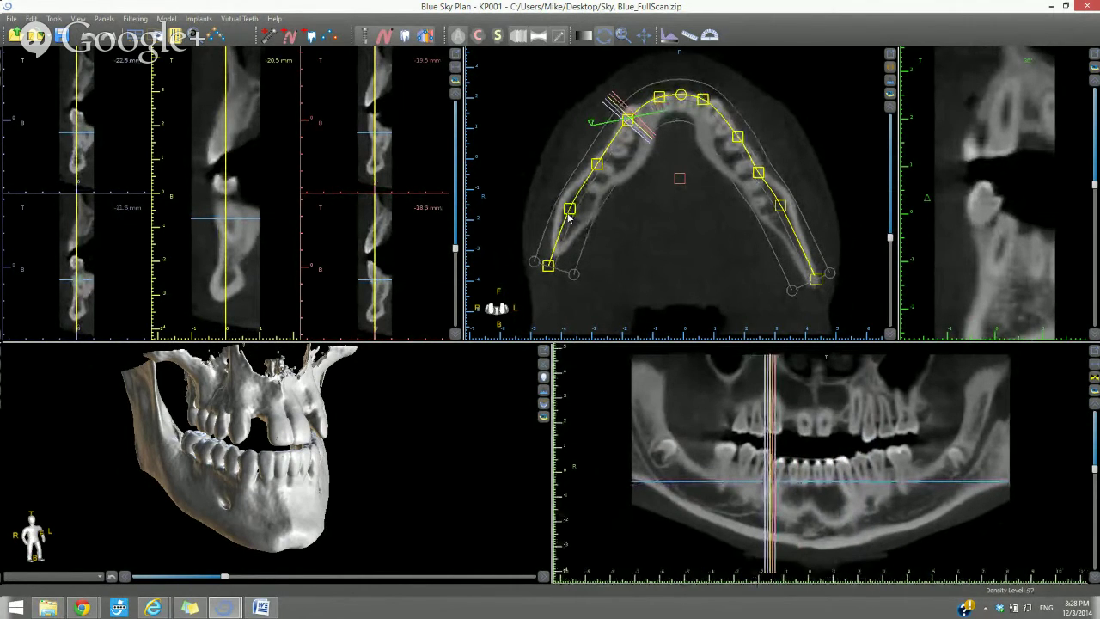
scroll(1089, 411, up, 2)
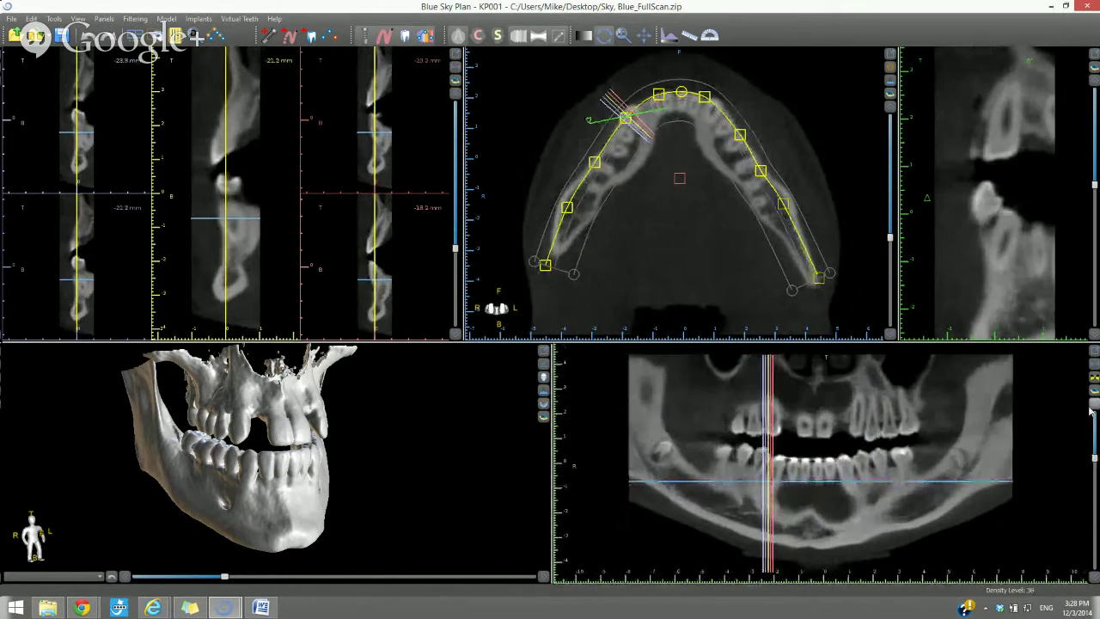
click(1095, 581)
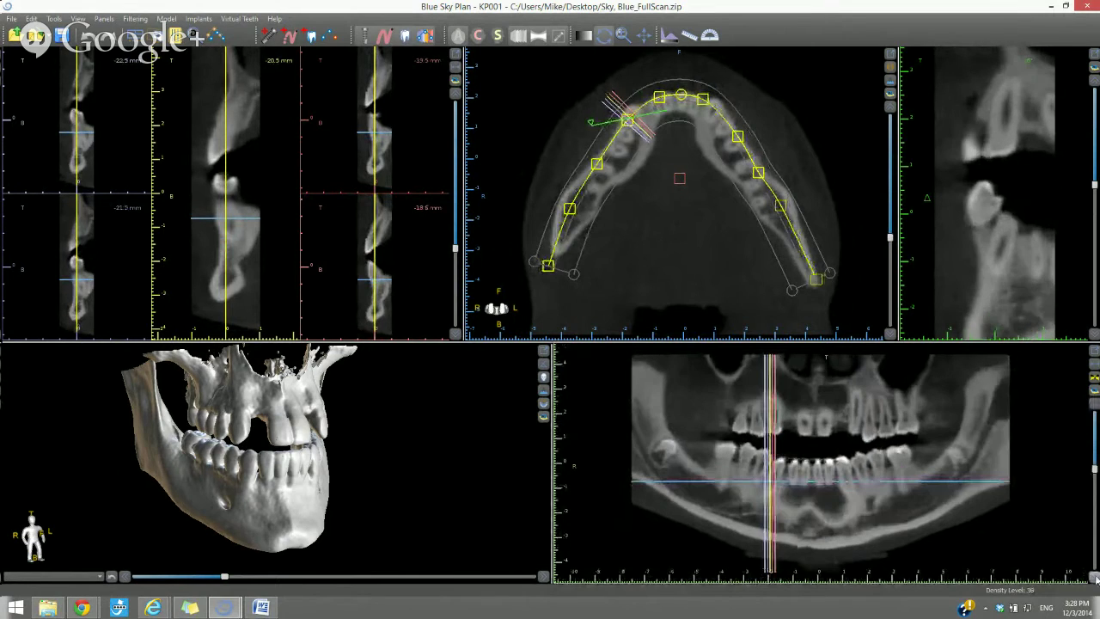
click(1096, 581)
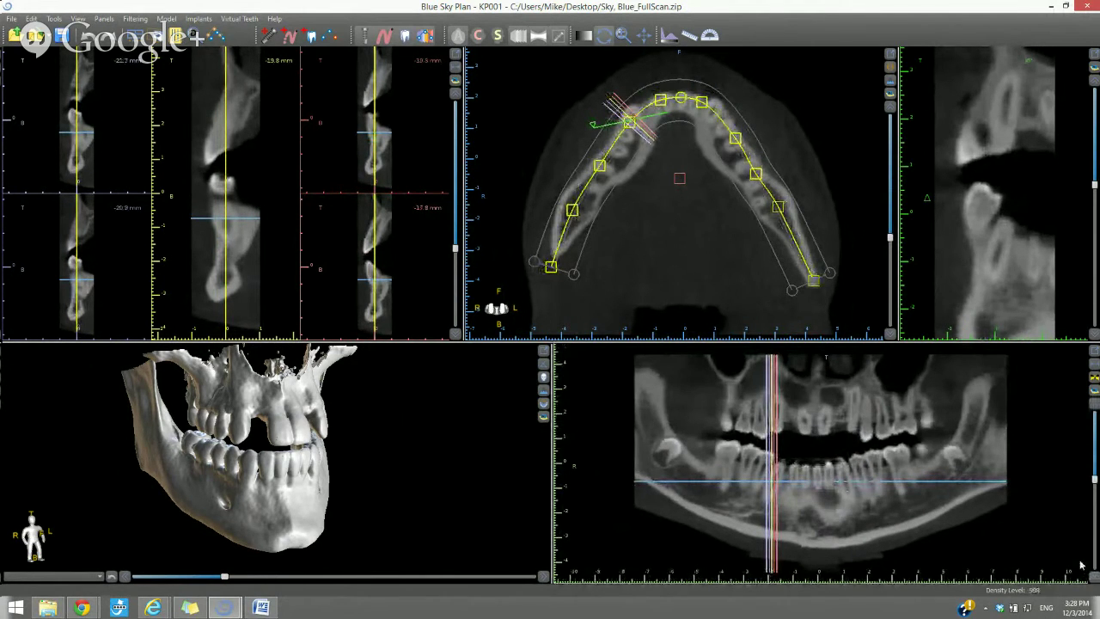
scroll(920, 516, up, 1)
scroll(920, 516, up, 1)
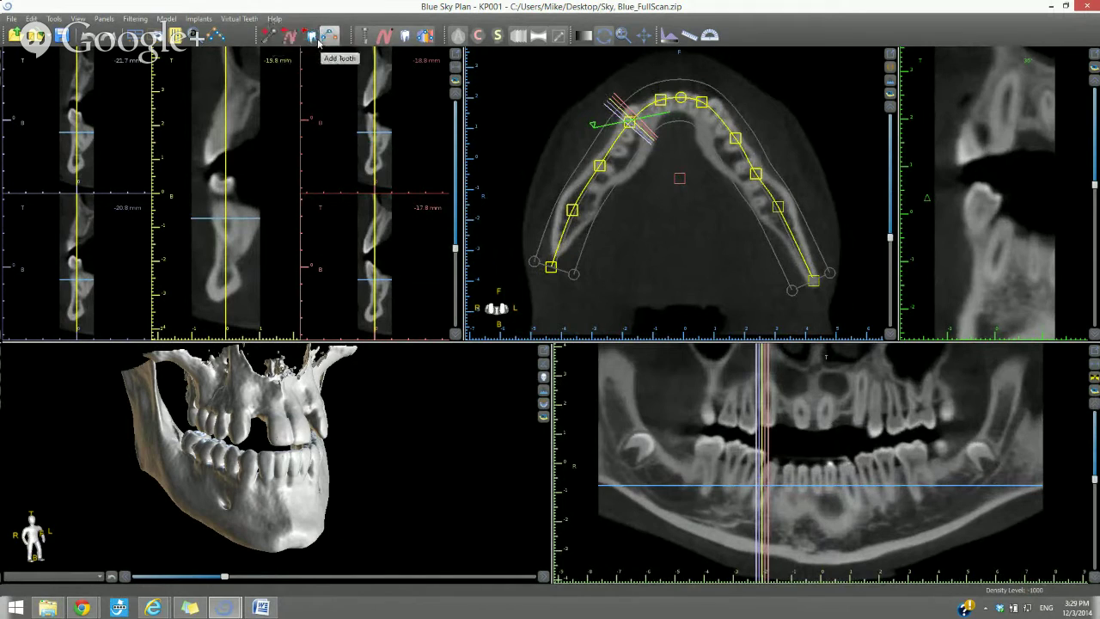
Hide the slice projections in all views and show them again.
click(269, 38)
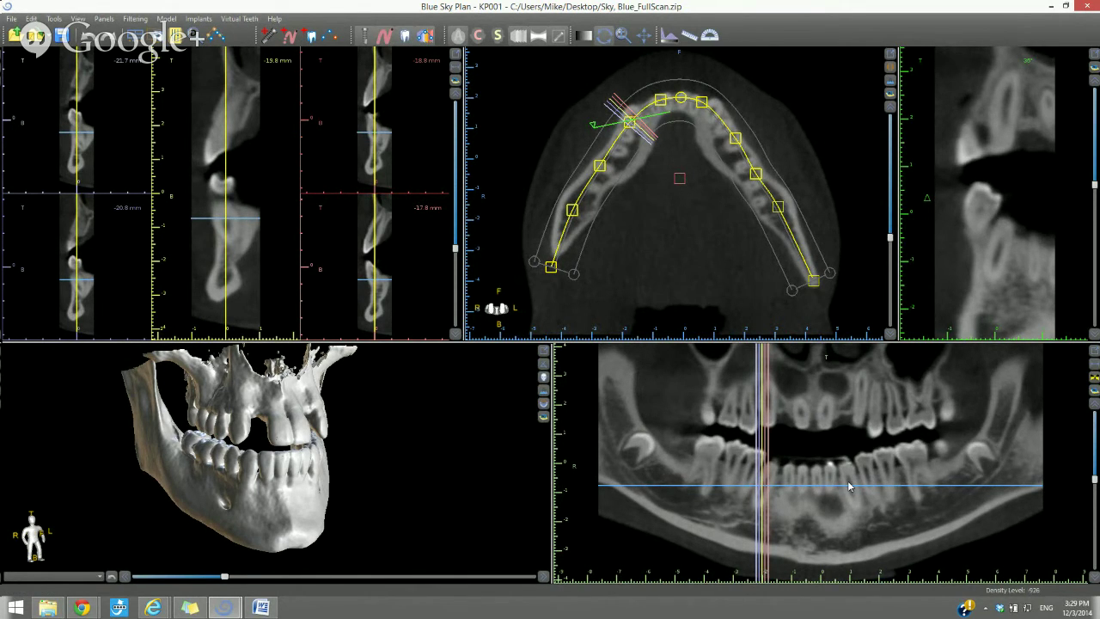
click(425, 39)
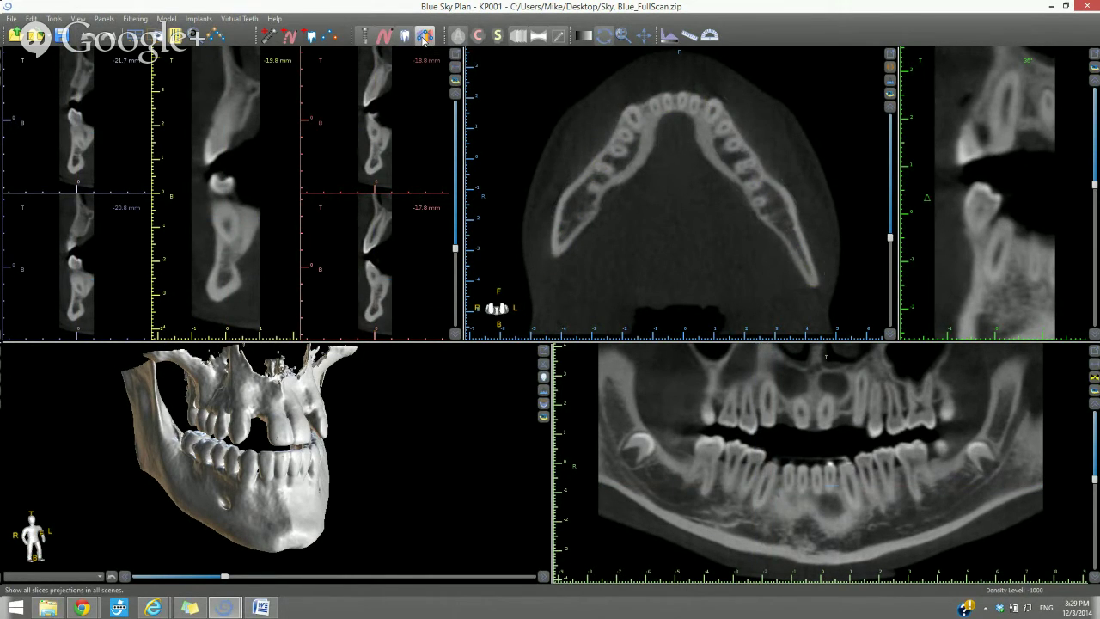
click(423, 38)
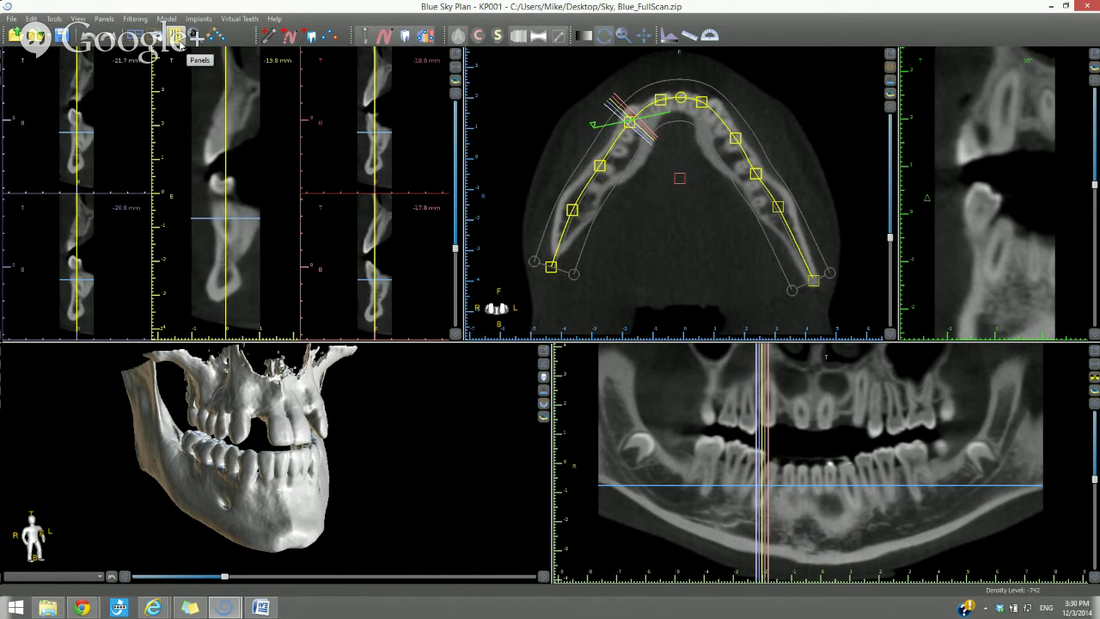
Add a nerve and trace the right mandibular canal with six points in the panoramic view.
click(288, 37)
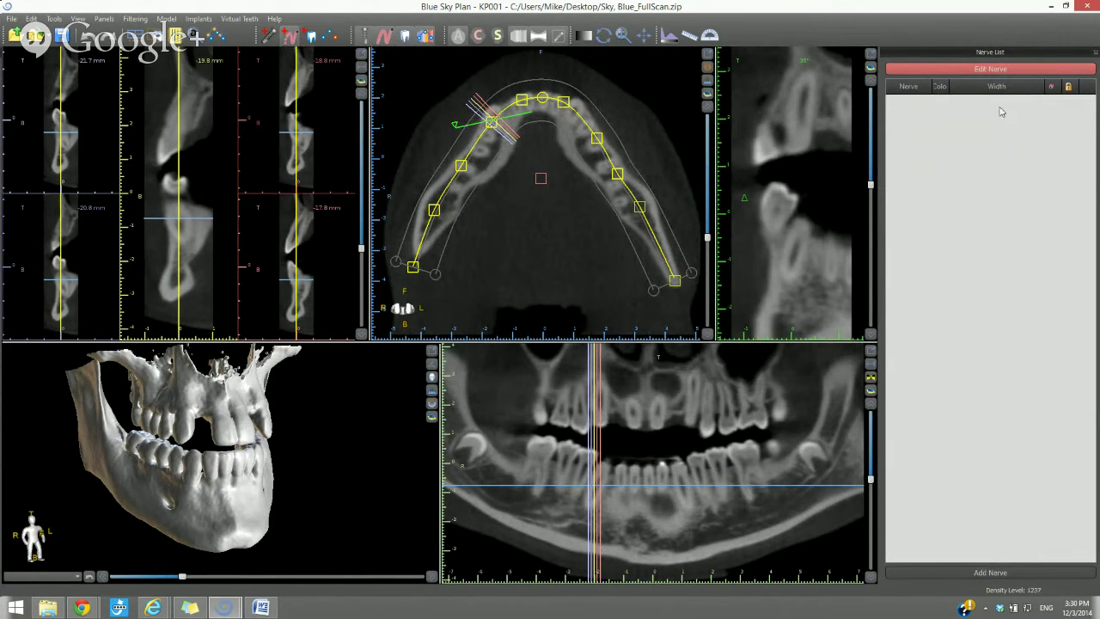
click(286, 38)
click(449, 465)
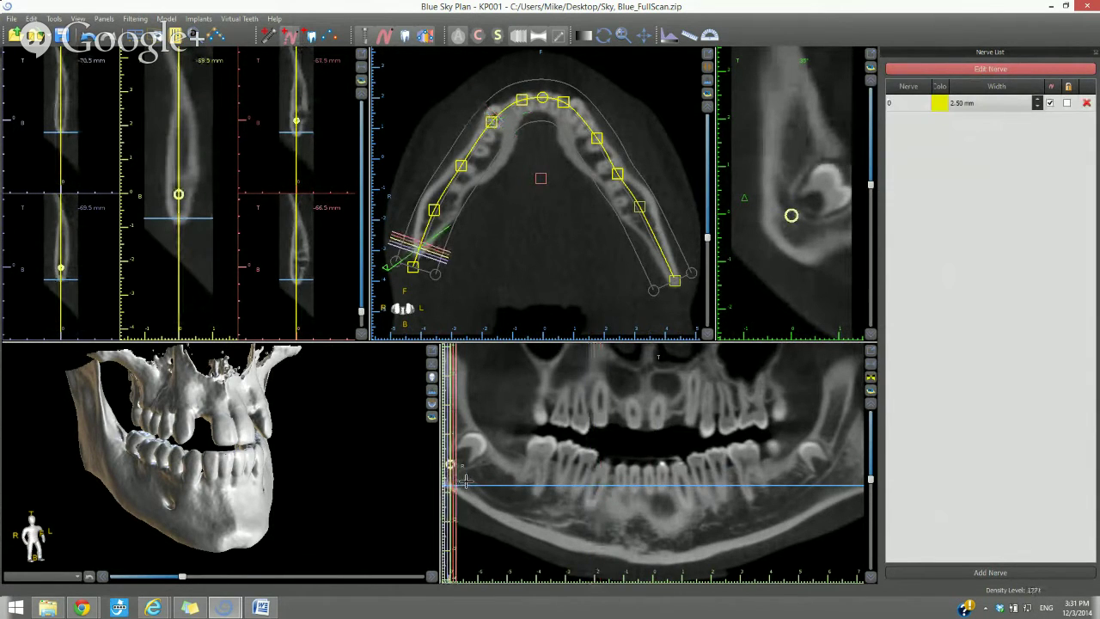
click(466, 482)
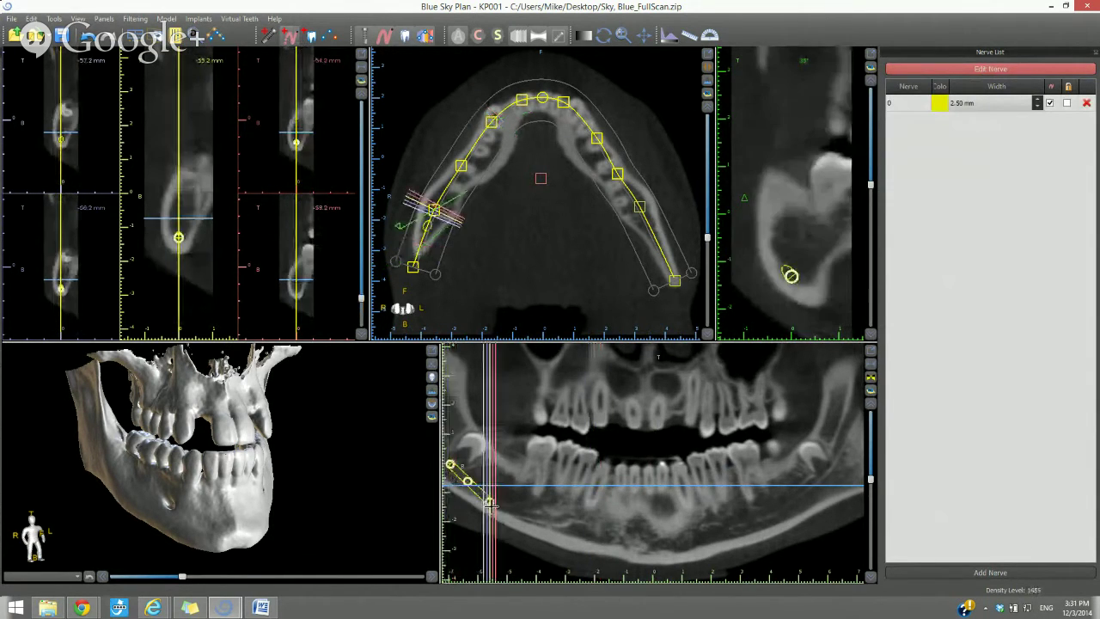
click(489, 502)
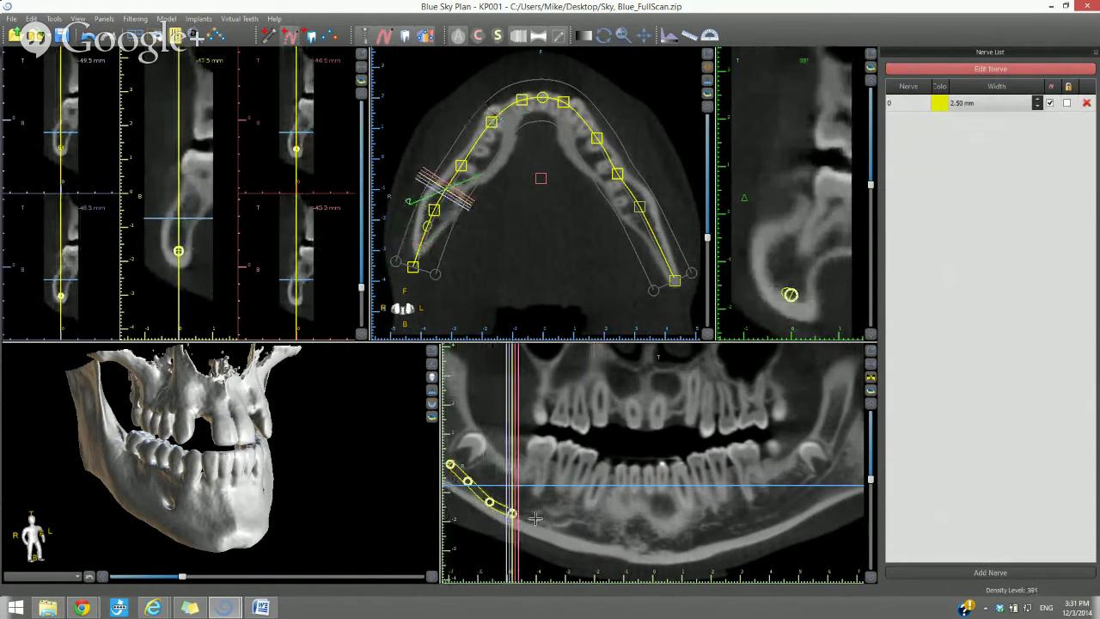
click(536, 518)
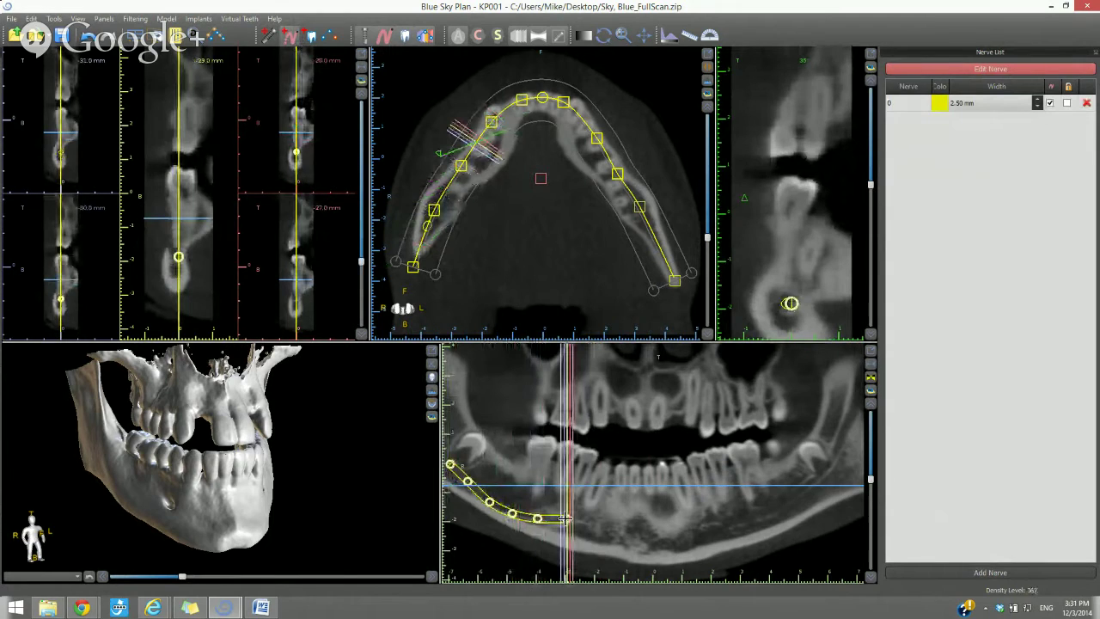
click(565, 519)
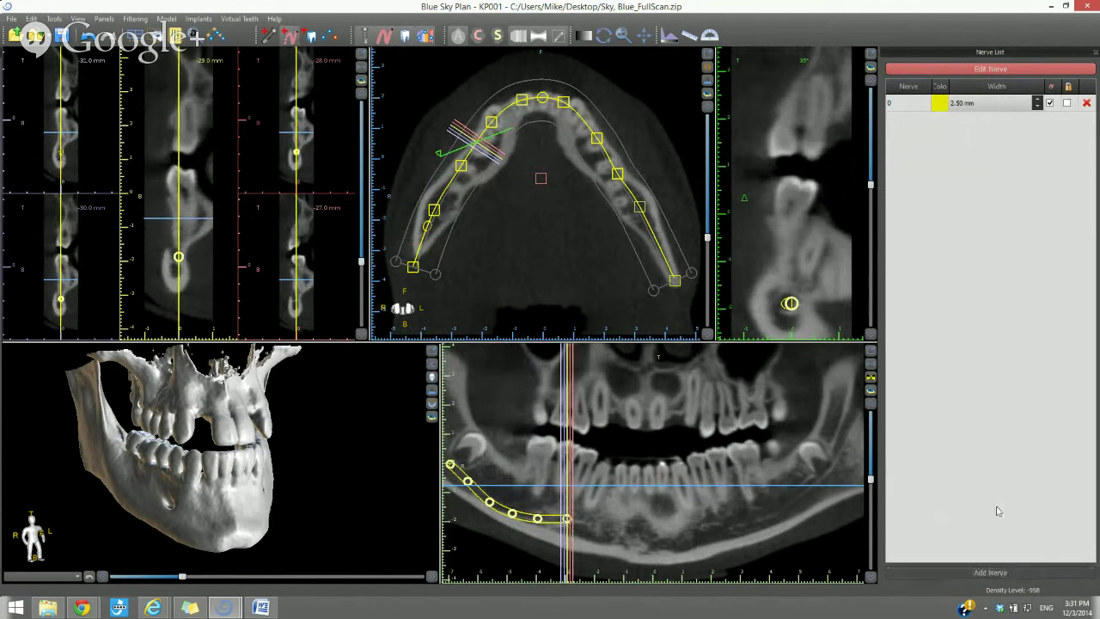
Add a second nerve and trace the left mandibular canal with five points in the panoramic view.
click(985, 576)
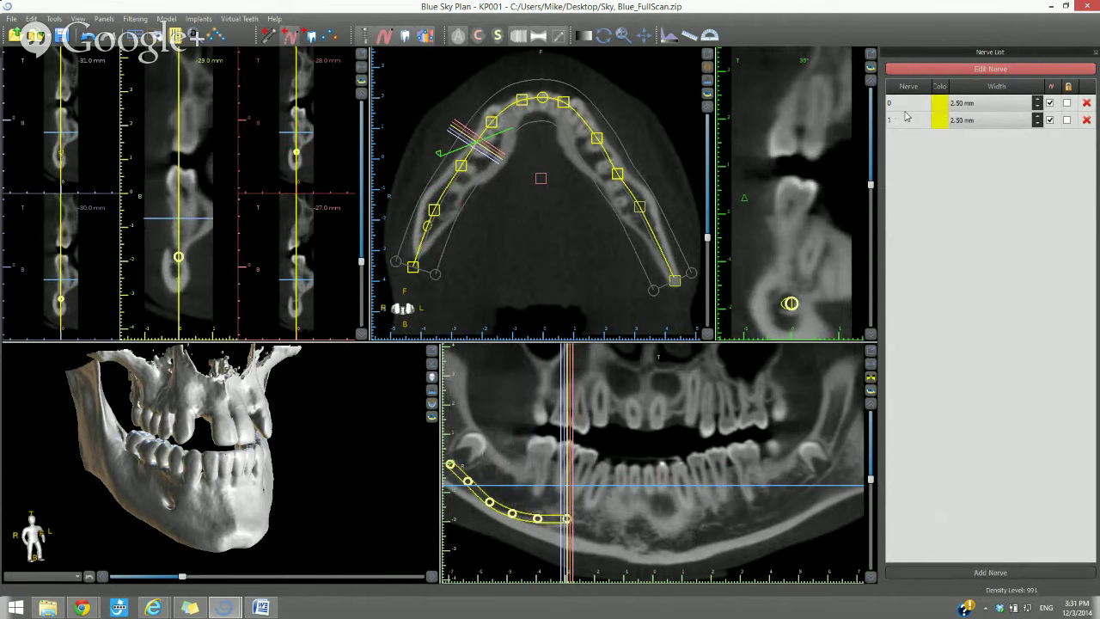
click(855, 405)
click(840, 444)
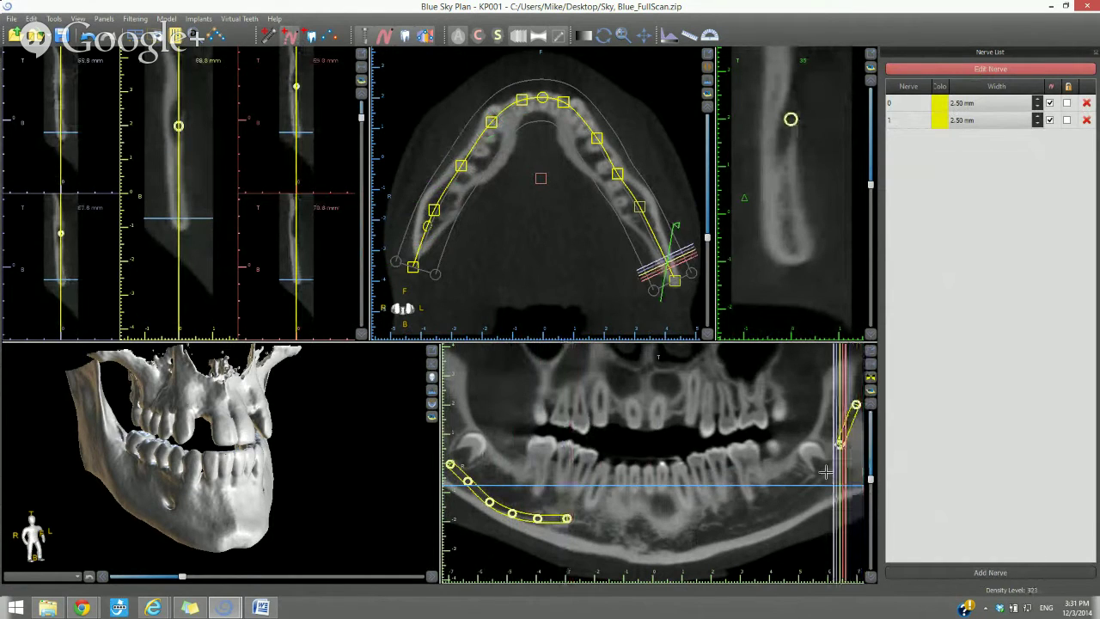
click(810, 483)
click(766, 512)
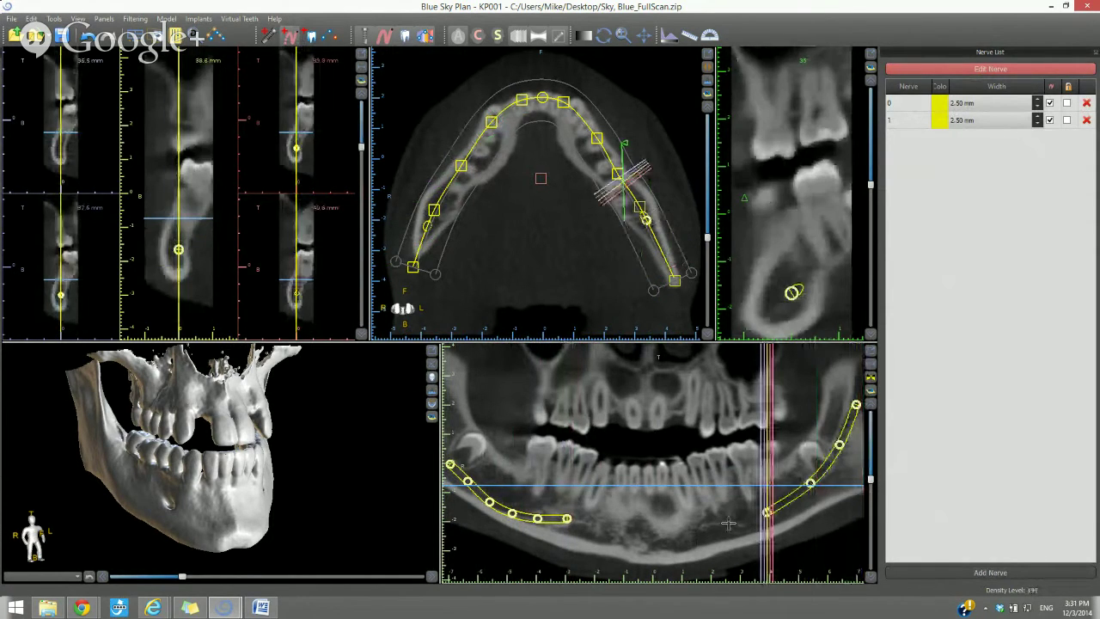
click(728, 523)
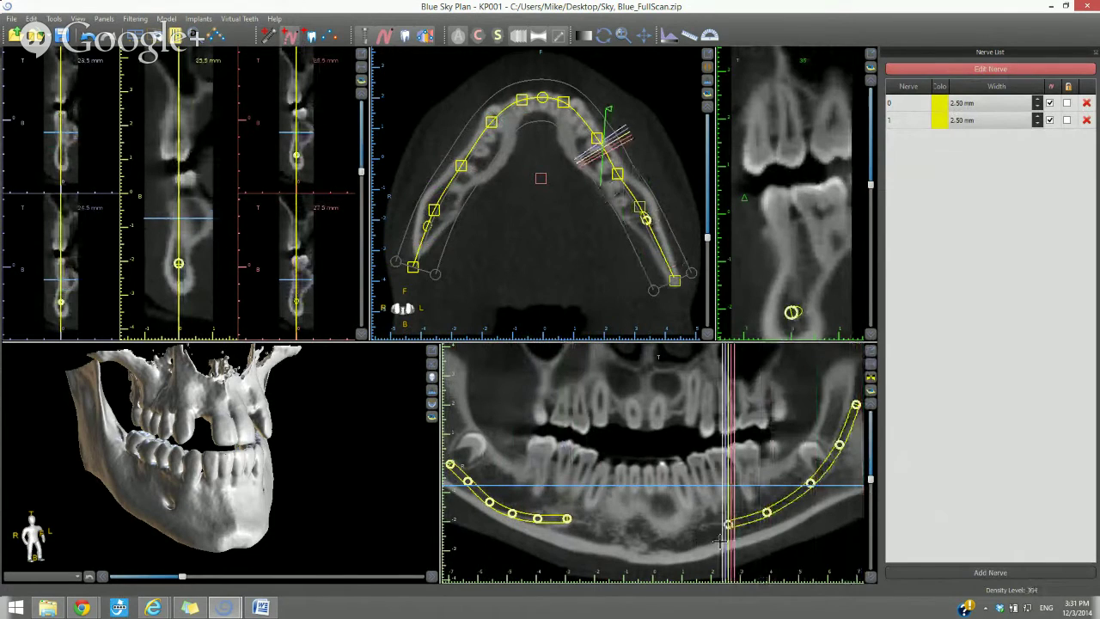
Finish editing the nerves, check the second nerve's colour choices without changing them, and hide and show the first nerve.
click(945, 71)
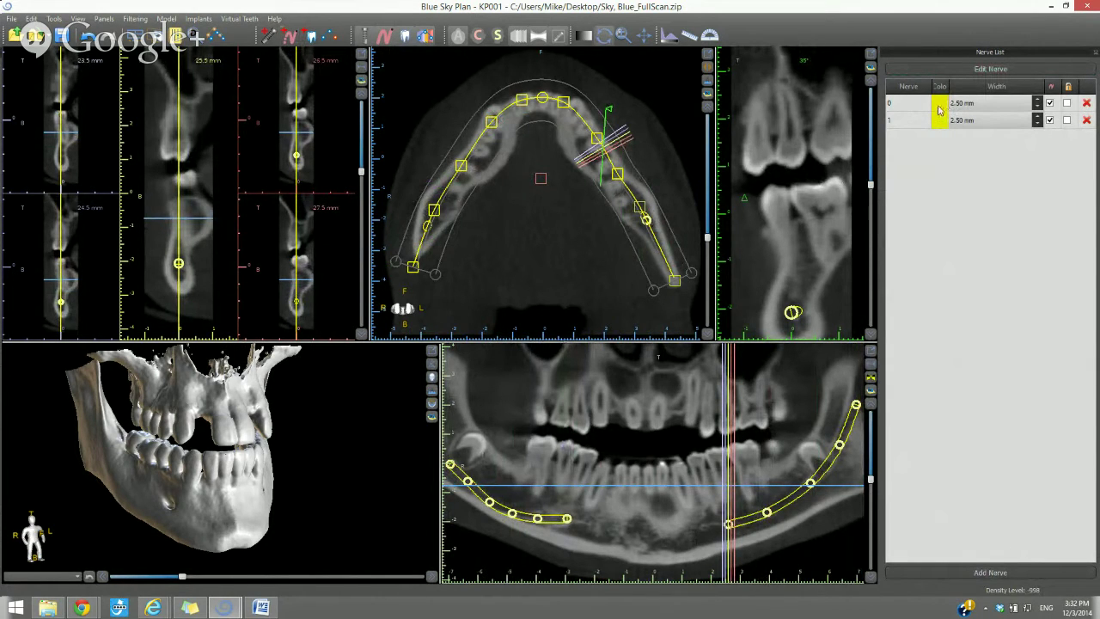
double_click(941, 118)
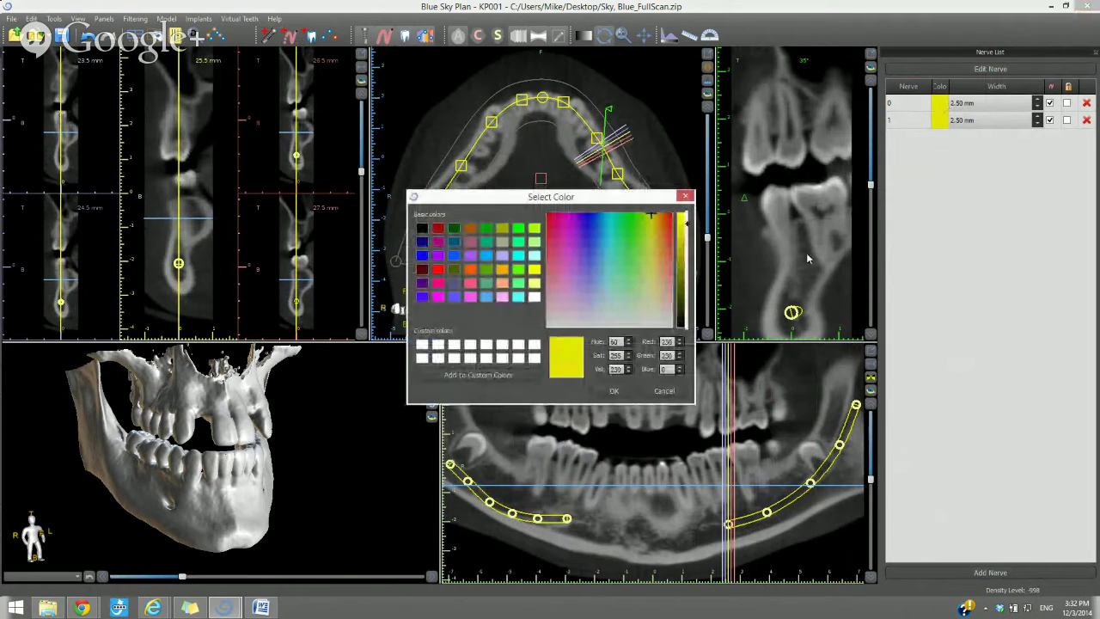
key(Escape)
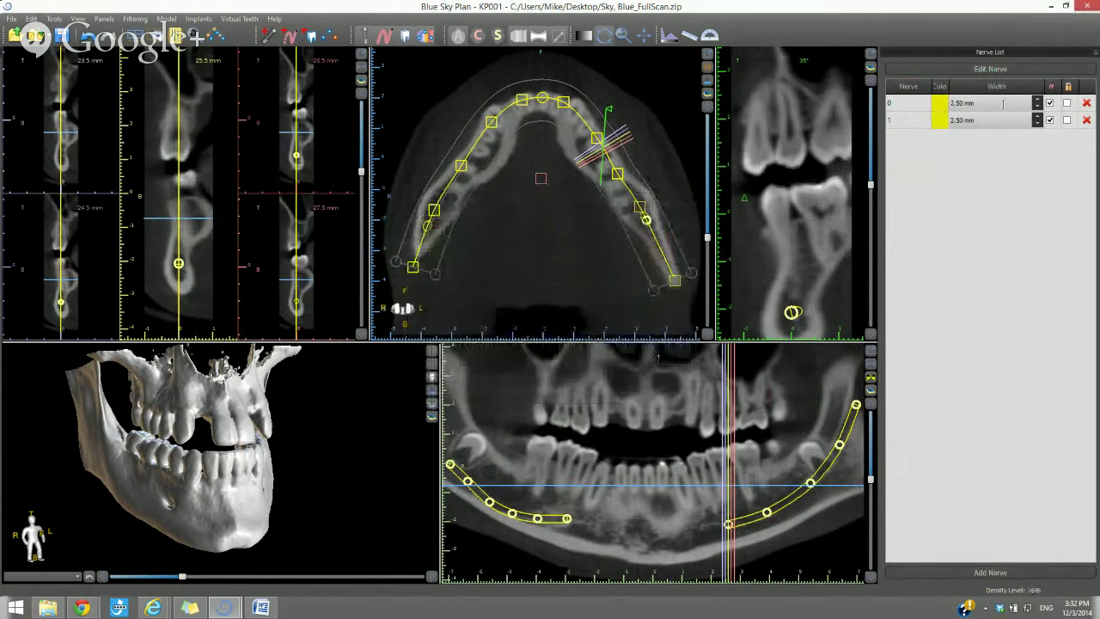
click(1050, 103)
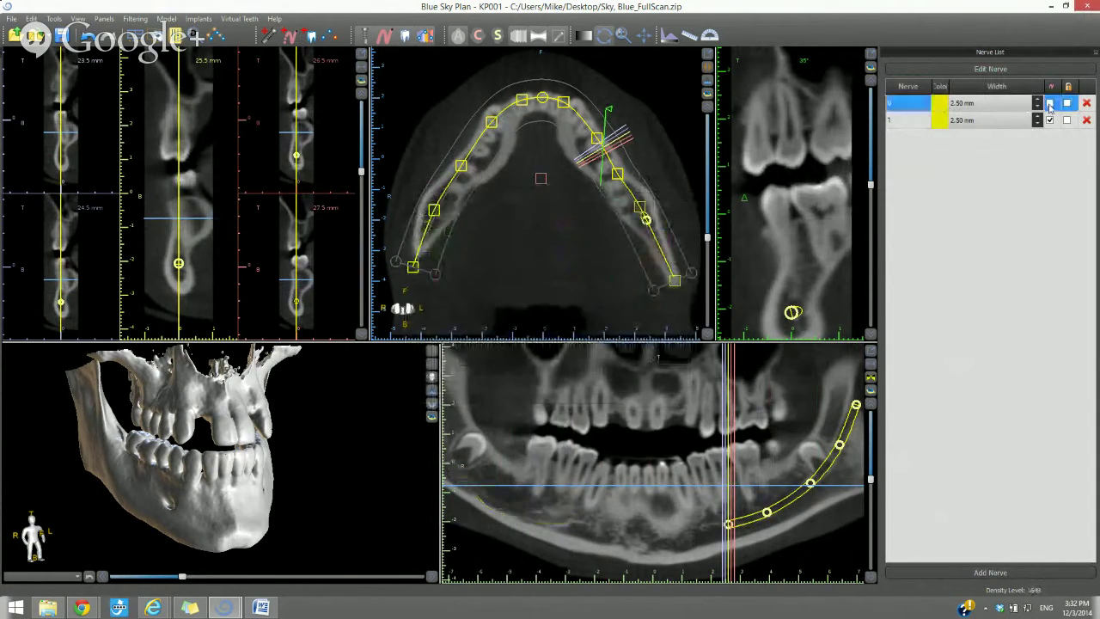
click(1049, 103)
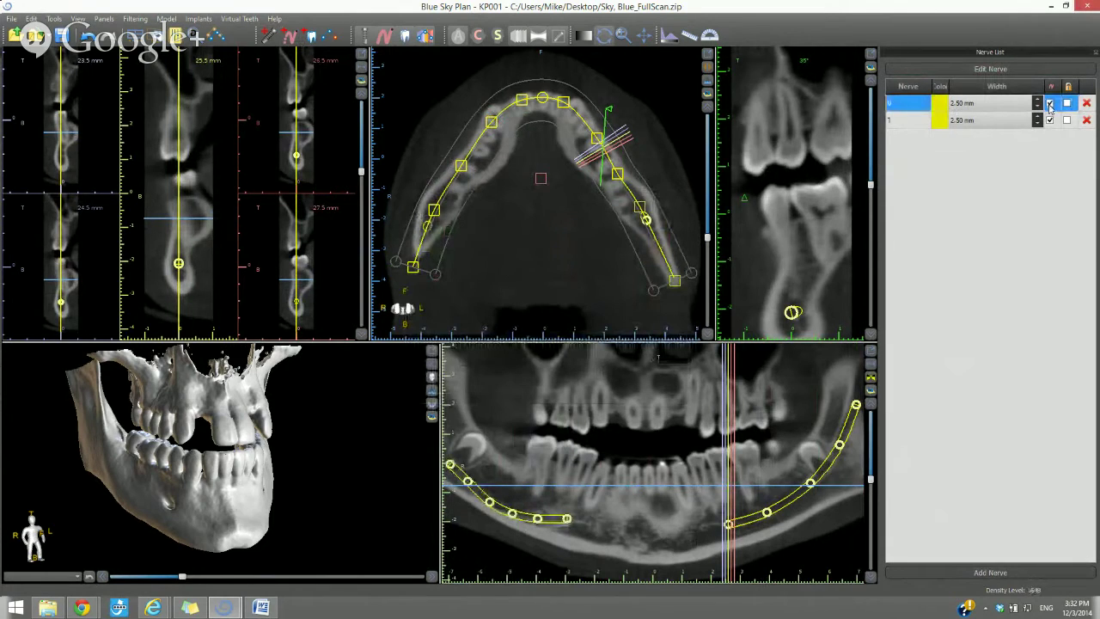
Nudge the middle control point of the left nerve slightly and lock both nerves against editing.
click(1068, 87)
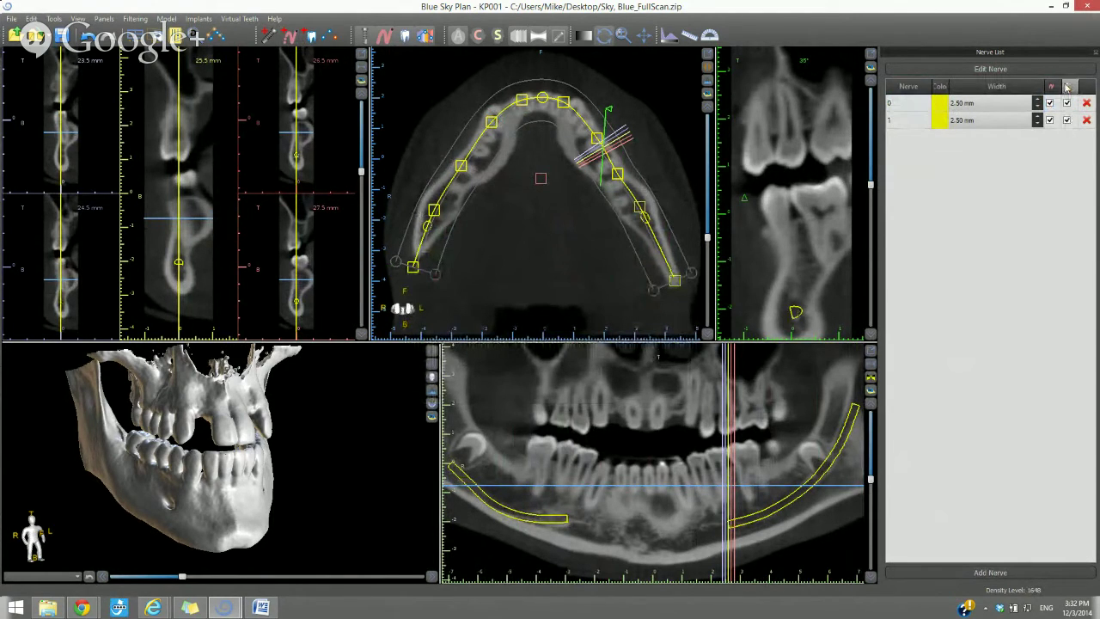
click(1067, 88)
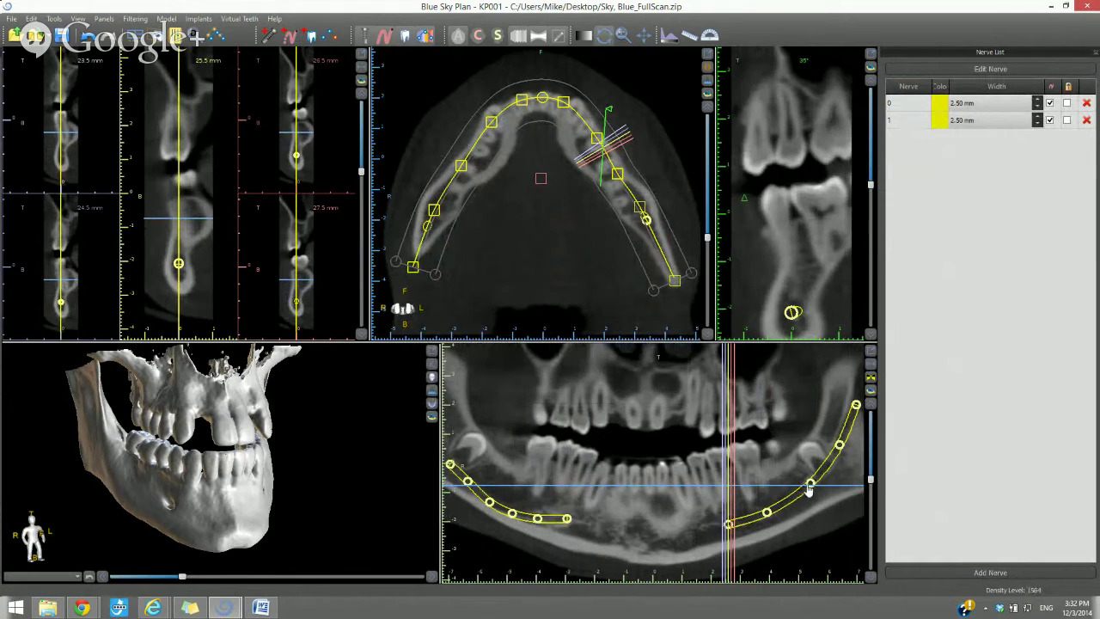
drag(808, 488, 808, 487)
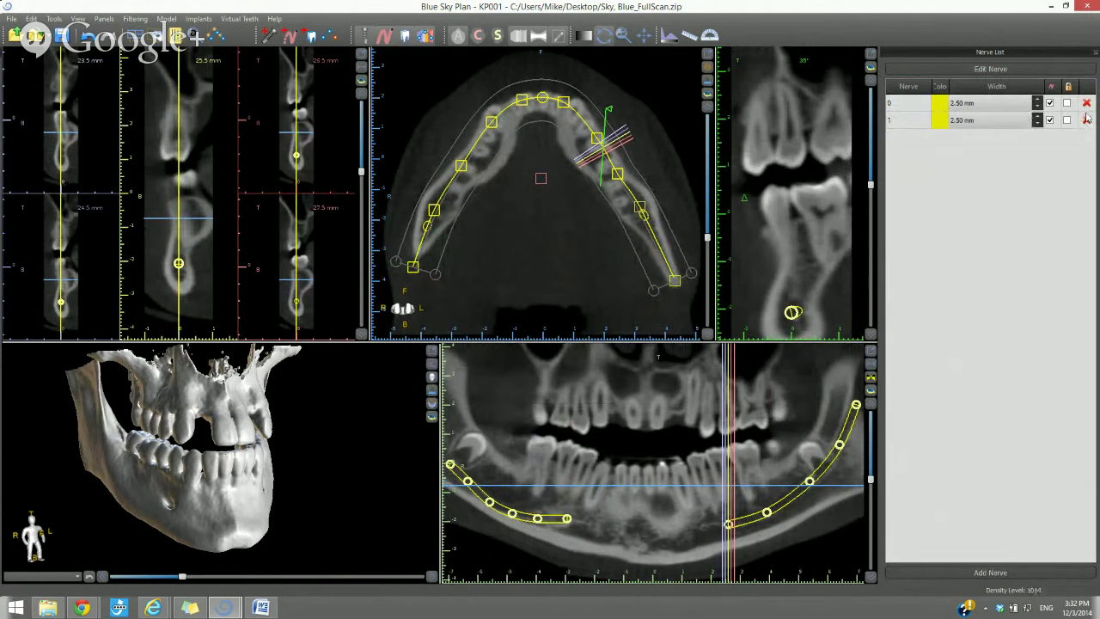
click(1069, 87)
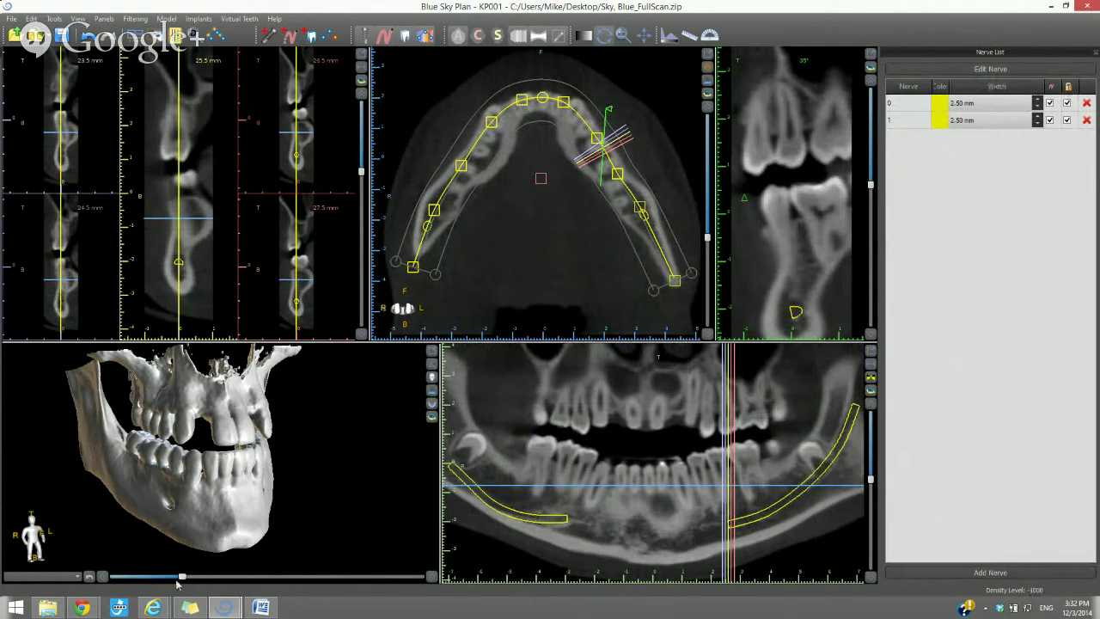
Raise the 3D surface threshold to expose the nerves inside the bone, and lower it to minimum 813 and maximum 1613.
drag(182, 577, 233, 578)
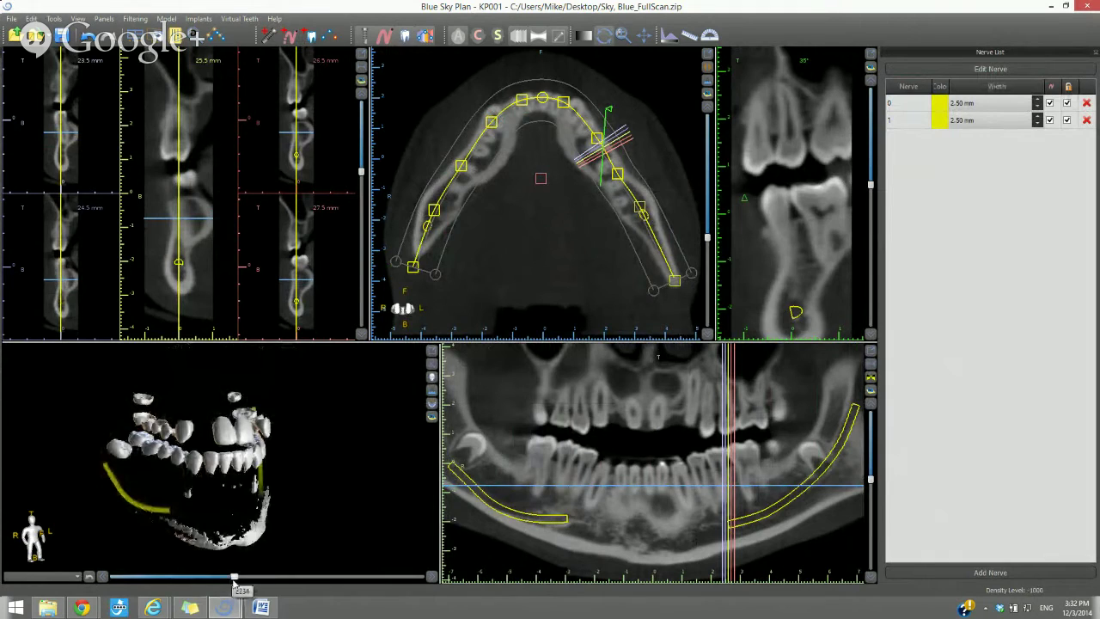
drag(234, 577, 210, 578)
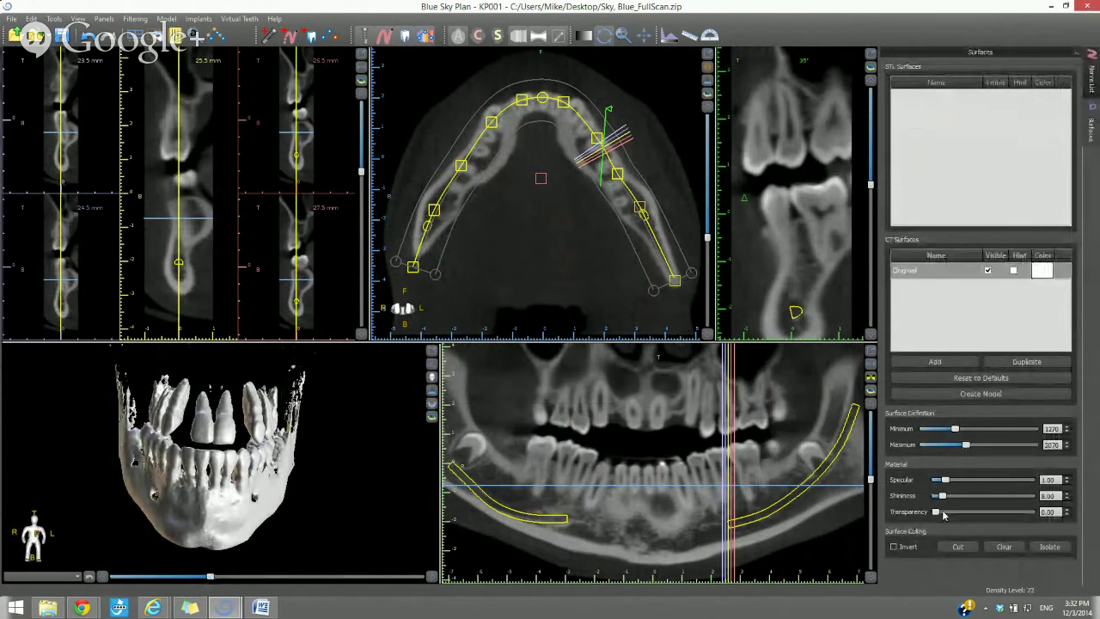
mouse_move(942, 513)
mouse_down()
mouse_move(1028, 513)
mouse_move(922, 516)
mouse_up()
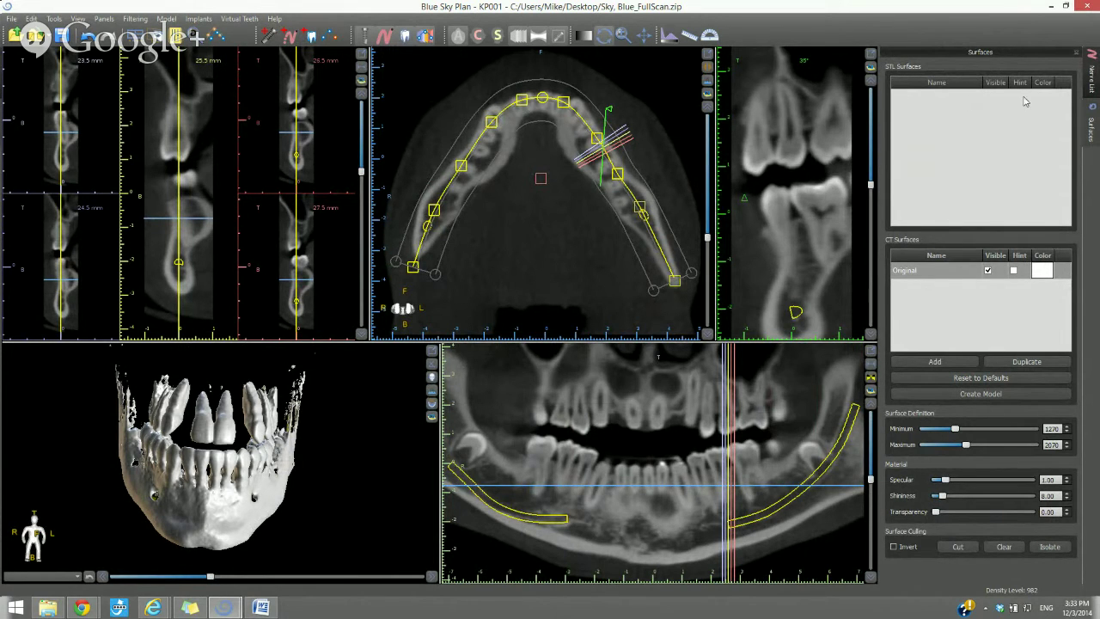
drag(220, 516, 191, 578)
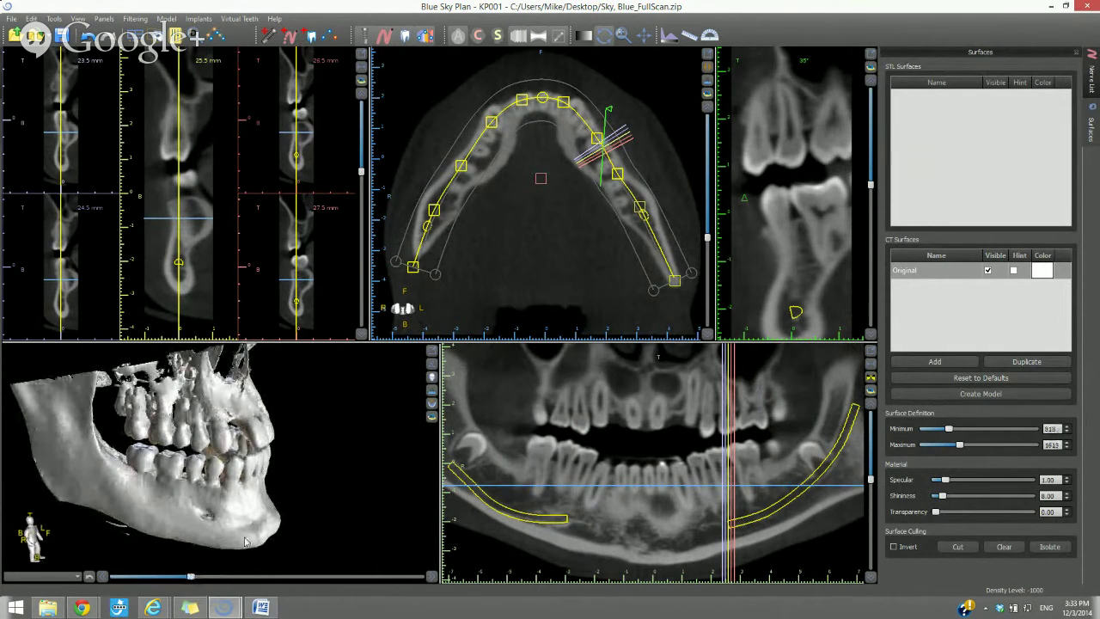
drag(244, 537, 281, 526)
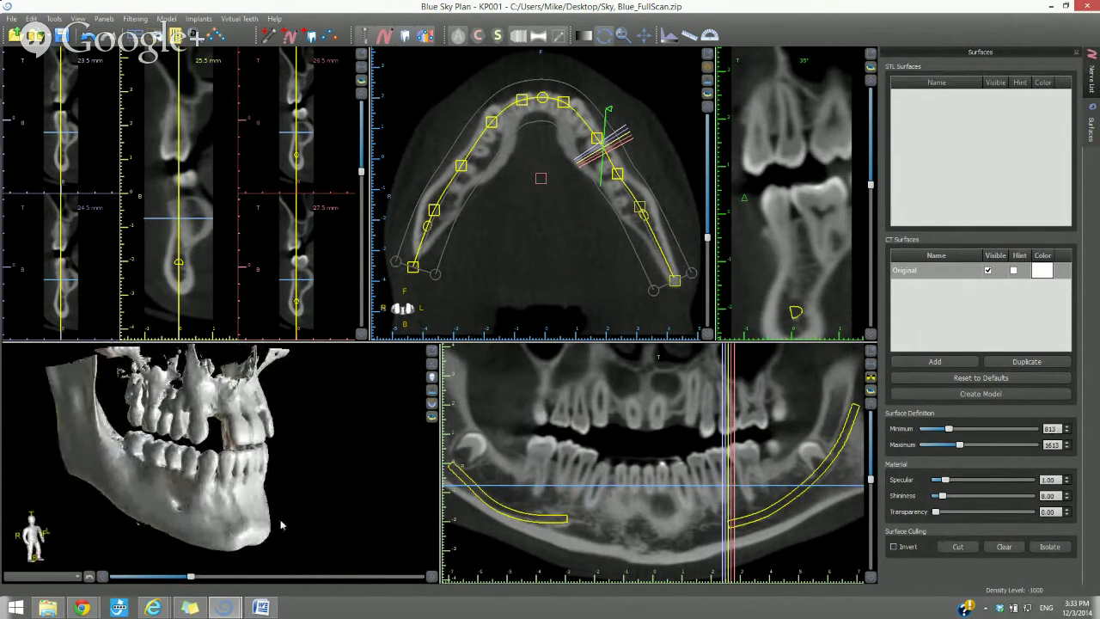
Isolate the mandible from the rest of the 3D surface, inspect it from several angles, and undo the isolation.
click(1047, 548)
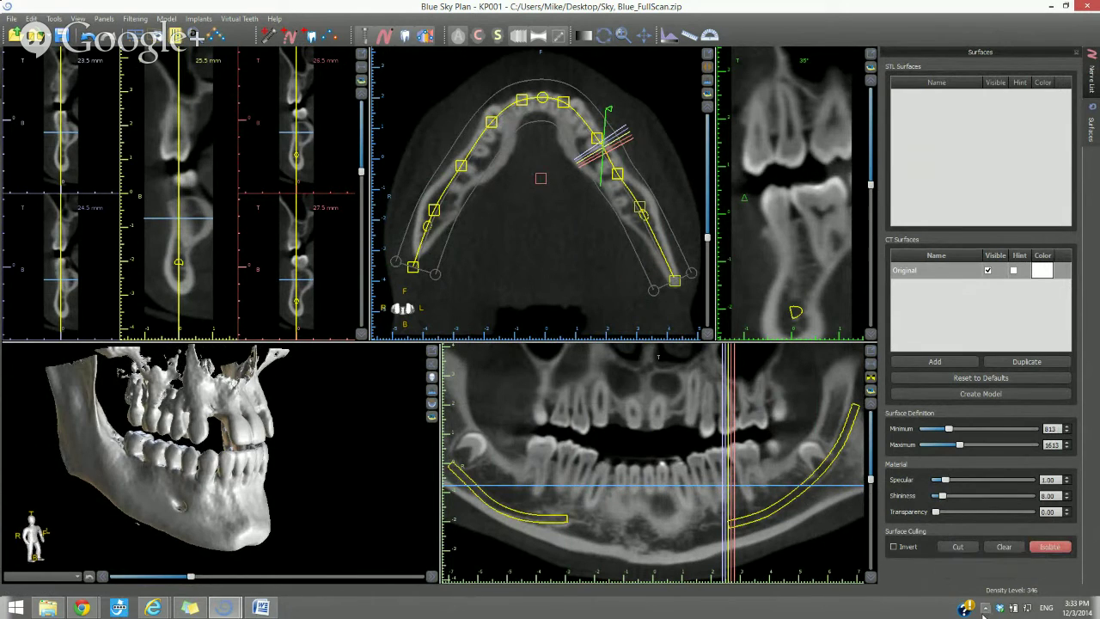
click(235, 514)
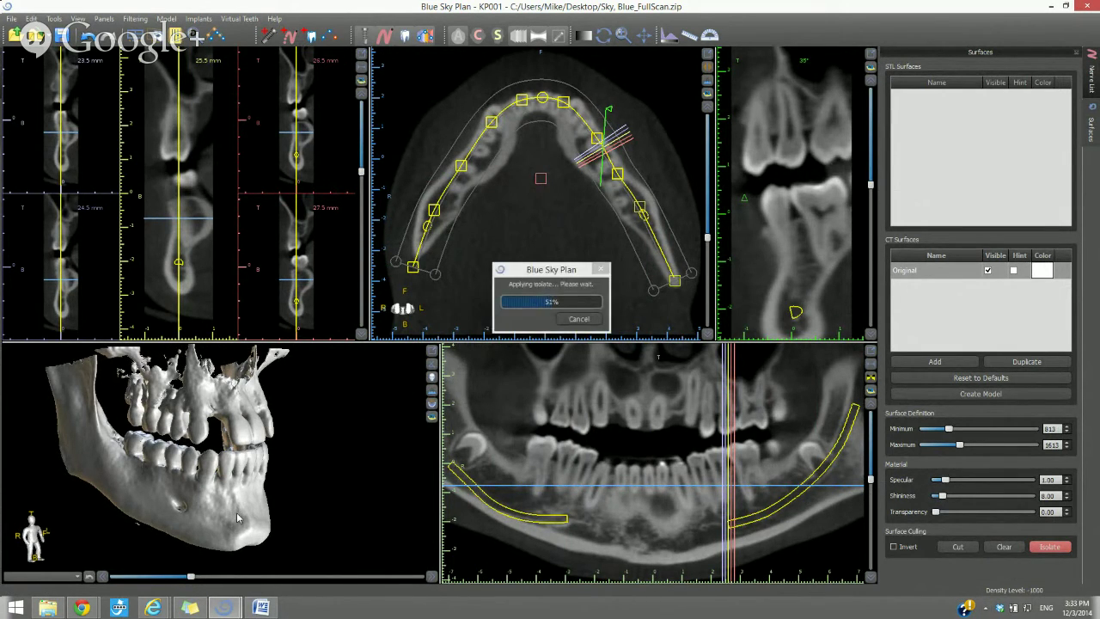
drag(232, 518, 212, 533)
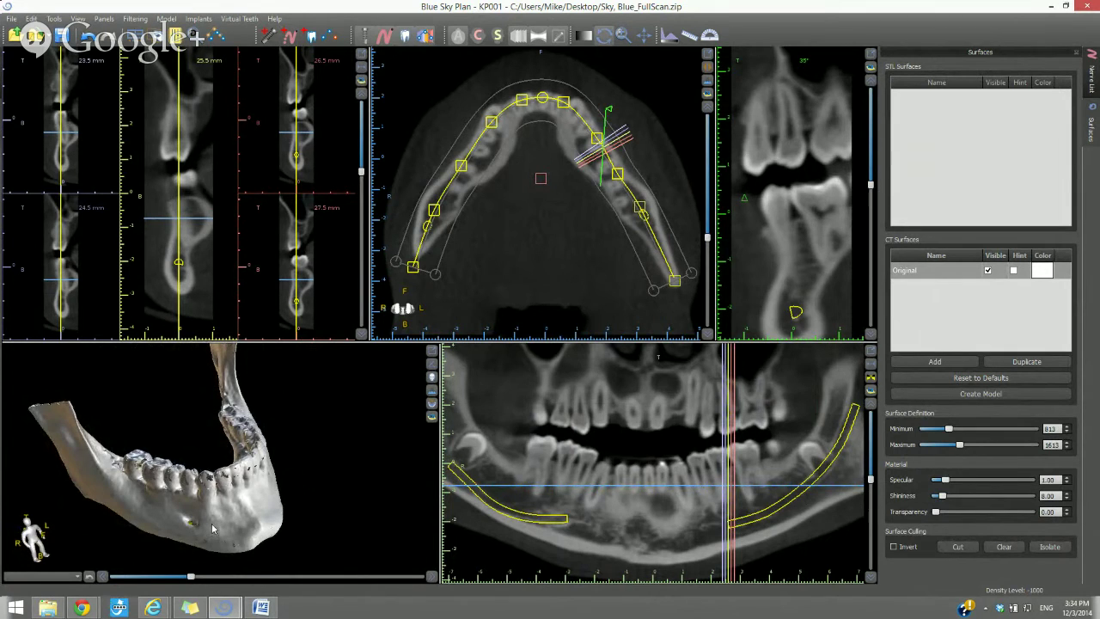
drag(282, 497, 181, 438)
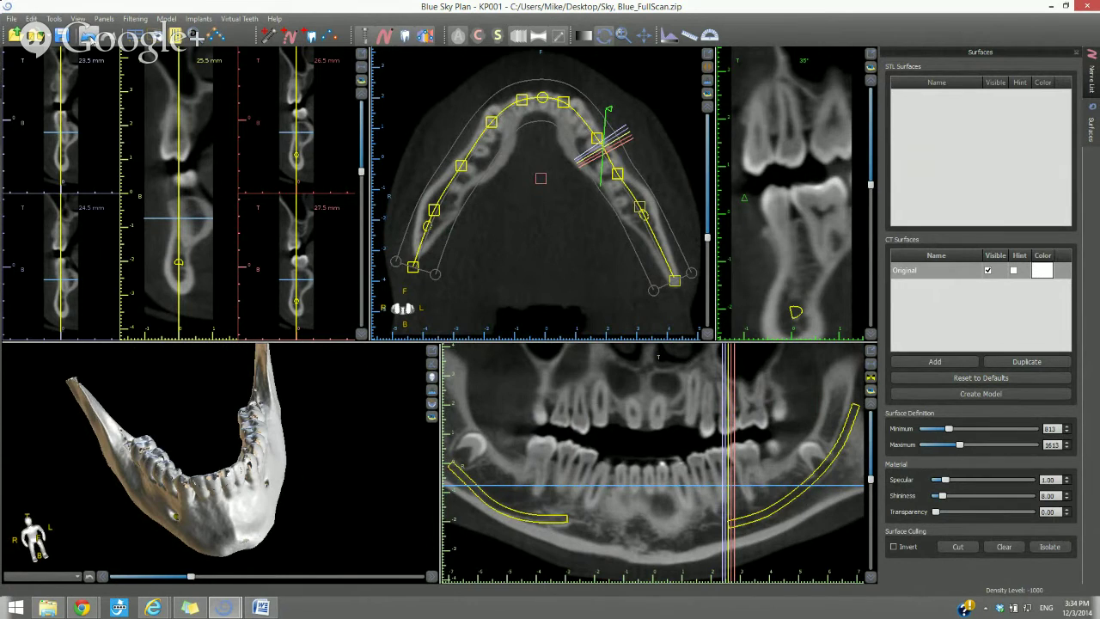
click(89, 37)
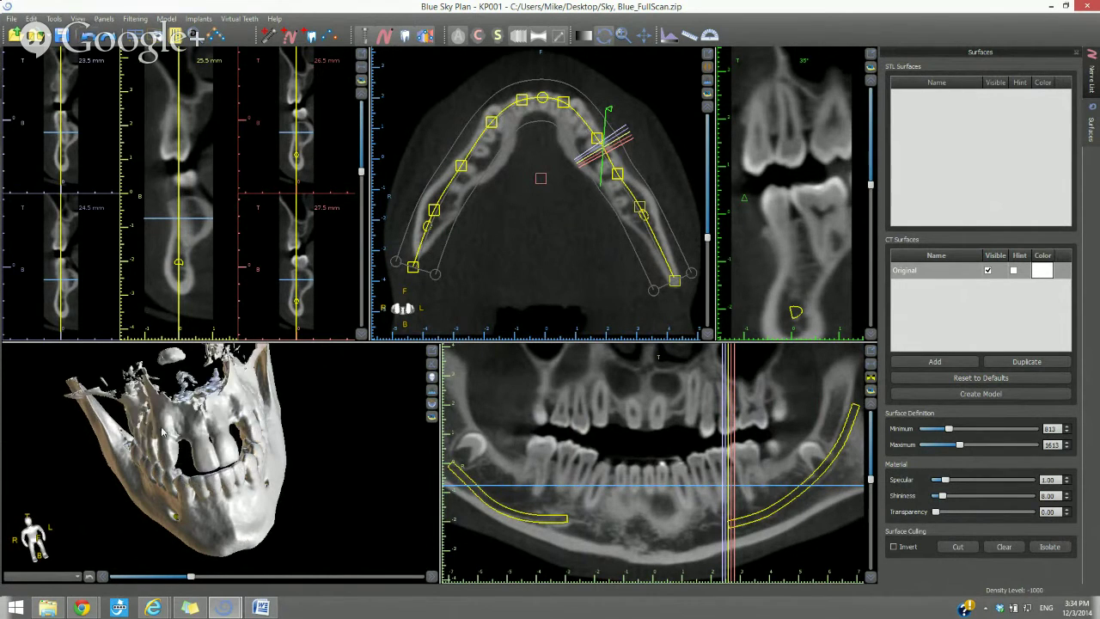
drag(196, 422, 169, 398)
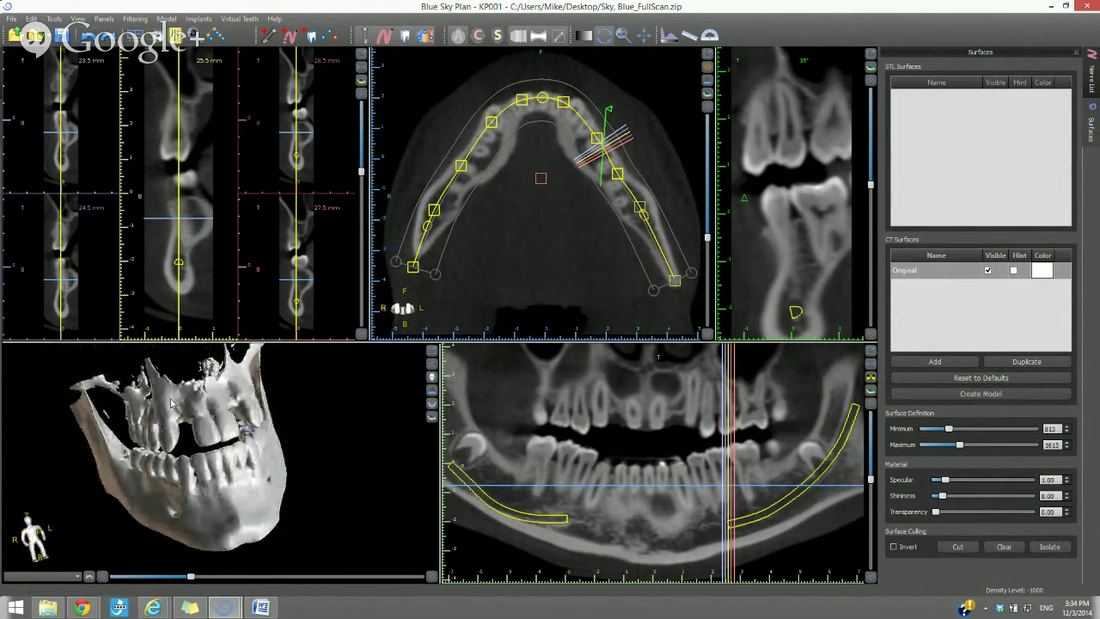
Enlarge the 3D view and cut the maxilla and upper teeth away from the Original surface with freehand regions.
click(988, 394)
drag(251, 516, 443, 393)
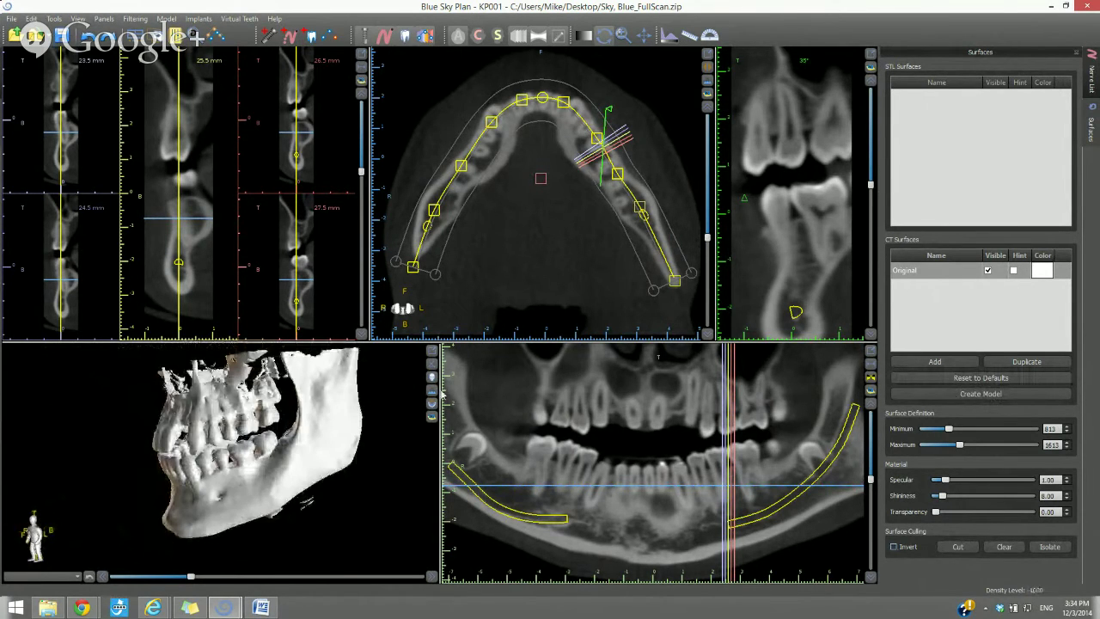
click(432, 391)
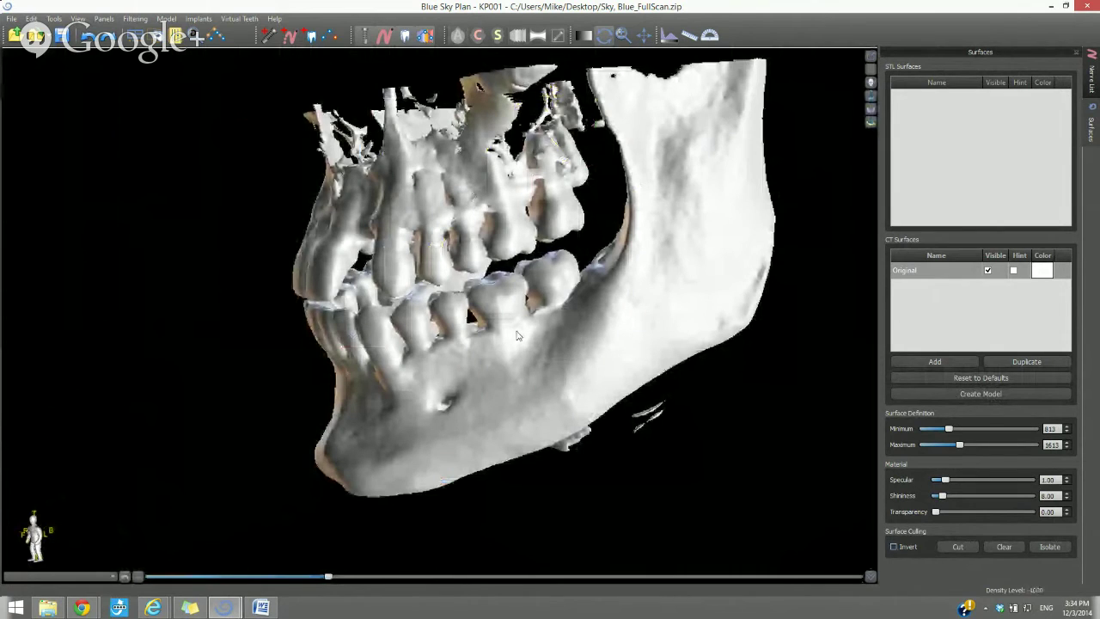
scroll(516, 335, down, 3)
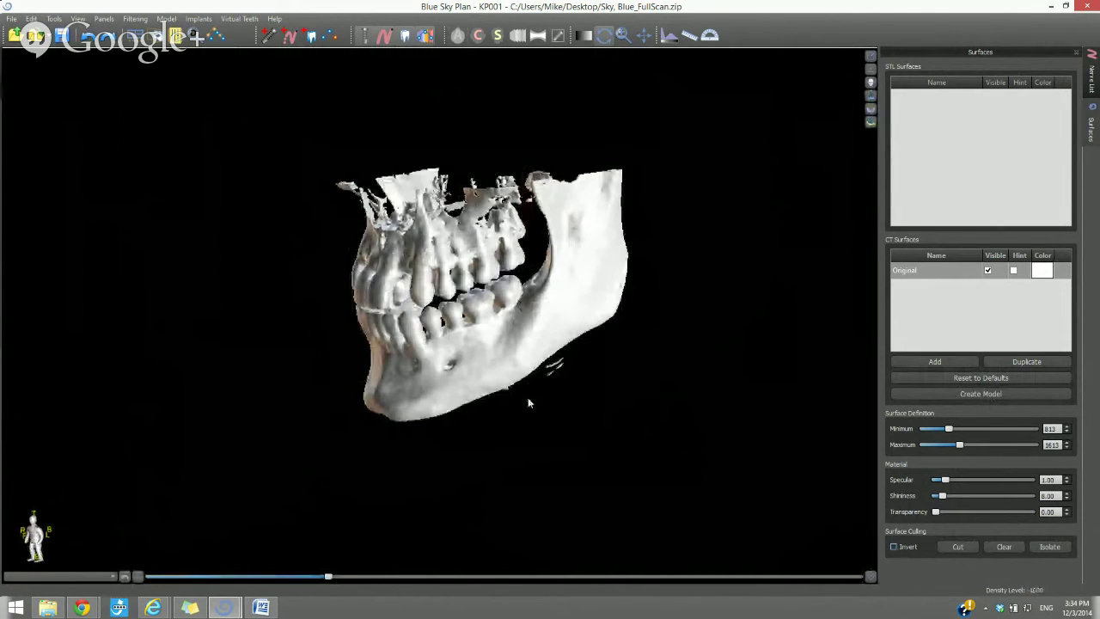
click(957, 547)
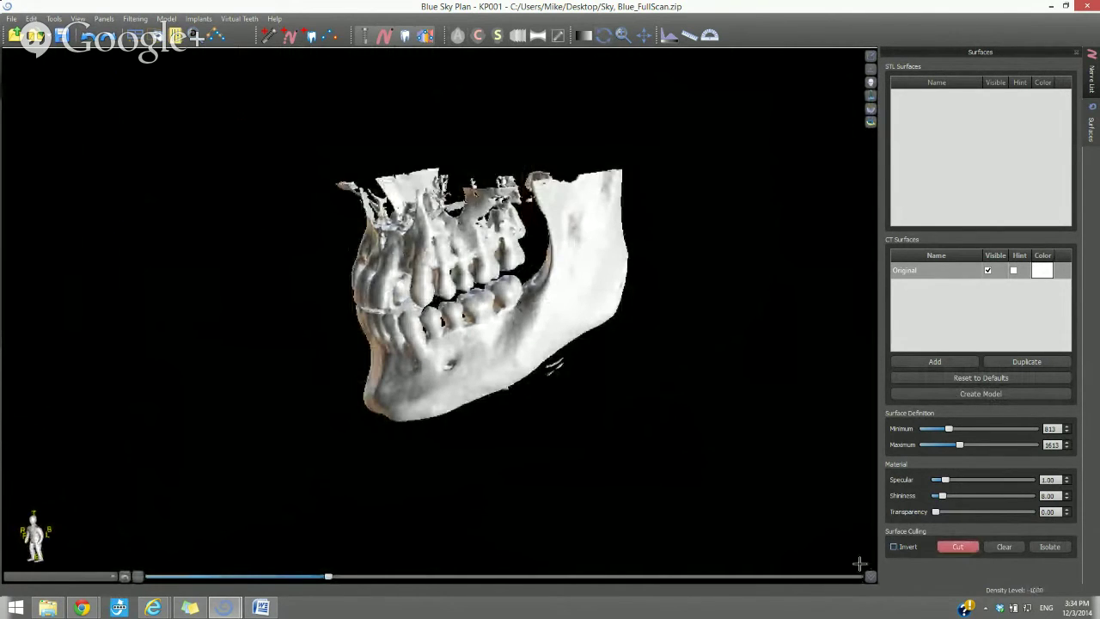
click(513, 157)
mouse_move(531, 222)
mouse_down()
mouse_move(528, 256)
mouse_move(435, 302)
mouse_move(400, 300)
mouse_move(357, 131)
mouse_up()
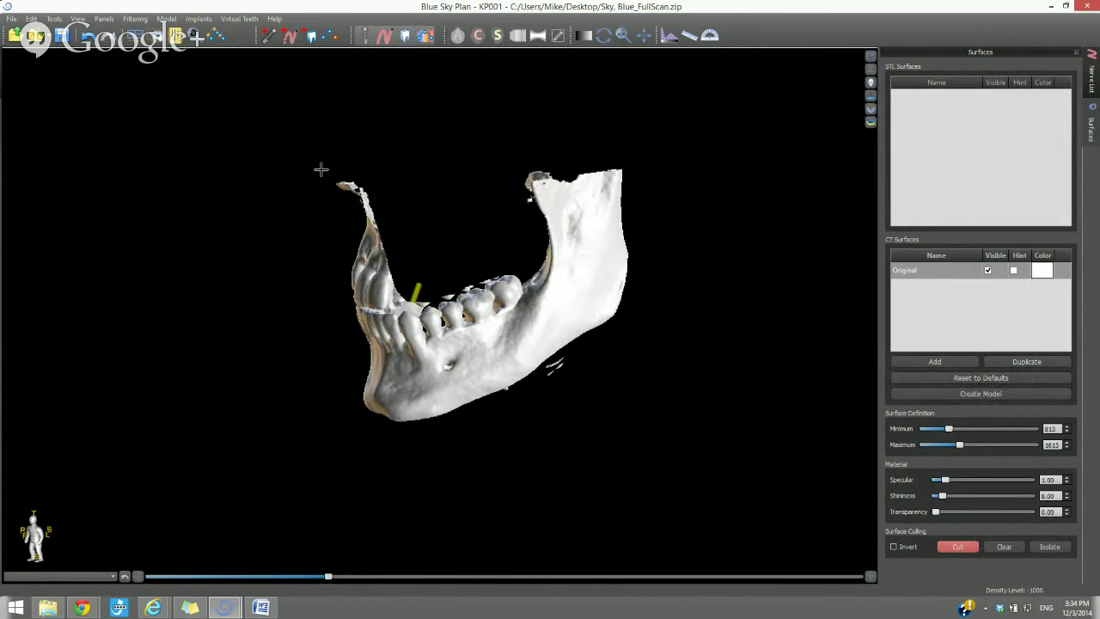
mouse_move(419, 277)
mouse_down()
mouse_move(396, 305)
mouse_move(351, 309)
mouse_move(325, 194)
mouse_move(443, 160)
mouse_move(449, 168)
mouse_up()
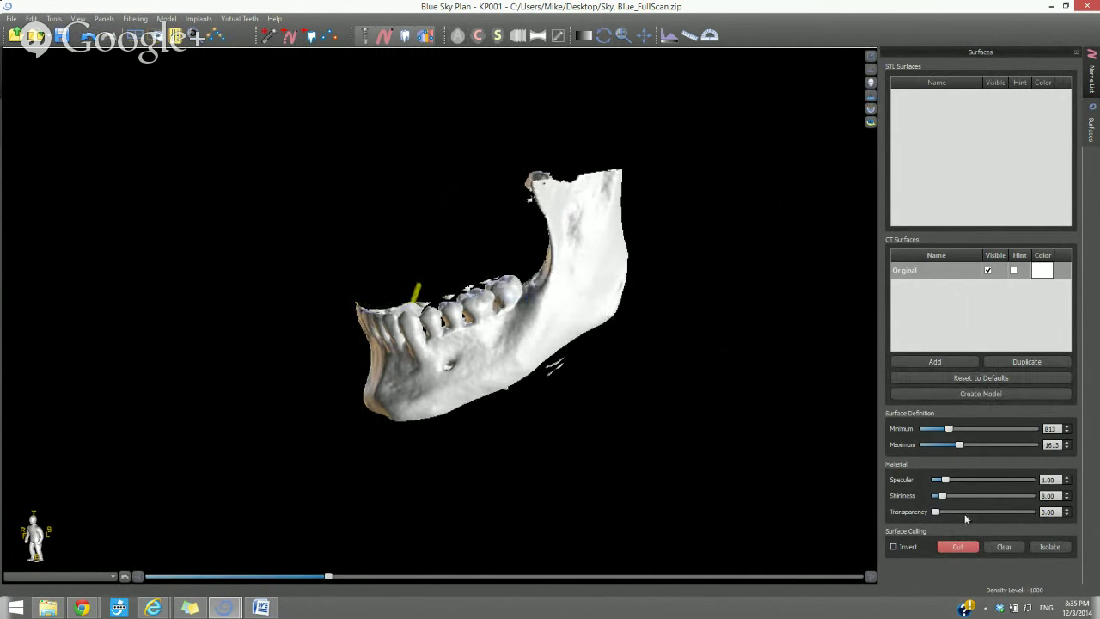
click(957, 547)
click(960, 550)
click(961, 553)
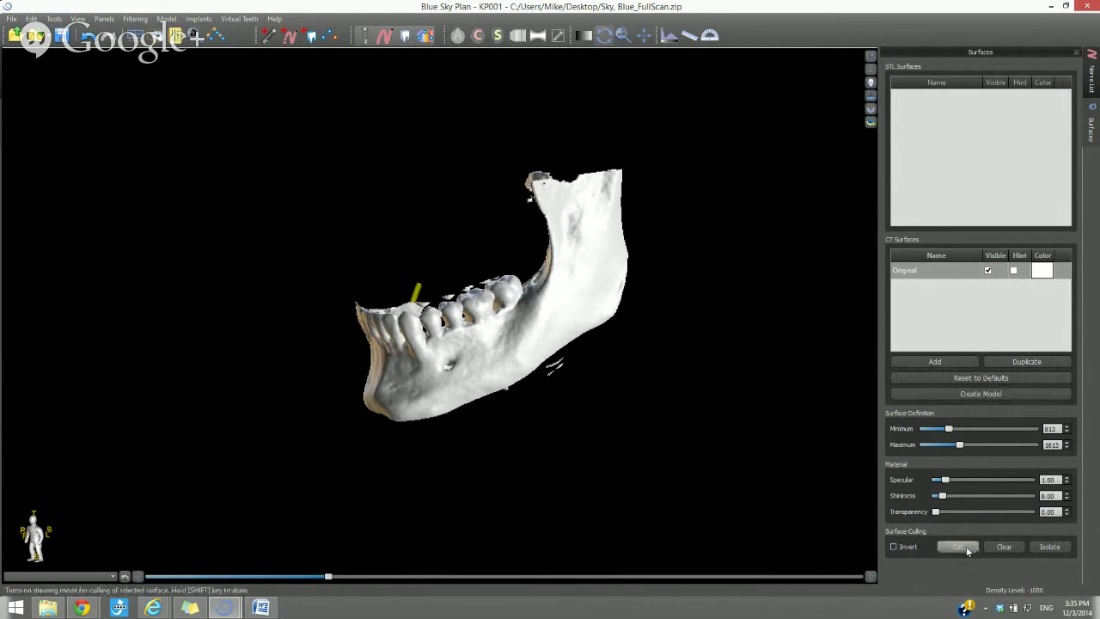
Reset the Original CT surface to its default settings and return to the multi-view layout.
click(975, 380)
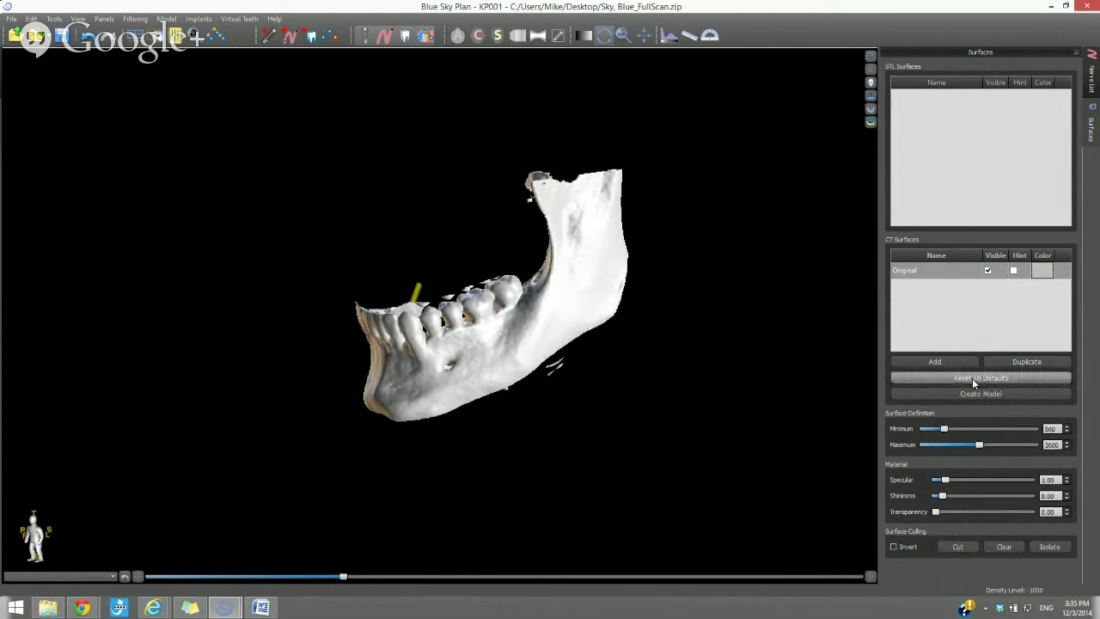
drag(455, 435, 784, 374)
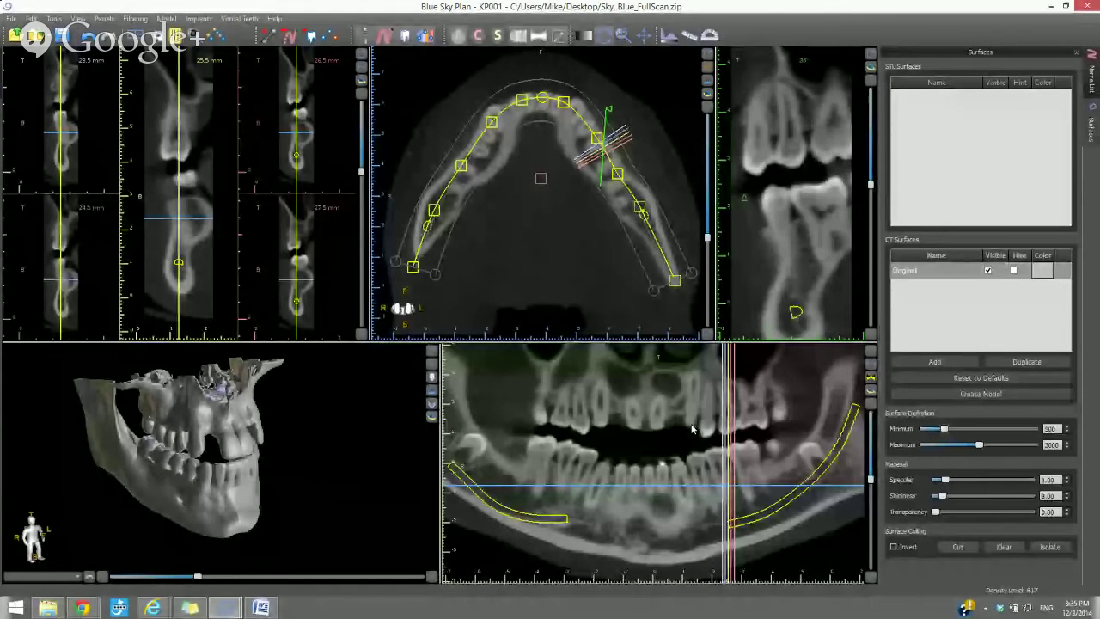
Switch to the maxilla panoramic curve, position the cross-sections at the upper right lateral incisor gap, and enlarge the main cross-section.
click(615, 424)
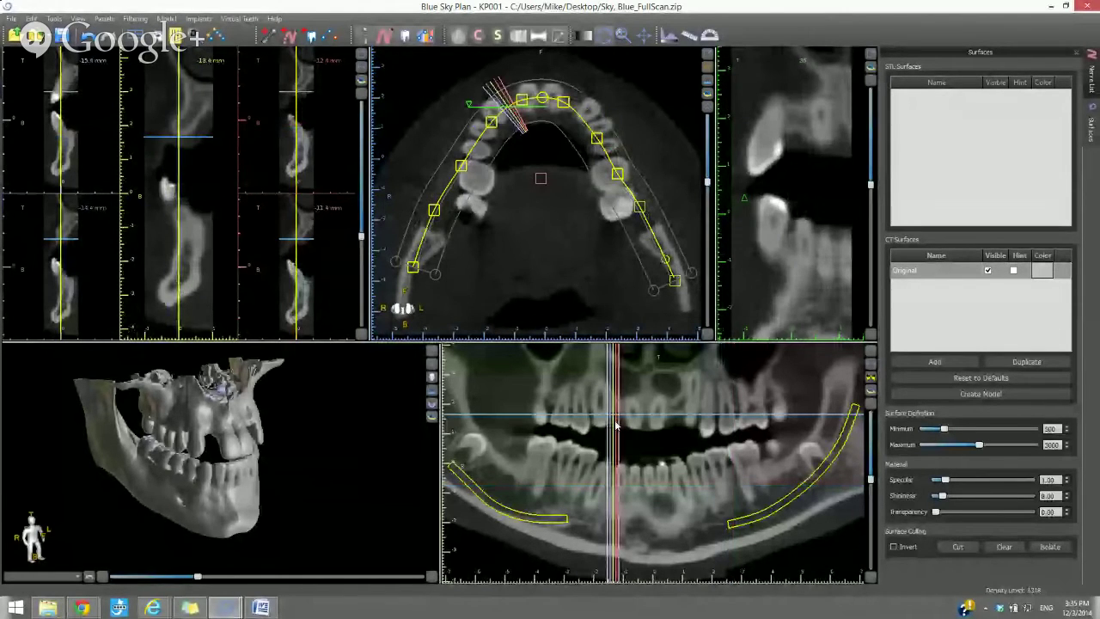
drag(616, 424, 622, 471)
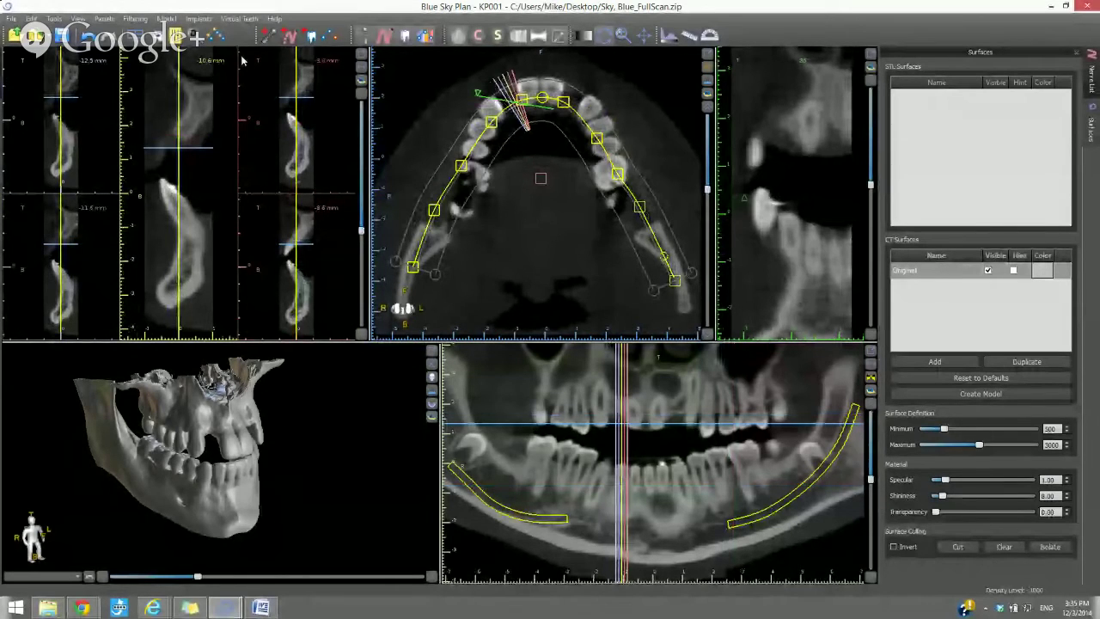
click(217, 35)
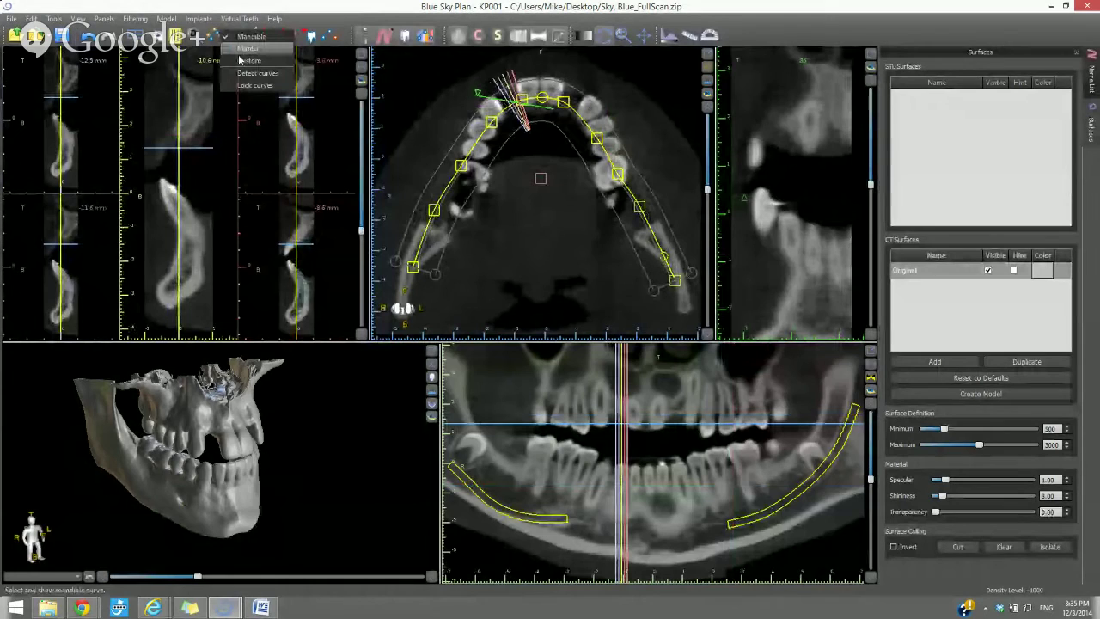
click(243, 50)
click(625, 422)
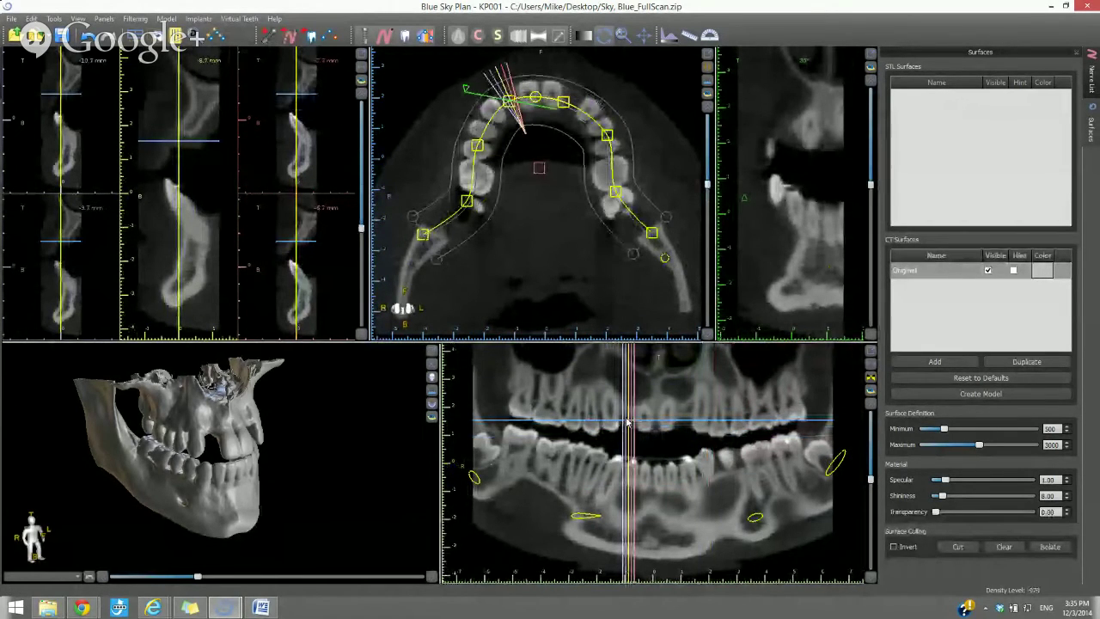
middle_drag(203, 172, 207, 213)
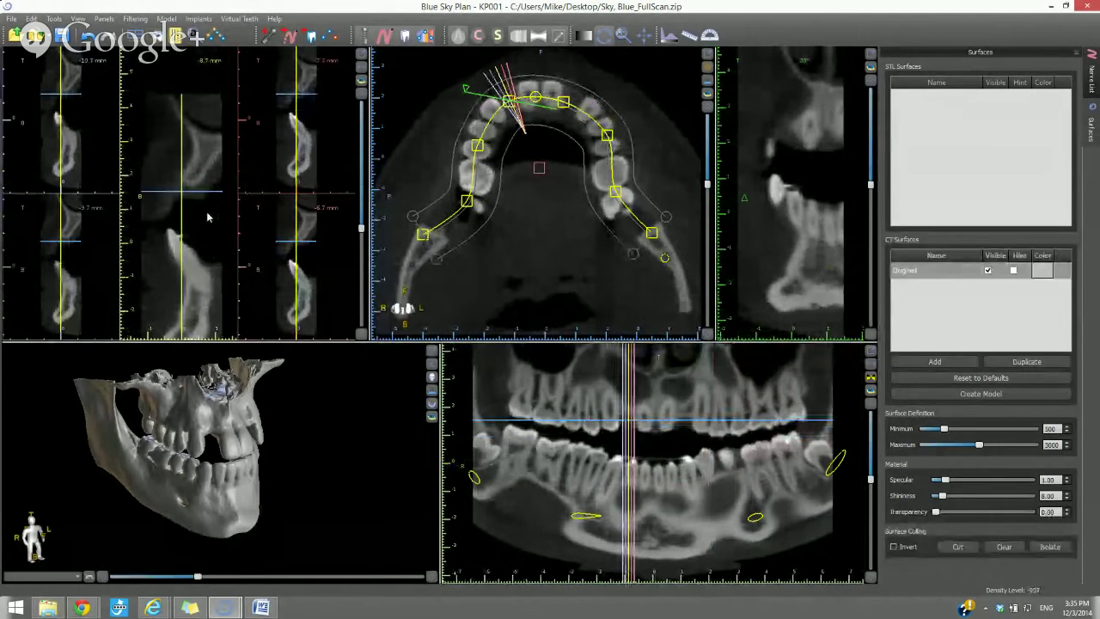
scroll(208, 217, up, 2)
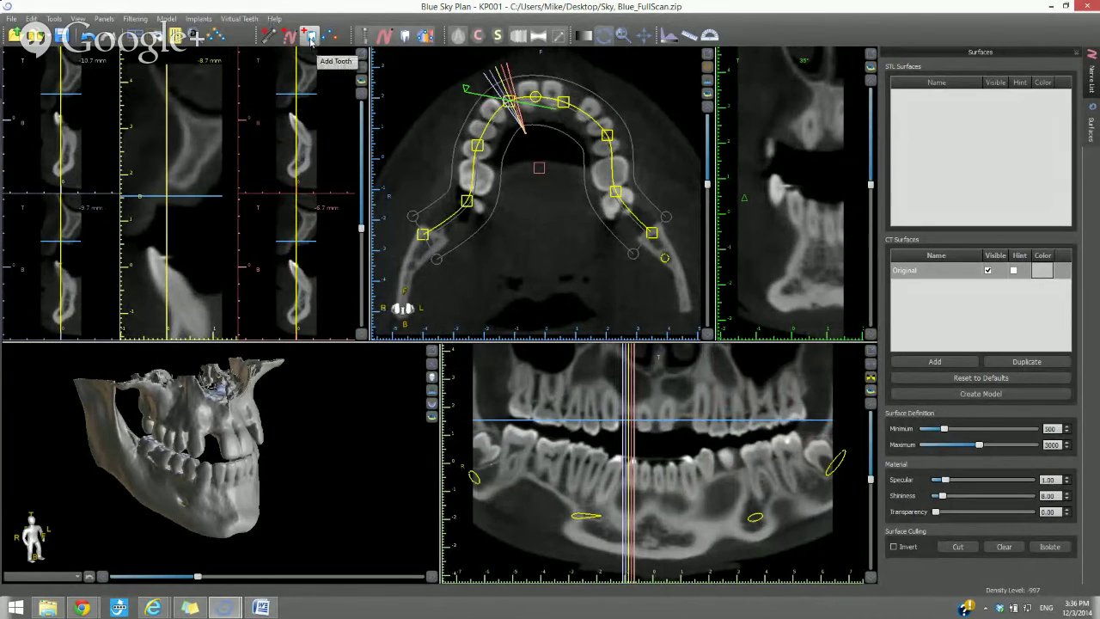
Start adding a new implant and compare the Max, One Stage and custom implant options.
click(271, 39)
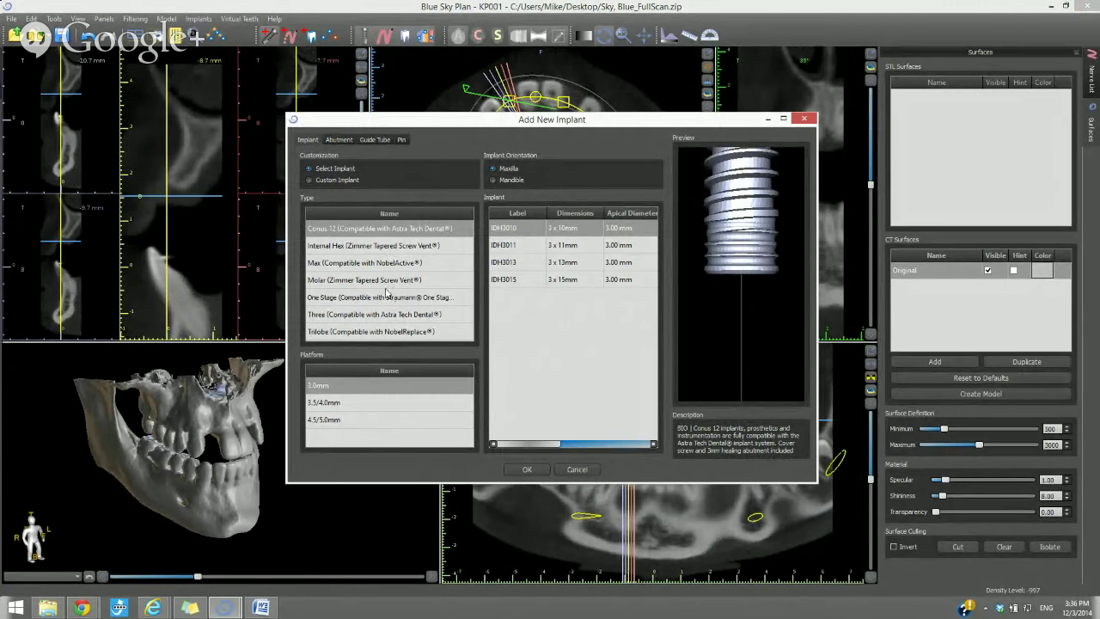
click(375, 246)
click(375, 262)
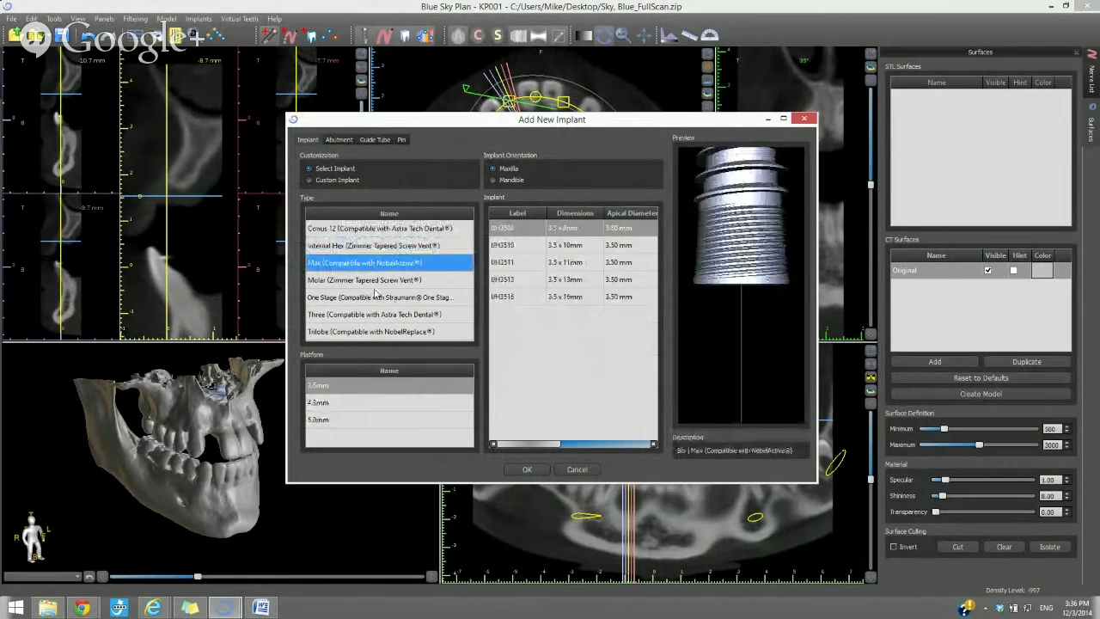
click(375, 297)
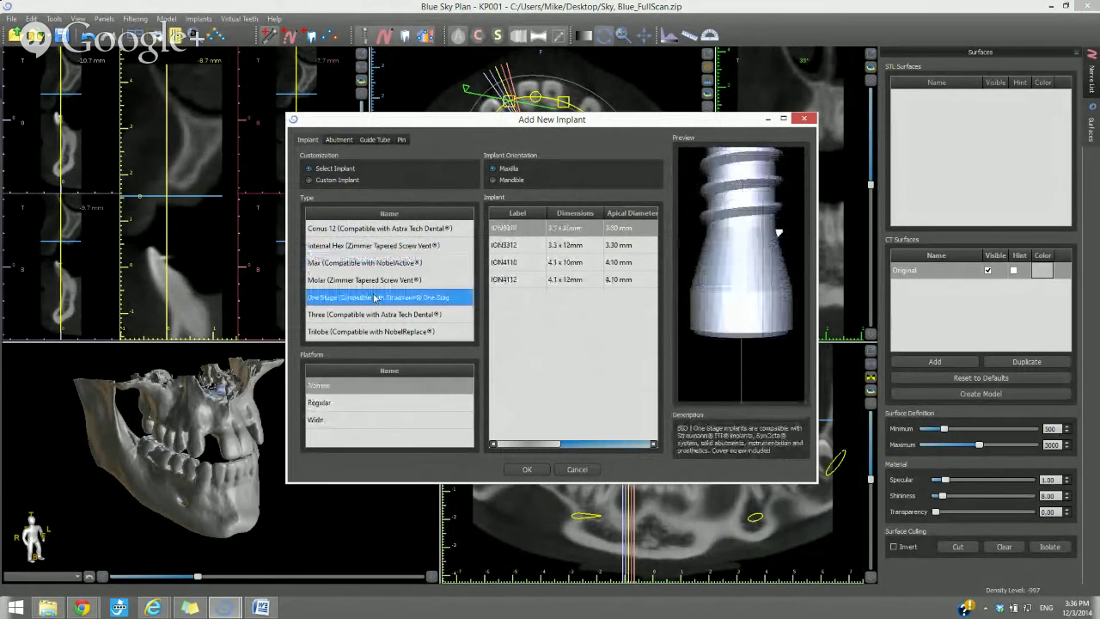
click(309, 179)
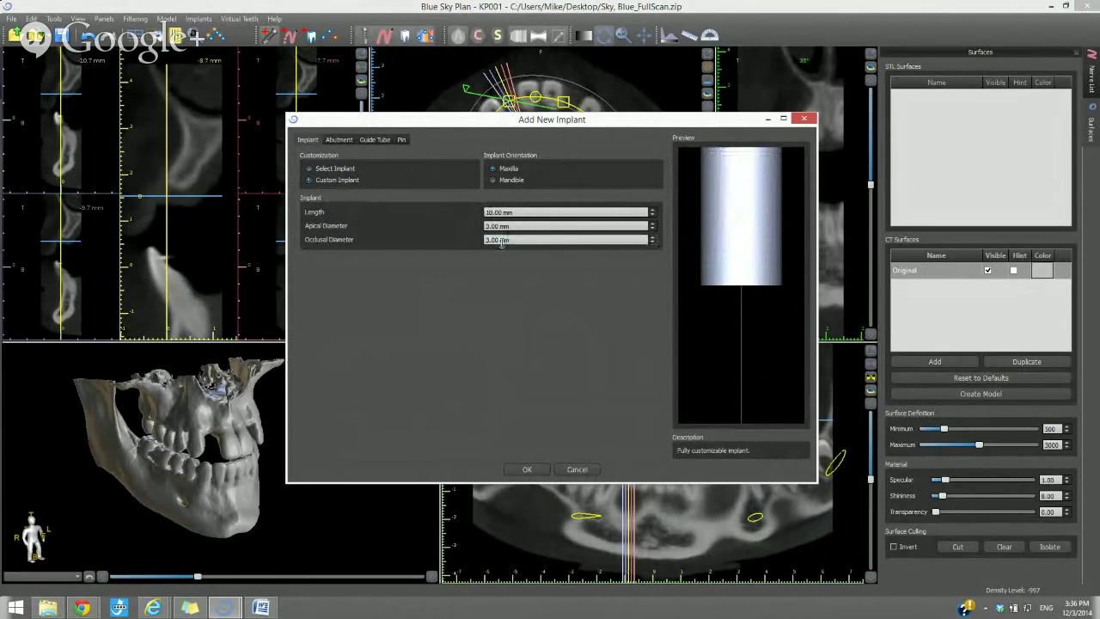
click(327, 169)
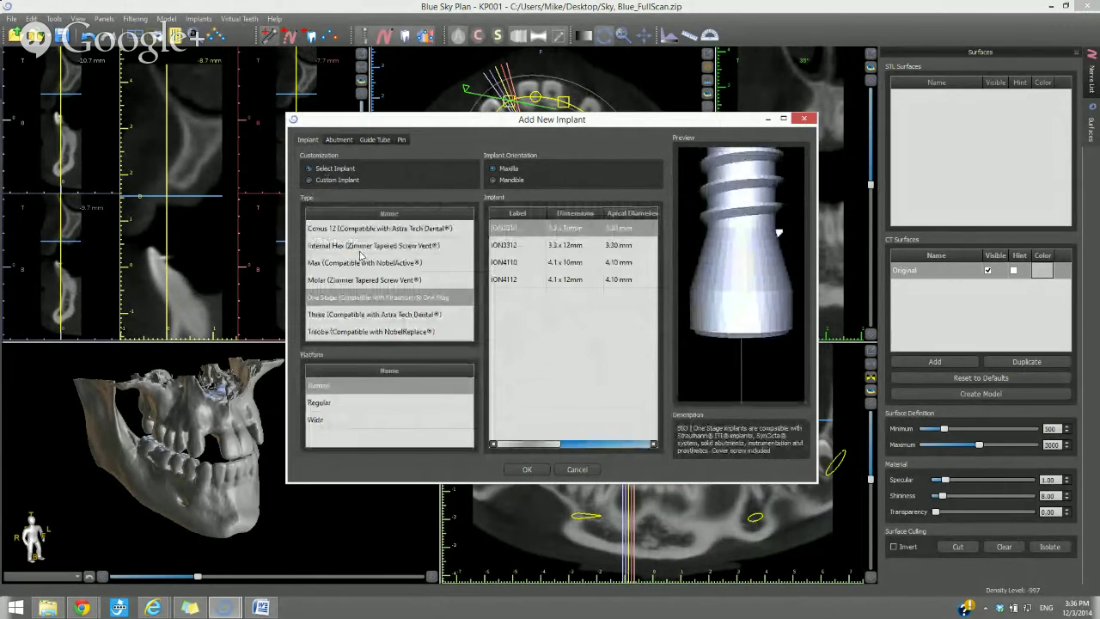
Choose the Internal Hex implant IH3710, 3.7 x 10 mm, with the 3.5 mm platform and Maxilla orientation, and confirm the selection.
click(361, 246)
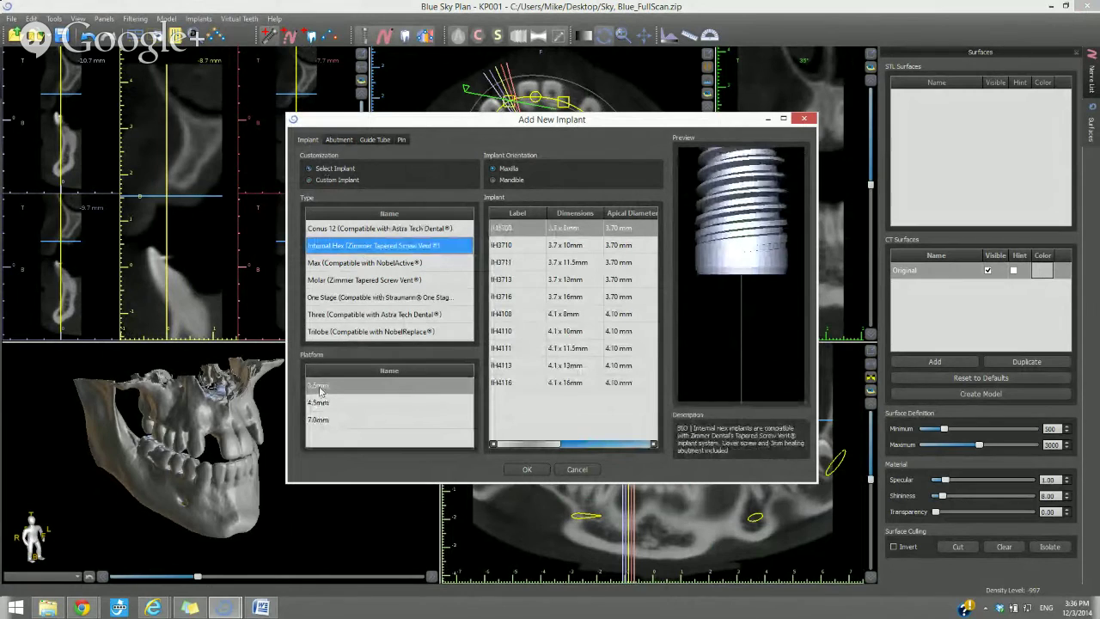
click(319, 420)
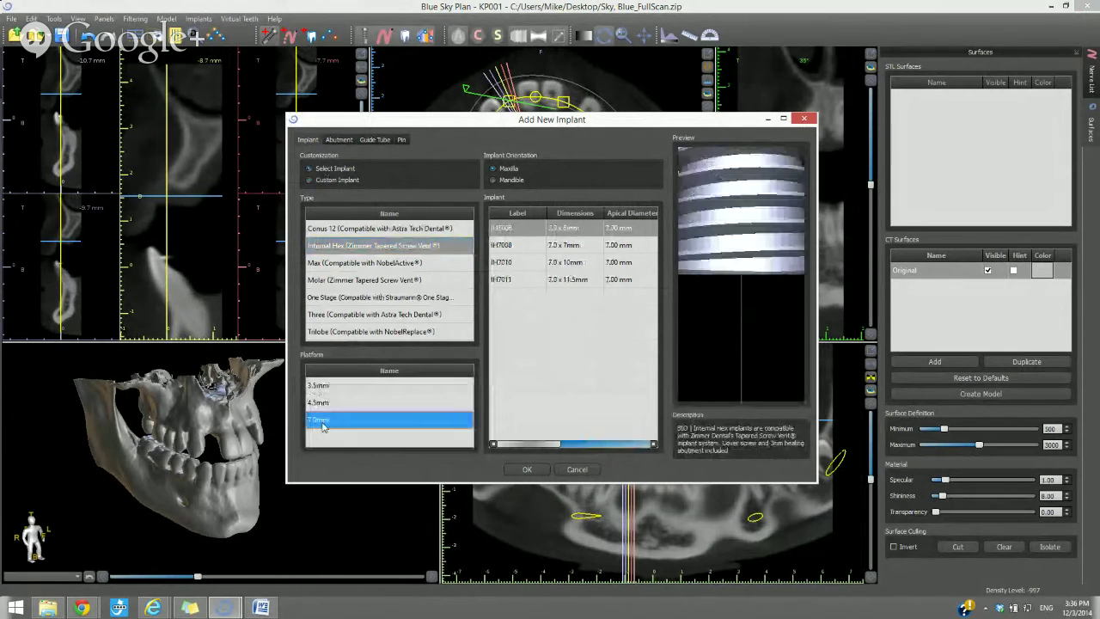
click(327, 386)
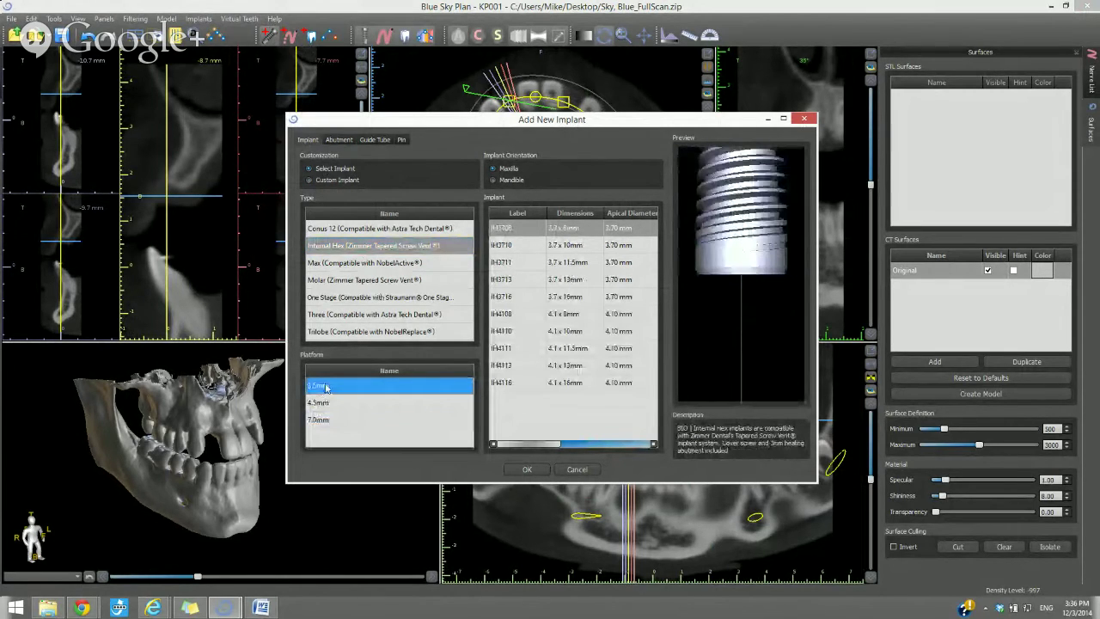
click(515, 247)
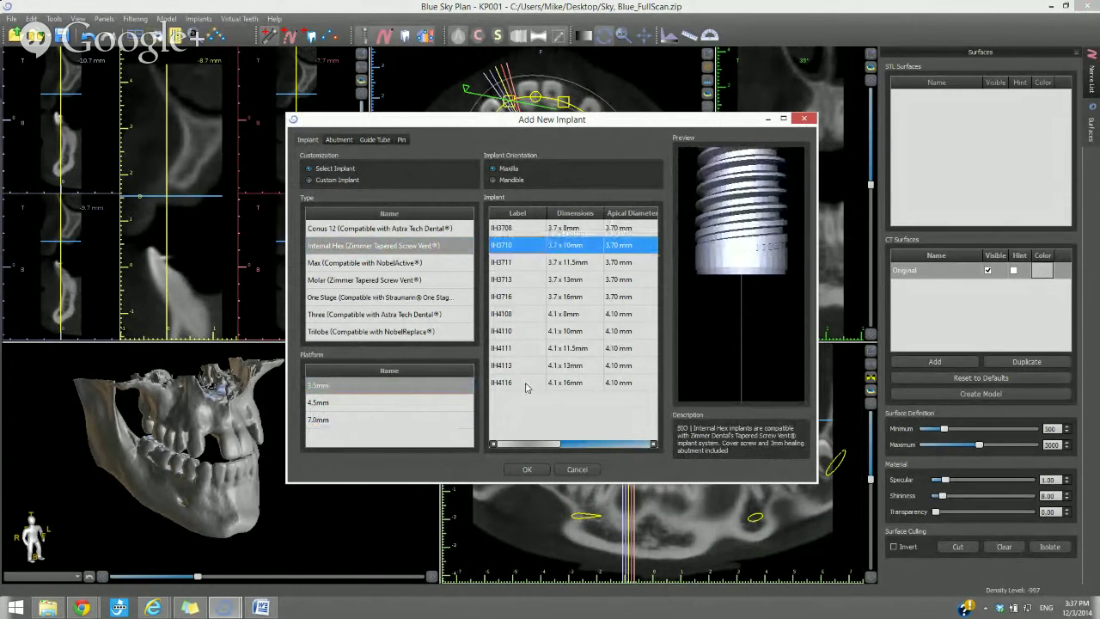
click(505, 182)
click(507, 169)
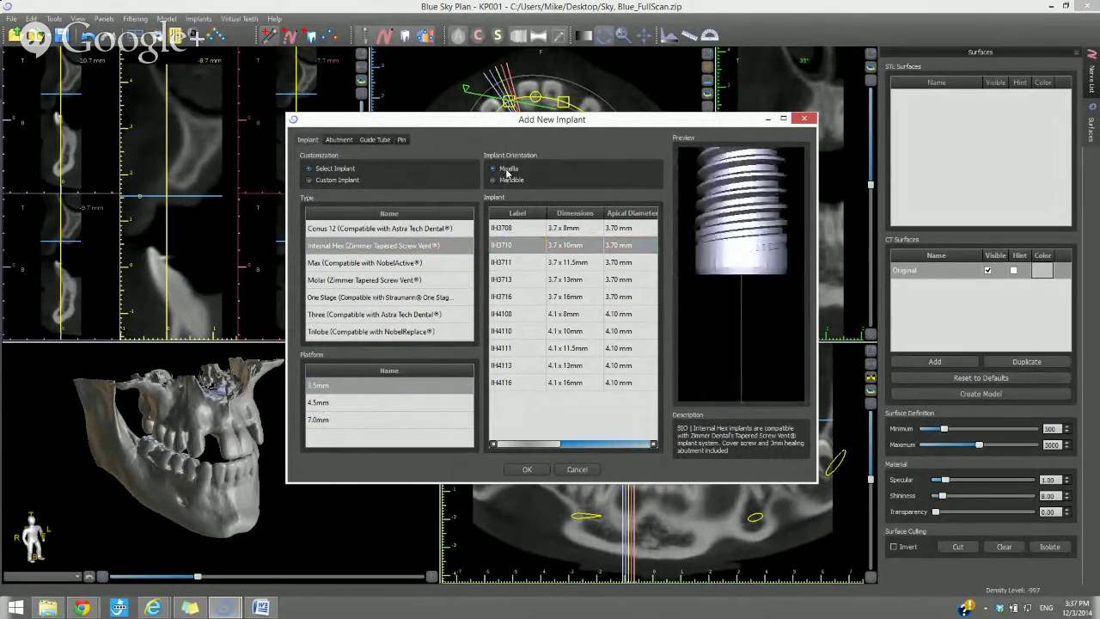
click(526, 470)
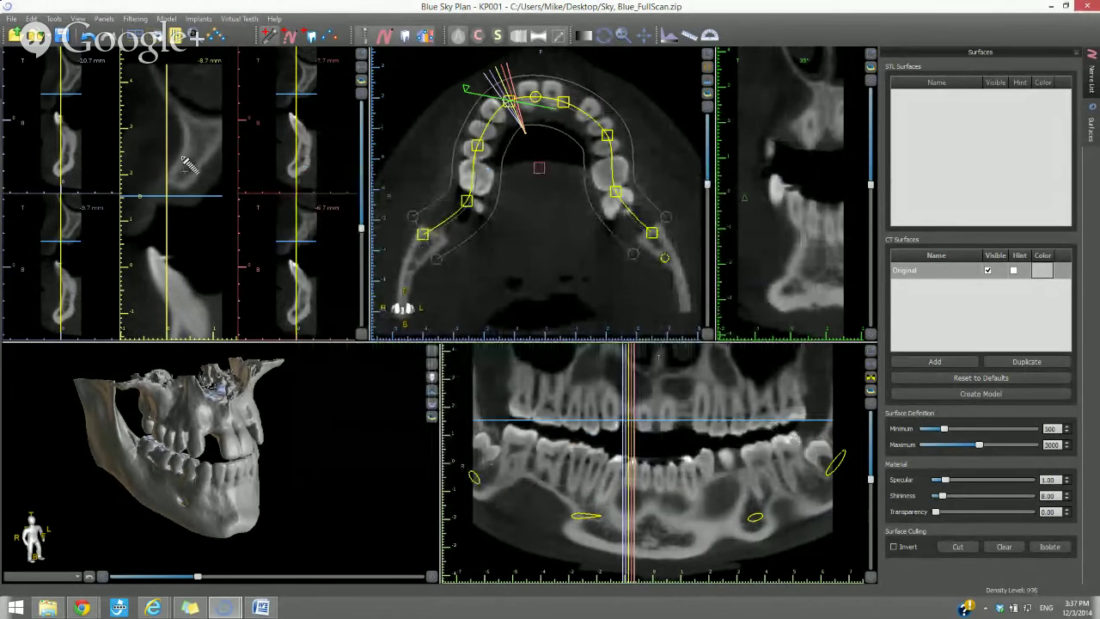
Place the implant in the maxillary ridge on the main cross-section, then reposition and tilt it to follow the bone.
click(190, 154)
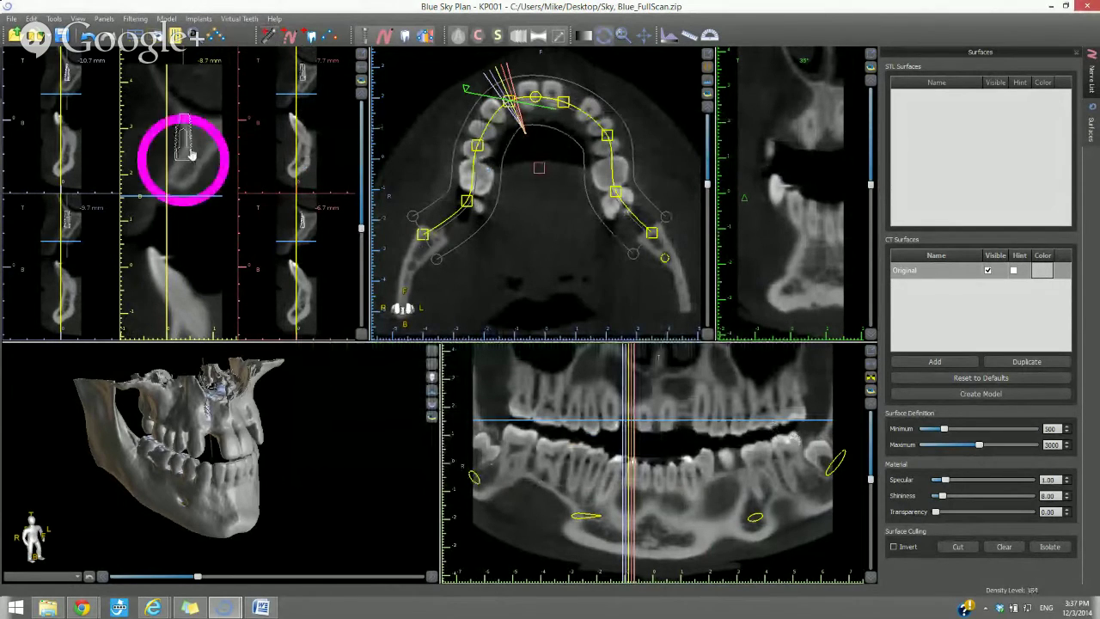
drag(190, 154, 191, 167)
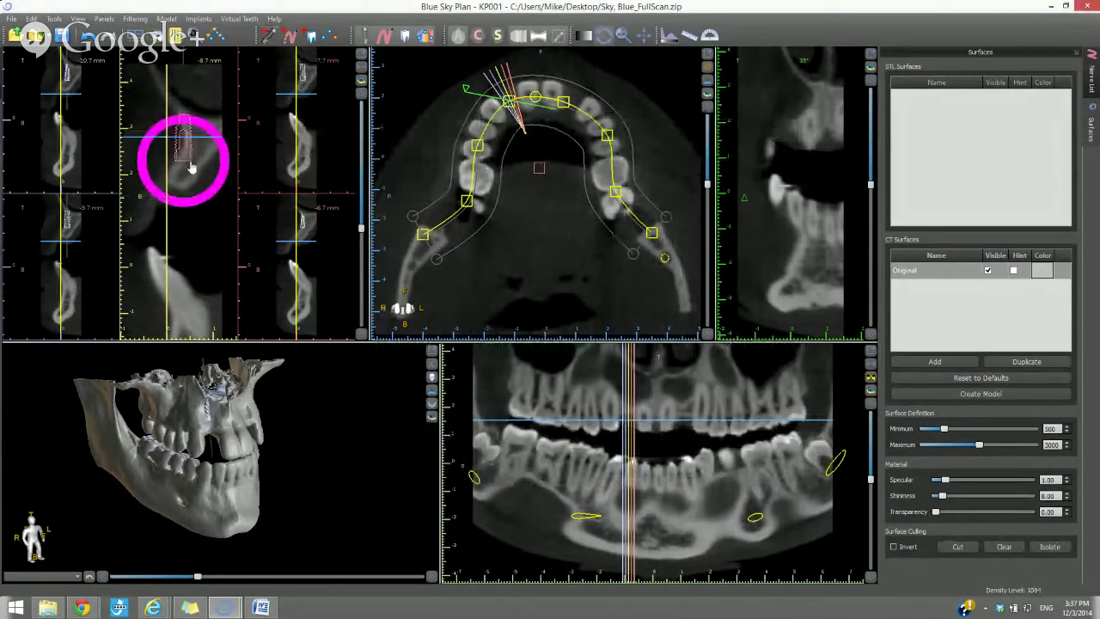
mouse_move(192, 168)
mouse_down()
mouse_move(182, 176)
mouse_move(194, 148)
mouse_move(206, 151)
mouse_move(183, 180)
mouse_up()
scroll(777, 281, up, 3)
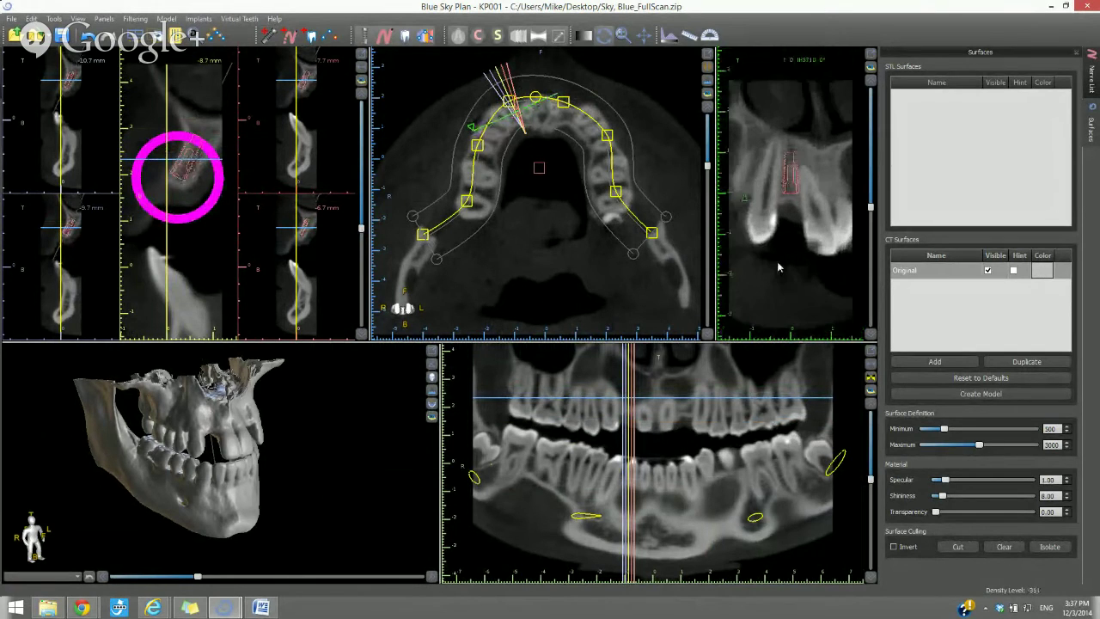
Adjust the implant between the adjacent roots in the oblique slice, and rotate the slice around it to check the surrounding bone.
click(784, 191)
drag(784, 190, 784, 191)
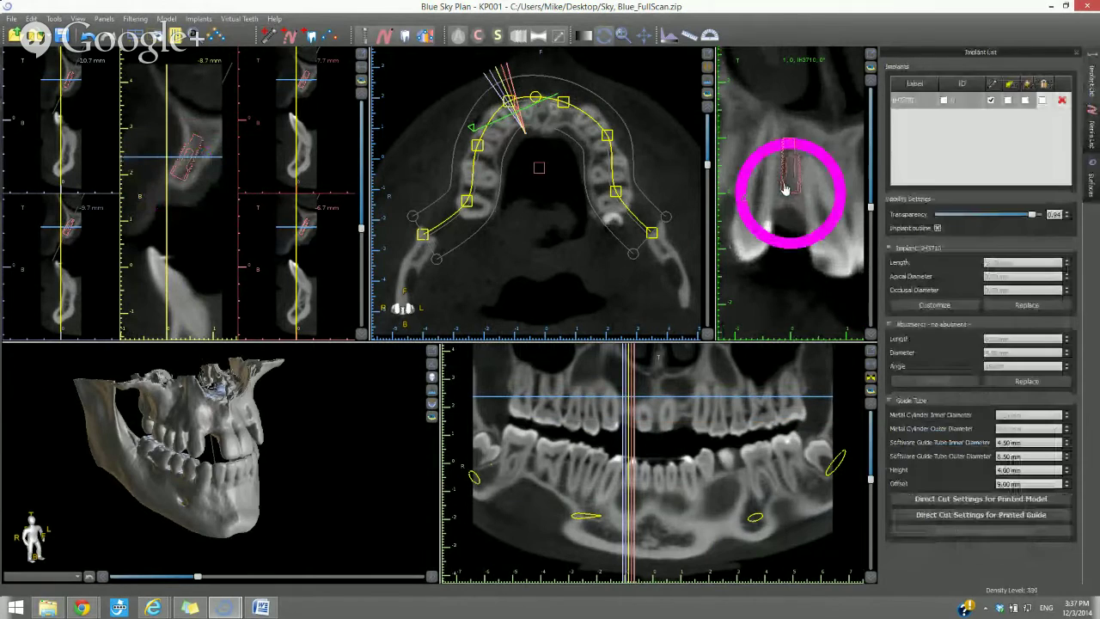
drag(785, 188, 785, 188)
right_click(512, 110)
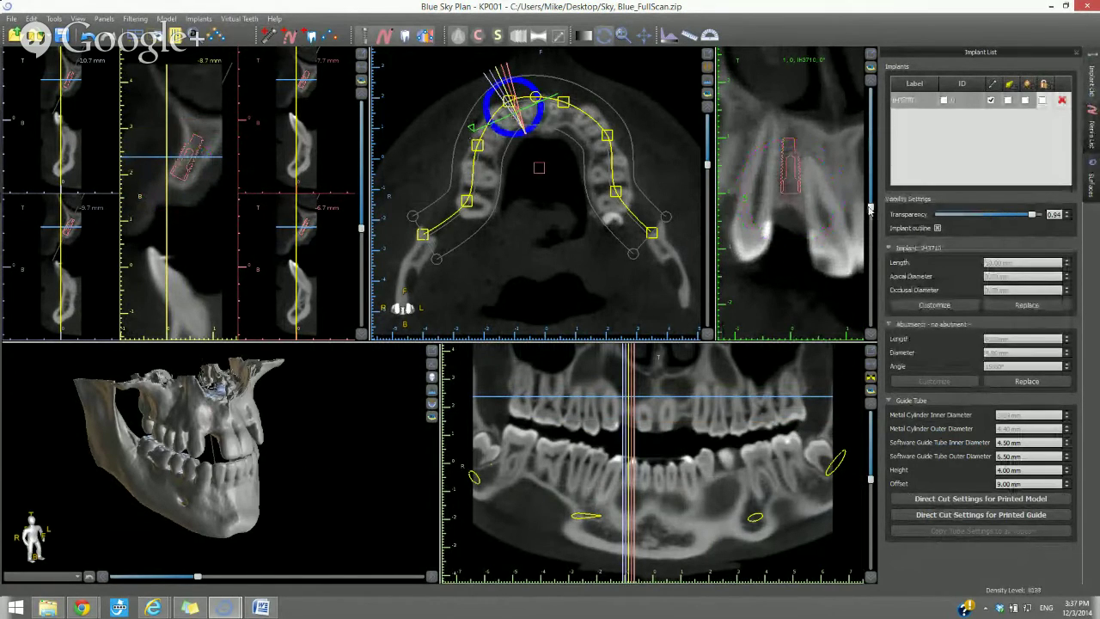
mouse_move(870, 221)
mouse_down()
mouse_move(870, 240)
mouse_move(864, 224)
mouse_up()
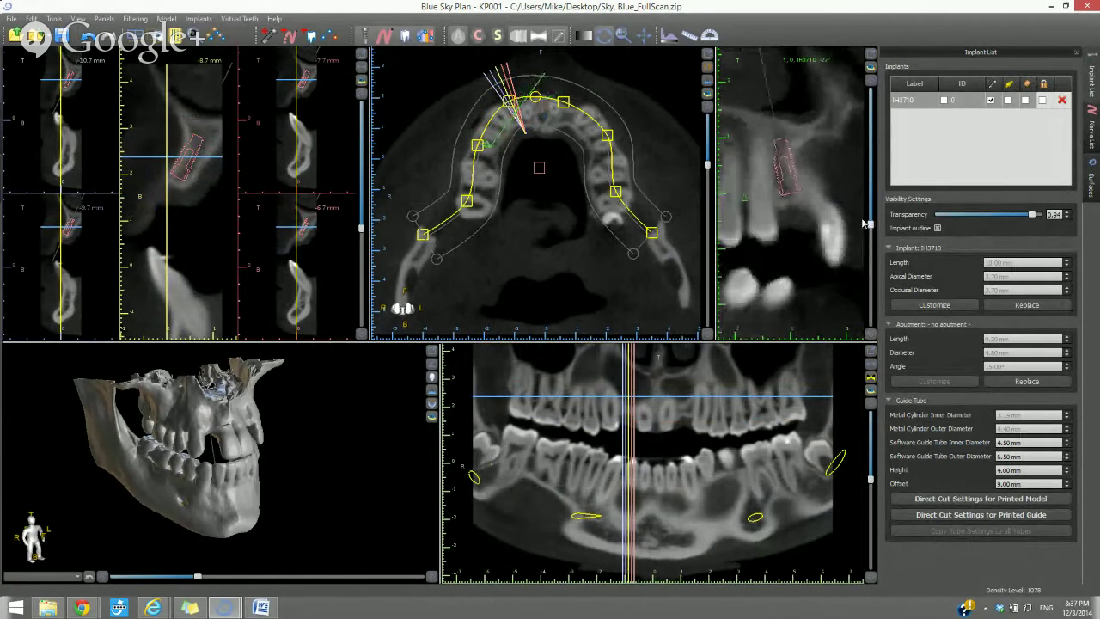
click(792, 189)
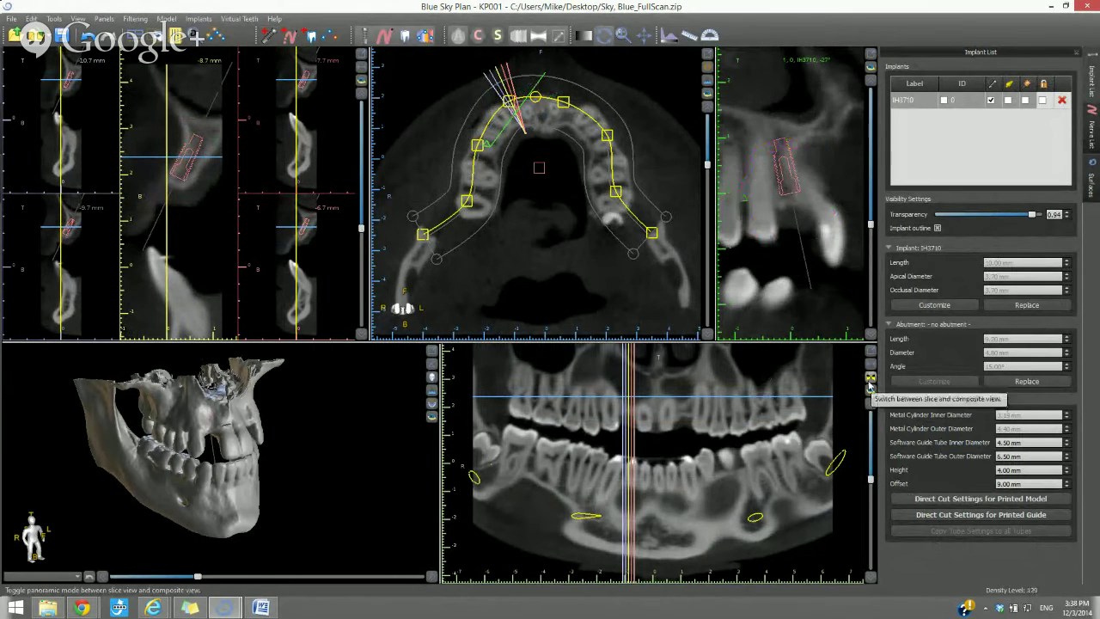
Step through the individual panoramic slices of the jaw and return the panoramic panel to composite view.
click(870, 579)
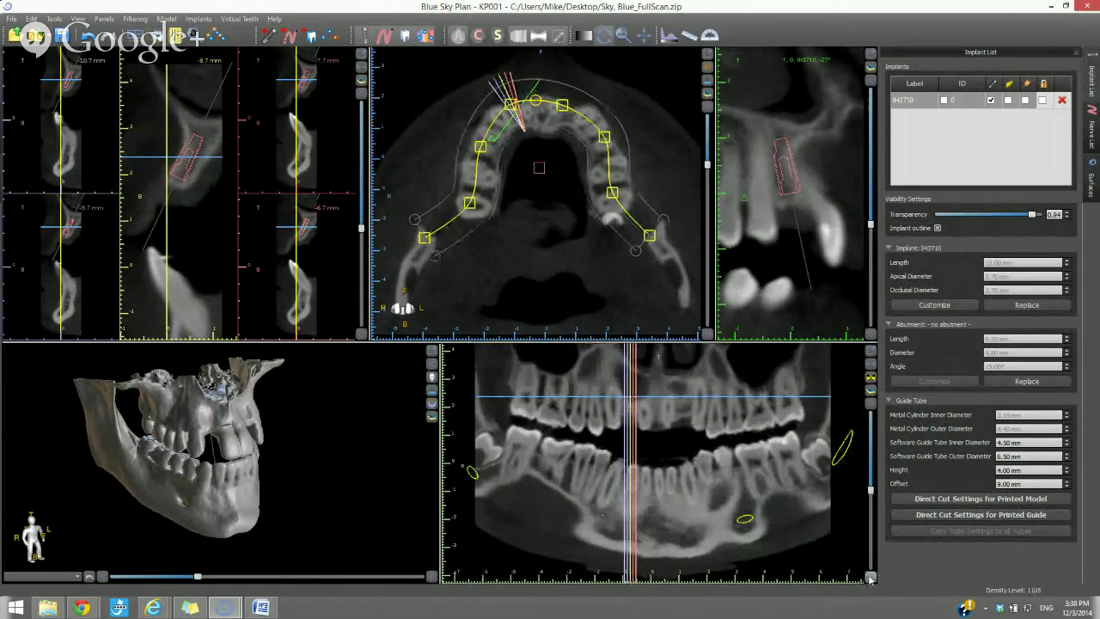
click(870, 578)
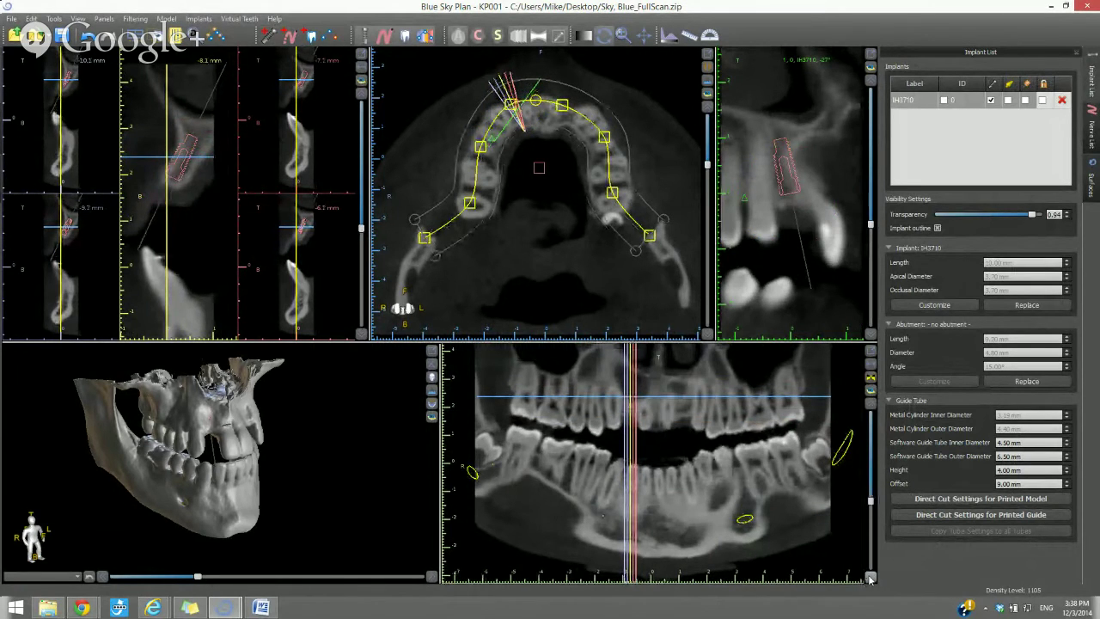
click(870, 578)
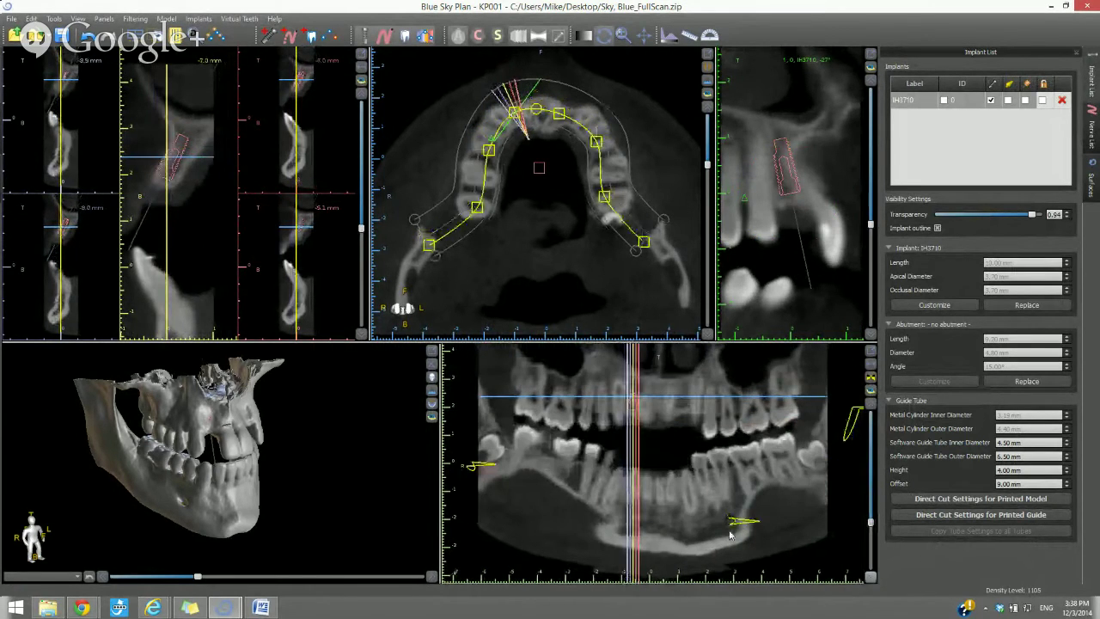
scroll(593, 431, down, 2)
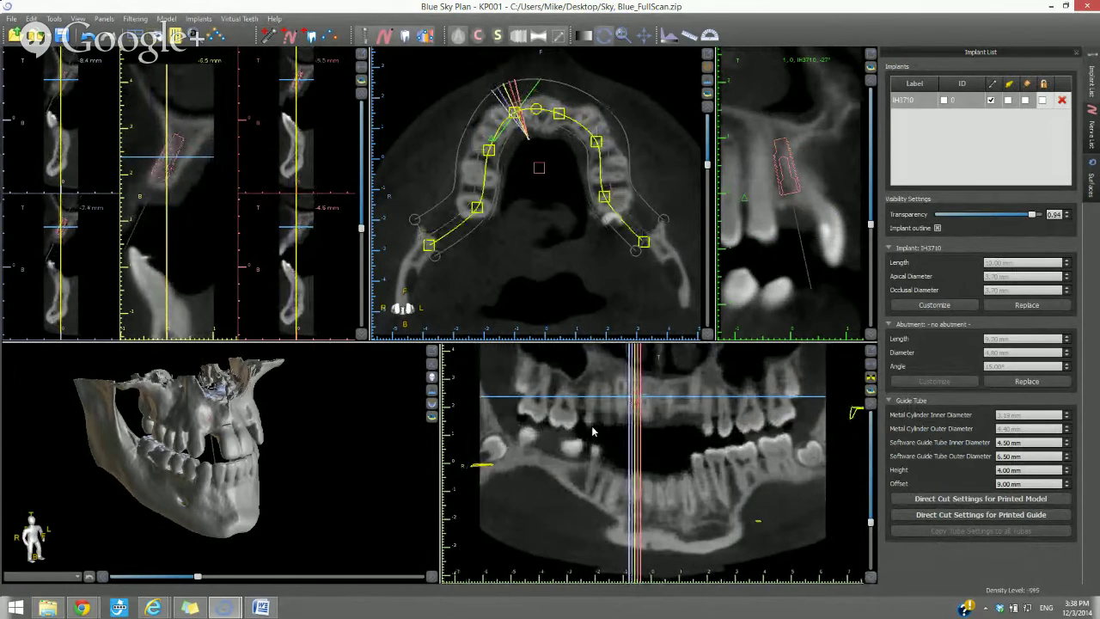
click(590, 428)
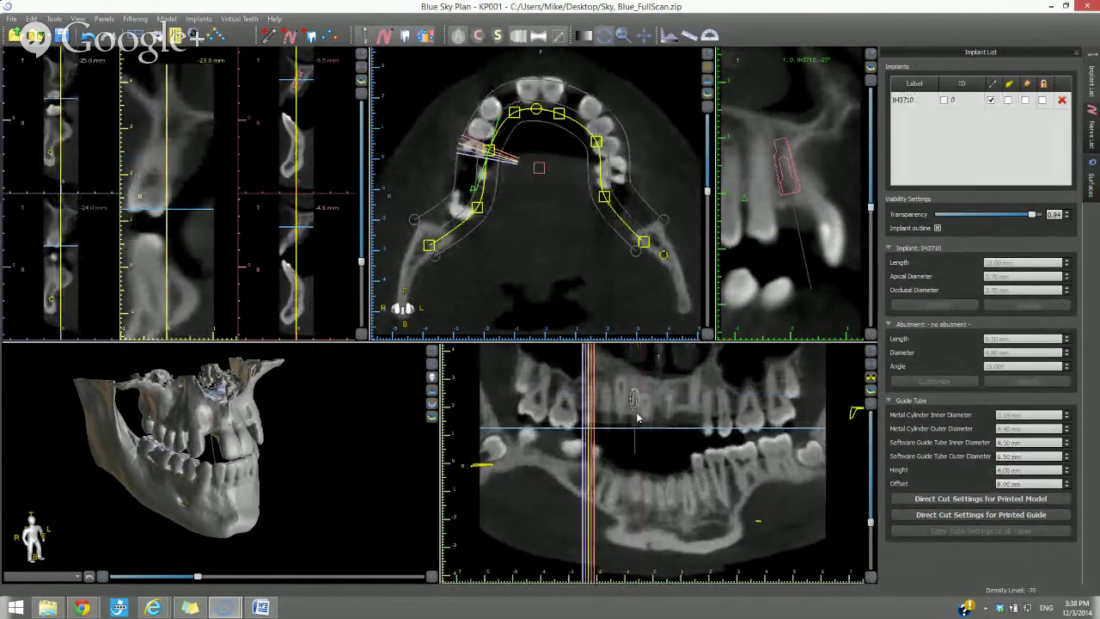
click(870, 379)
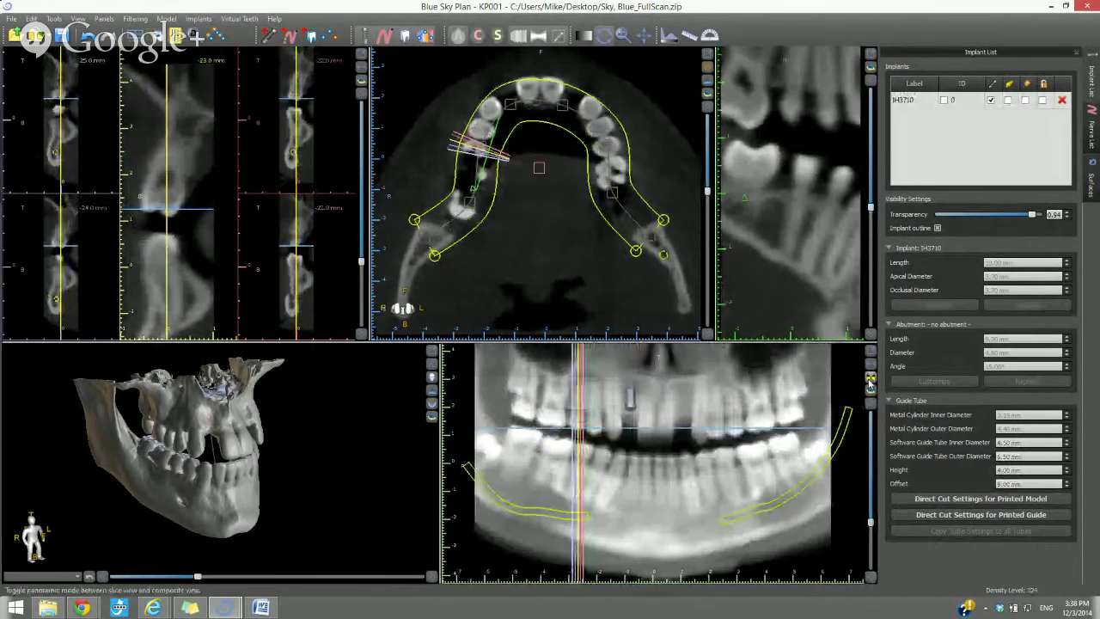
Raise the 3D model's density threshold to expose the selected implant, and browse the cross-sections around it.
click(631, 402)
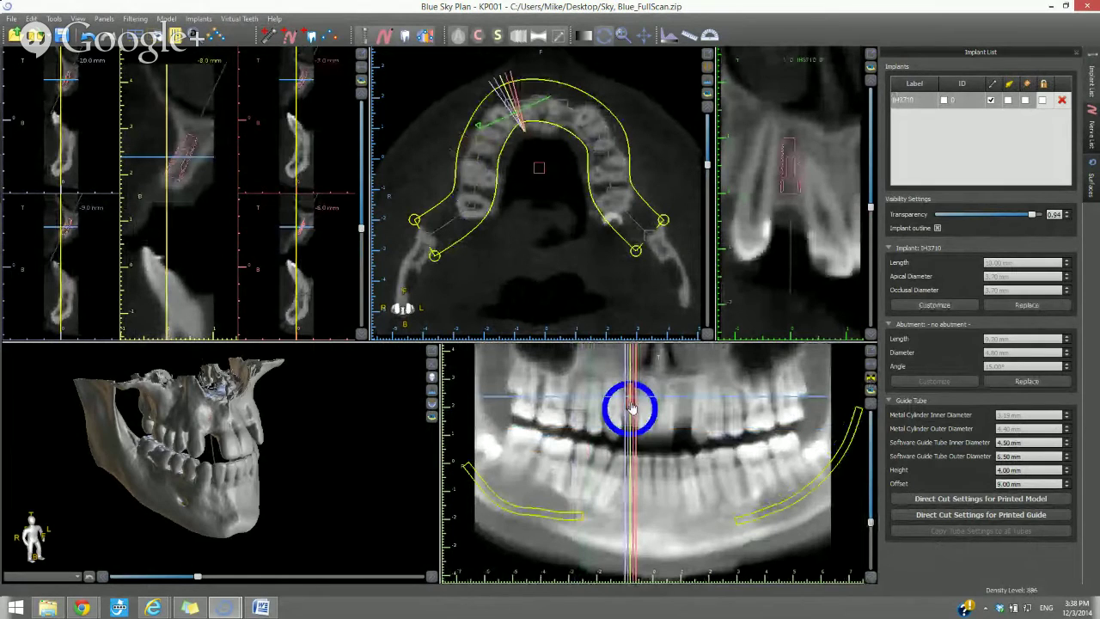
drag(197, 576, 225, 575)
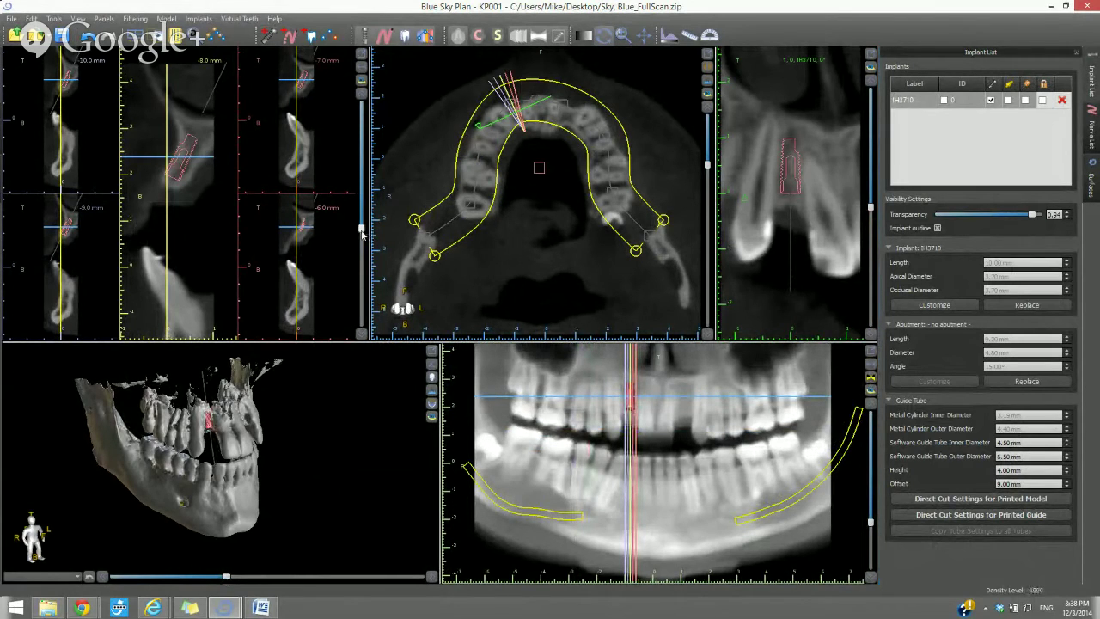
drag(362, 231, 361, 239)
scroll(361, 239, down, 3)
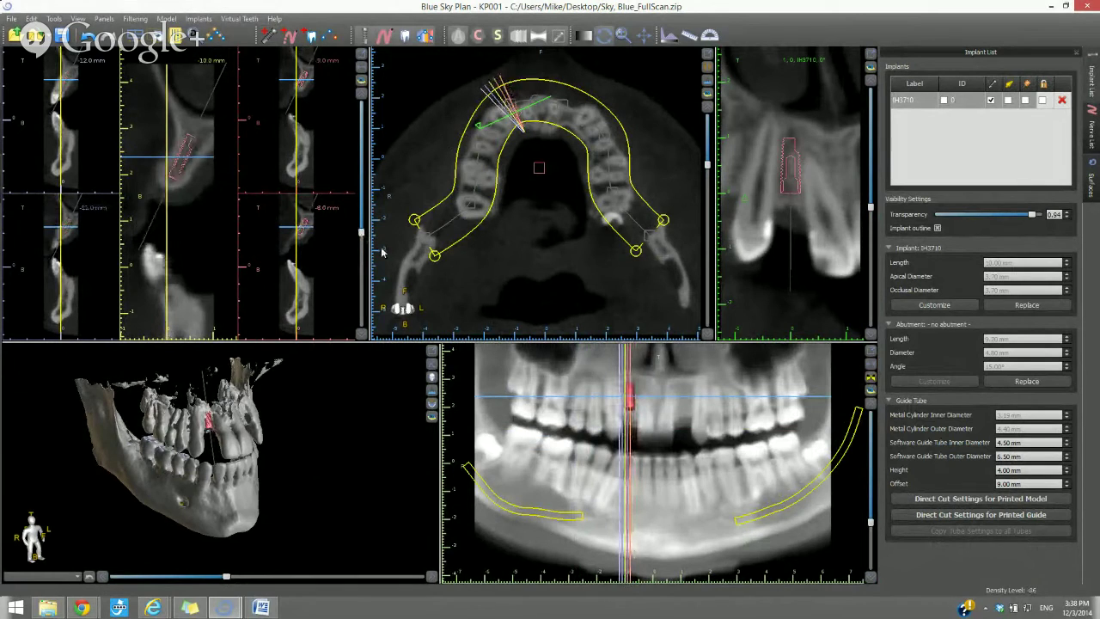
Duplicate the IH3710 implant and move the copy to the upper jaw site on the other side of the midline.
click(628, 406)
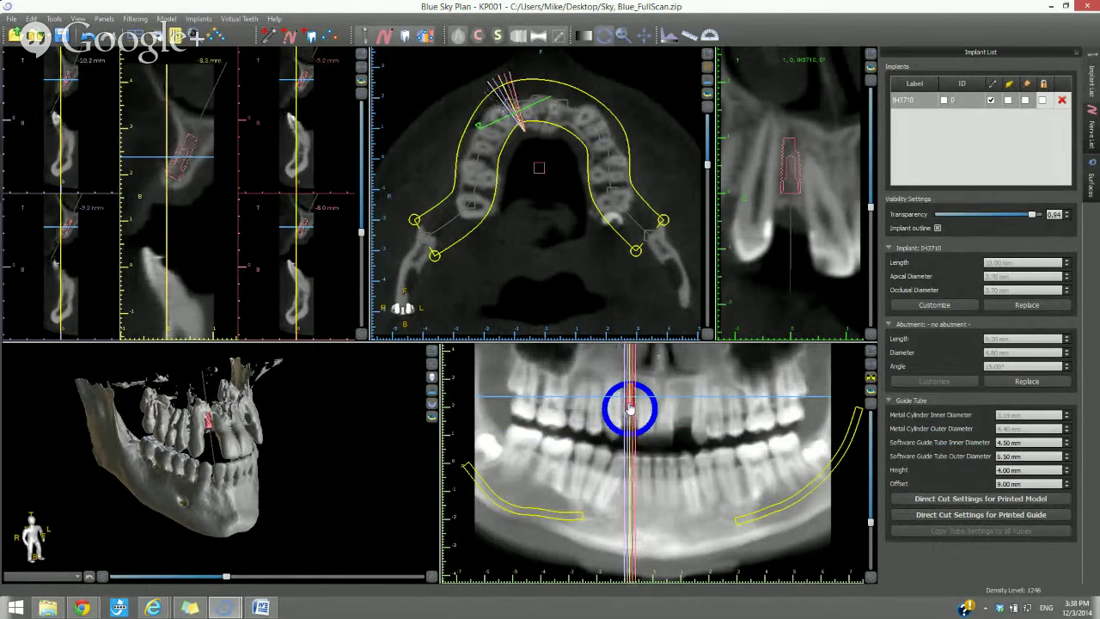
right_click(630, 407)
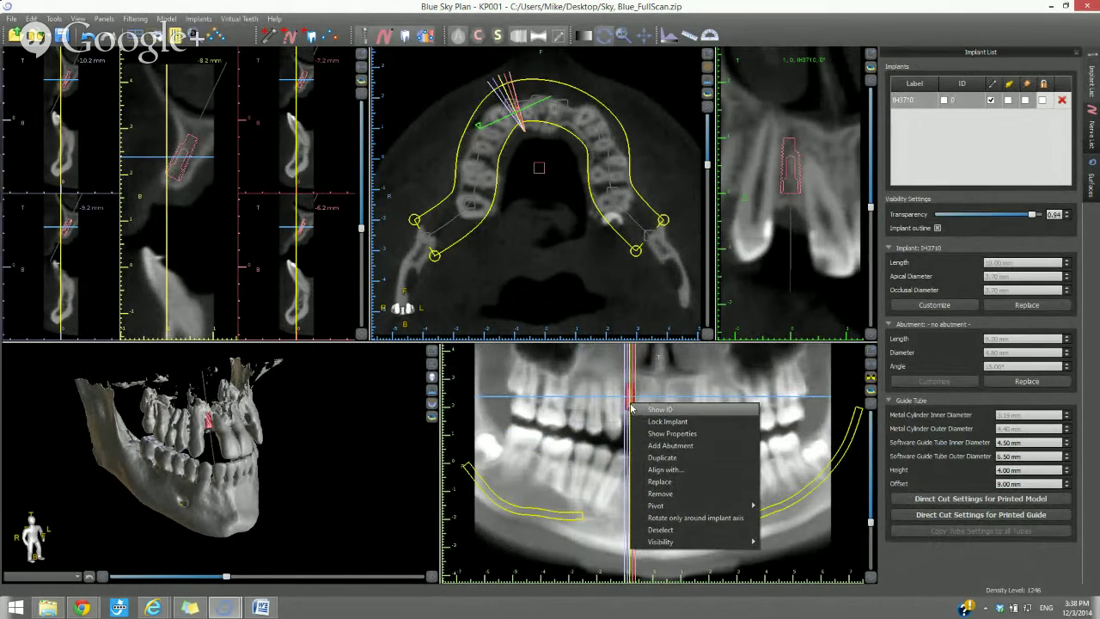
click(663, 464)
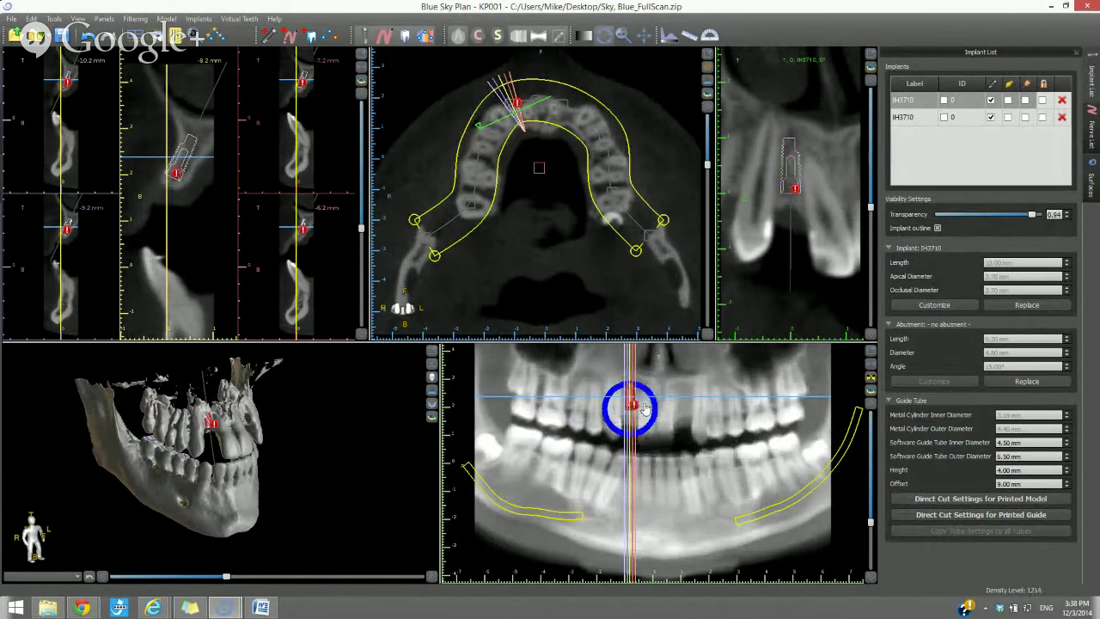
drag(645, 410, 682, 411)
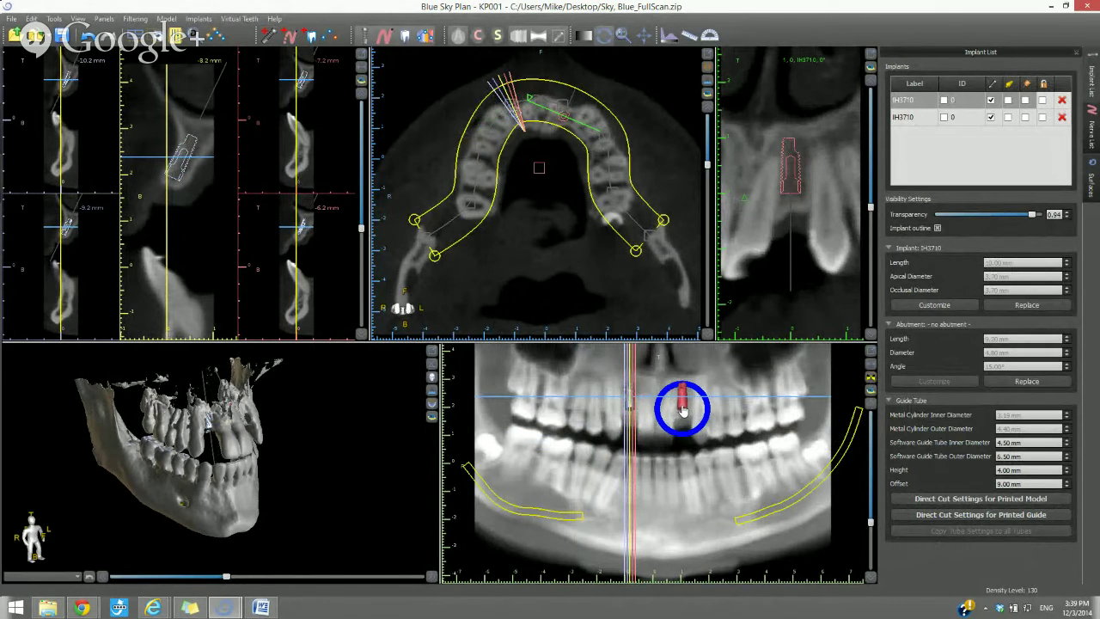
Select the original implant and inspect it in the cross-section and implant-axis views.
mouse_move(683, 411)
mouse_down()
mouse_move(617, 411)
mouse_move(629, 411)
mouse_up()
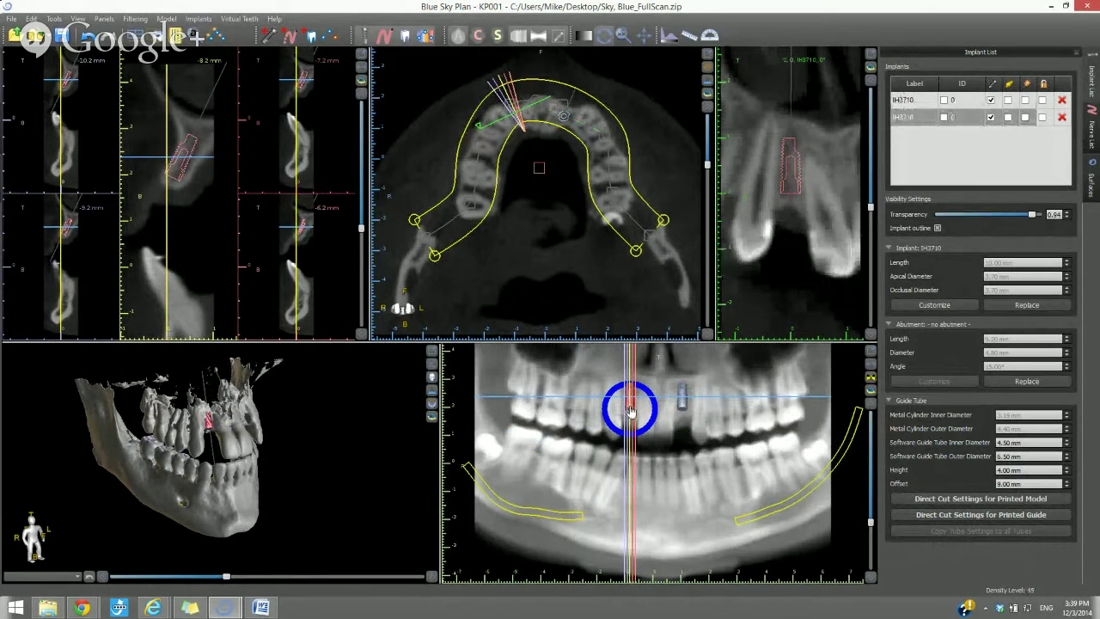
click(179, 171)
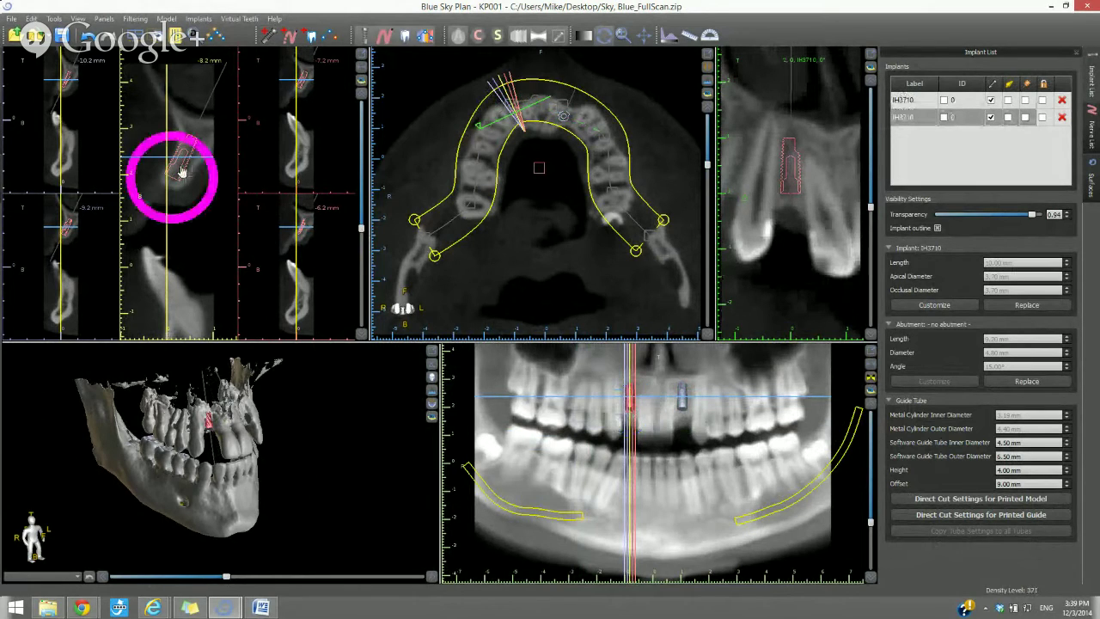
click(790, 192)
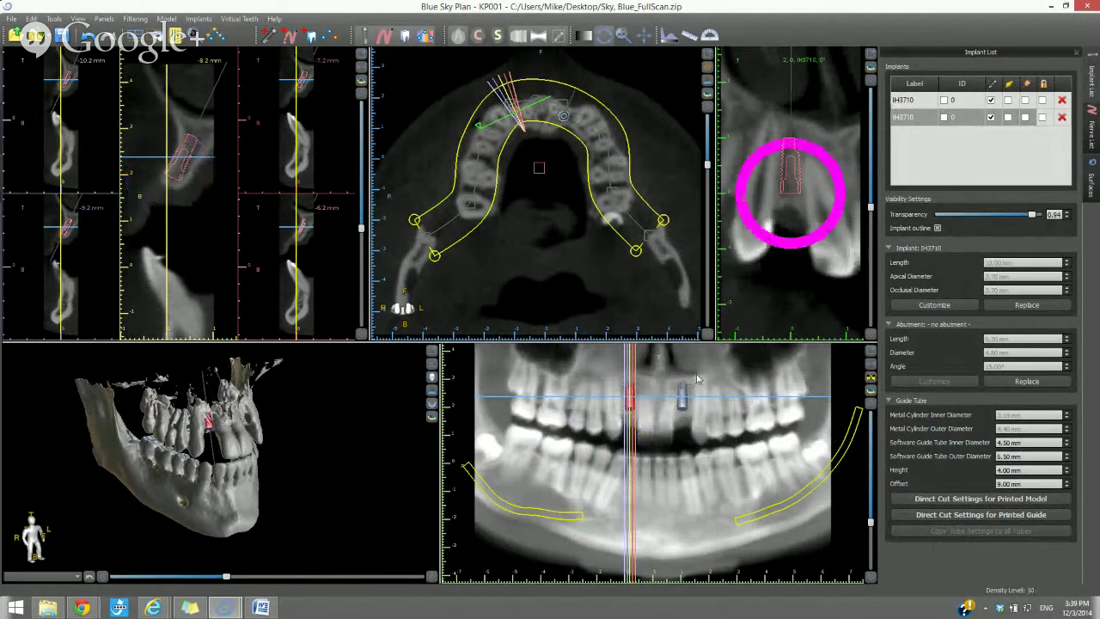
Select the duplicated implant and step back and forth through the cross-sections around it.
click(681, 408)
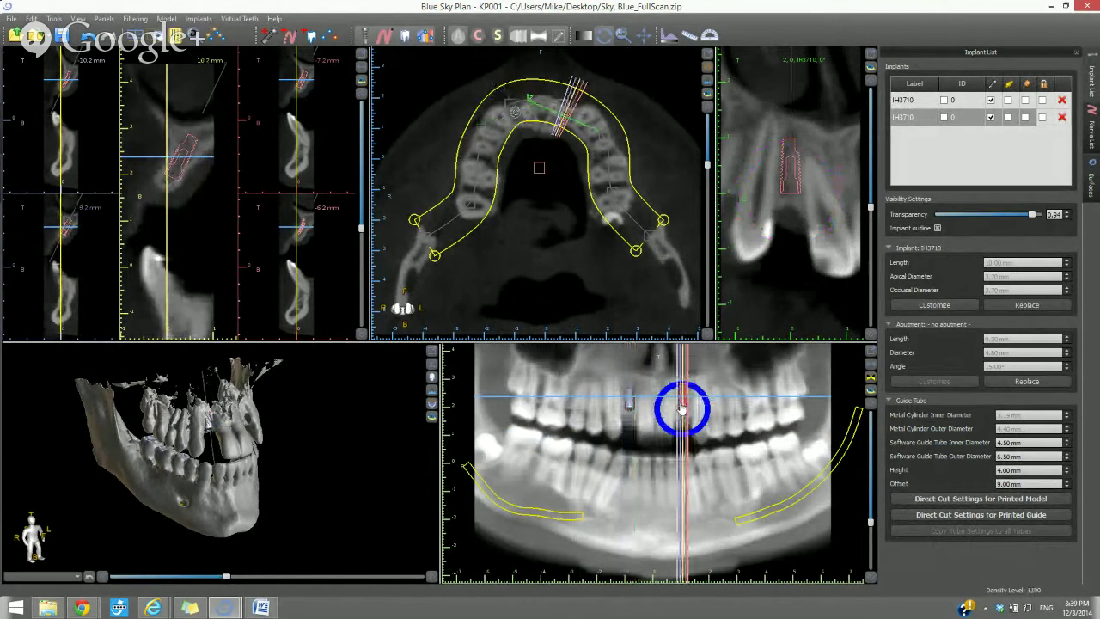
click(359, 94)
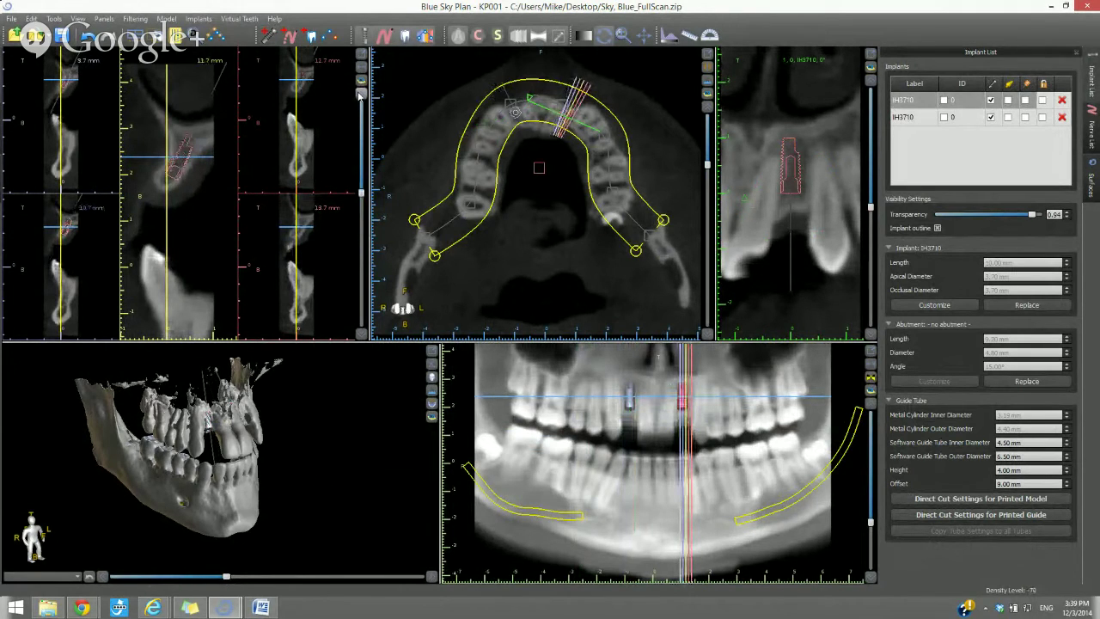
click(359, 94)
click(360, 338)
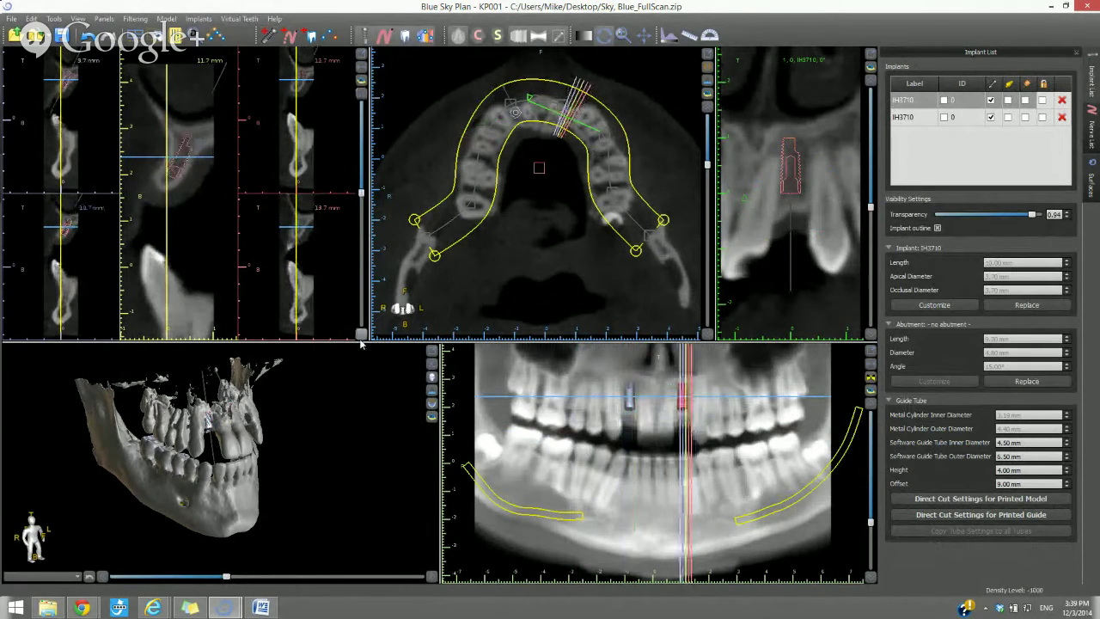
click(360, 339)
click(360, 339)
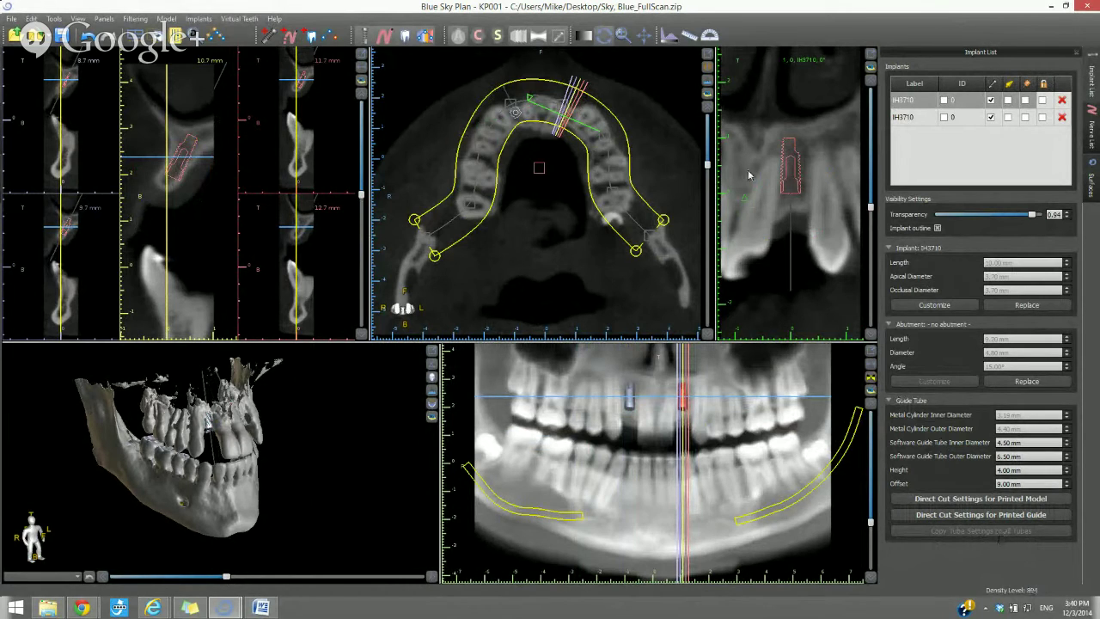
click(789, 182)
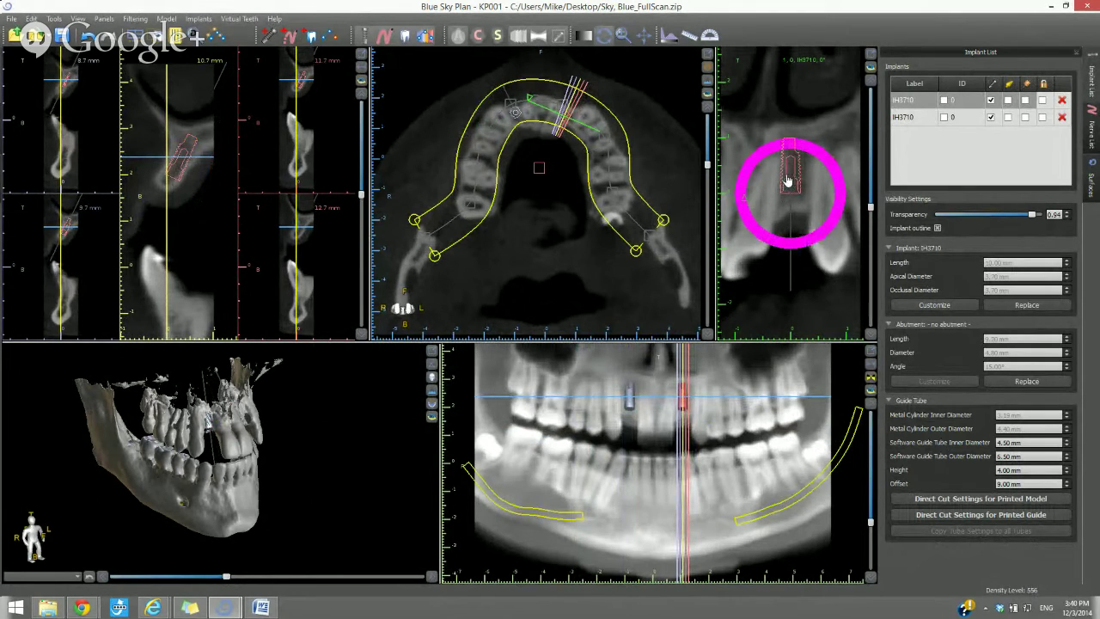
Look through the nerve list and surface settings, and return to the implant list.
click(1092, 133)
click(1091, 93)
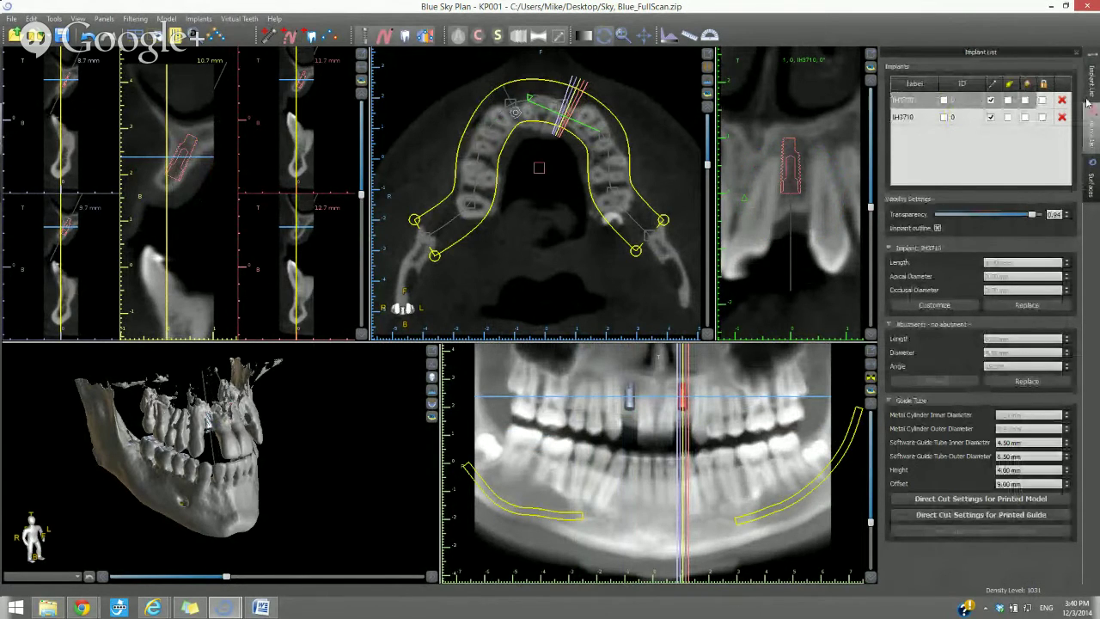
click(1092, 176)
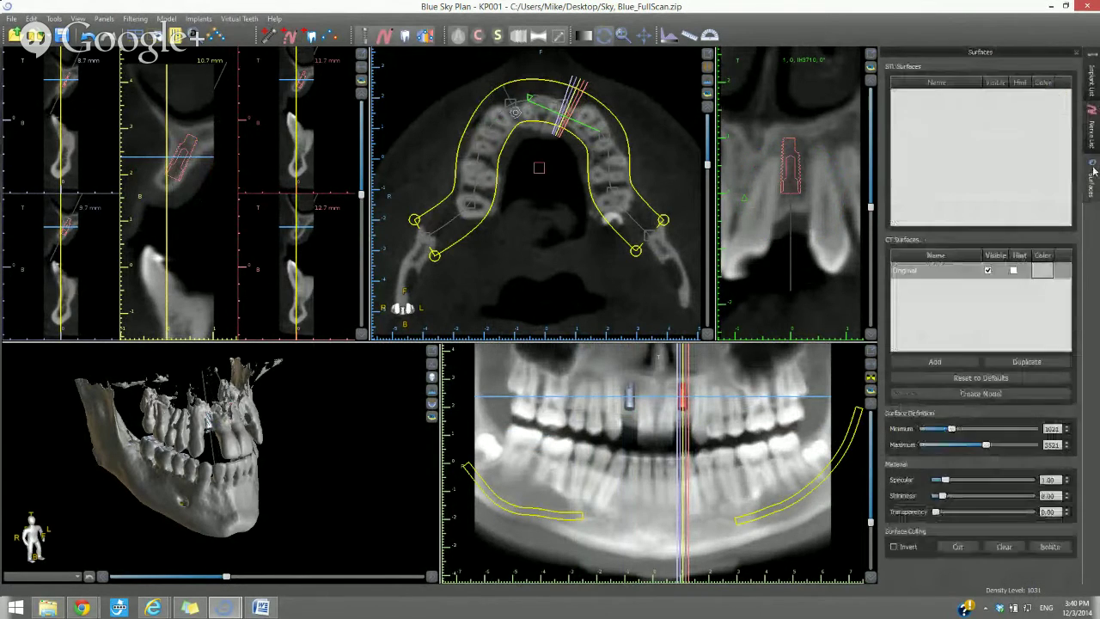
click(1094, 98)
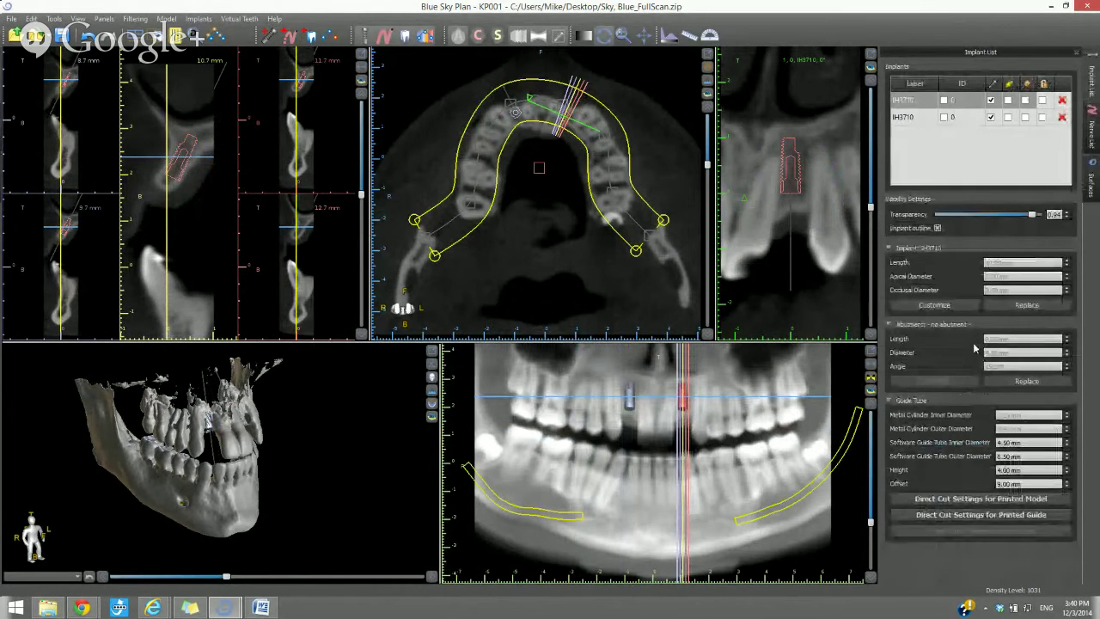
click(1018, 516)
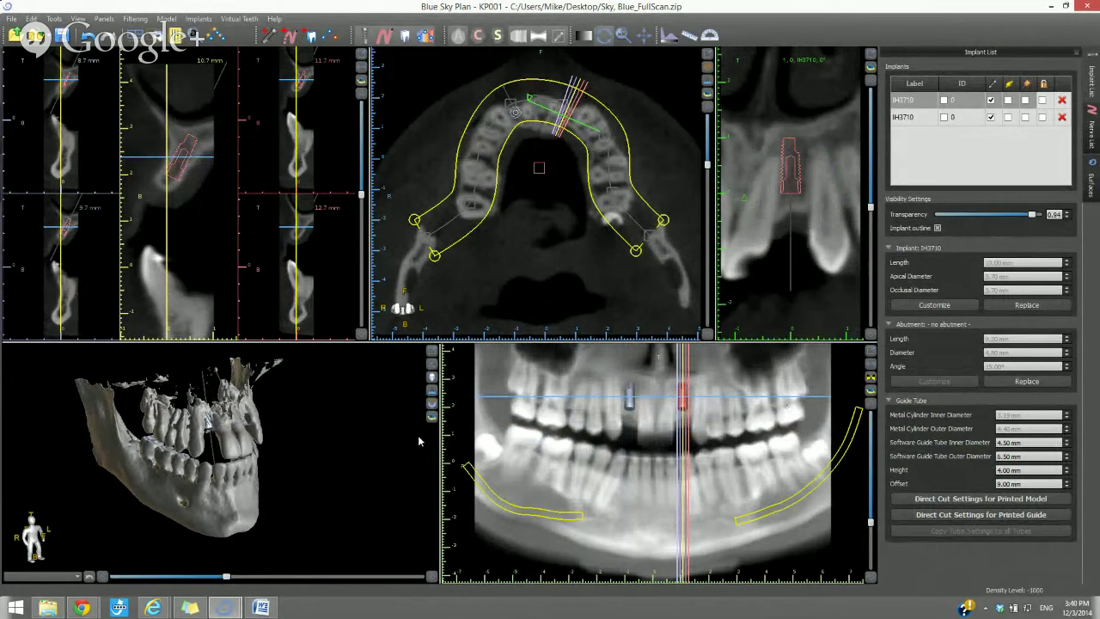
Display the ID labels of both IH3710 implants in all views.
click(959, 103)
click(943, 102)
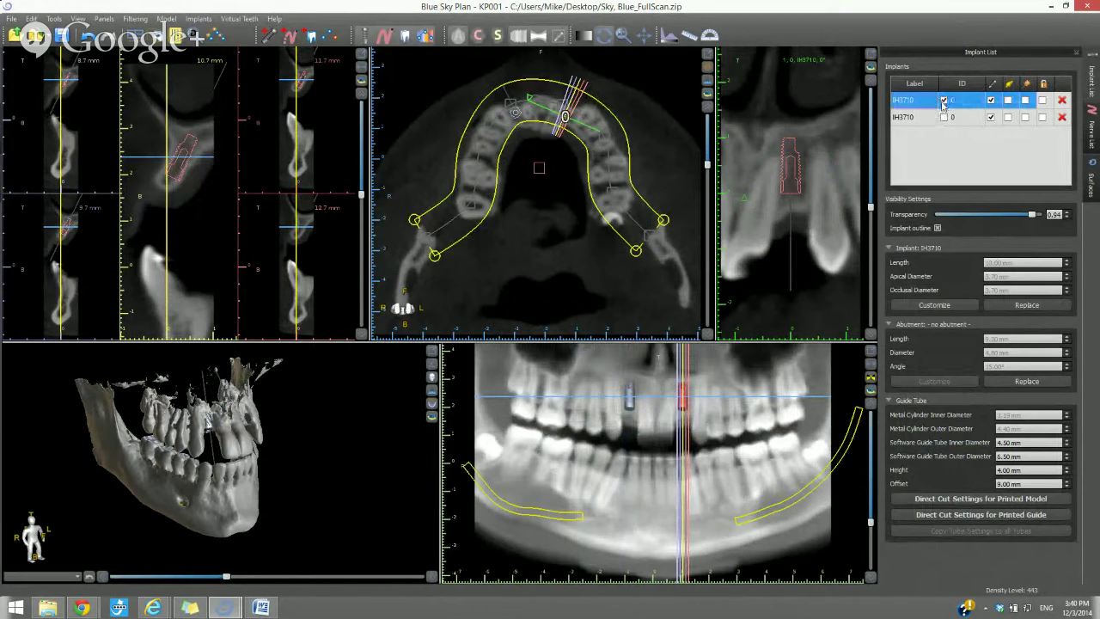
click(943, 118)
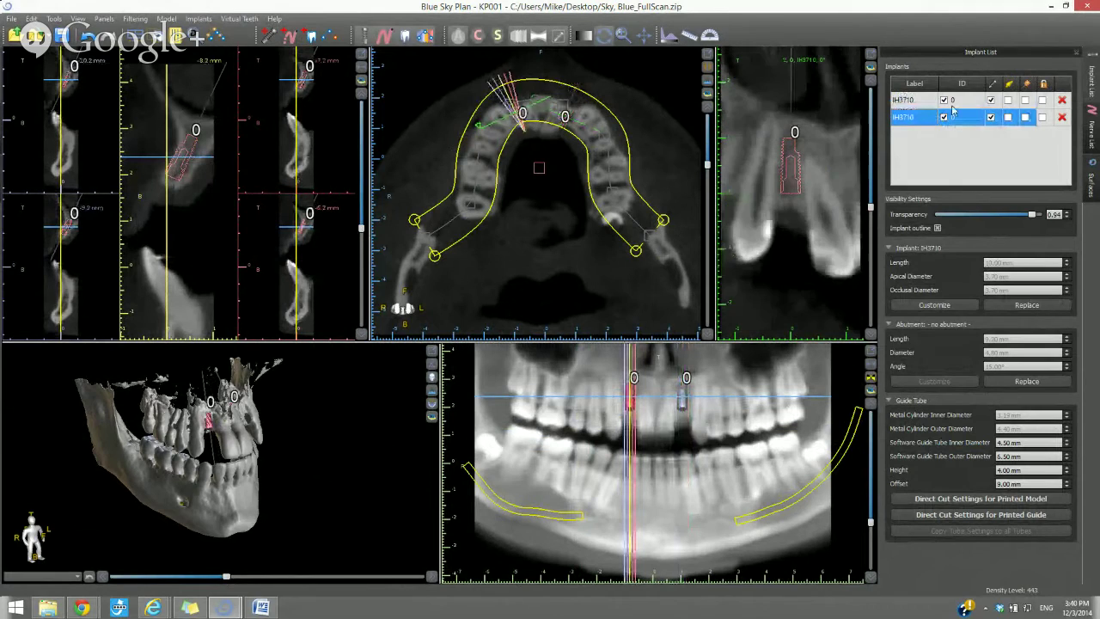
Set the ID of the duplicated implant to 8.
click(954, 101)
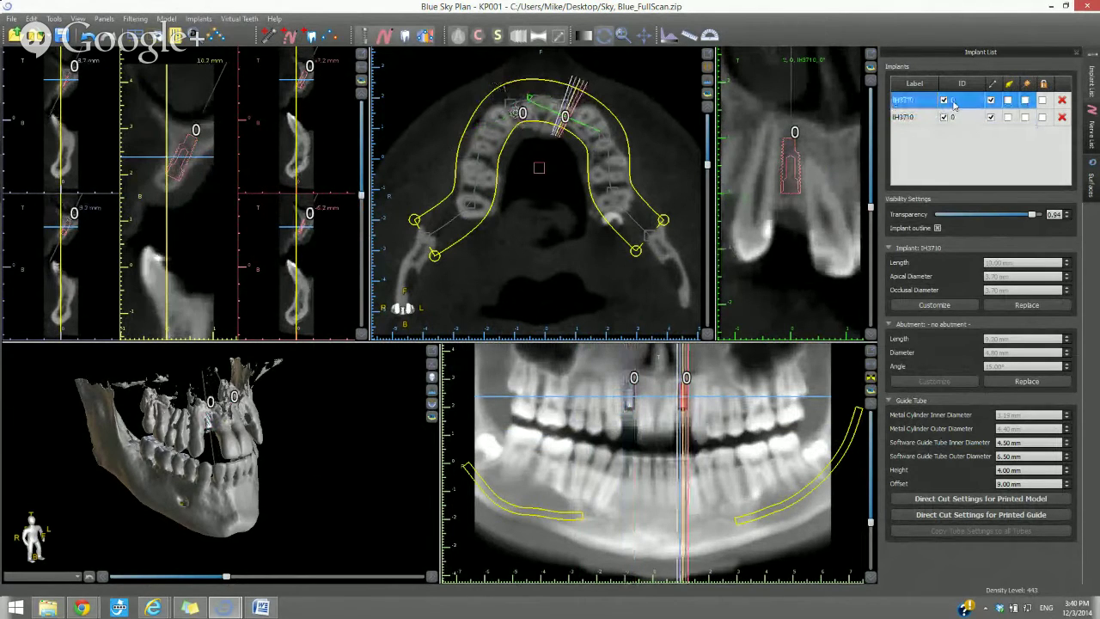
double_click(954, 102)
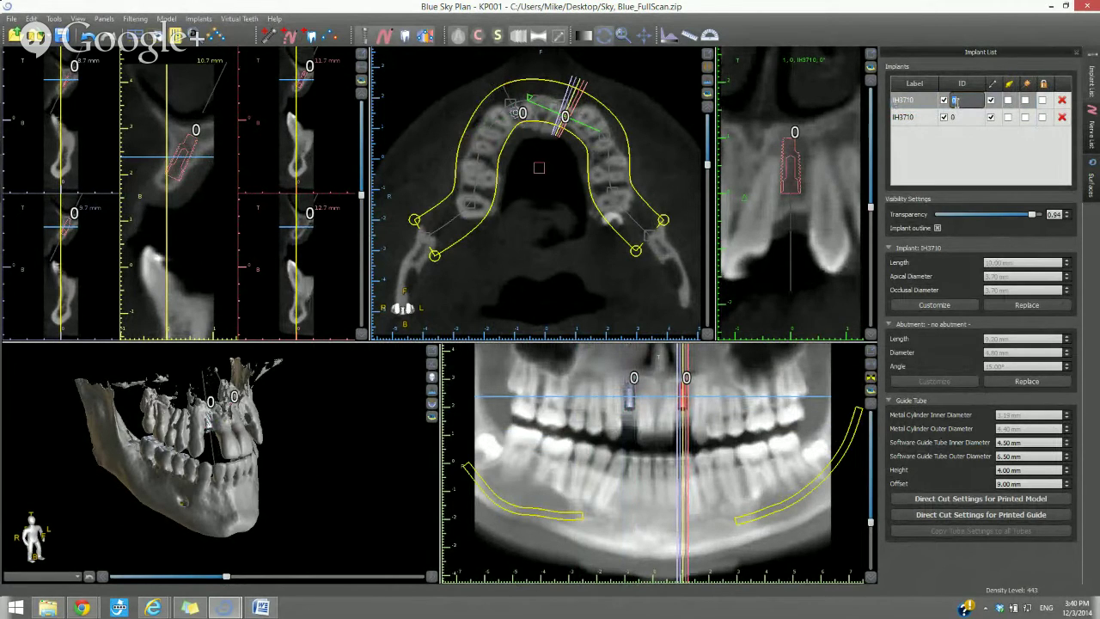
text(8)
key(Return)
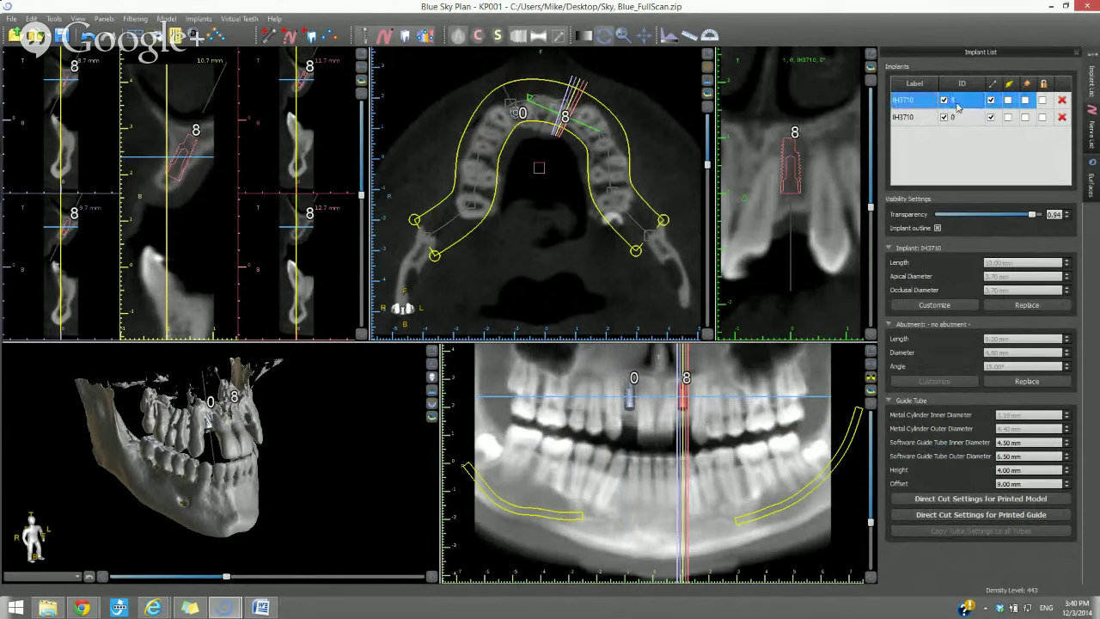
Toggle the implant ID labels off and on, both individually and for all implants at once.
click(947, 86)
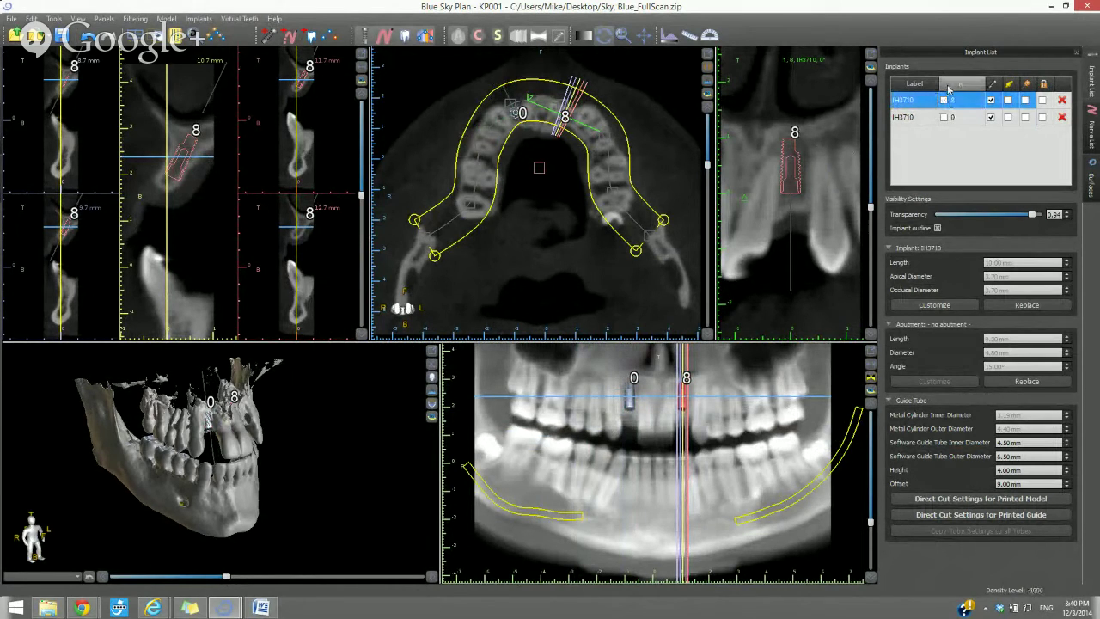
click(944, 100)
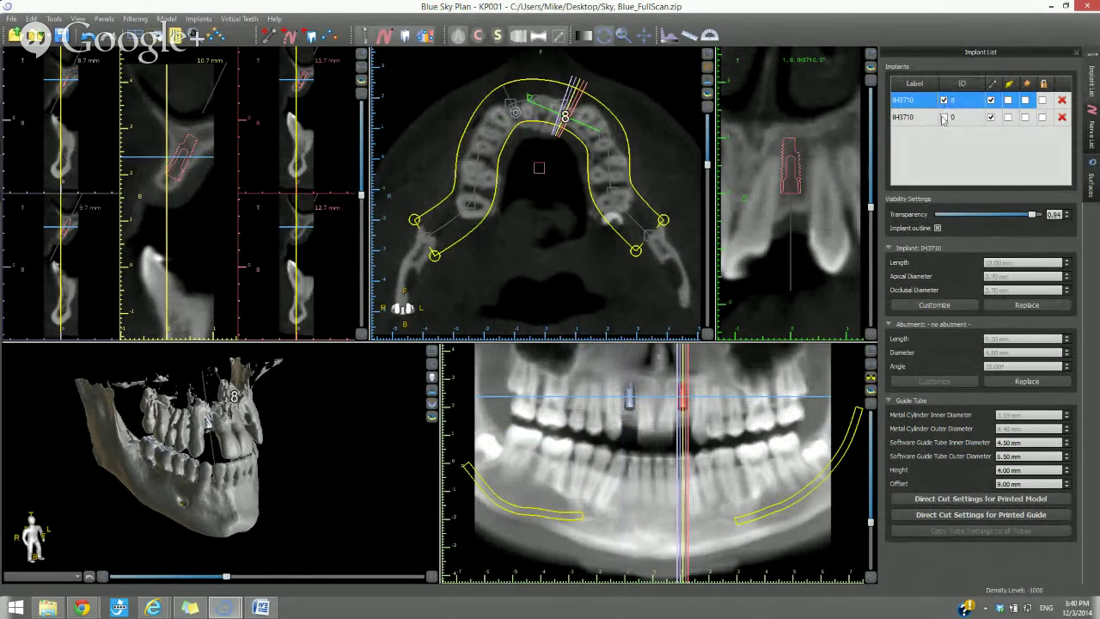
click(944, 117)
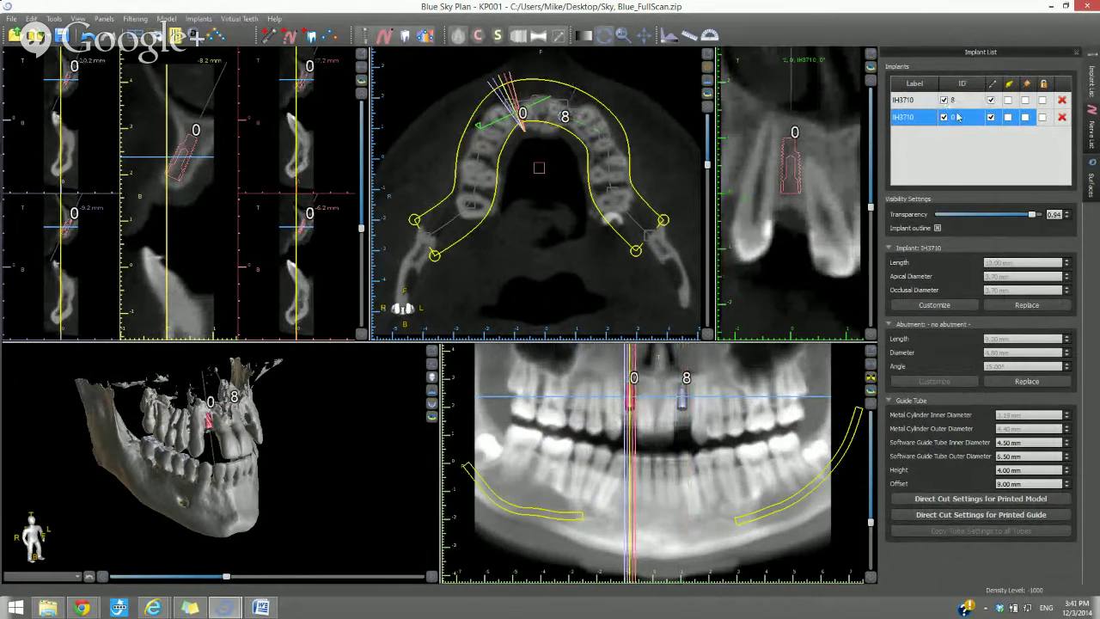
click(961, 84)
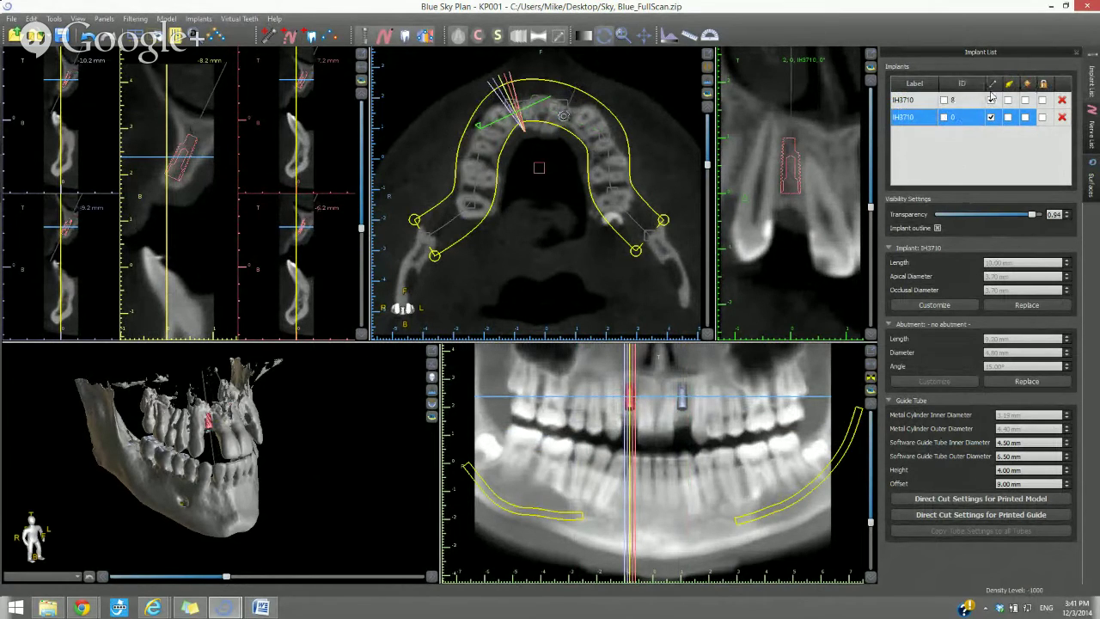
click(954, 86)
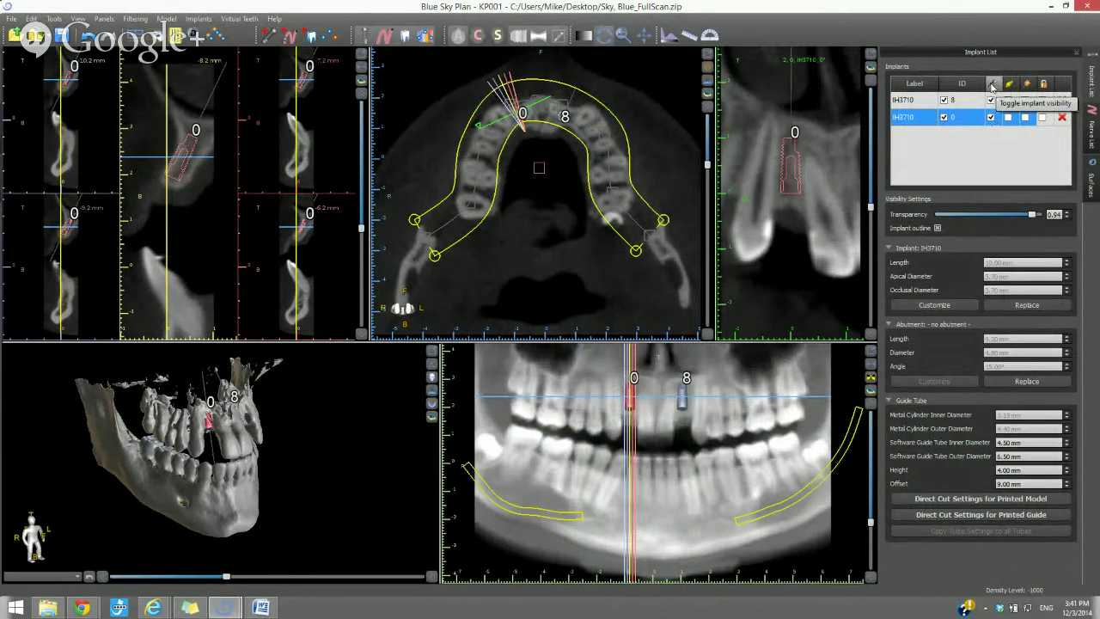
Toggle the visibility of all implants off and on, and show and hide the guide tubes of both implants.
click(993, 85)
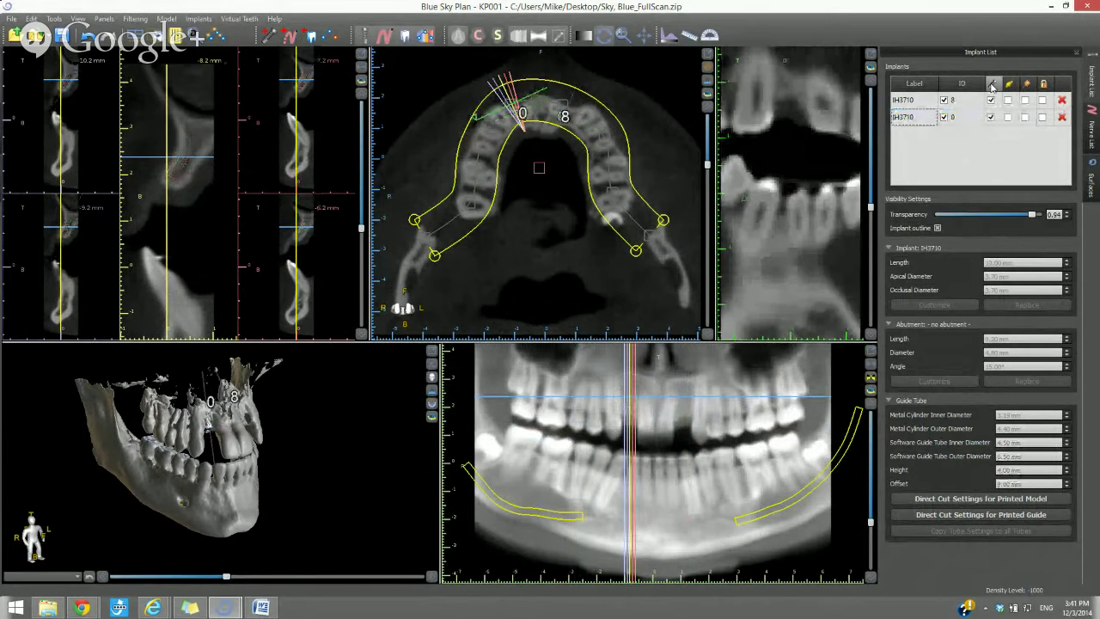
click(993, 84)
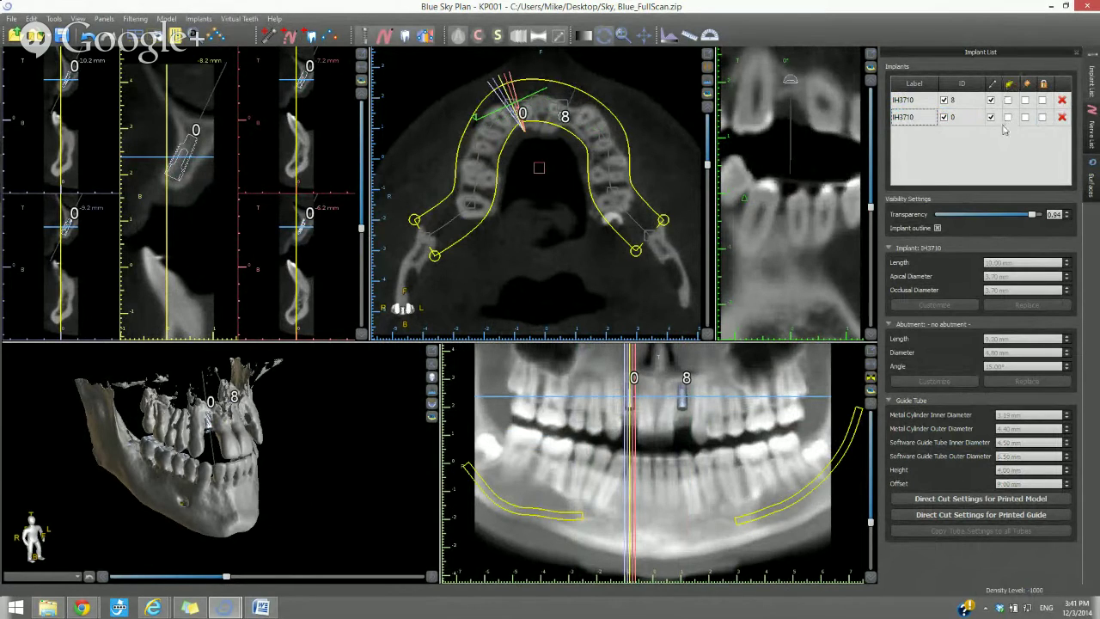
click(1027, 84)
click(213, 442)
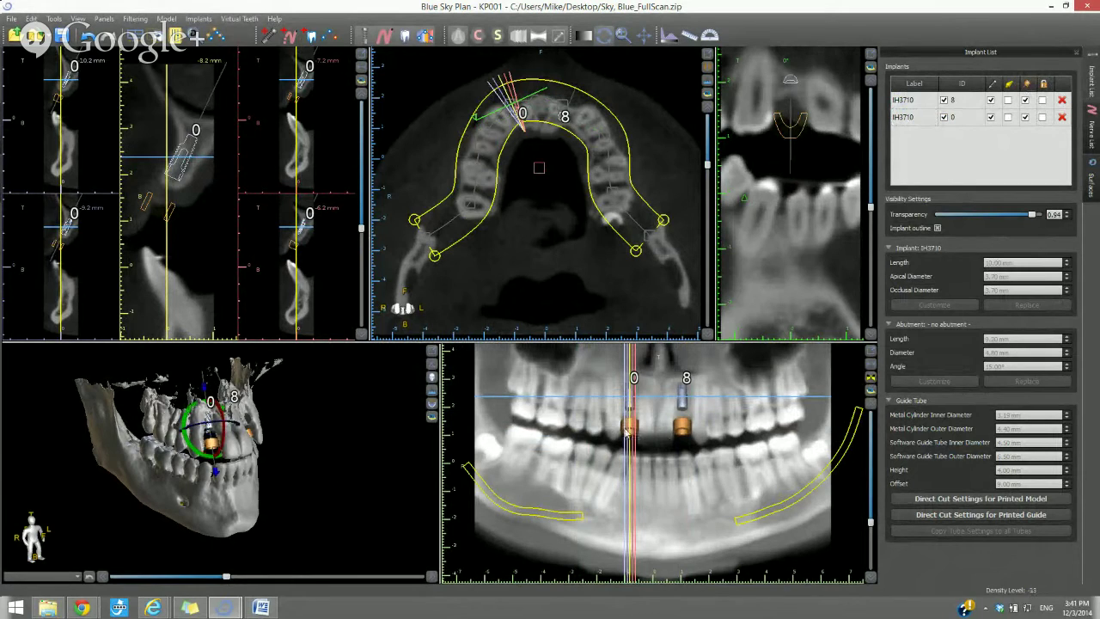
mouse_move(685, 431)
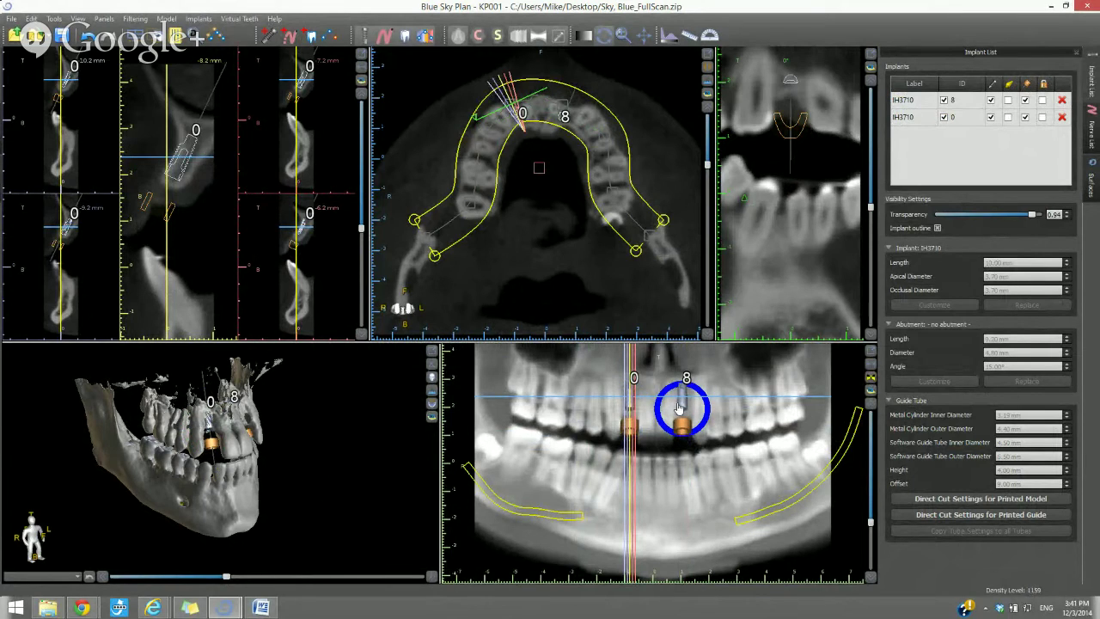
click(1025, 117)
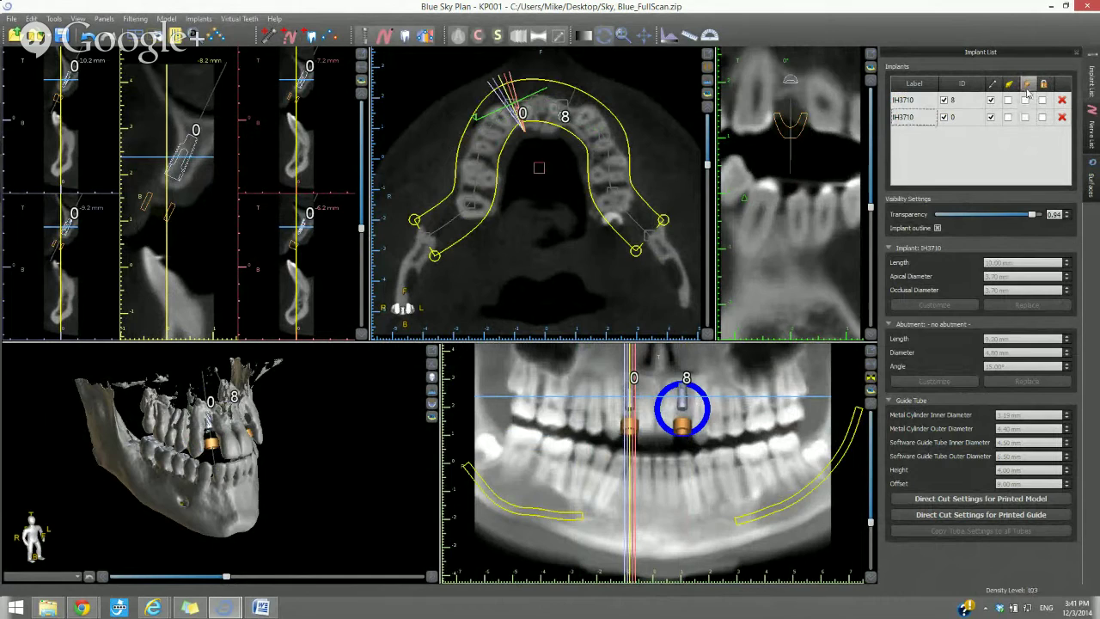
click(1025, 100)
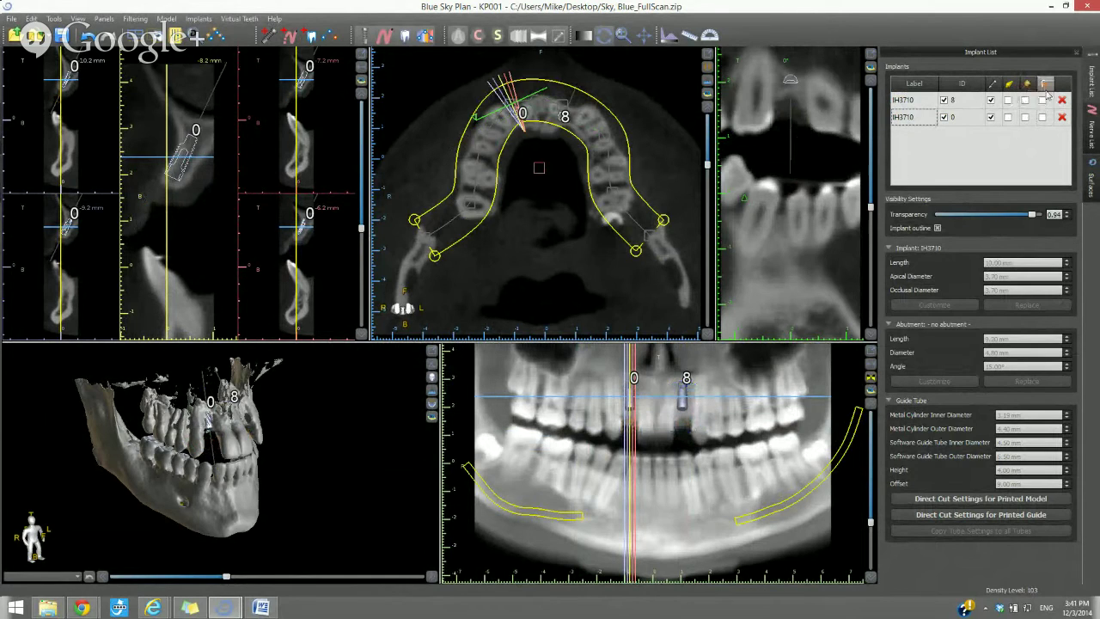
Lock both implants at once and unlock them again.
click(1044, 86)
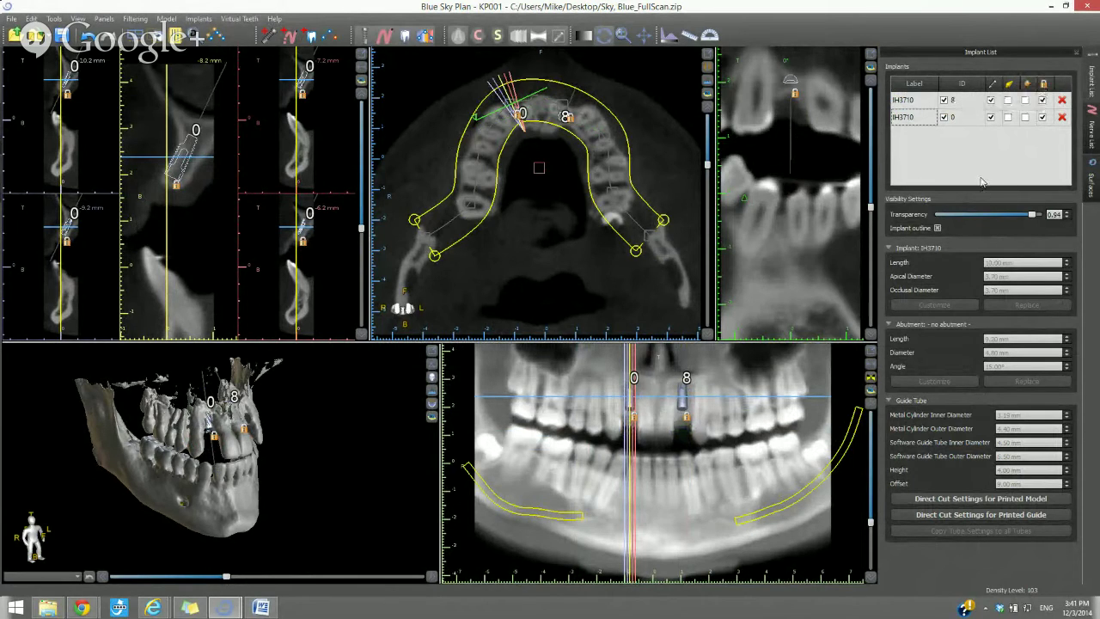
click(1045, 86)
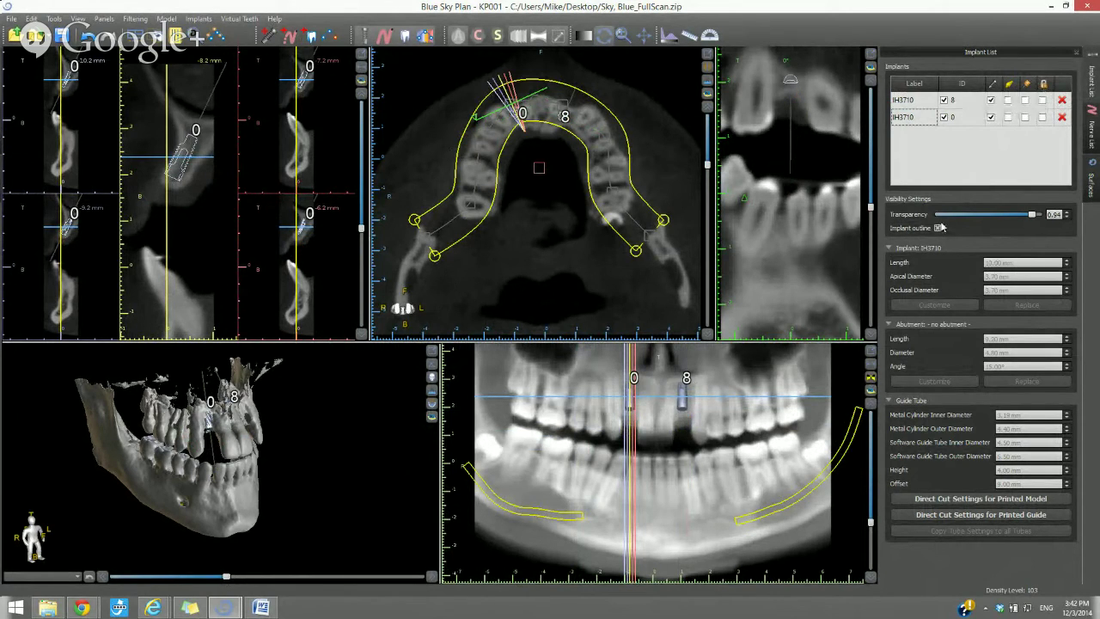
Try an implant transparency of 0.17, select implant 8 to compare, and set the transparency to 0.98.
drag(1032, 215, 954, 215)
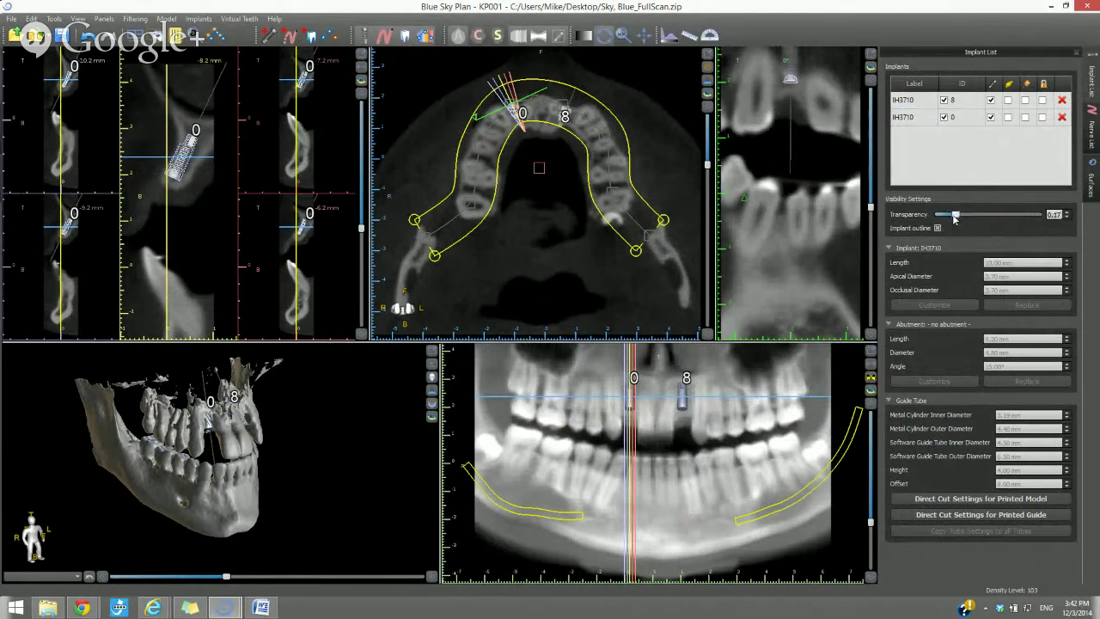
click(918, 103)
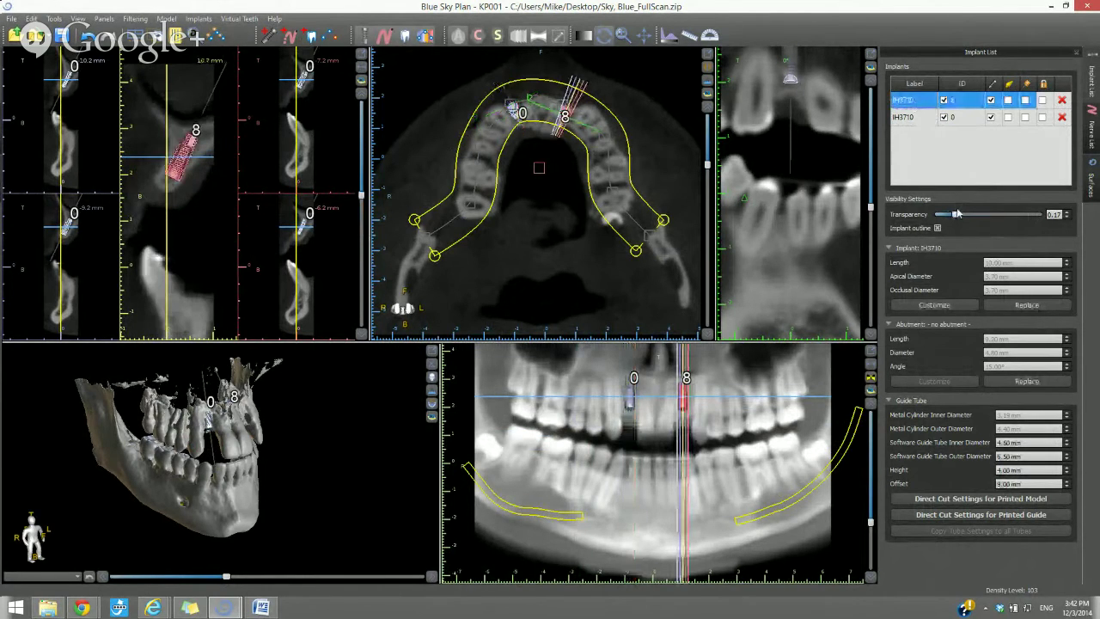
drag(978, 221, 1035, 216)
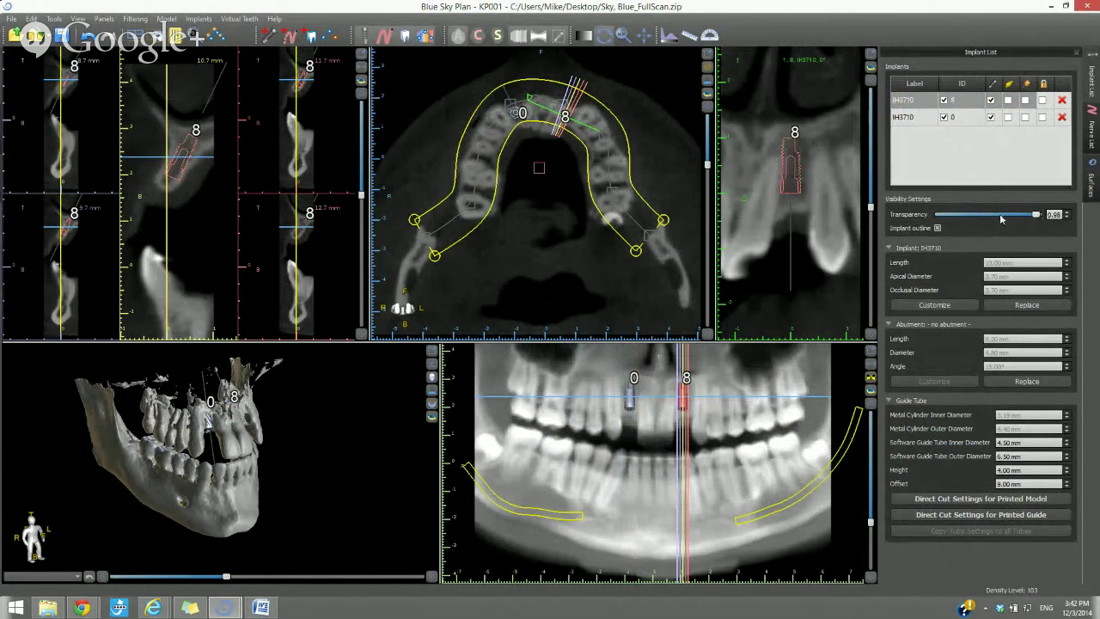
Select implant 0, view the catalogue of replacement implants, and close it without choosing one.
click(627, 408)
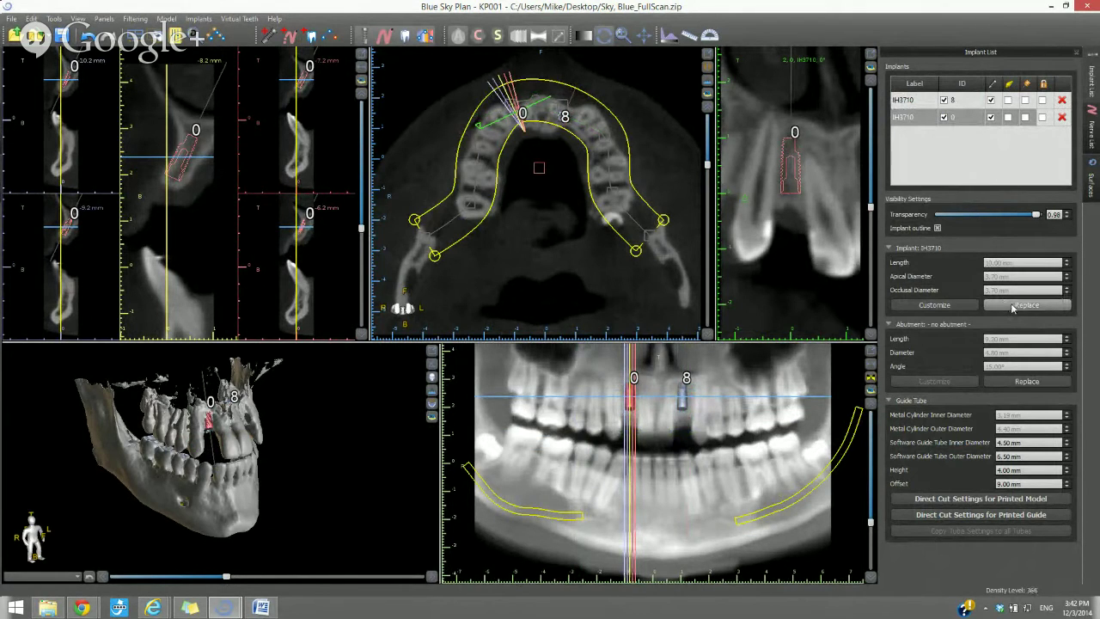
click(1012, 307)
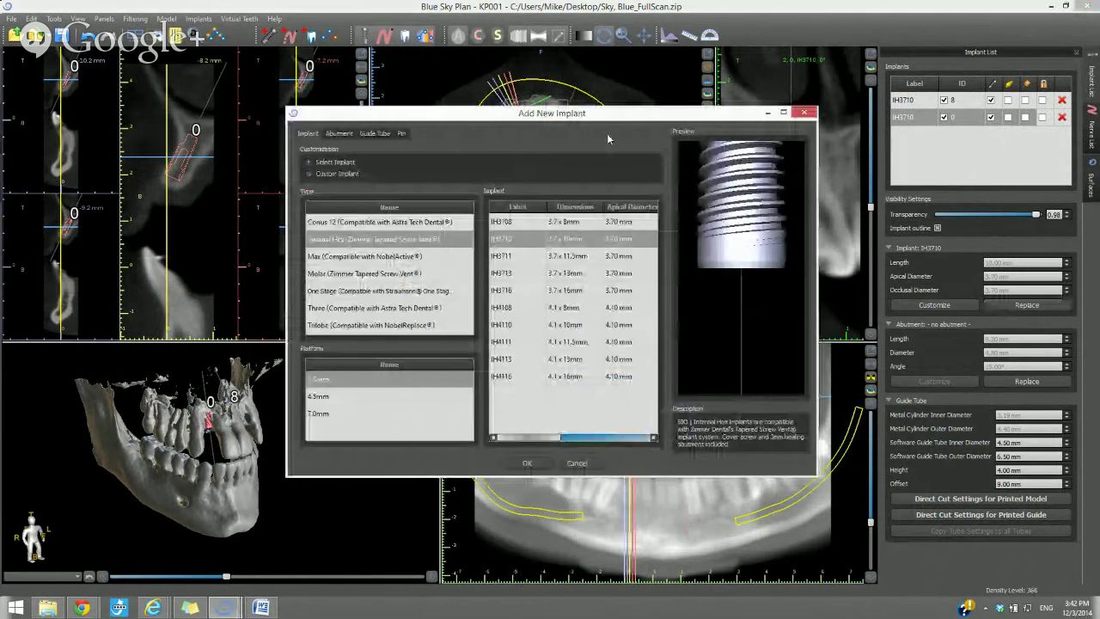
key(Escape)
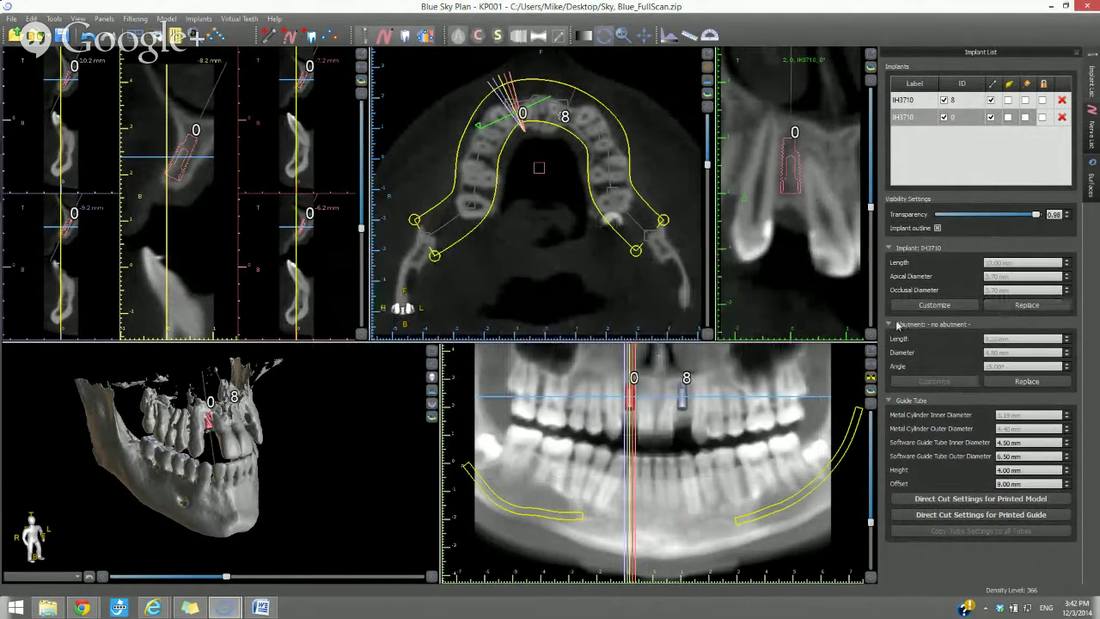
Open the abutment replacement options for implant 0 and look through the implant, abutment, guide tube and pin settings.
click(1008, 382)
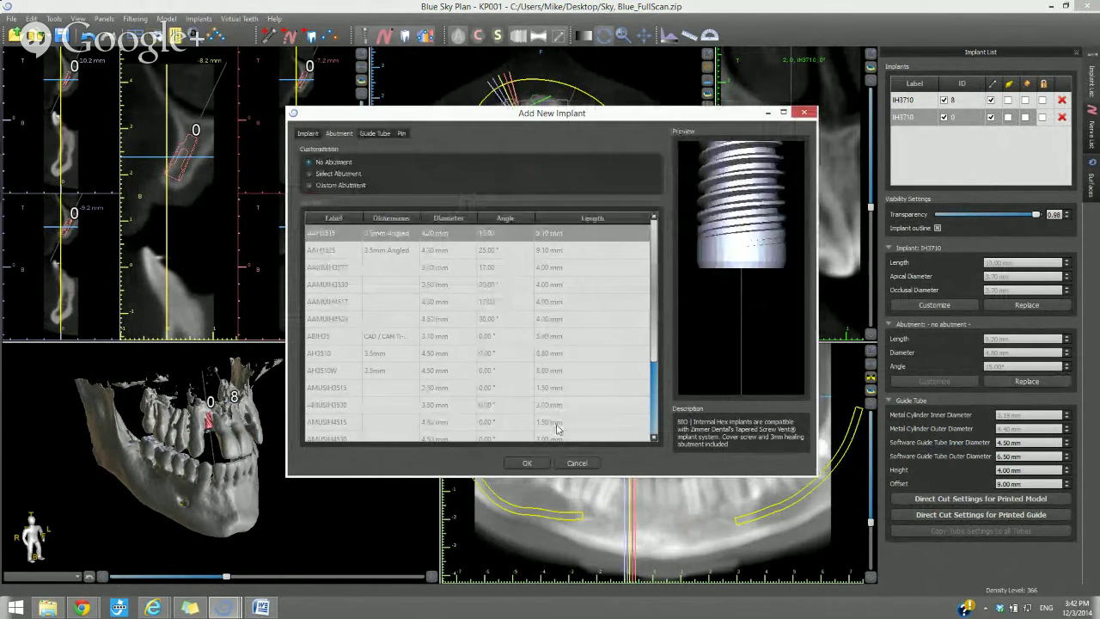
click(308, 135)
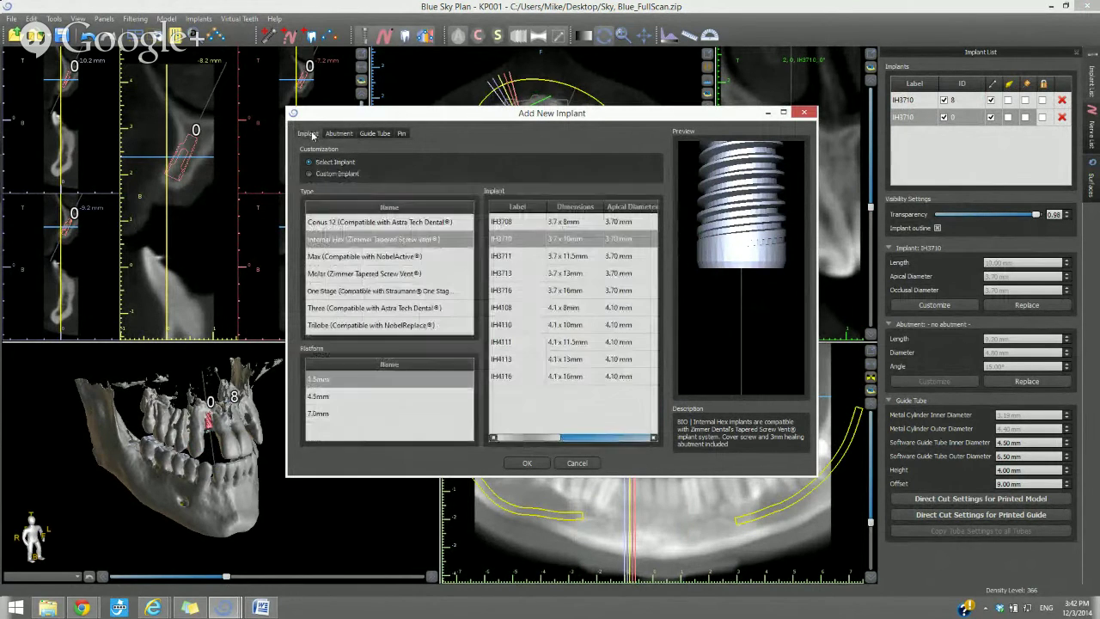
click(338, 133)
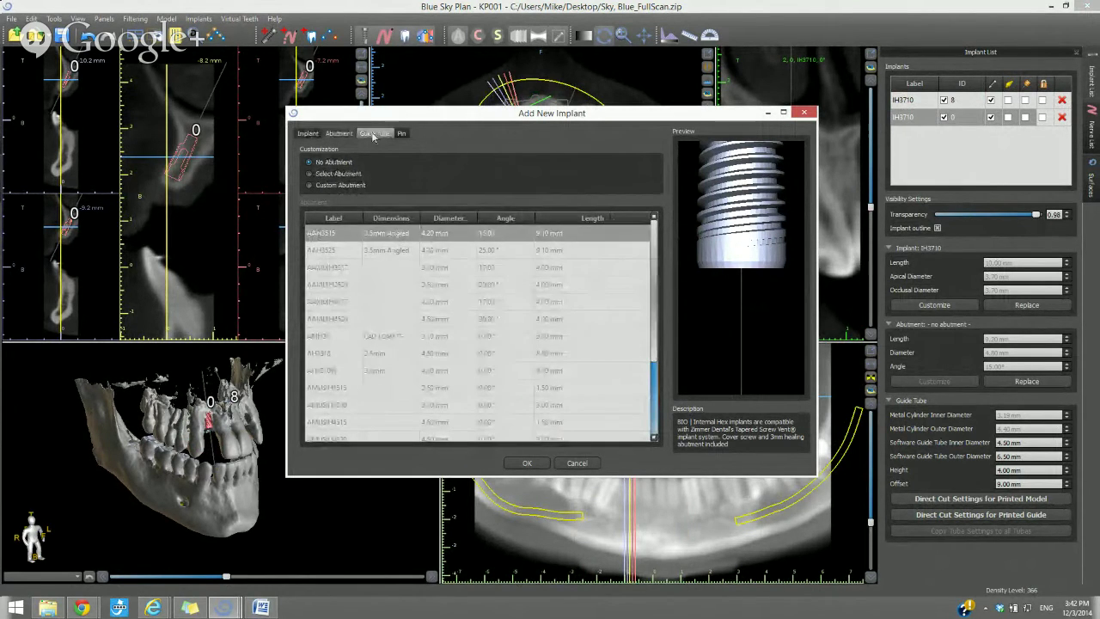
click(374, 134)
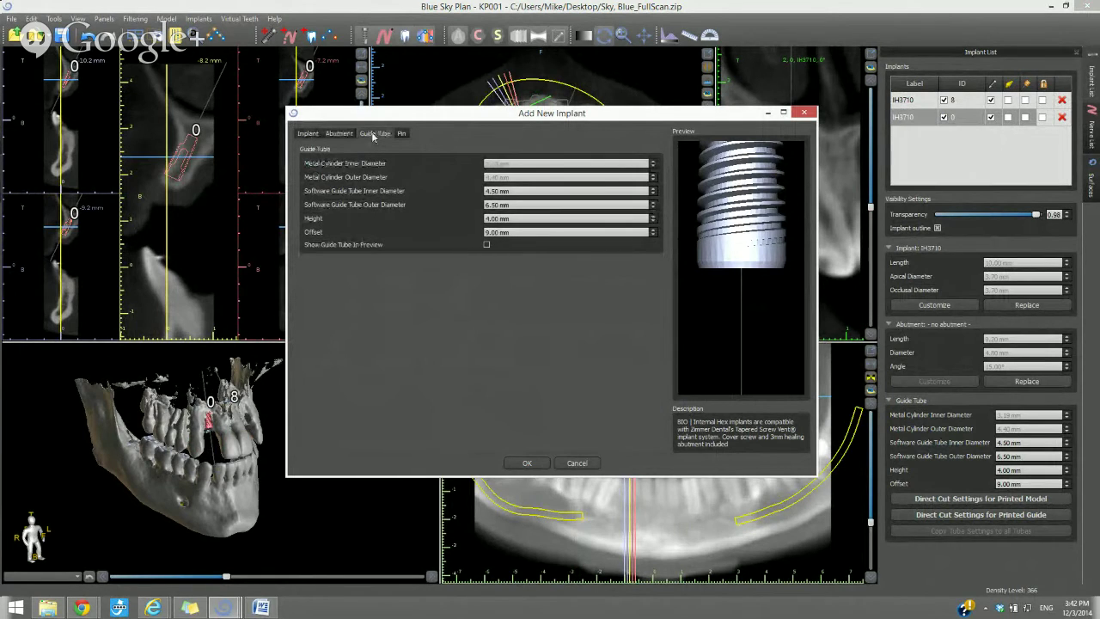
click(401, 138)
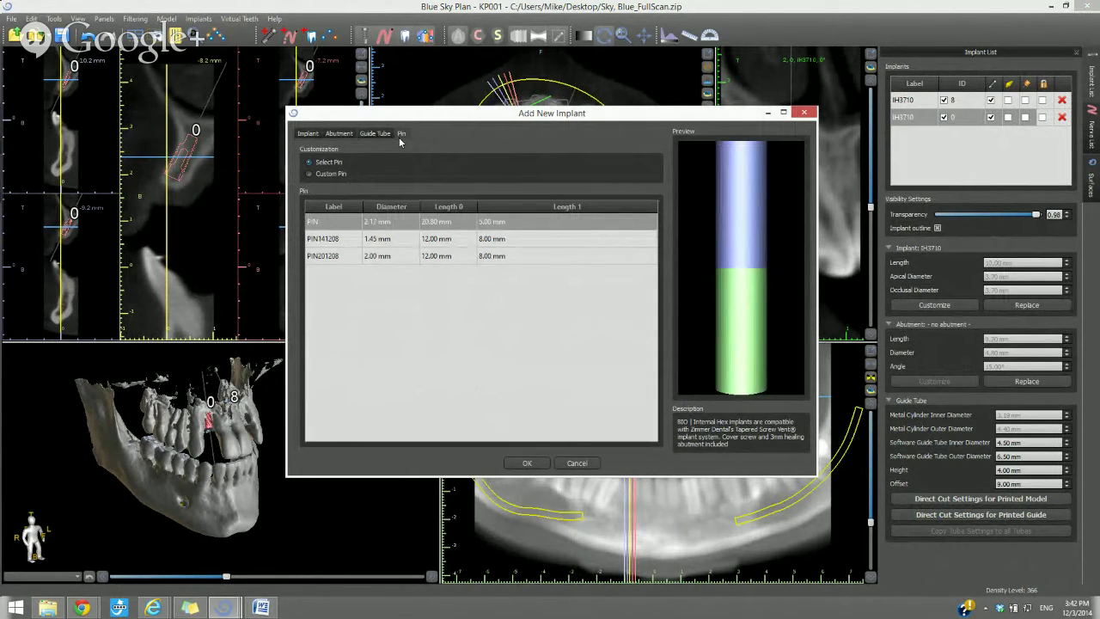
click(305, 134)
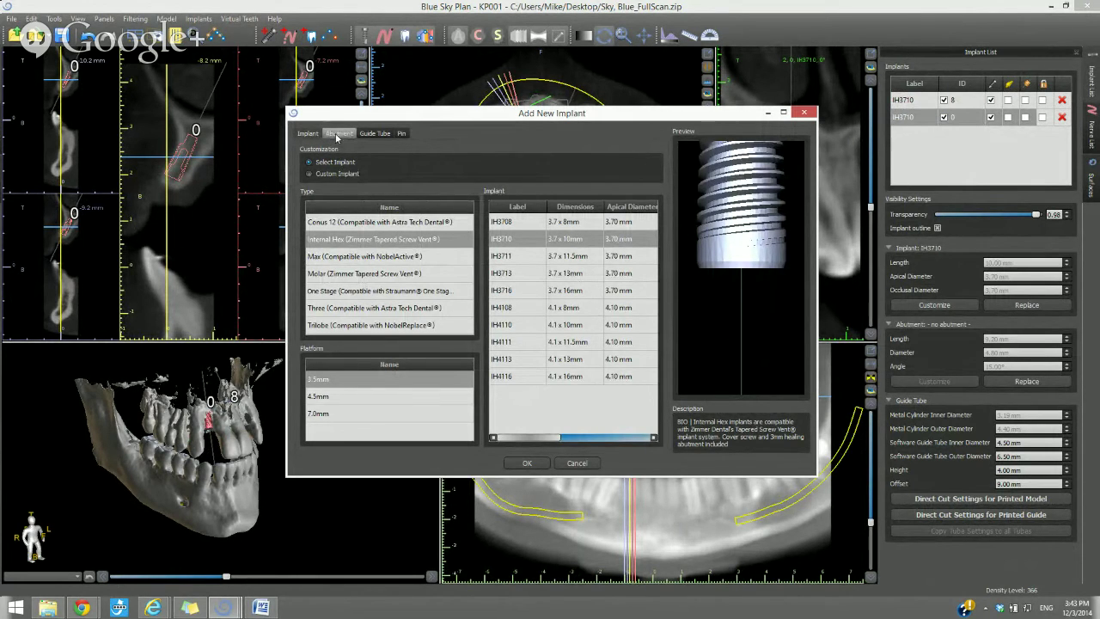
Preview several abutments for implant 0 and add the 3.5mm angled abutment AAH3525.
click(338, 135)
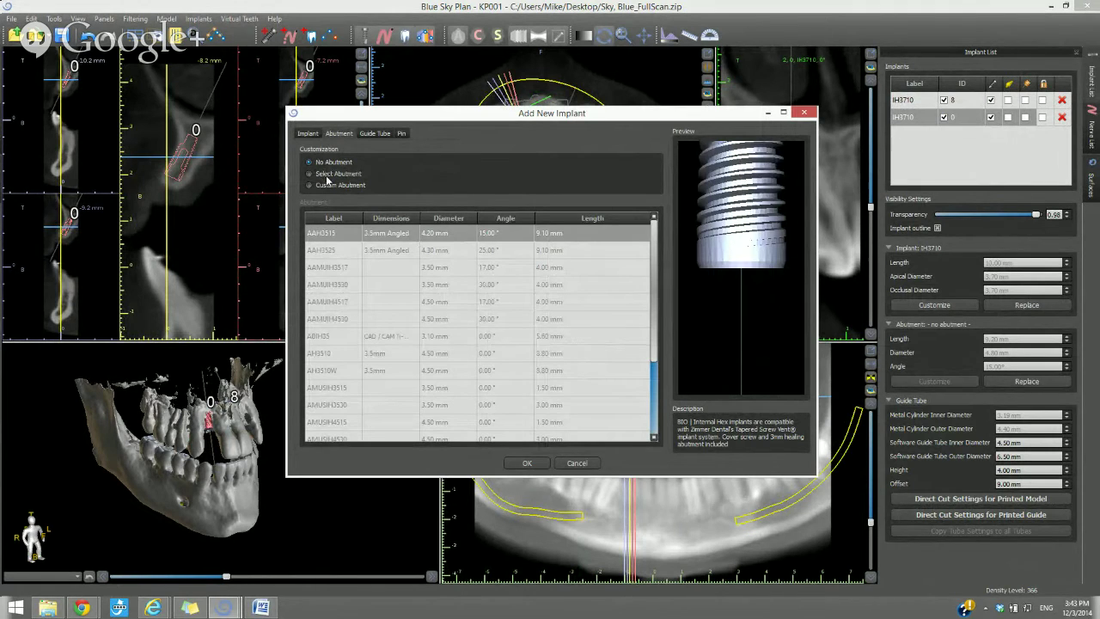
click(327, 178)
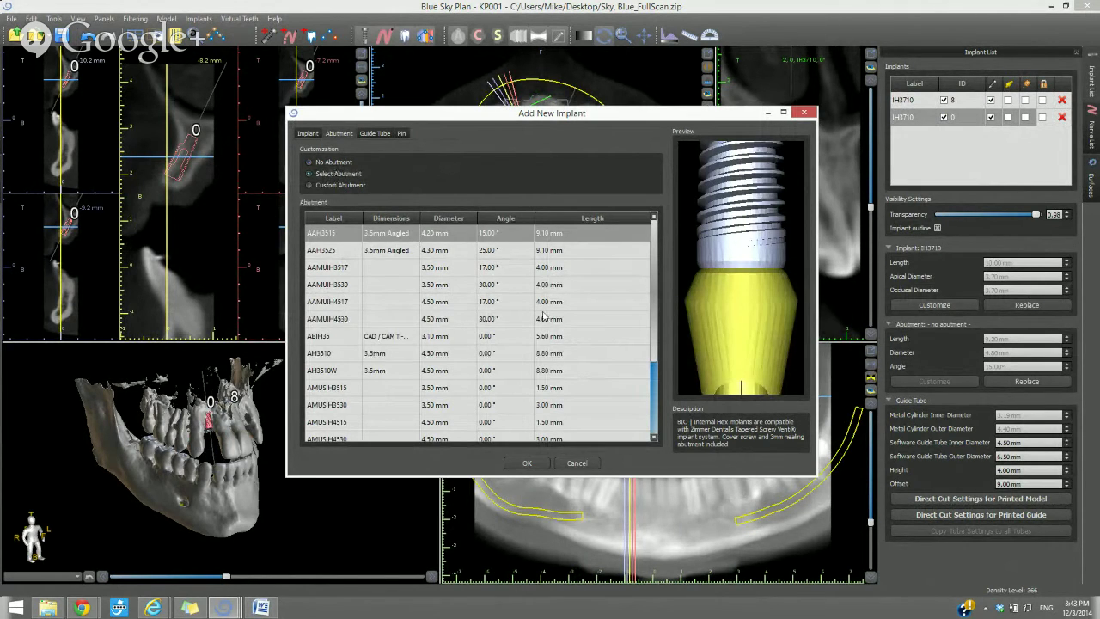
click(340, 302)
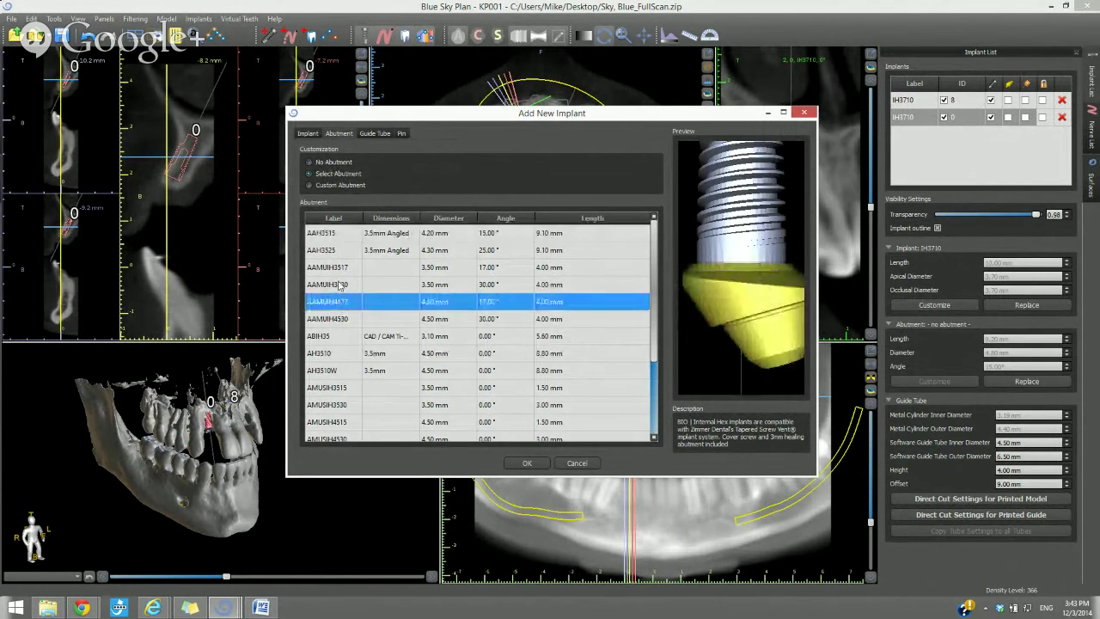
click(341, 285)
click(338, 267)
click(335, 250)
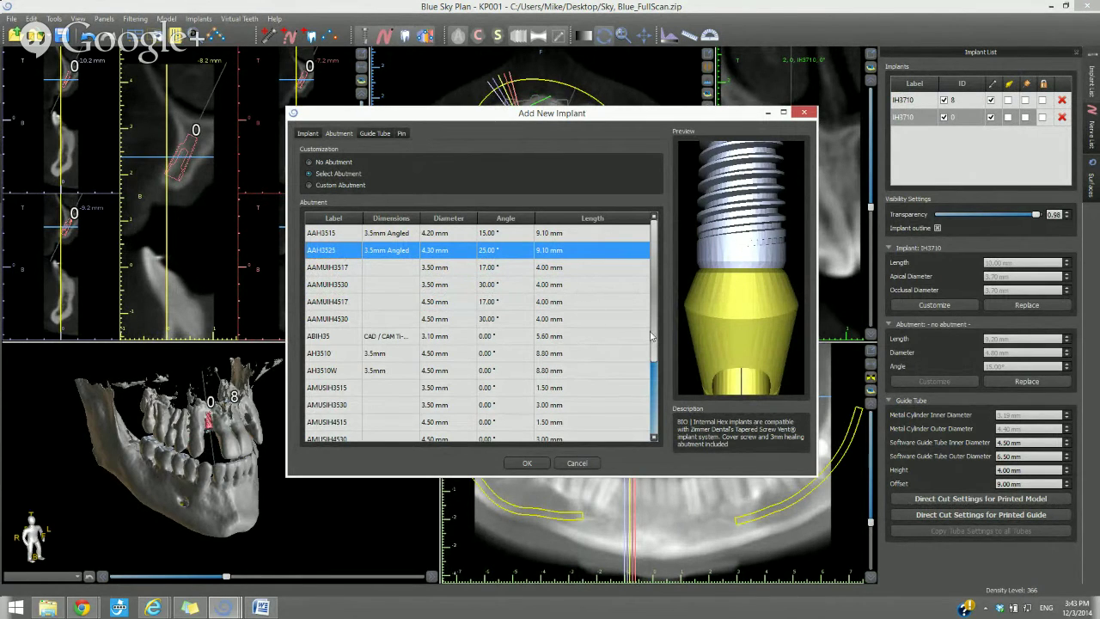
drag(653, 325, 663, 332)
right_drag(741, 260, 740, 351)
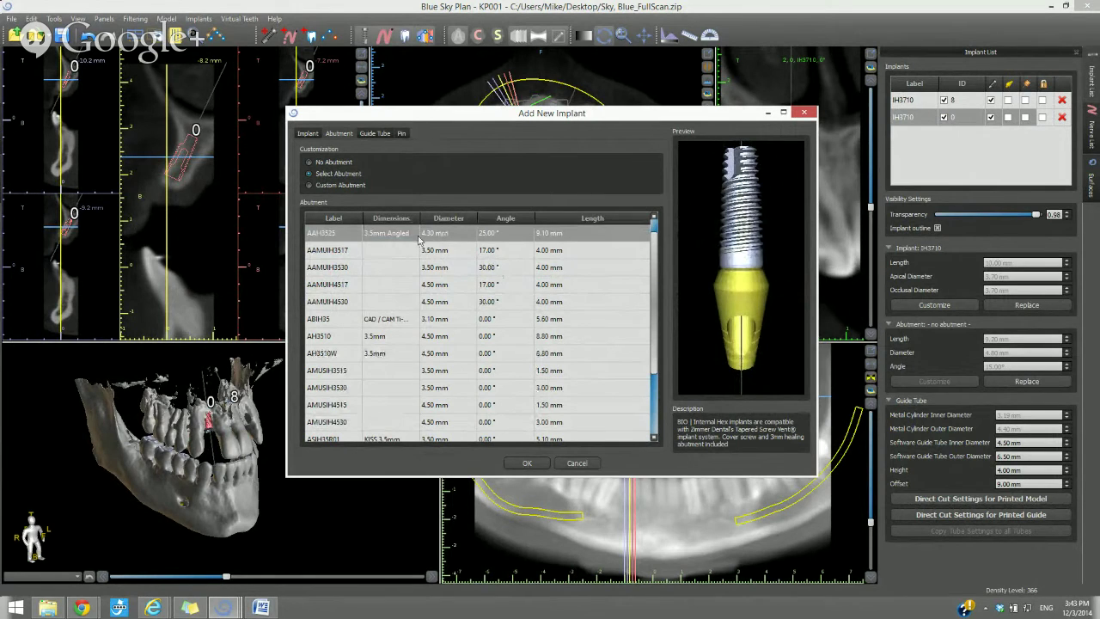
click(334, 236)
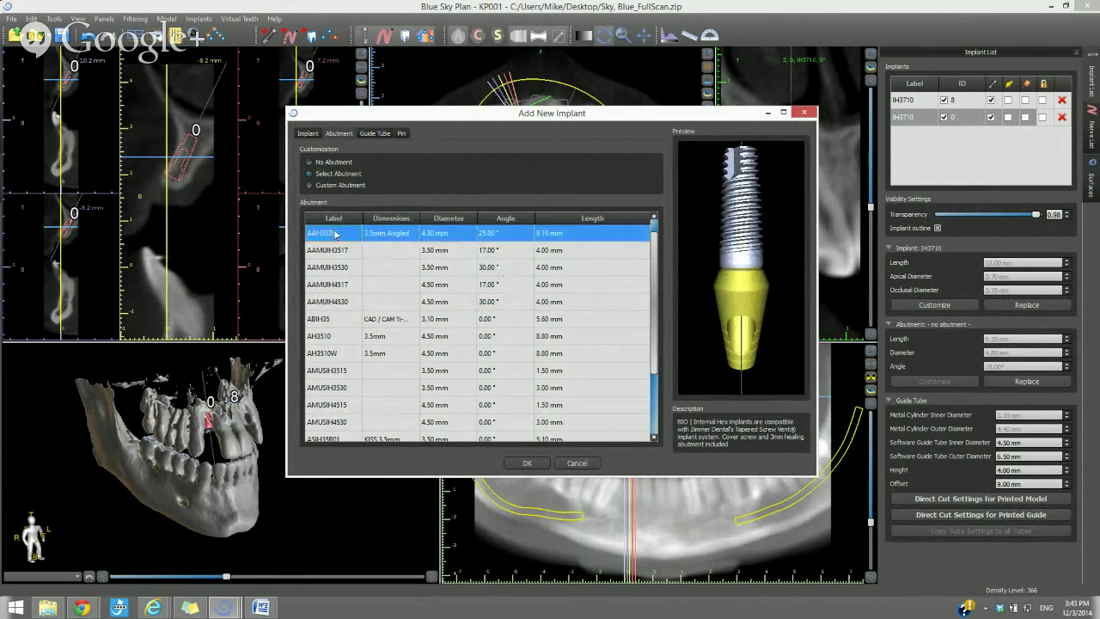
click(534, 464)
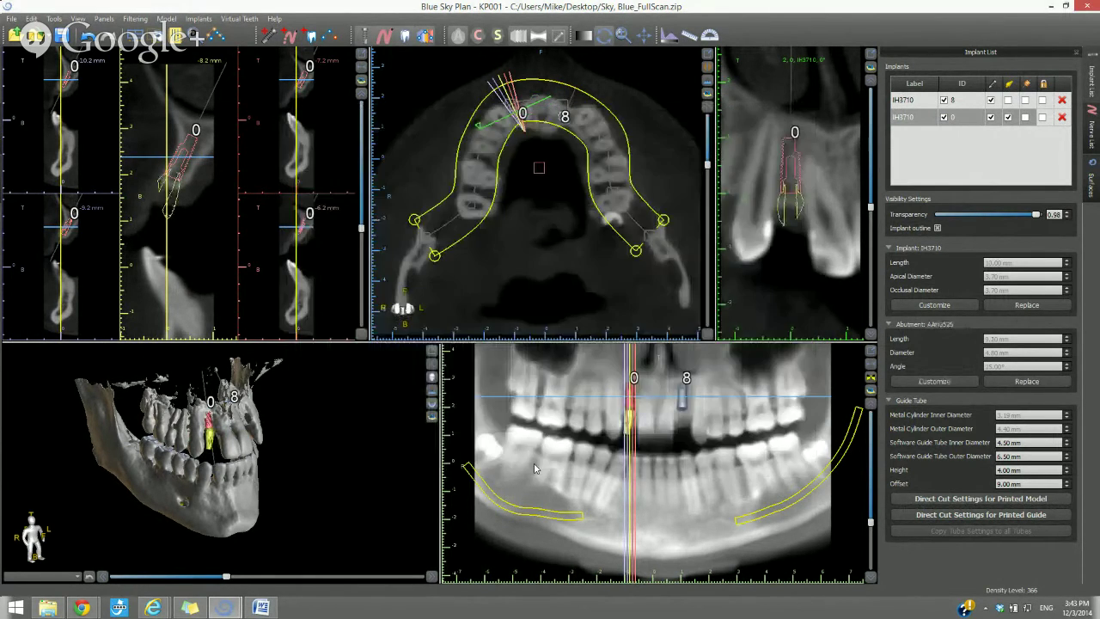
click(172, 172)
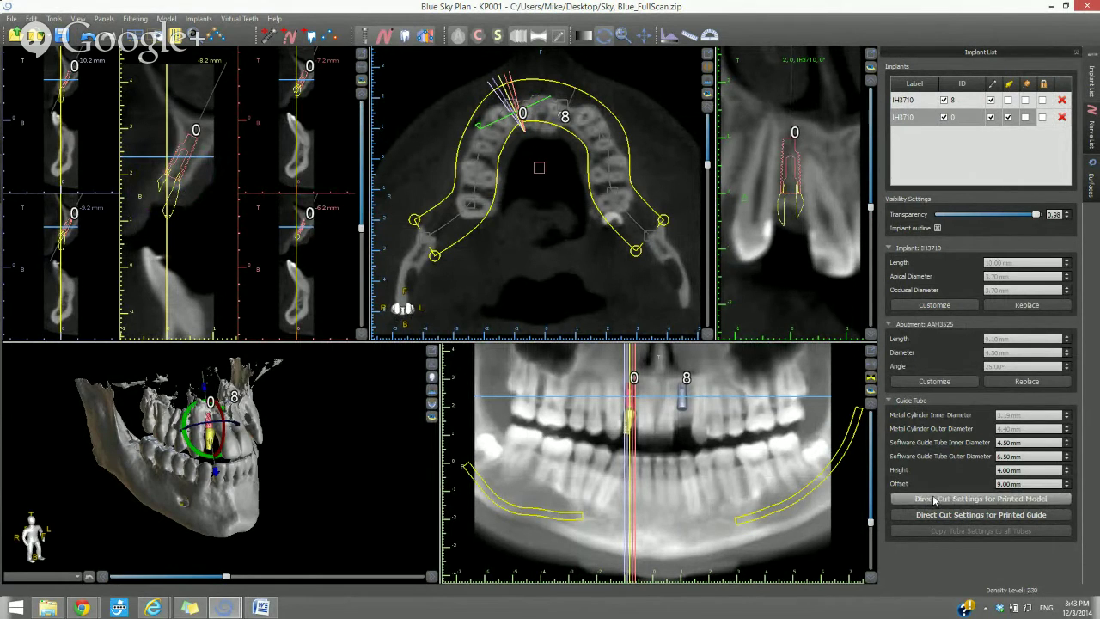
Collapse and re-expand the Guide Tube settings section.
click(889, 402)
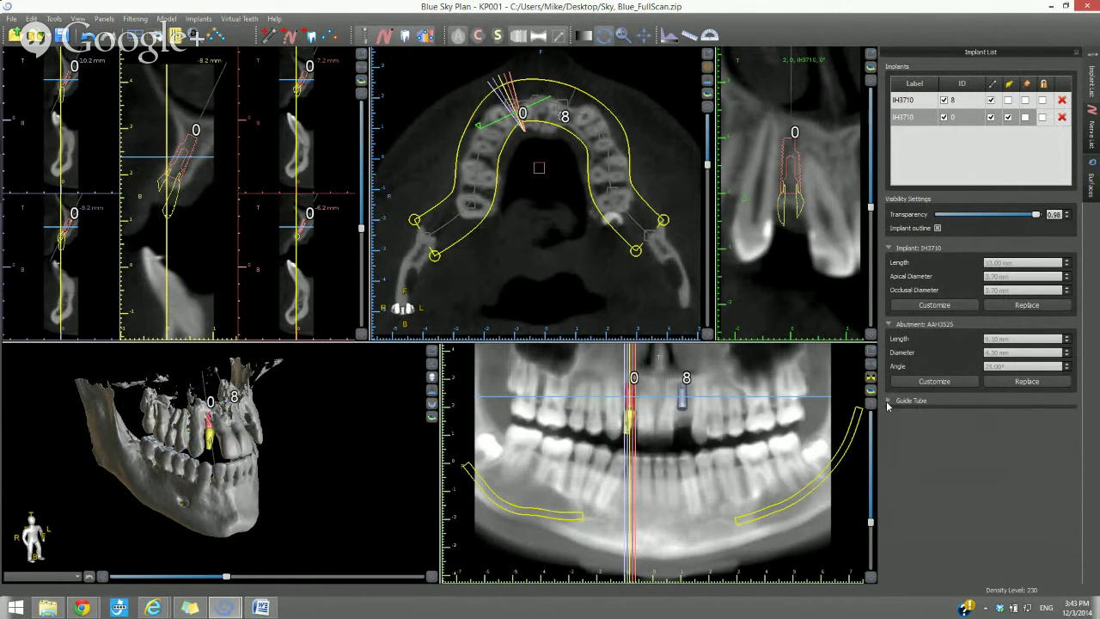
click(889, 401)
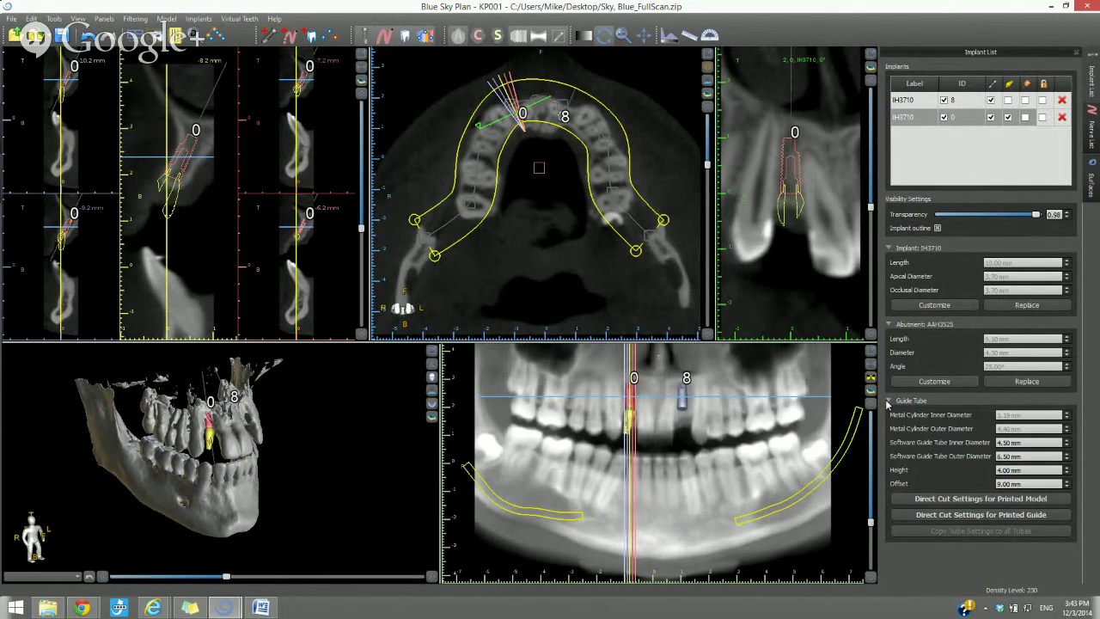
click(888, 401)
click(888, 402)
Select implant 8 in the panoramic view and hide its ID label.
click(682, 410)
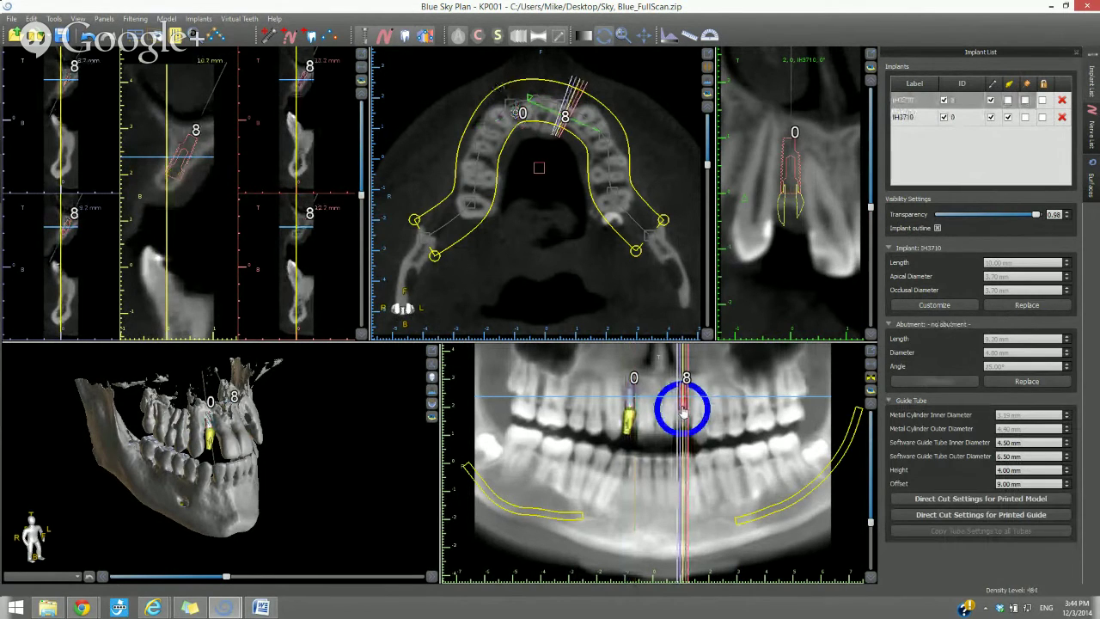
right_click(684, 411)
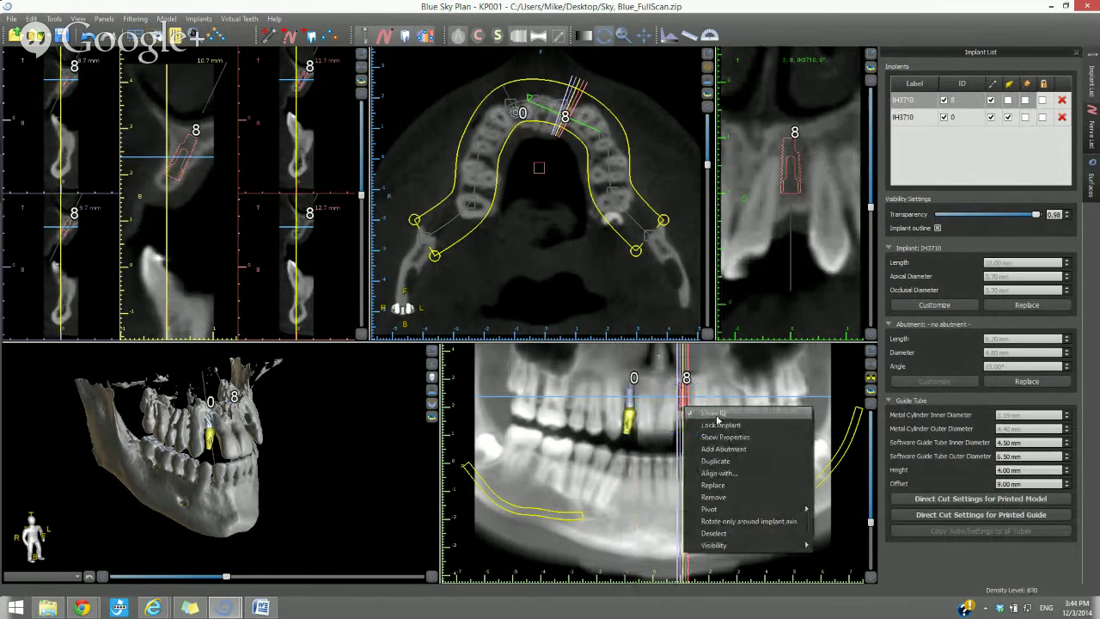
click(717, 418)
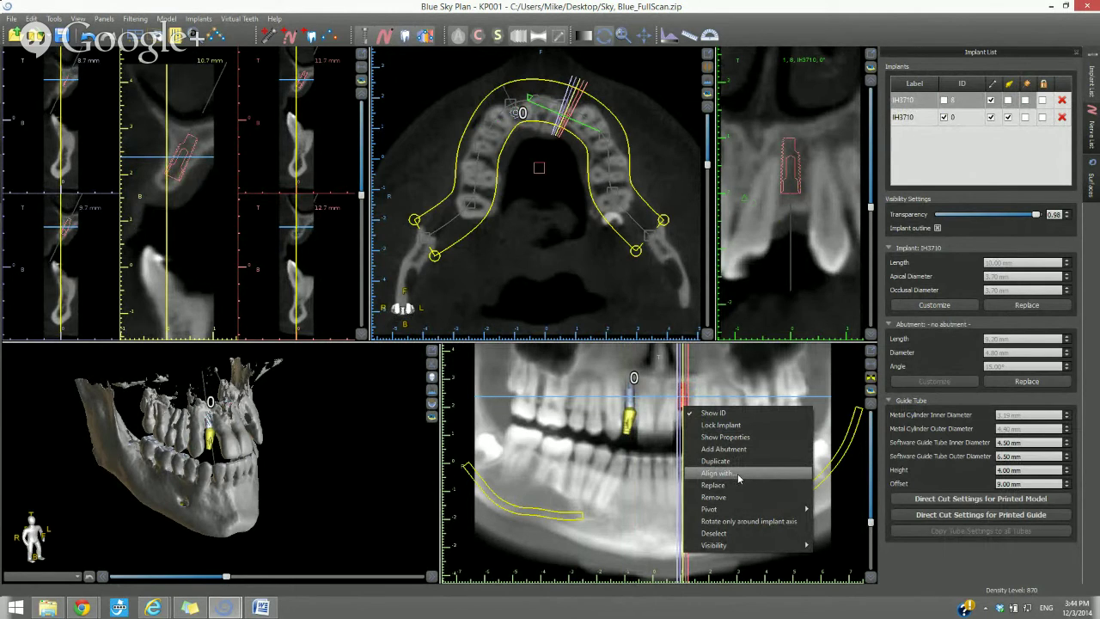
Align implant 8 with implant 0.
click(737, 474)
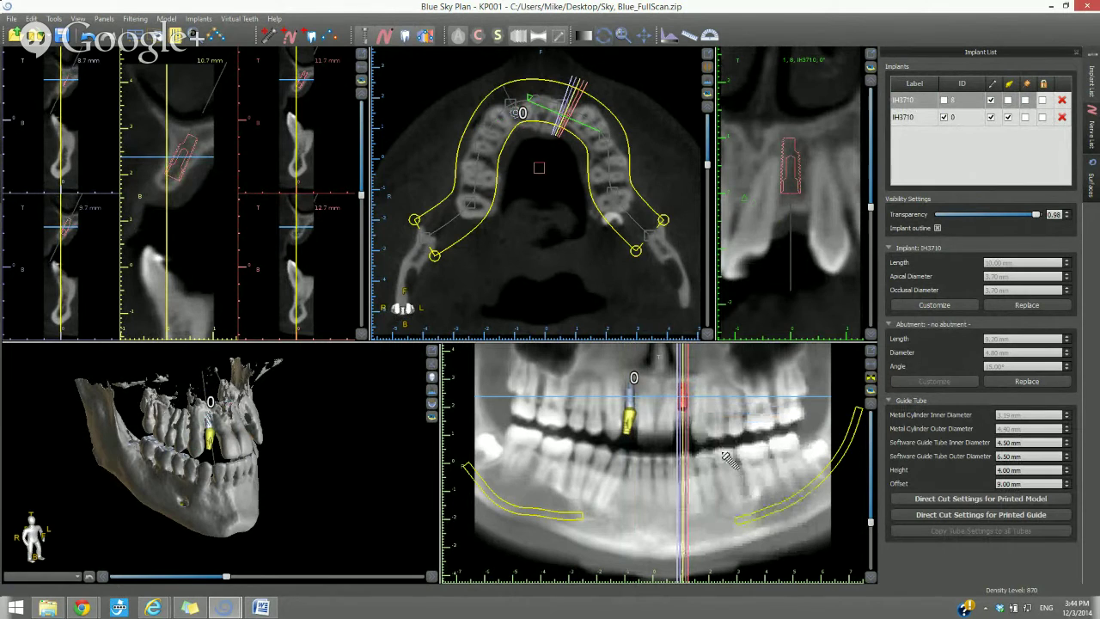
click(630, 401)
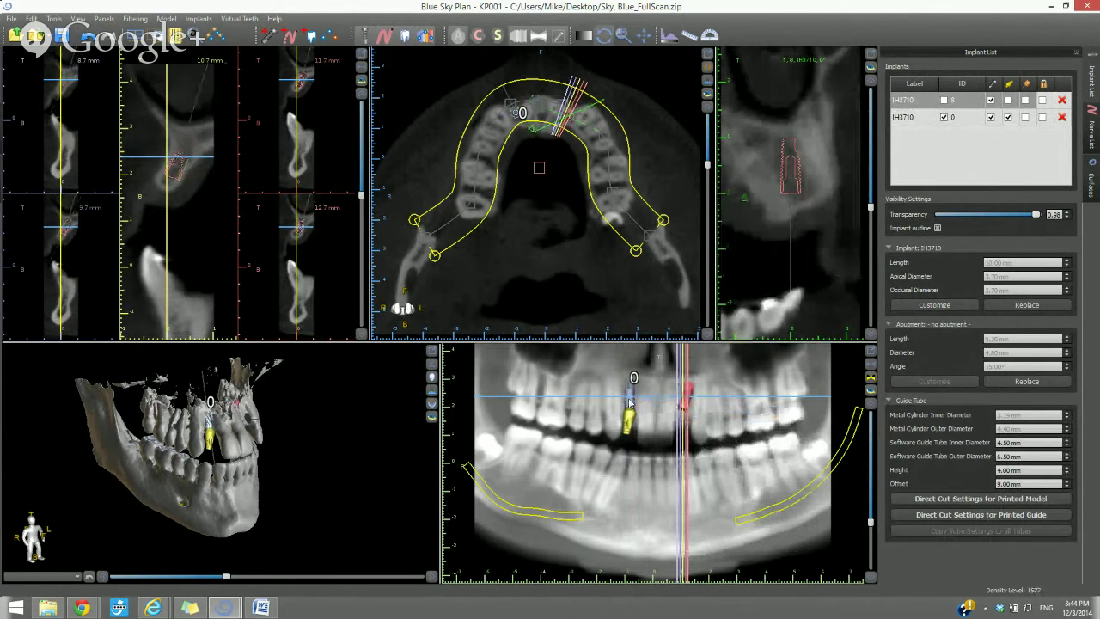
Select implant 8 in the panoramic view and rotate it to adjust its tilt in the gap.
click(691, 398)
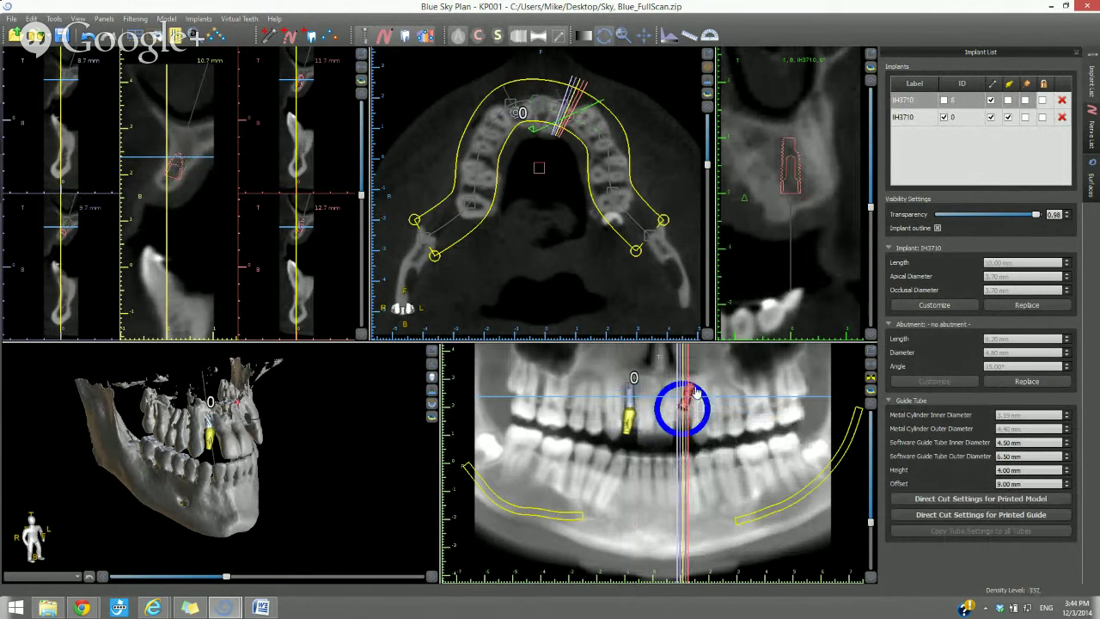
drag(696, 392, 682, 411)
click(682, 410)
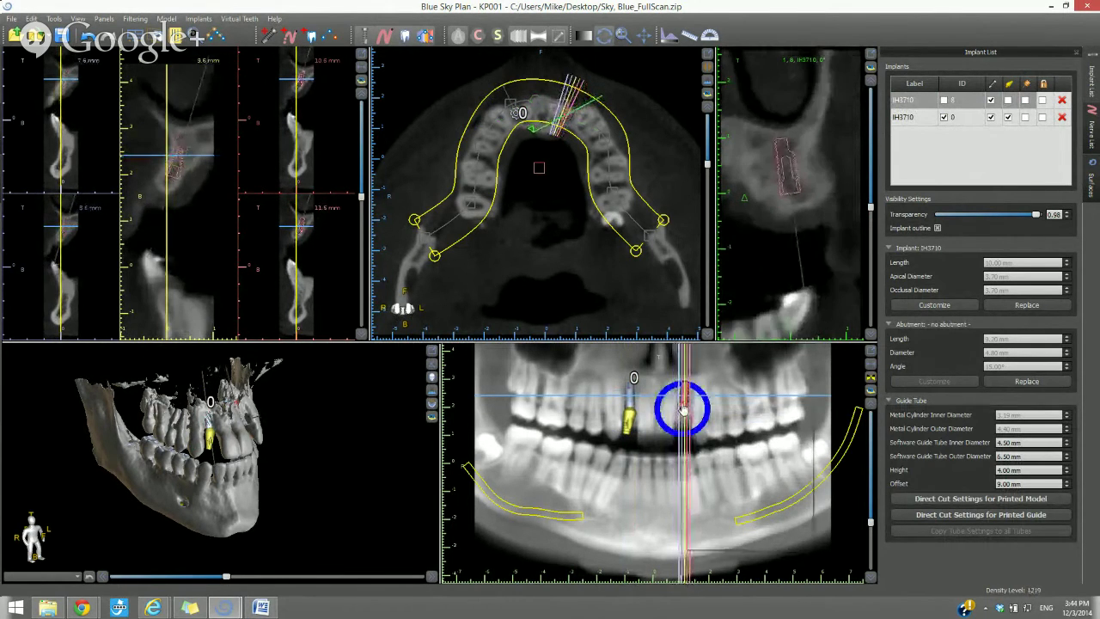
Restrict implant rotation to the implant axis only.
right_click(683, 410)
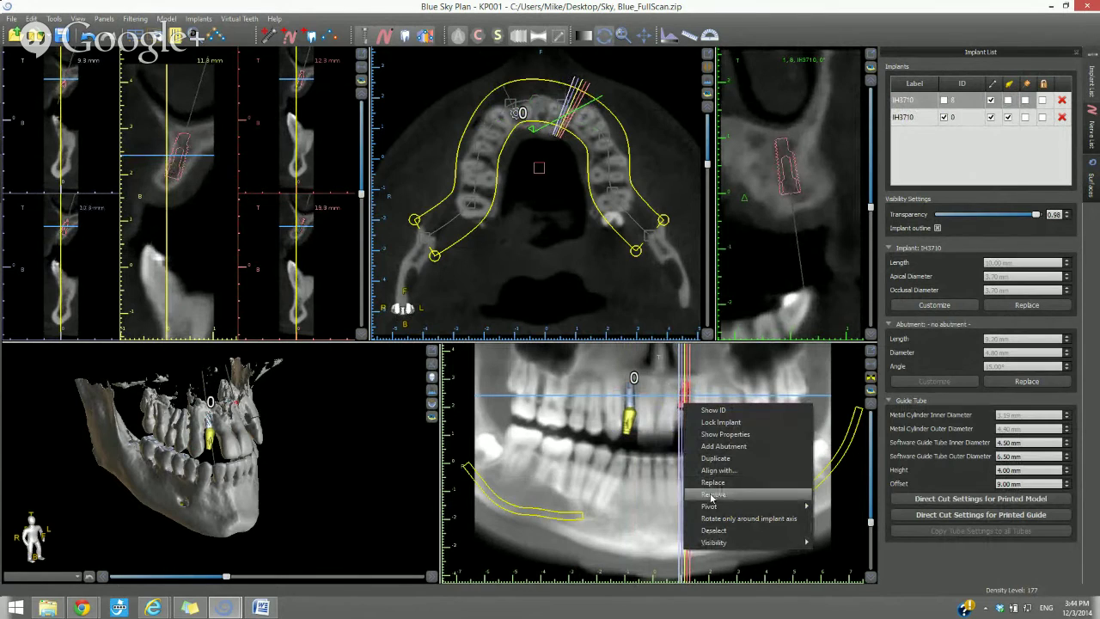
mouse_move(709, 514)
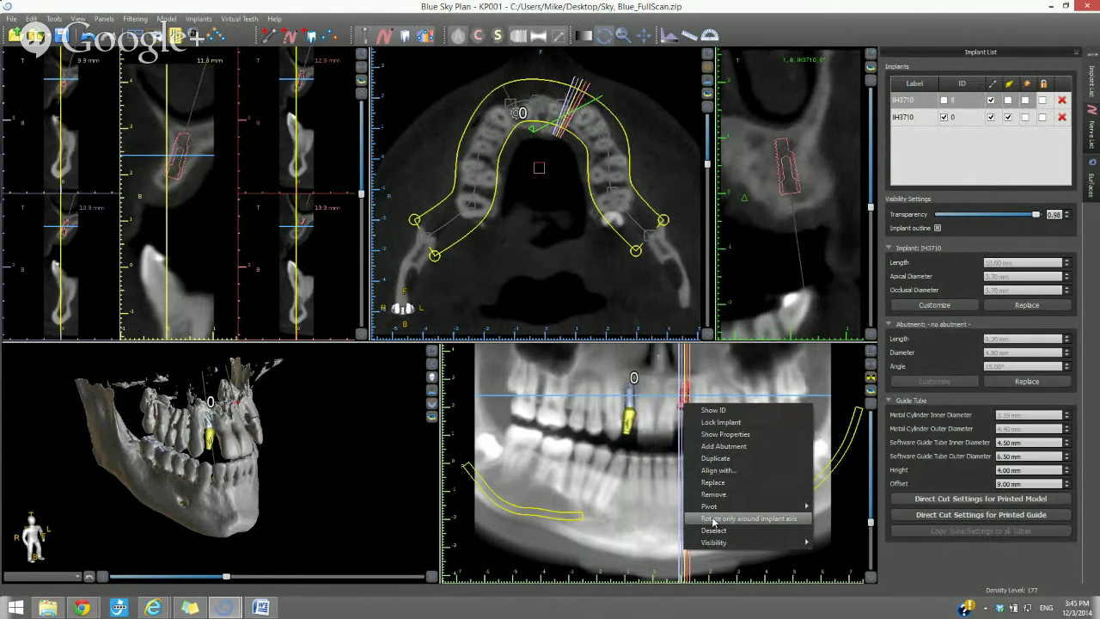
click(713, 521)
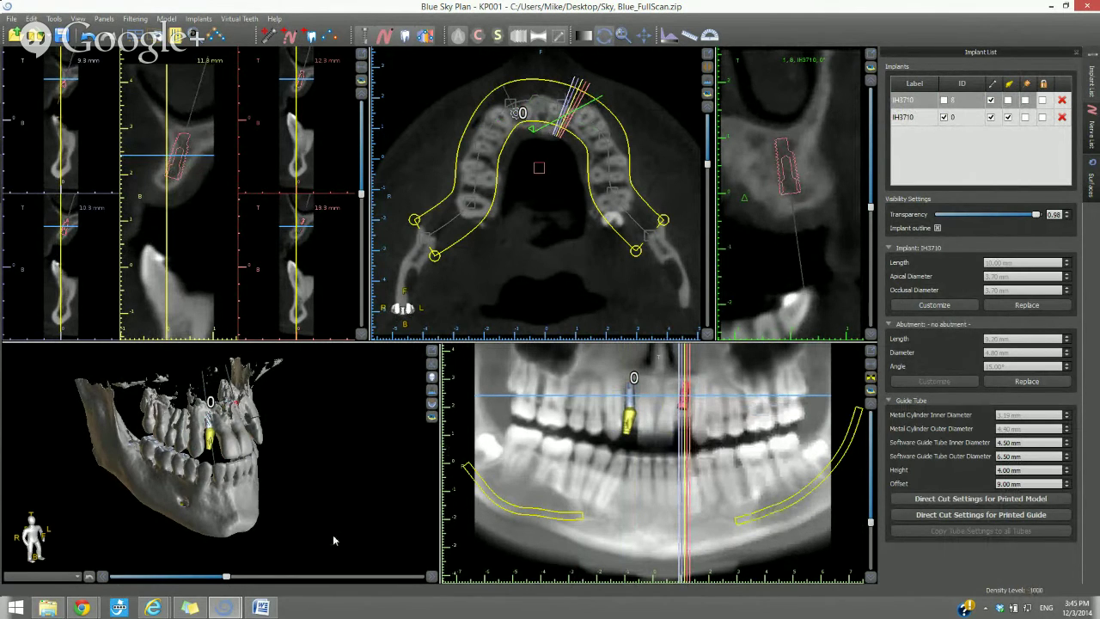
Rotate implant 0 about its own axis in the 3D view to reorient its angled abutment.
scroll(331, 504, up, 5)
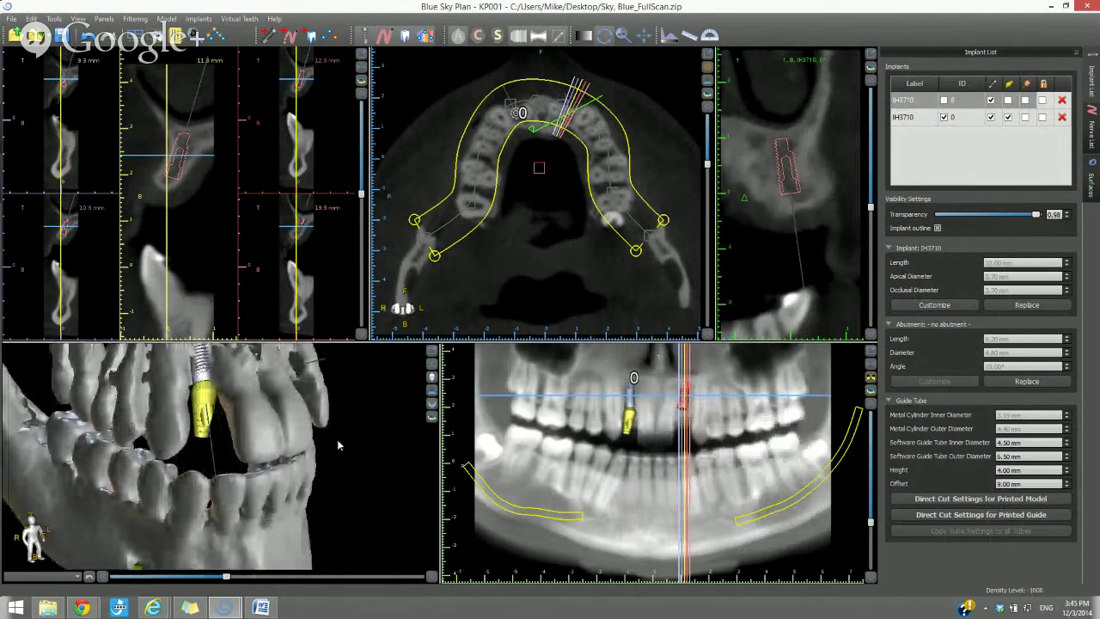
drag(312, 432, 316, 495)
mouse_move(206, 444)
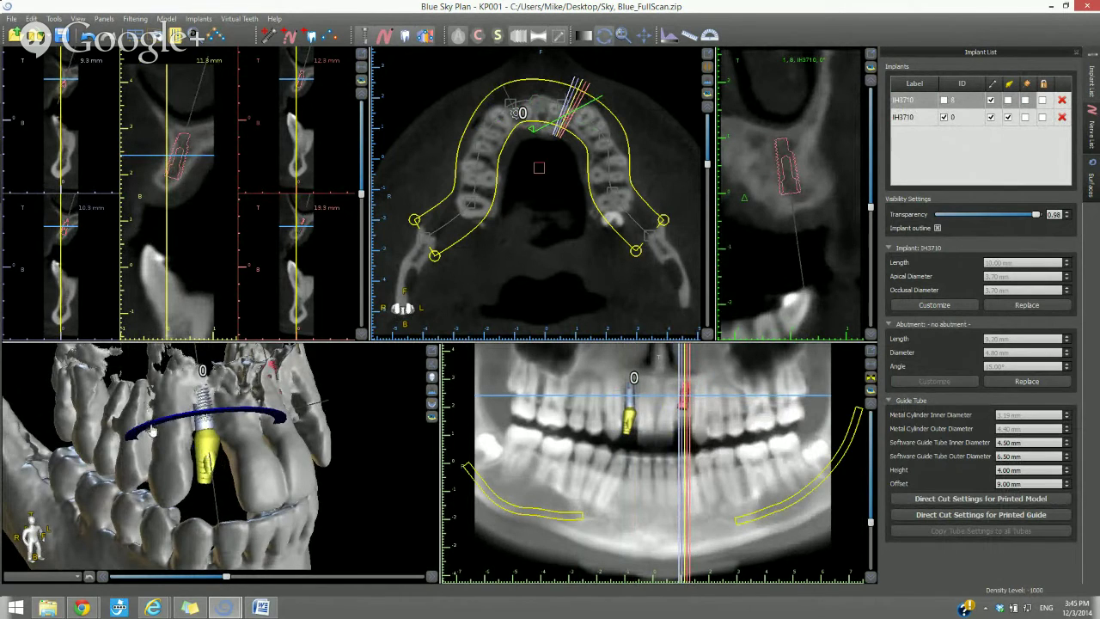
mouse_move(163, 429)
mouse_down()
mouse_move(263, 420)
mouse_move(170, 423)
mouse_up()
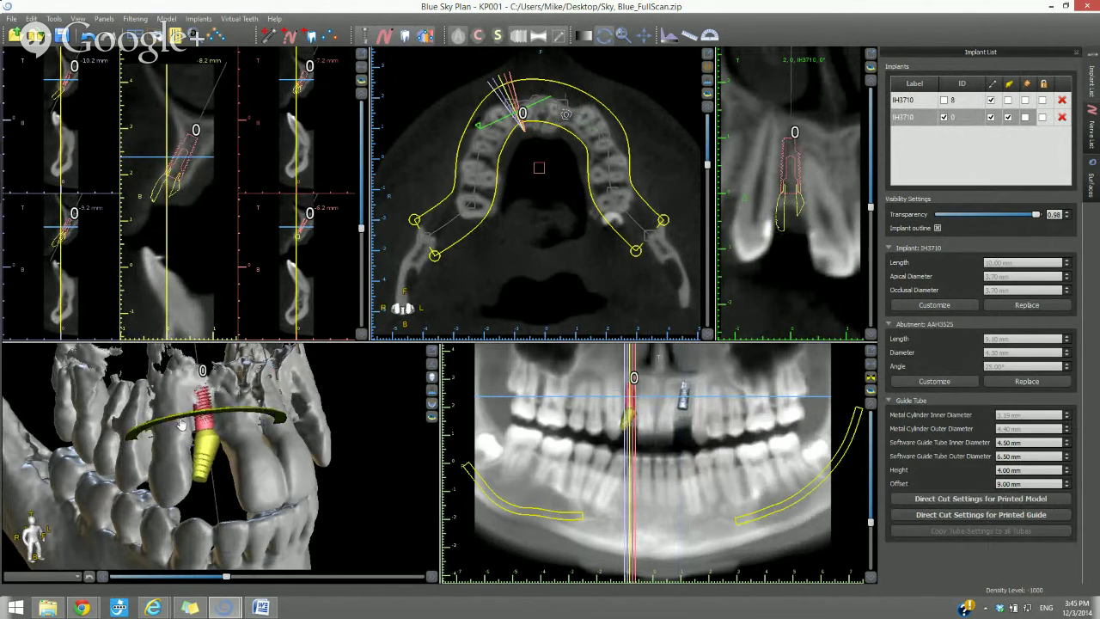
drag(182, 424, 215, 425)
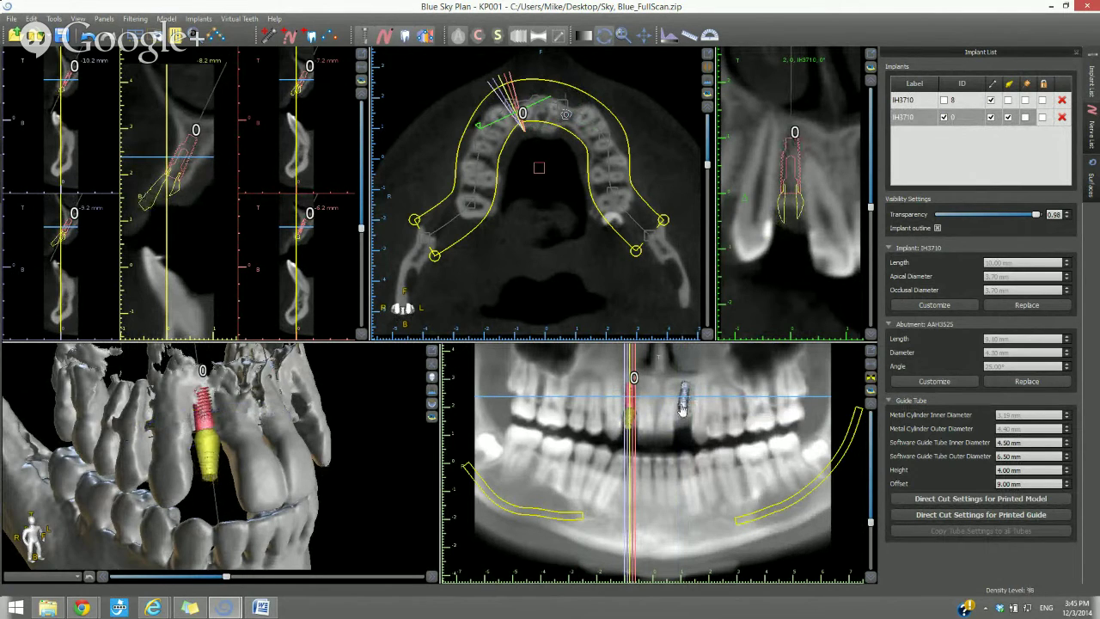
Select implant 8 in the panoramic view and hide the panoramic curve and slice lines.
click(683, 409)
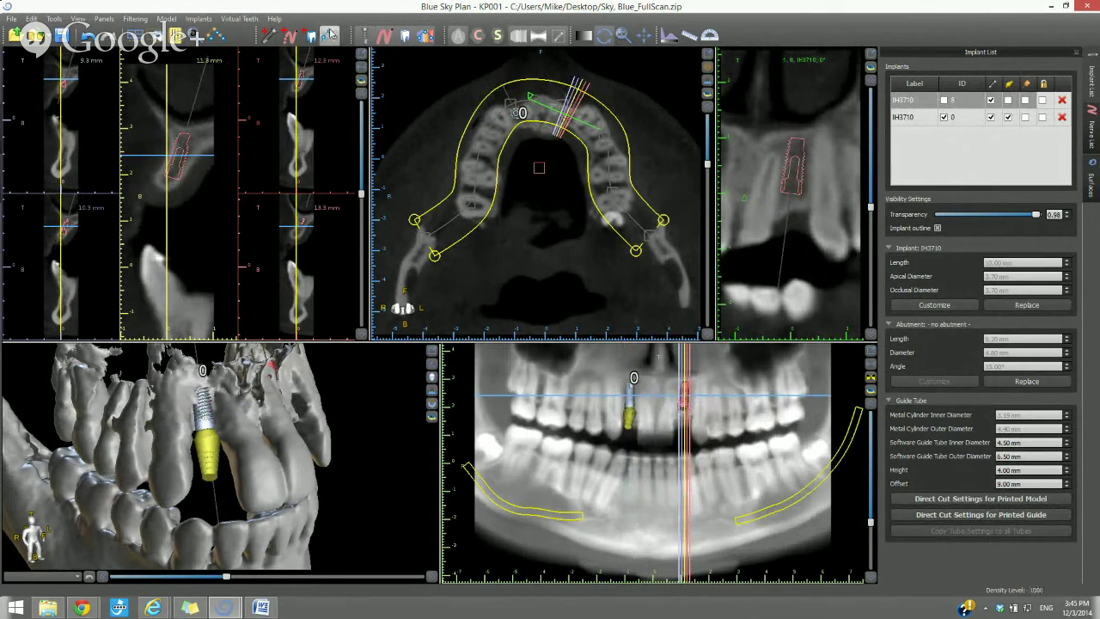
click(426, 36)
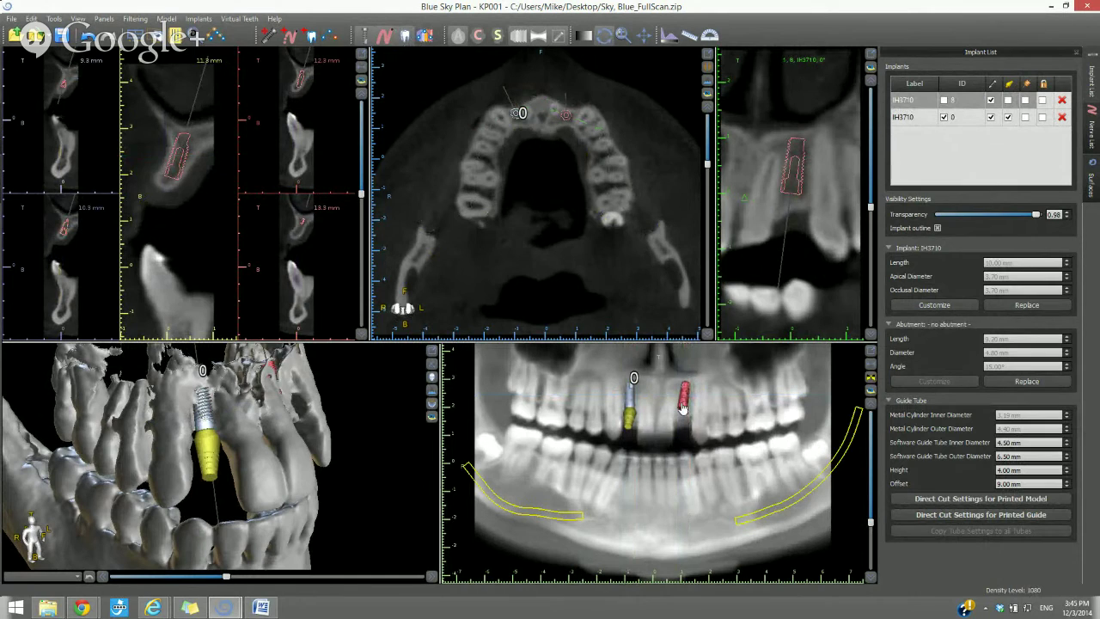
right_click(683, 408)
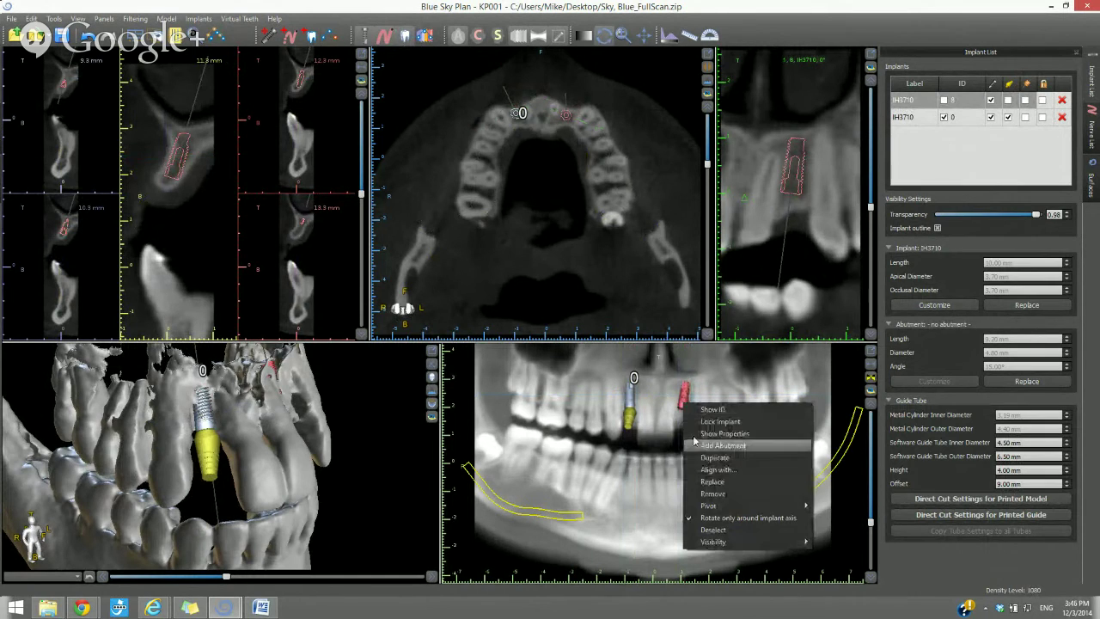
click(714, 519)
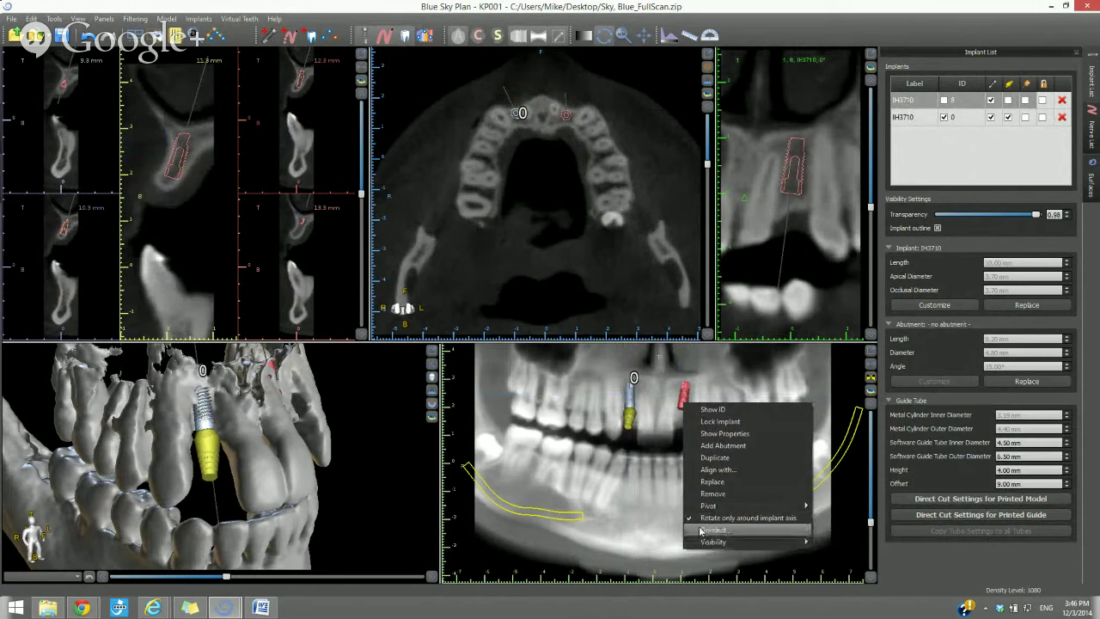
click(690, 518)
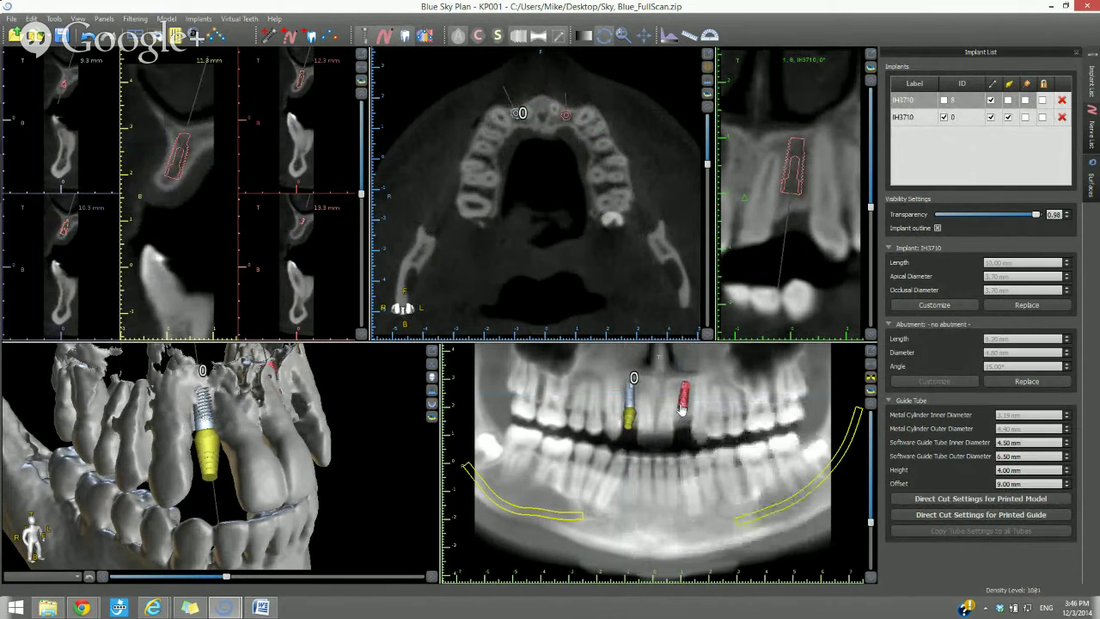
Deselect implant 8 and make its guide tube visible.
right_click(681, 410)
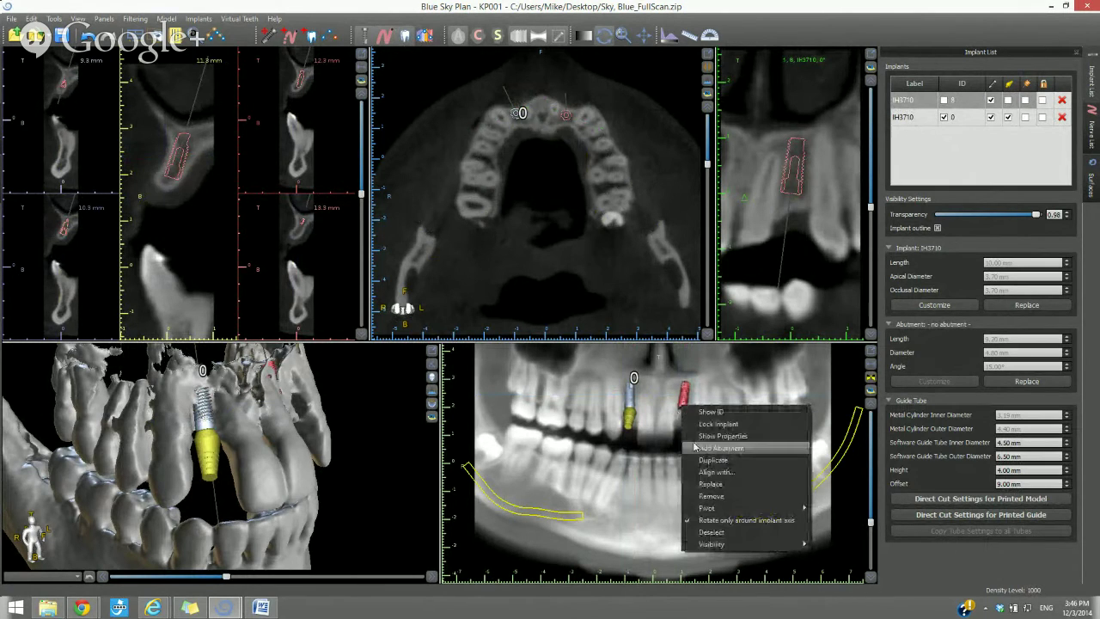
click(710, 533)
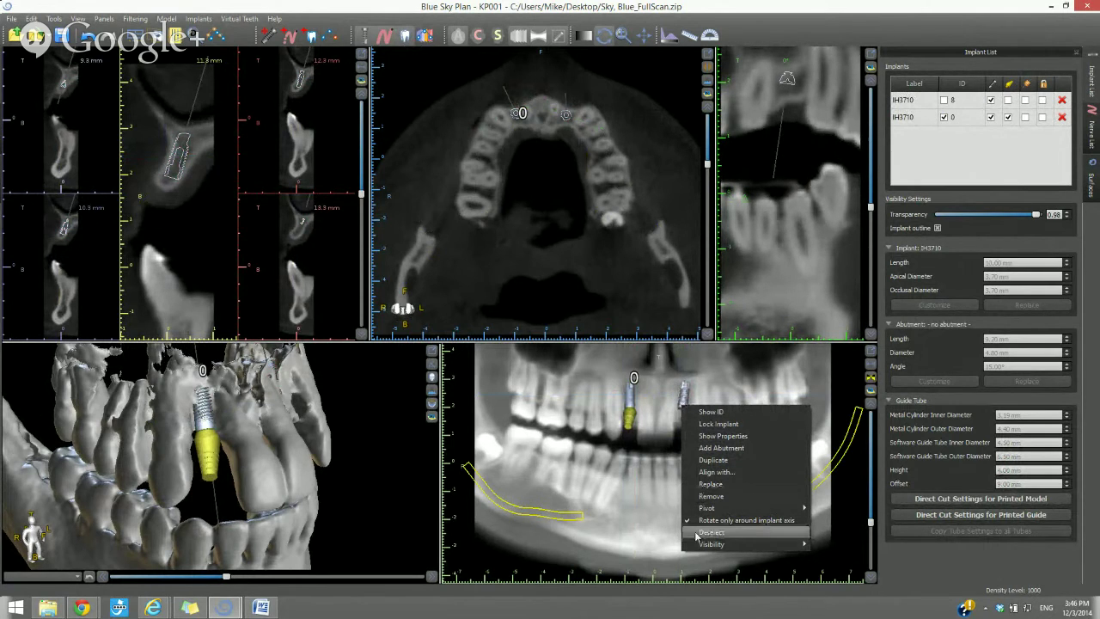
mouse_move(707, 551)
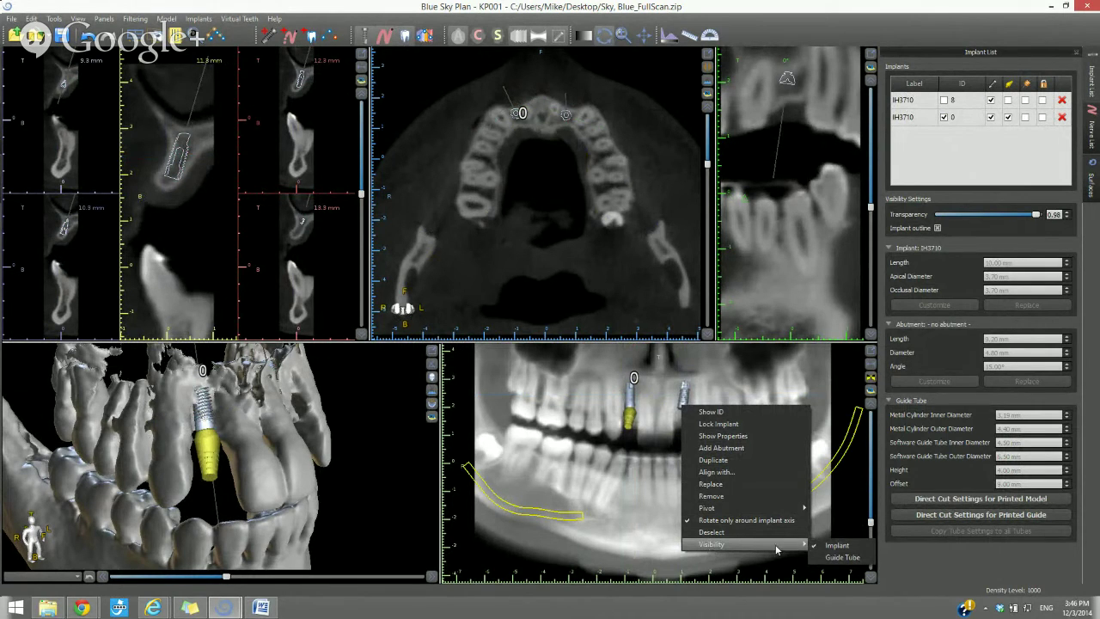
click(835, 558)
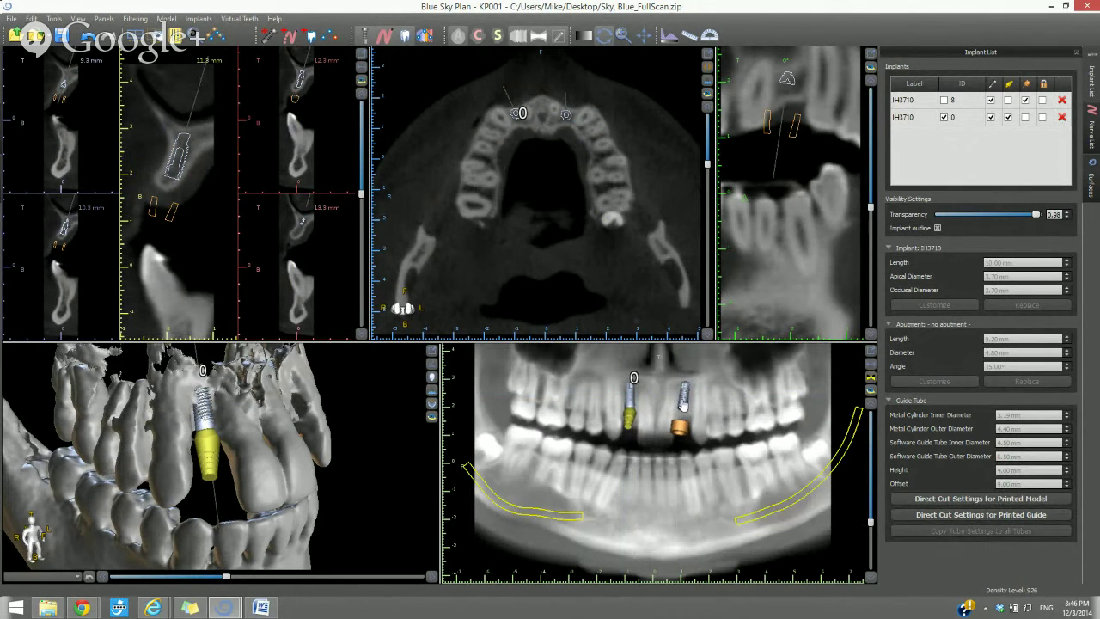
Select implant 0 and turn off the restriction to rotation around the implant axis.
mouse_move(203, 421)
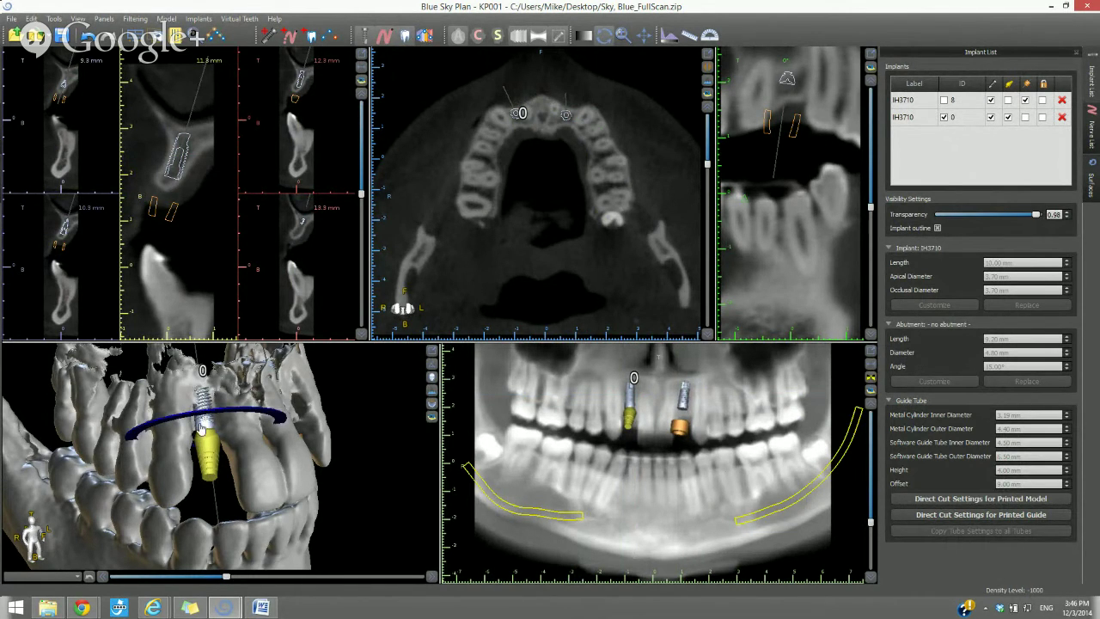
click(630, 415)
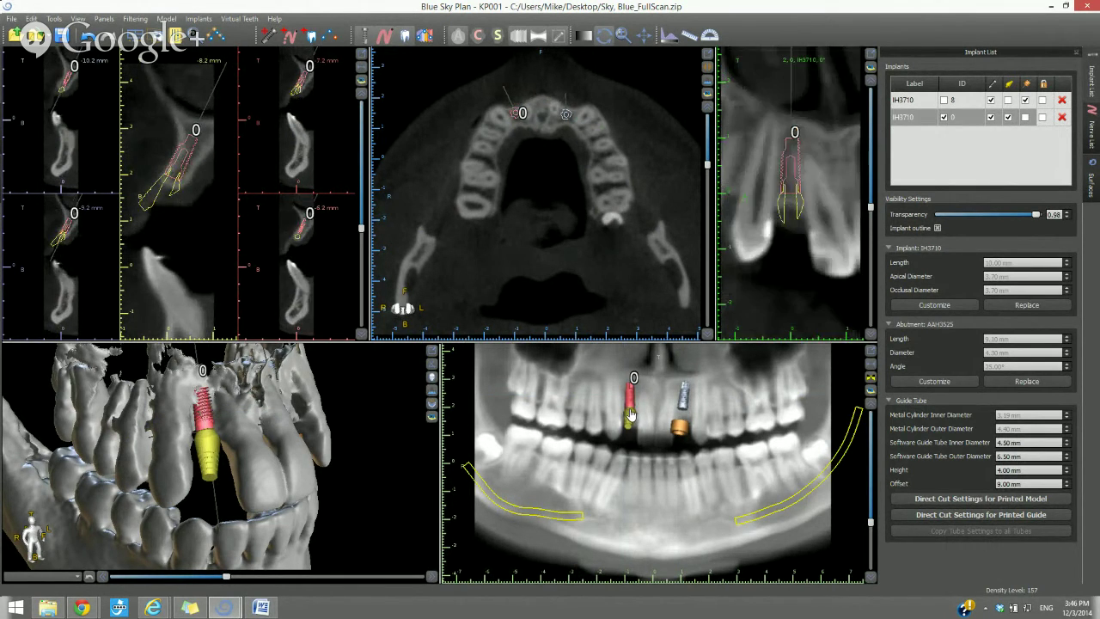
mouse_move(205, 423)
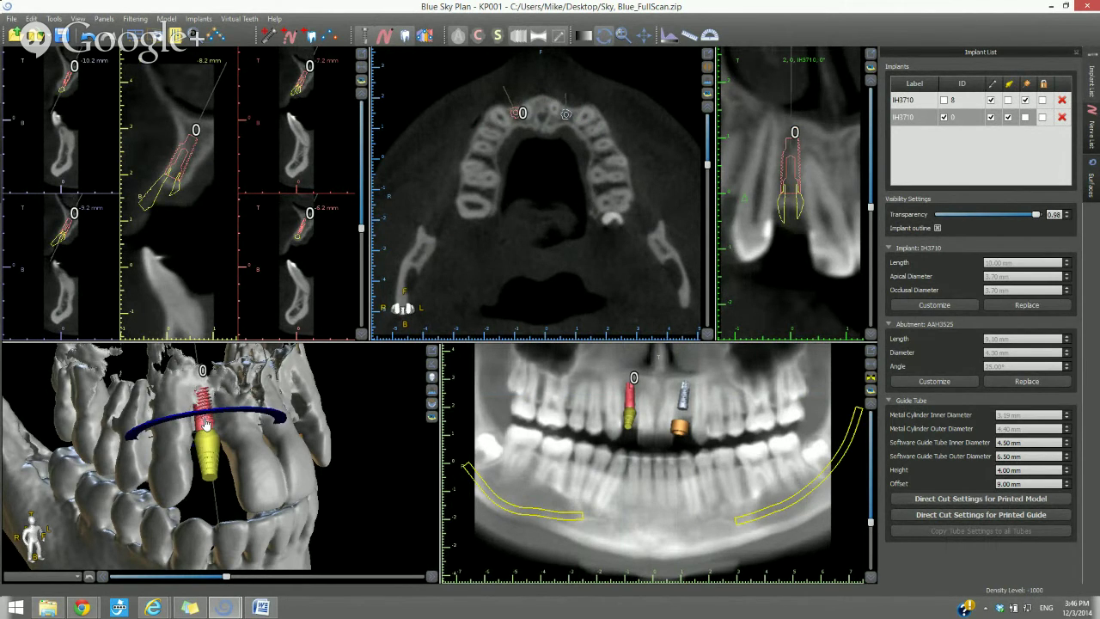
right_click(206, 422)
click(233, 535)
Shift implant 0 slightly in the 3D view, and leave its manipulation handles.
mouse_move(205, 420)
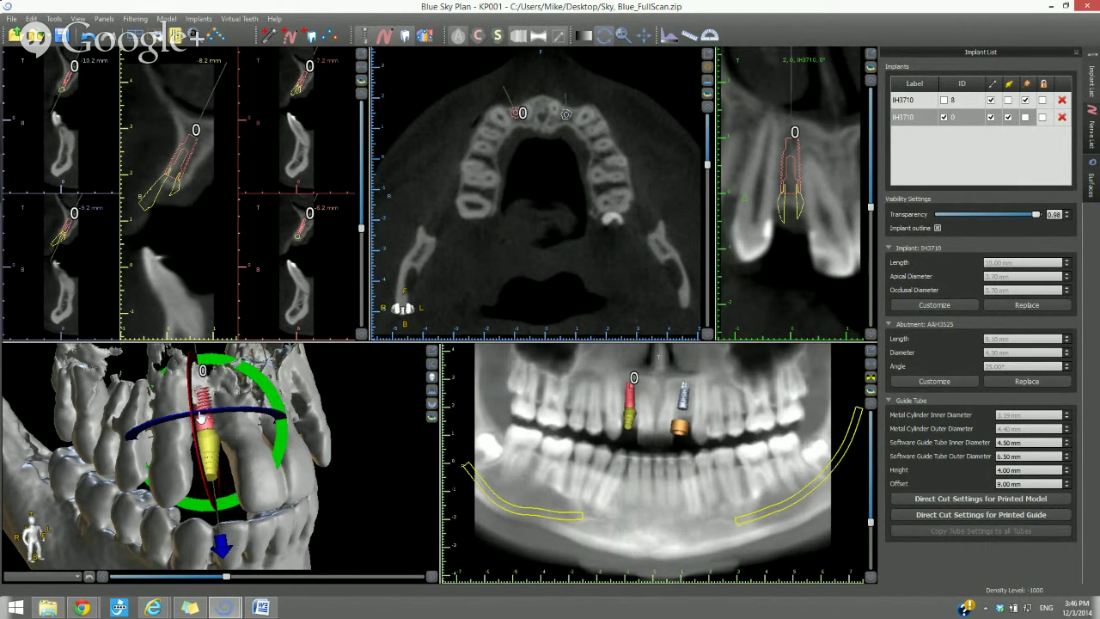
drag(203, 421, 202, 423)
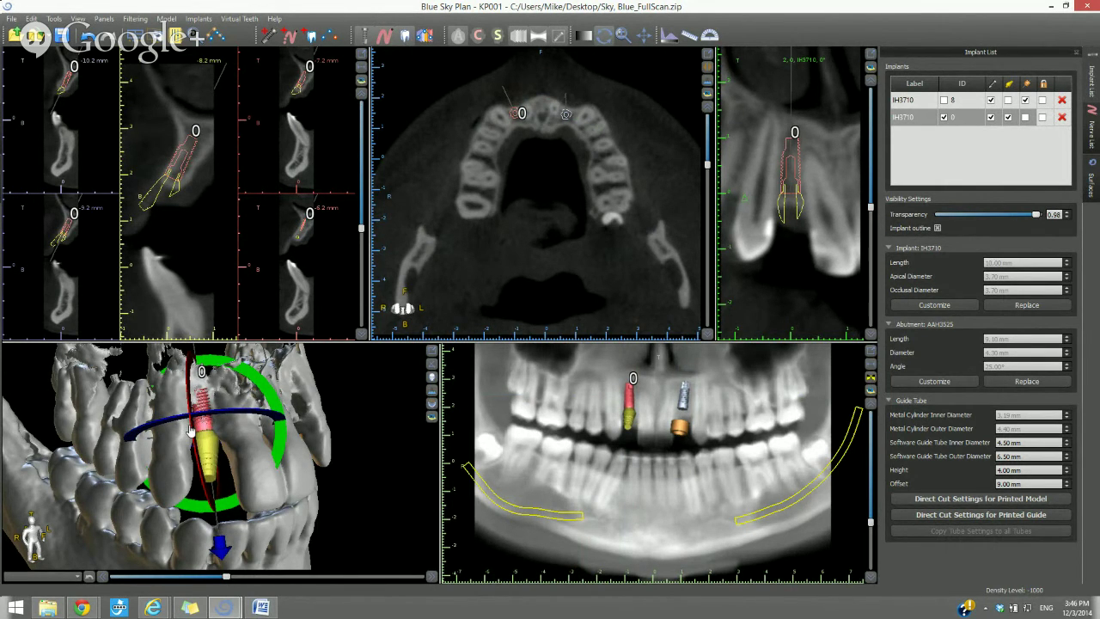
drag(191, 430, 192, 433)
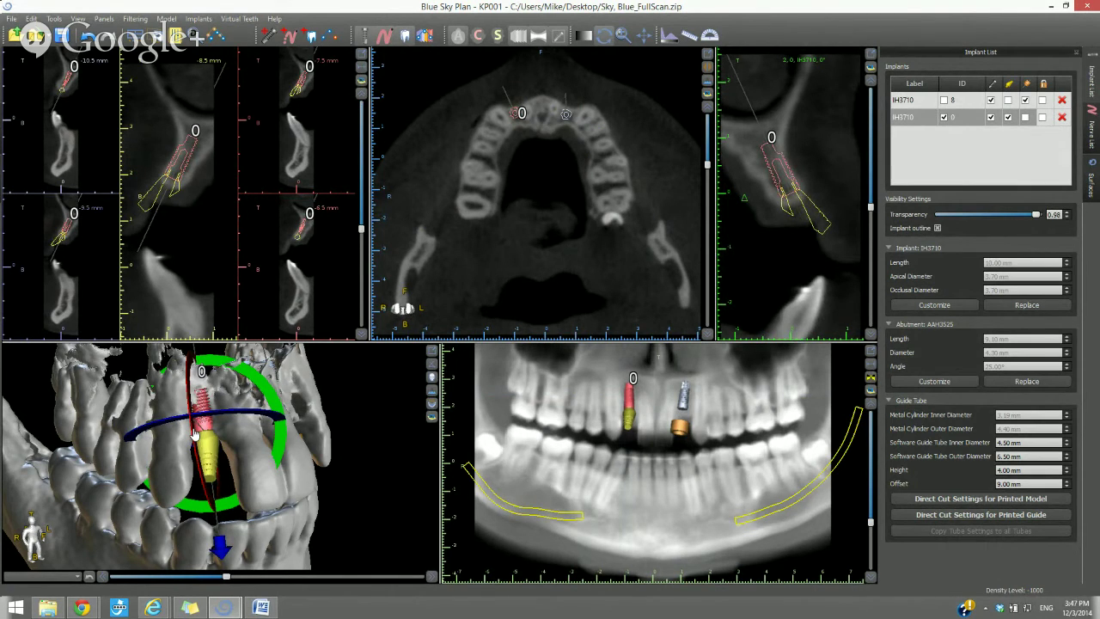
click(337, 483)
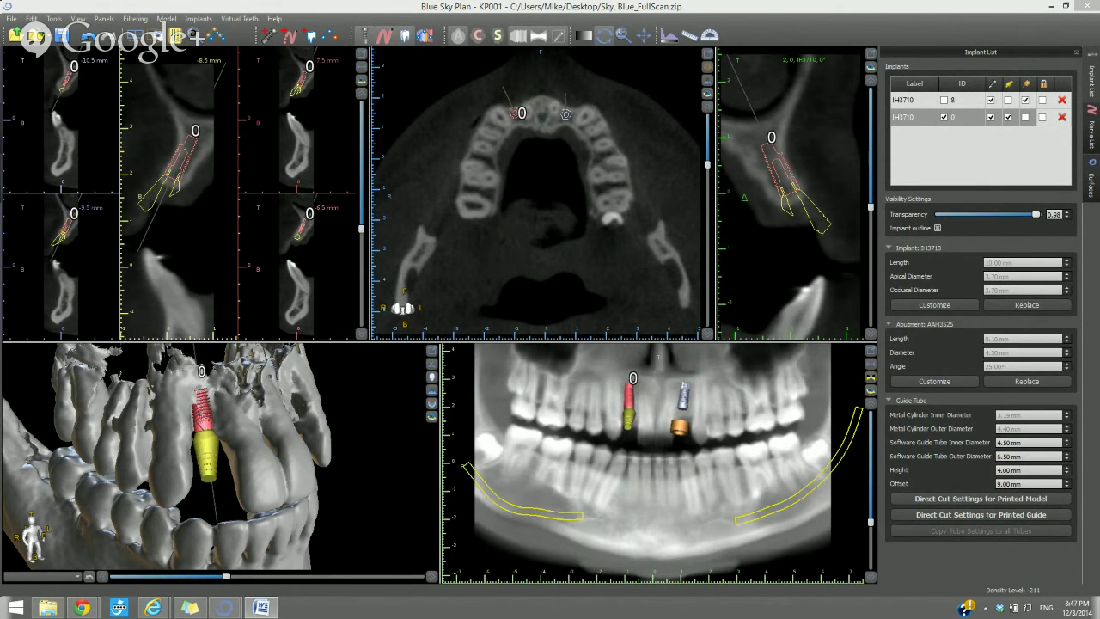
Review the implant, abutment and pin options for a new implant, and close them without adding anything.
click(266, 39)
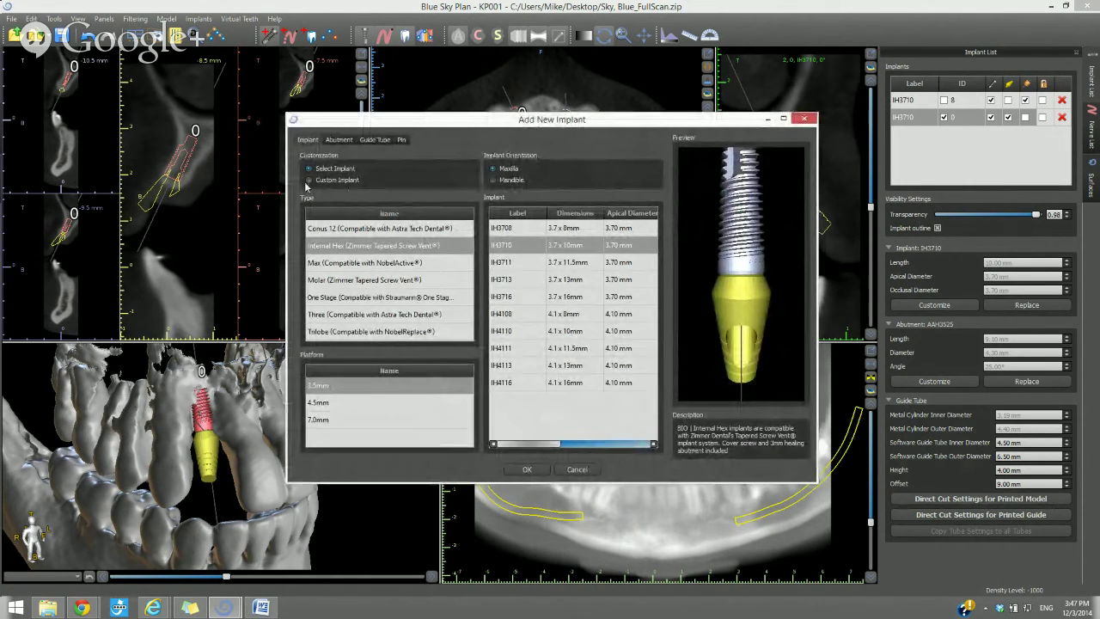
click(338, 140)
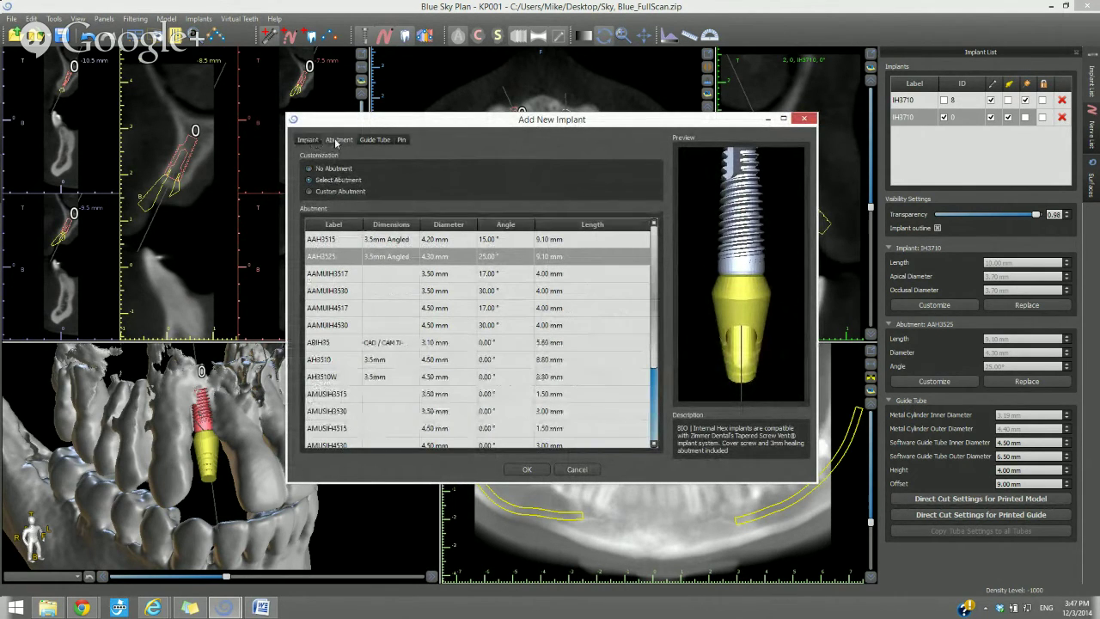
click(401, 140)
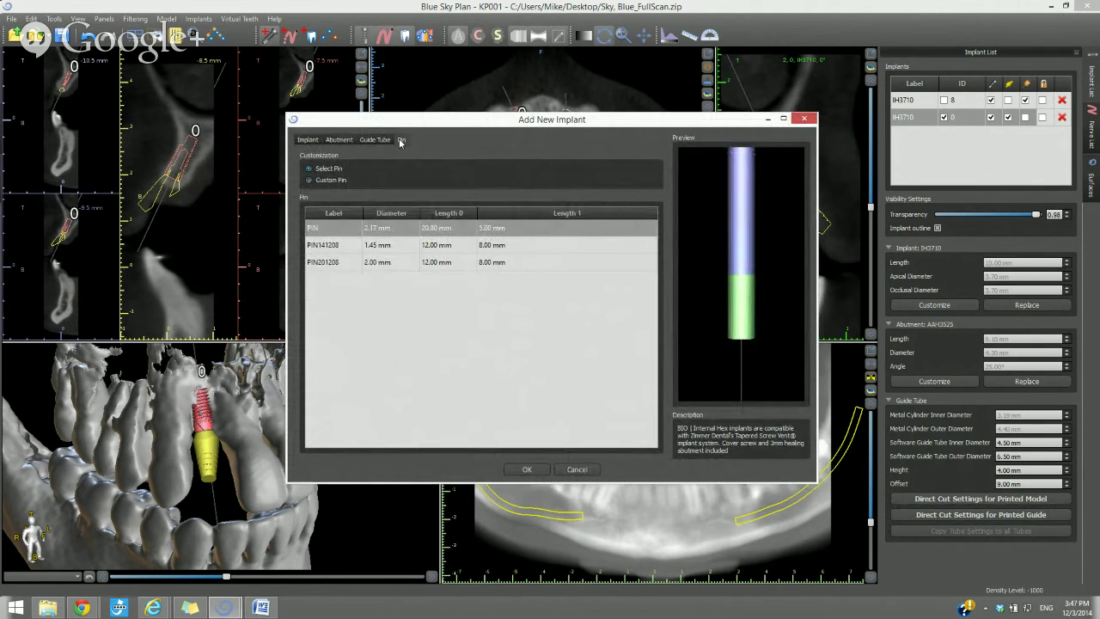
click(577, 469)
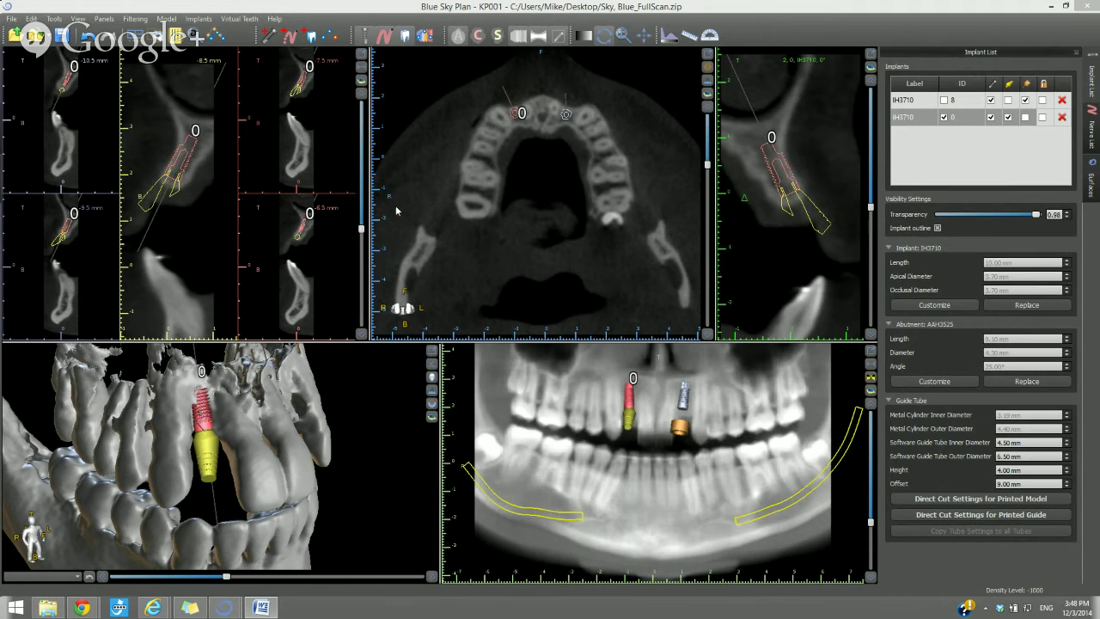
Delete both implants and place a medium Right Maxillary Lateral Incisor with root in its gap in the panoramic view.
click(1063, 102)
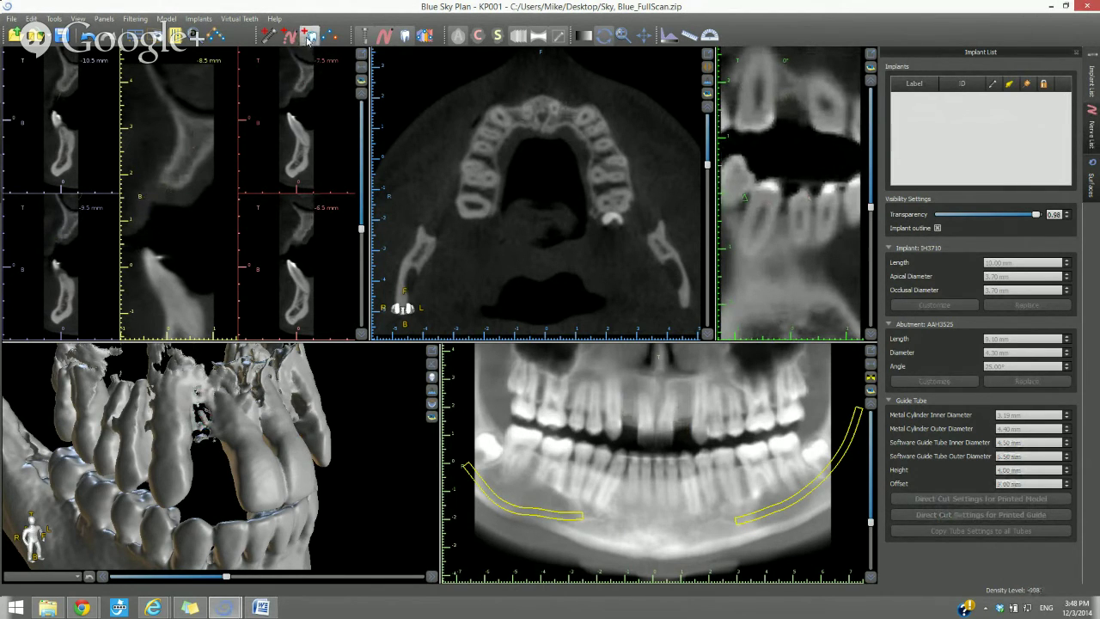
click(307, 38)
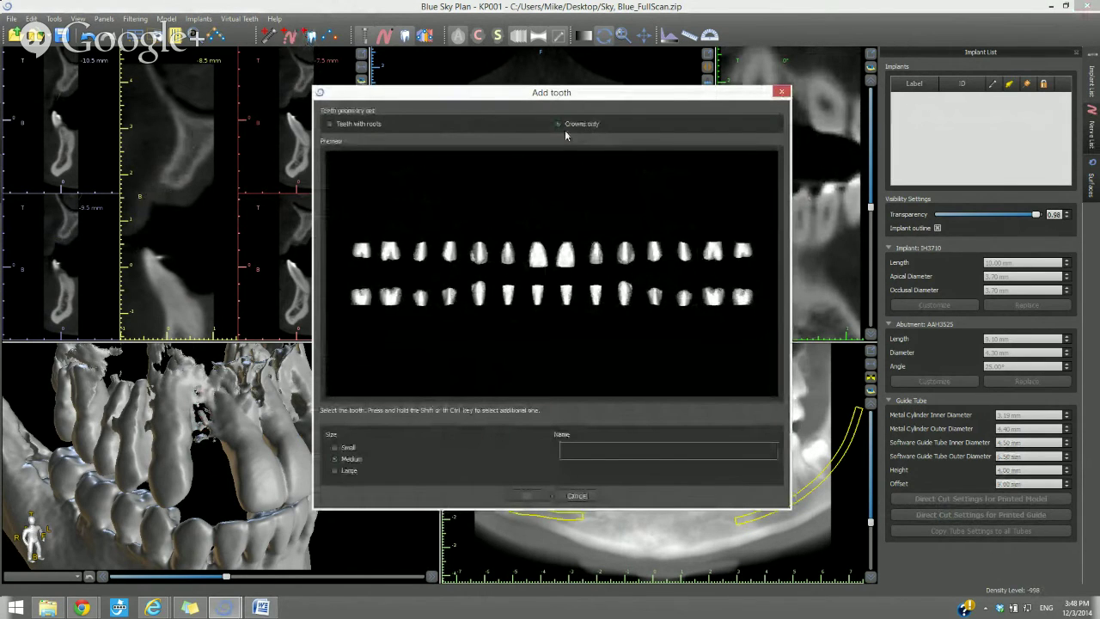
click(358, 126)
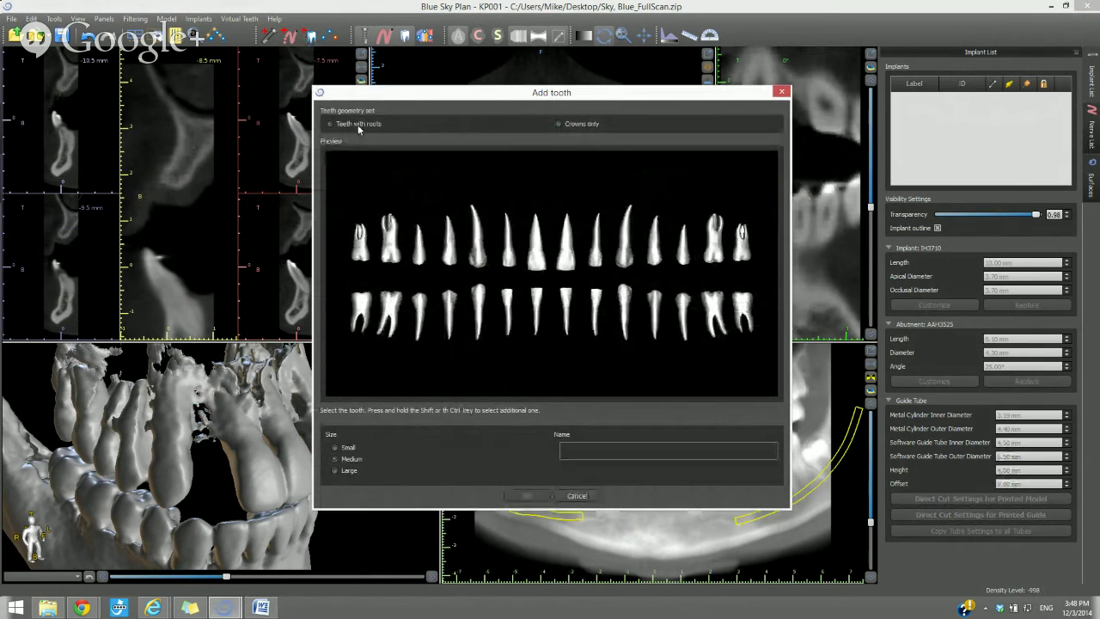
click(508, 250)
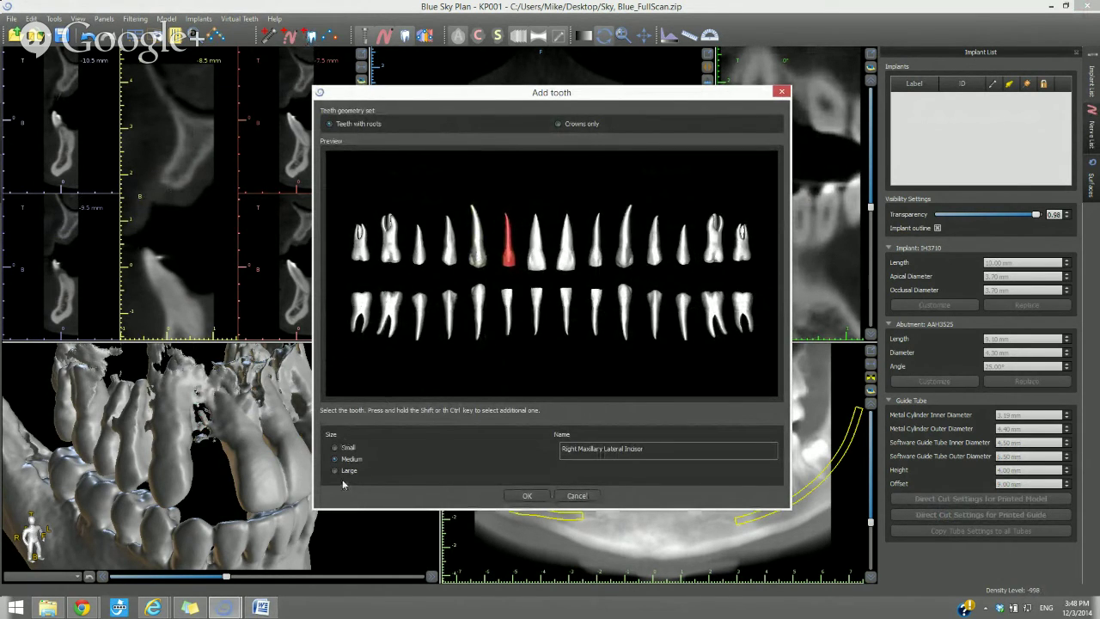
click(526, 497)
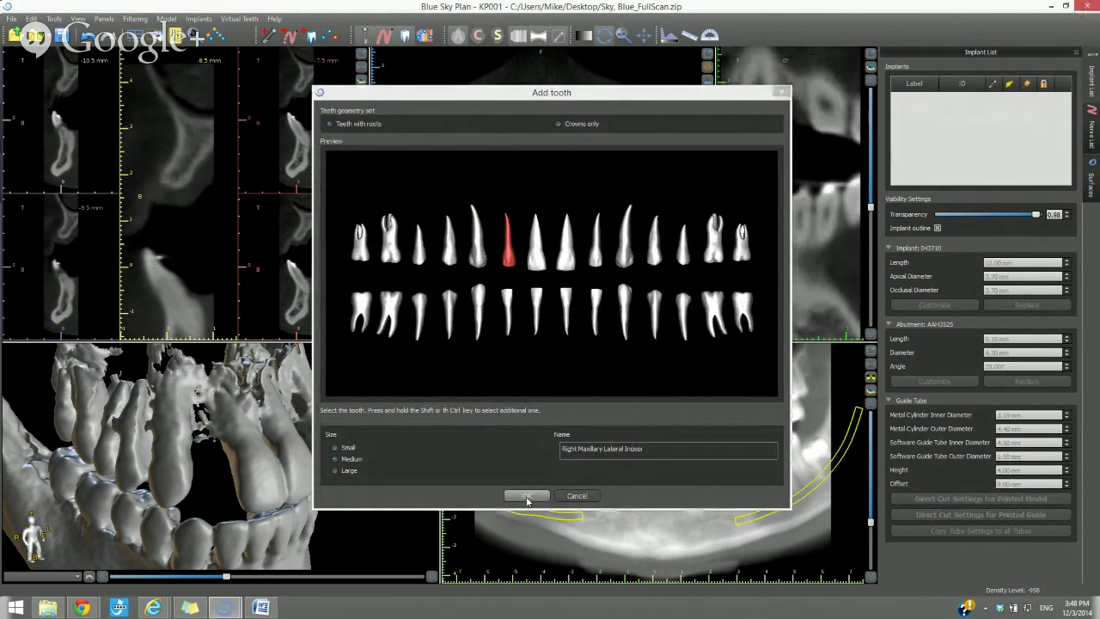
click(630, 427)
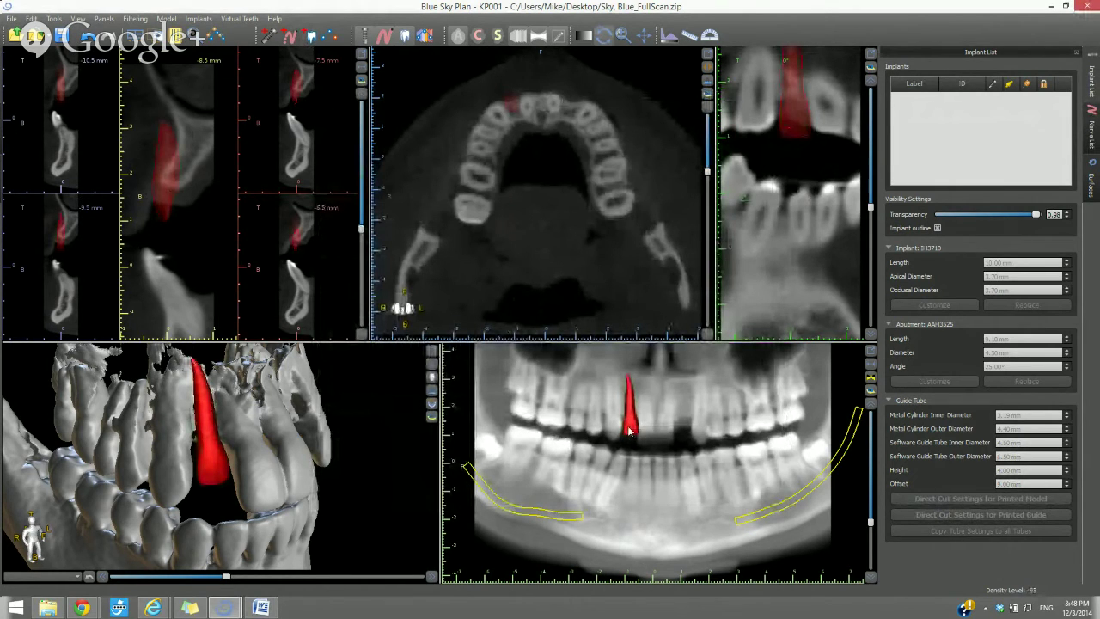
Move the Right Maxillary Lateral Incisor slightly downward in the panoramic view and fine-tune its position in the 3D view.
click(631, 437)
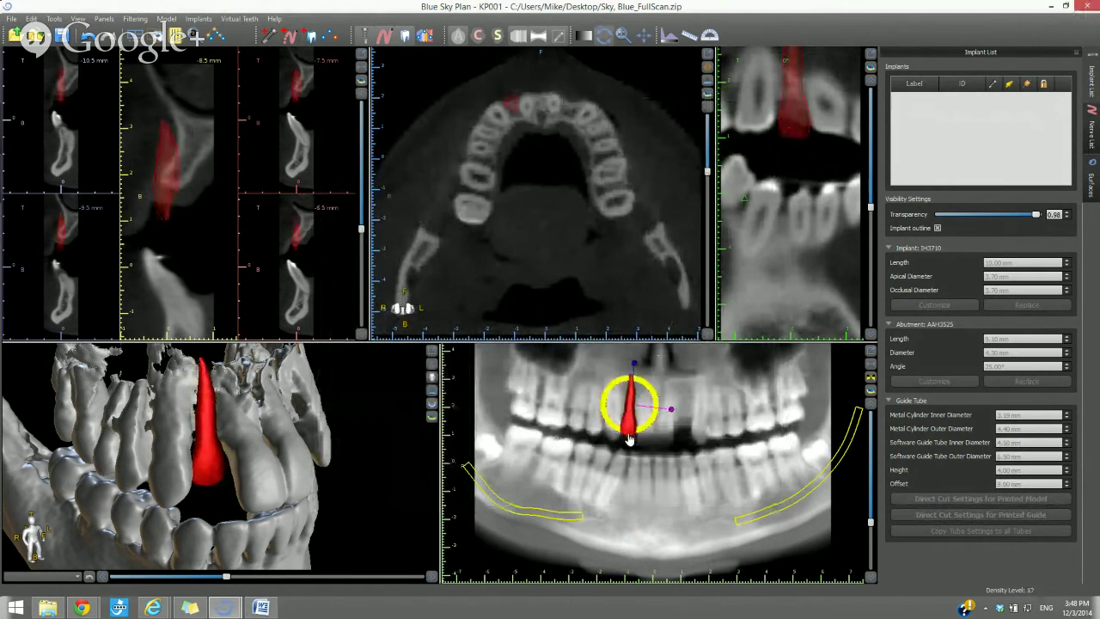
drag(632, 439, 632, 434)
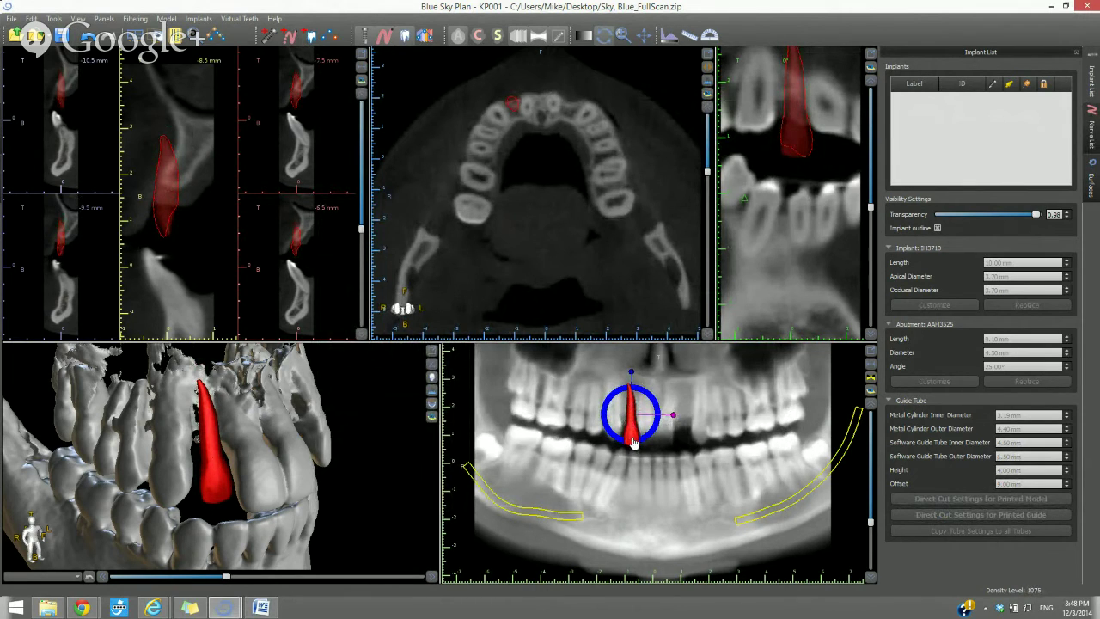
mouse_move(212, 487)
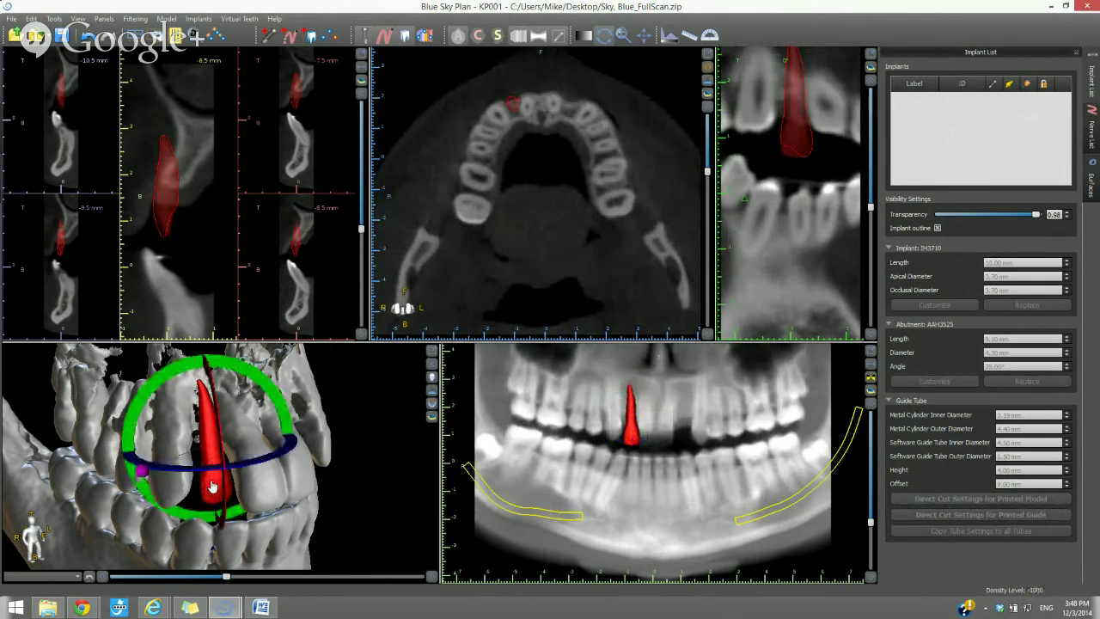
drag(211, 487, 208, 487)
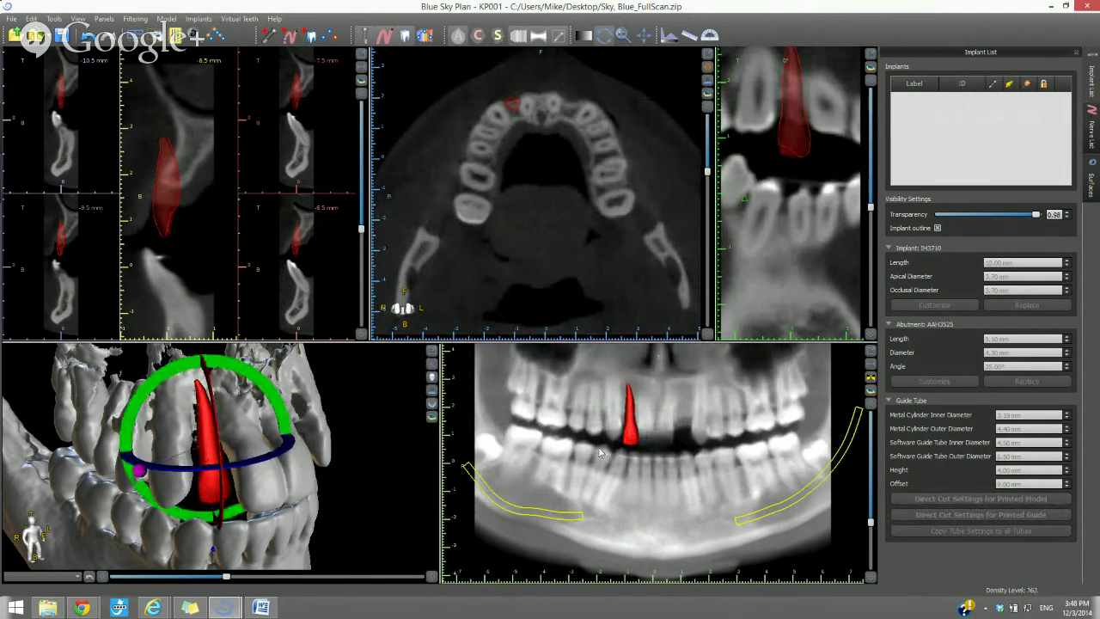
Align a new implant to the Right Maxillary Lateral Incisor, and set the tooth transparency to 0.48.
mouse_move(627, 438)
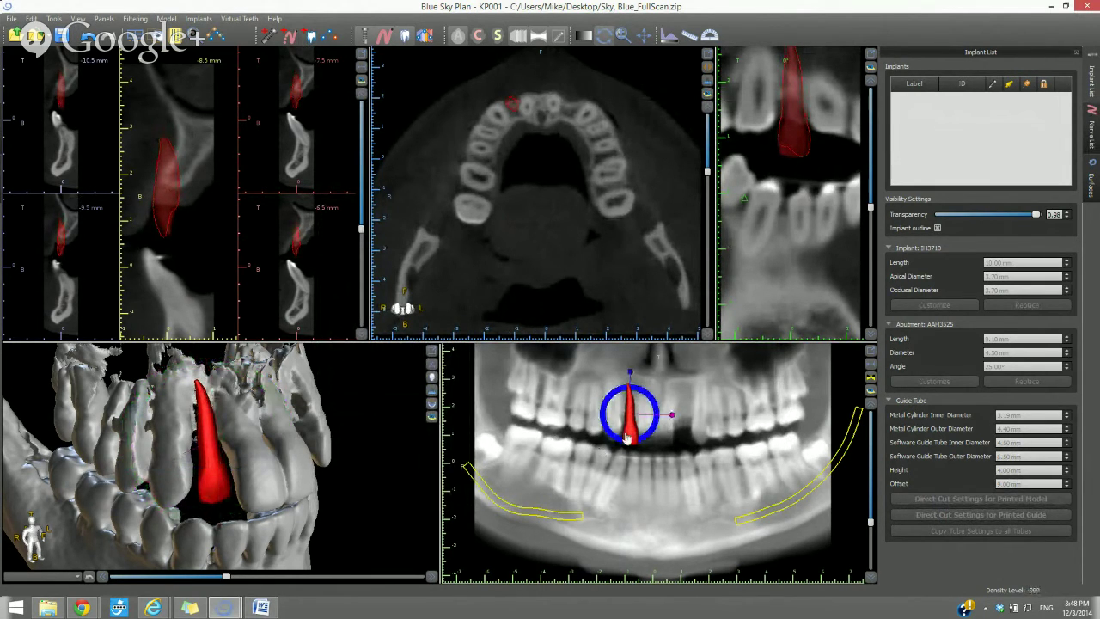
click(626, 439)
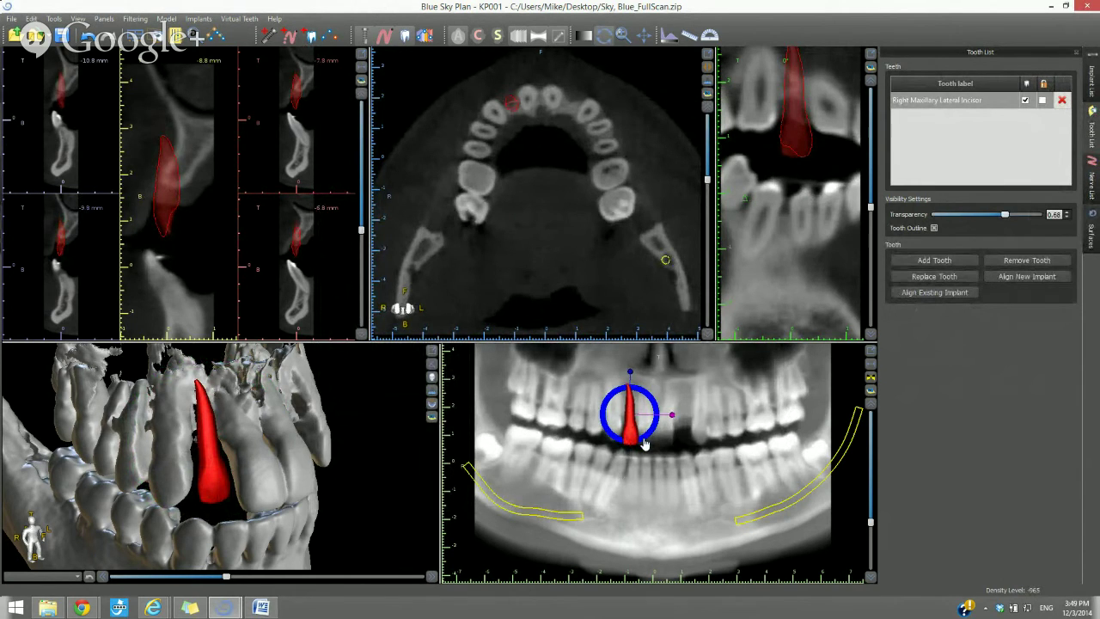
click(1021, 277)
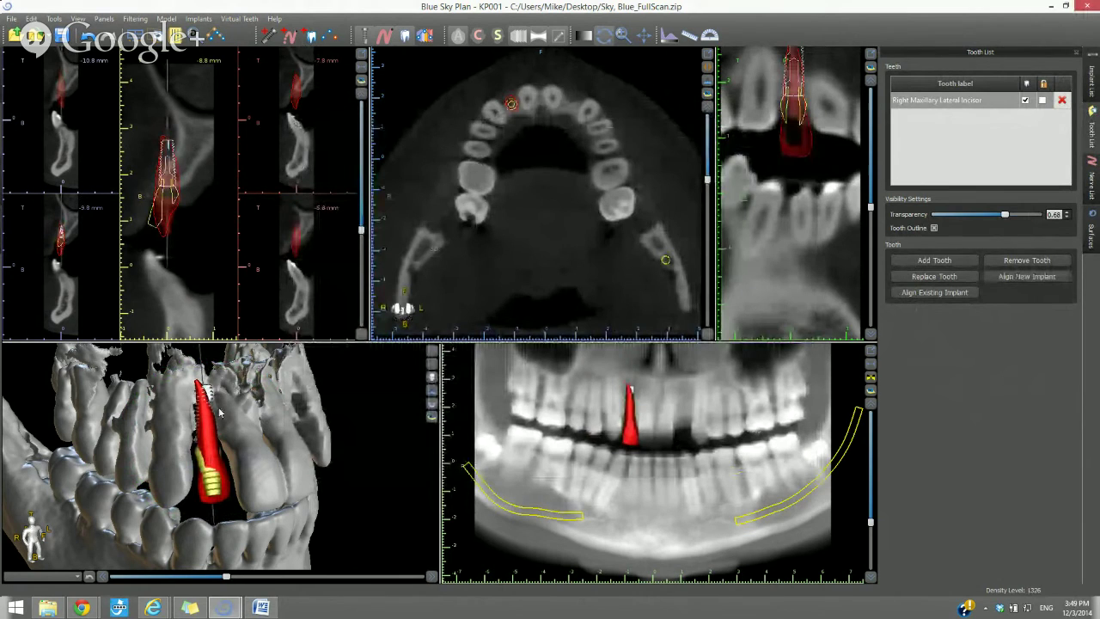
click(213, 494)
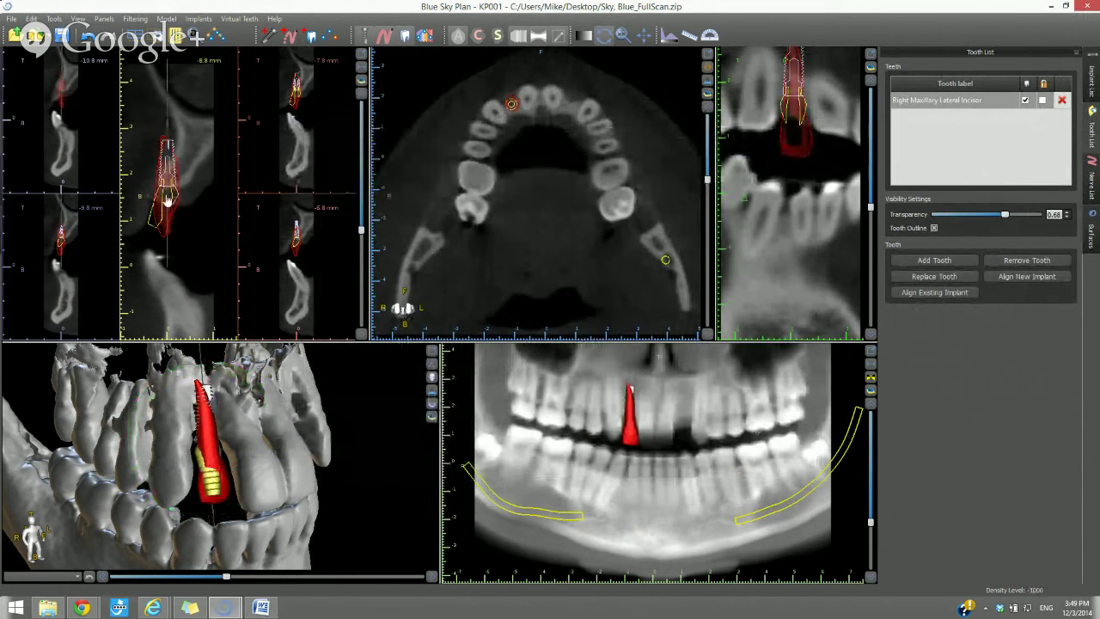
mouse_move(223, 498)
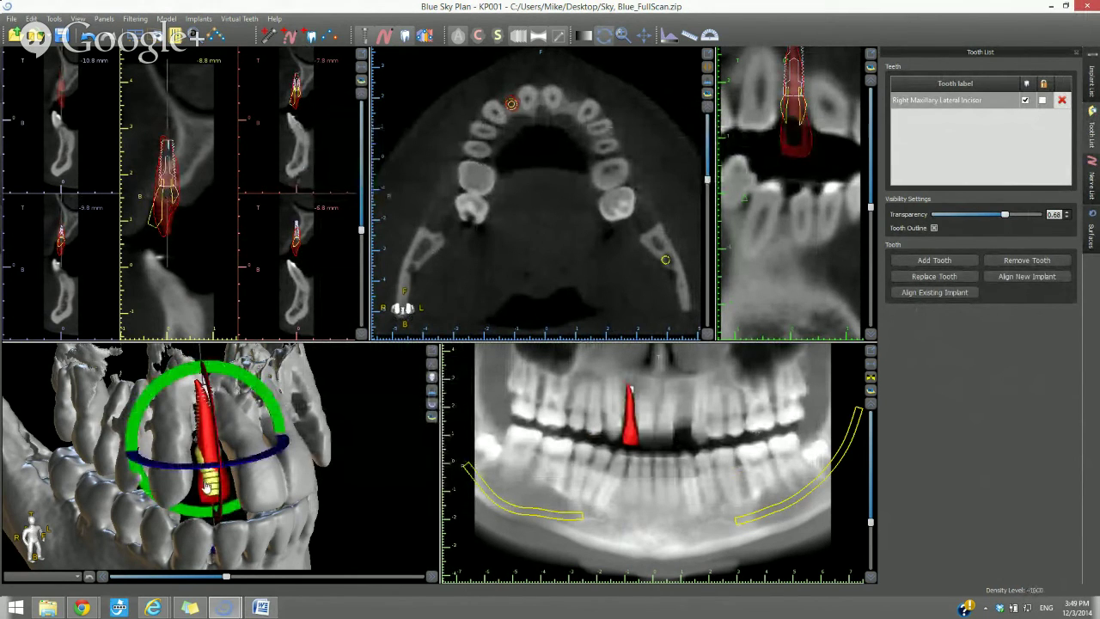
mouse_move(627, 440)
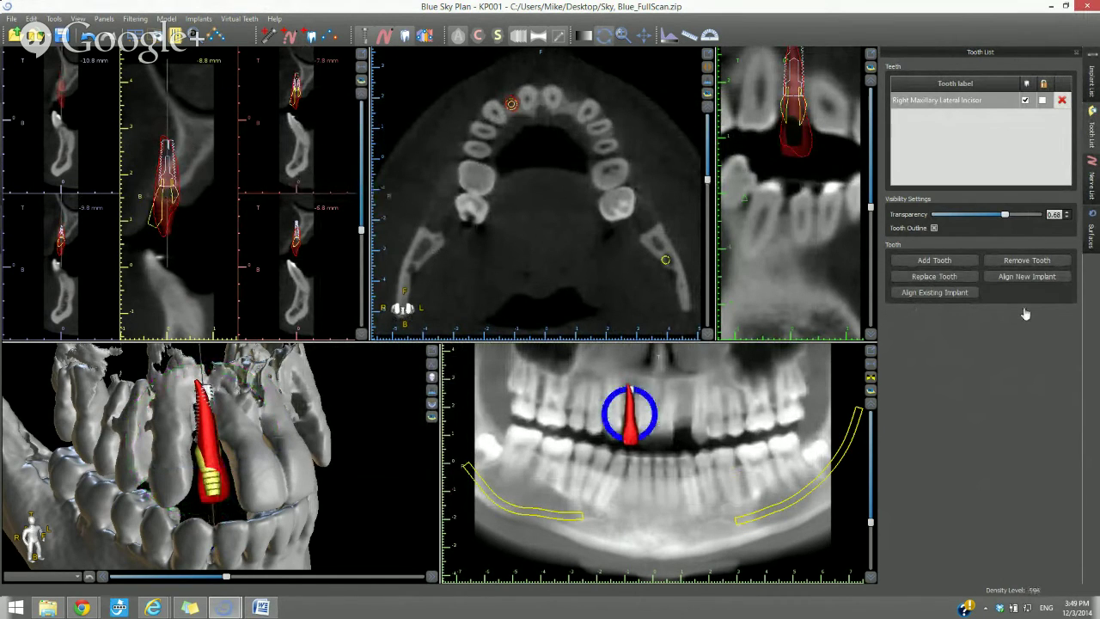
mouse_move(1004, 214)
mouse_down()
mouse_move(952, 215)
mouse_move(1029, 215)
mouse_move(984, 215)
mouse_up()
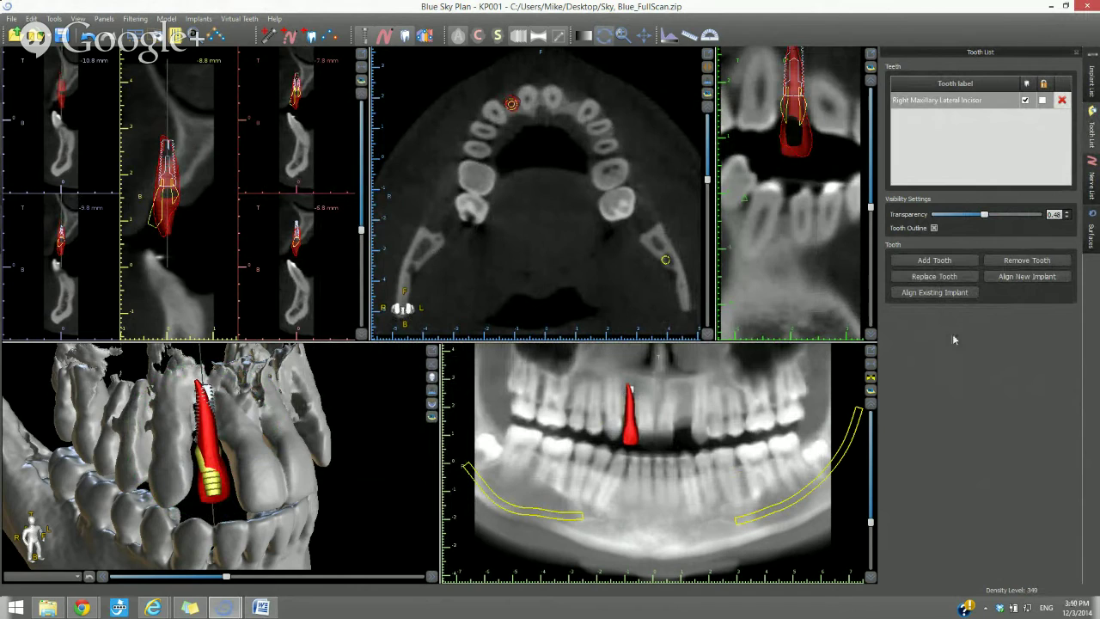
Select the four right maxillary teeth from central incisor to first premolar as new rooted teeth, and close the selection without adding them.
click(310, 36)
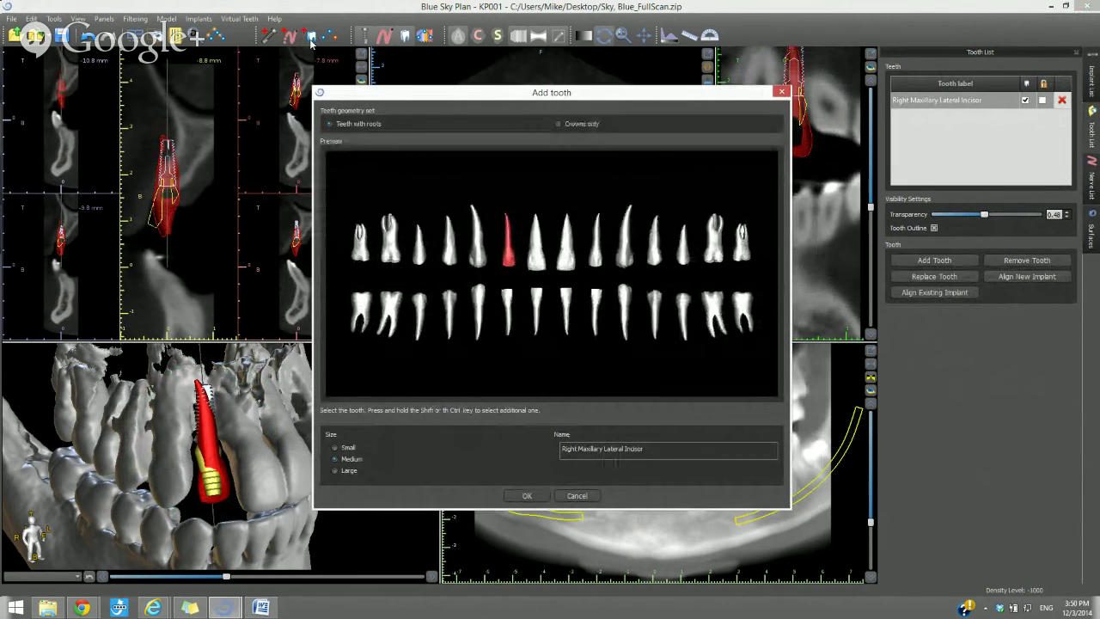
click(535, 245)
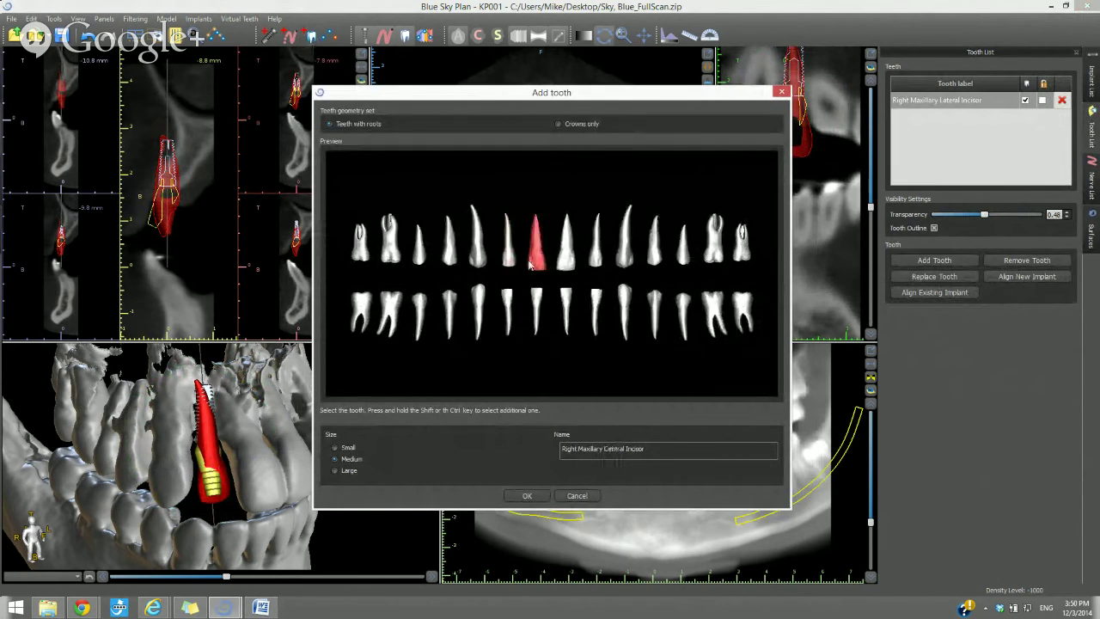
ctrl+click(511, 260)
ctrl+click(480, 263)
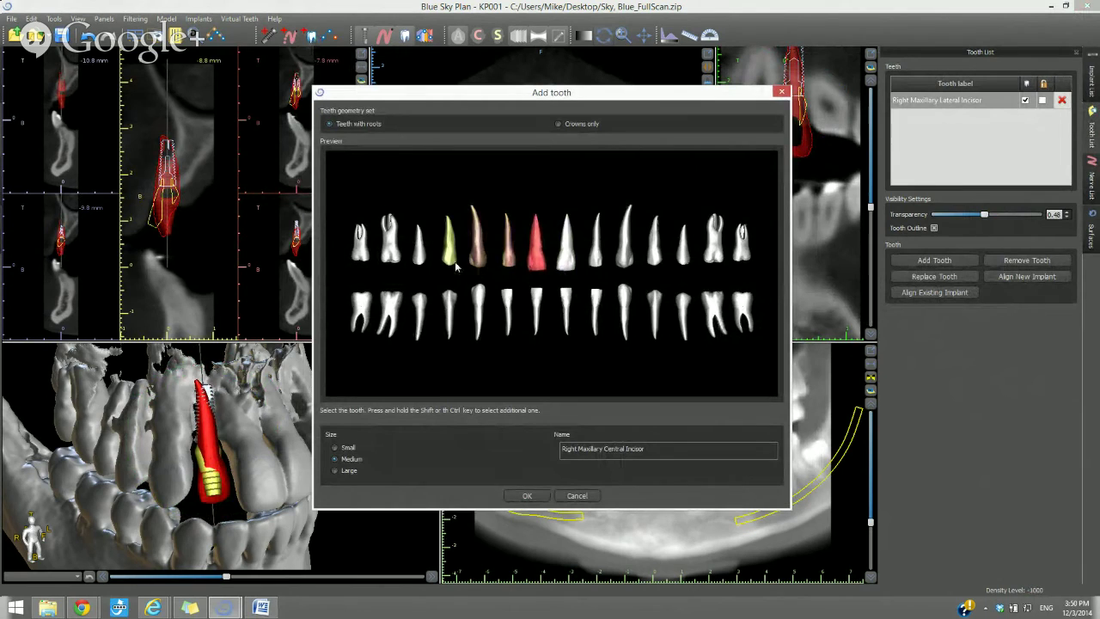
ctrl+click(452, 260)
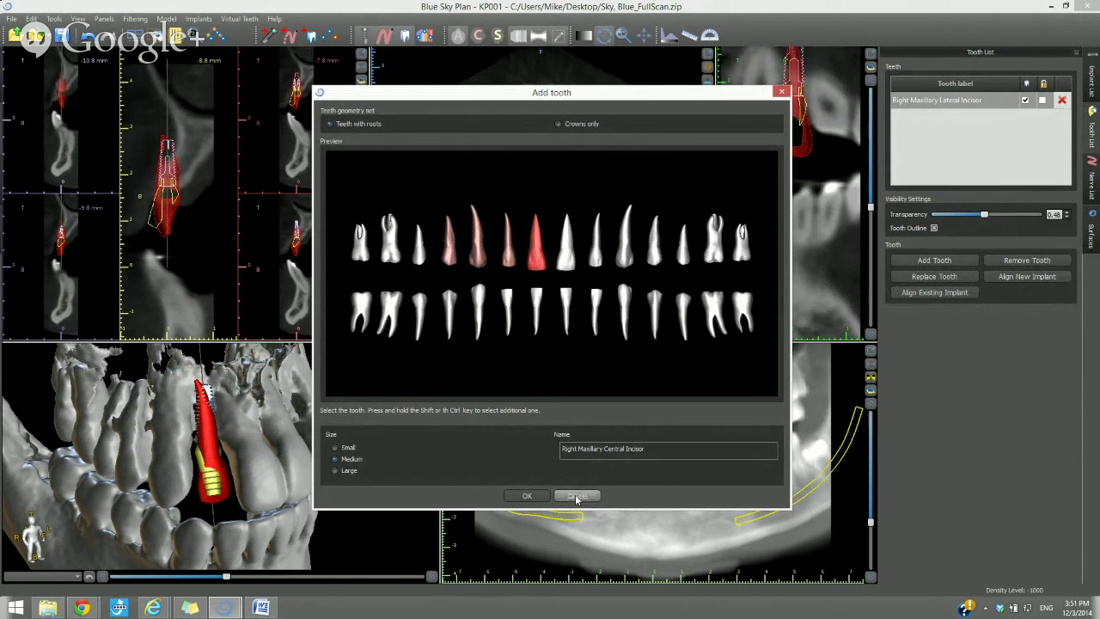
click(576, 497)
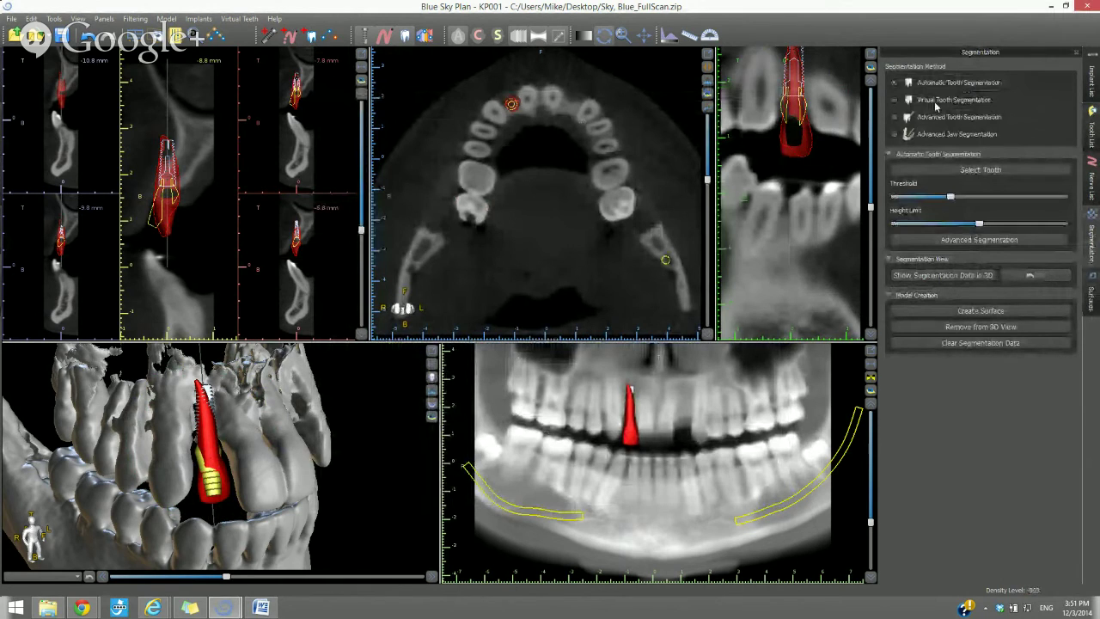
Choose Virtual Tooth Segmentation as the segmentation method, and preview the crowns-only and rooted tooth sets without adding a tooth.
click(937, 104)
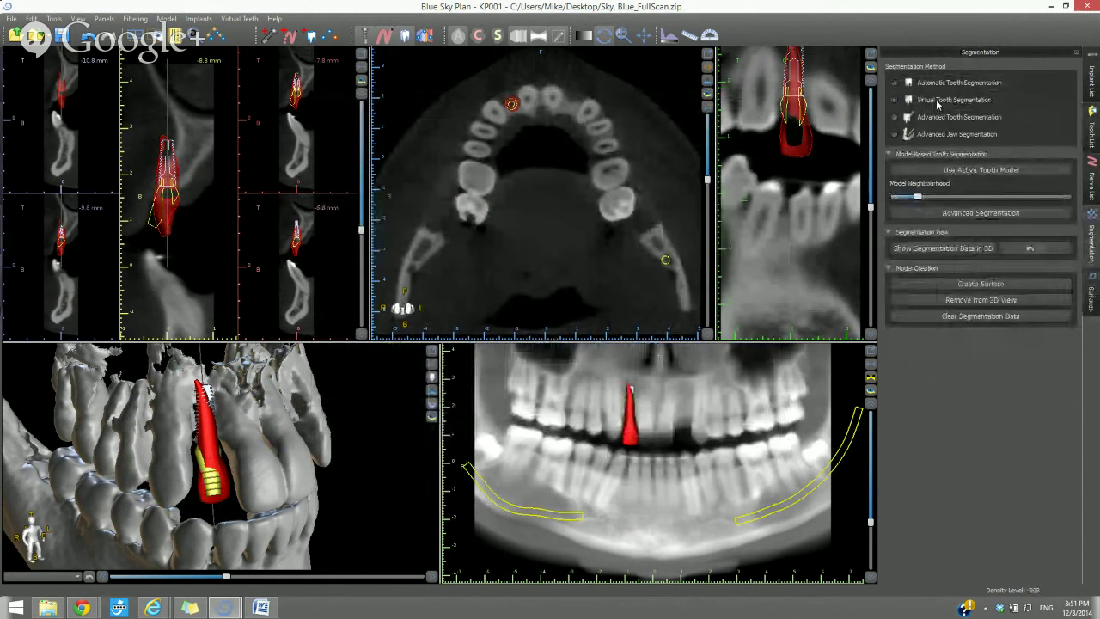
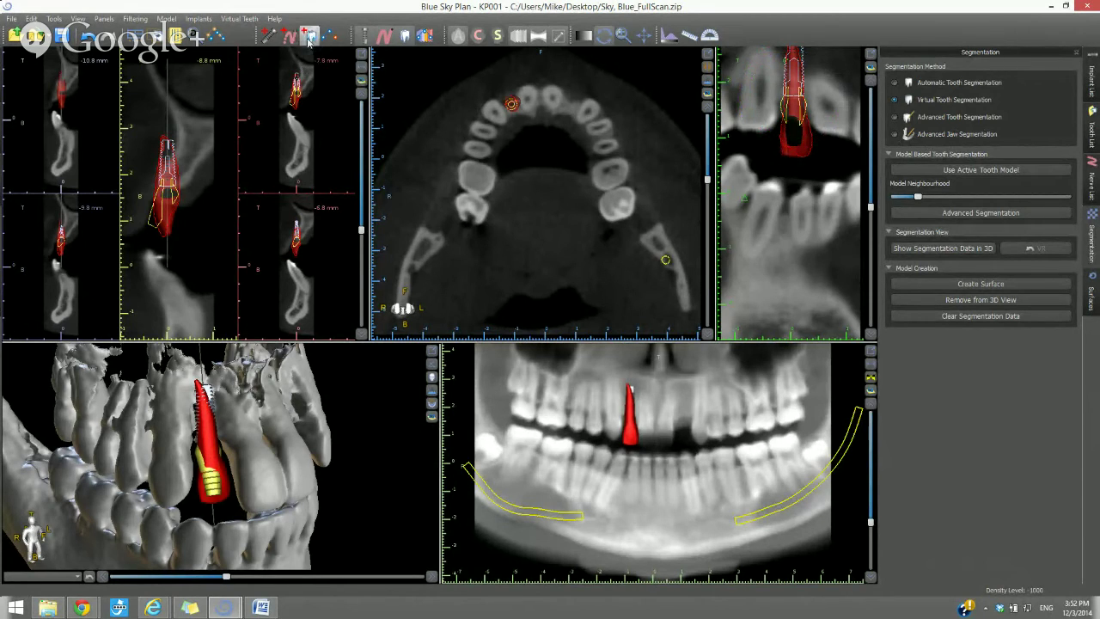
click(309, 35)
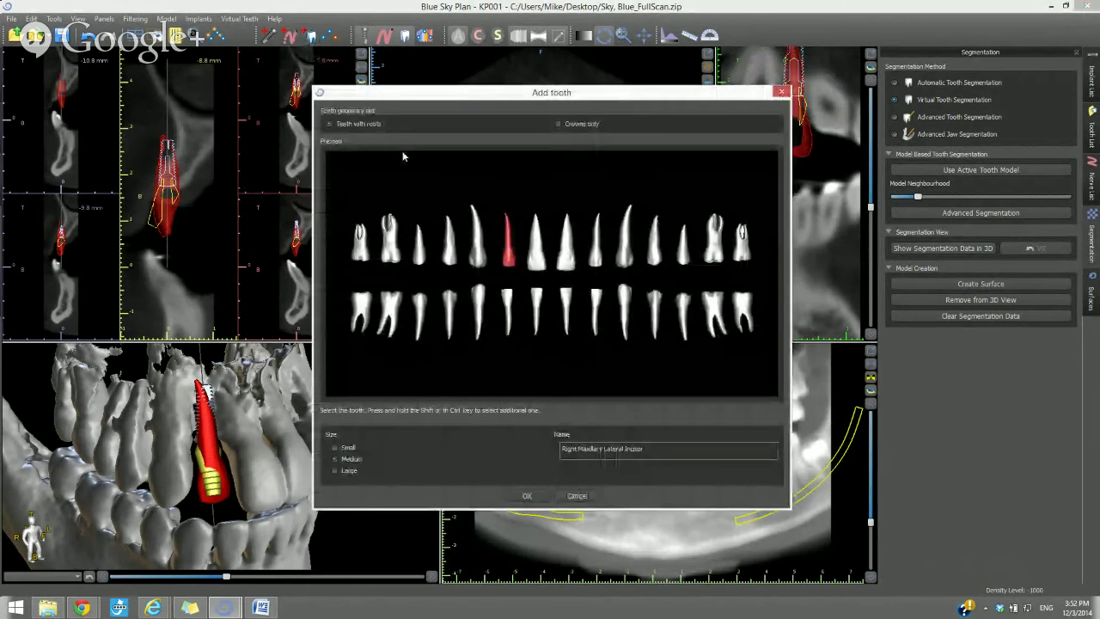
click(577, 125)
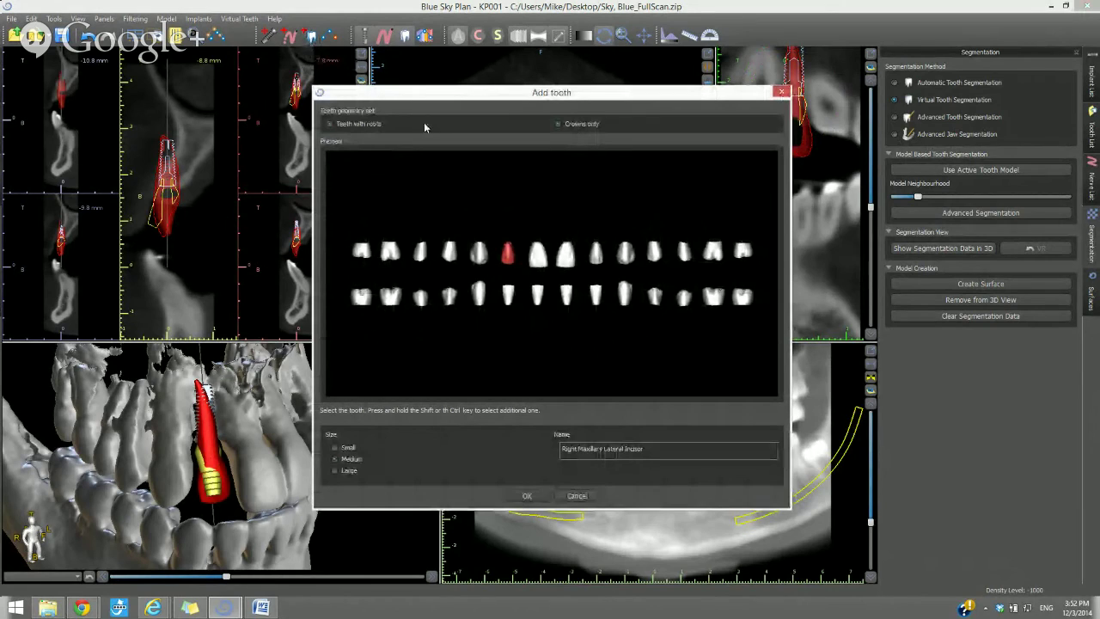
click(365, 125)
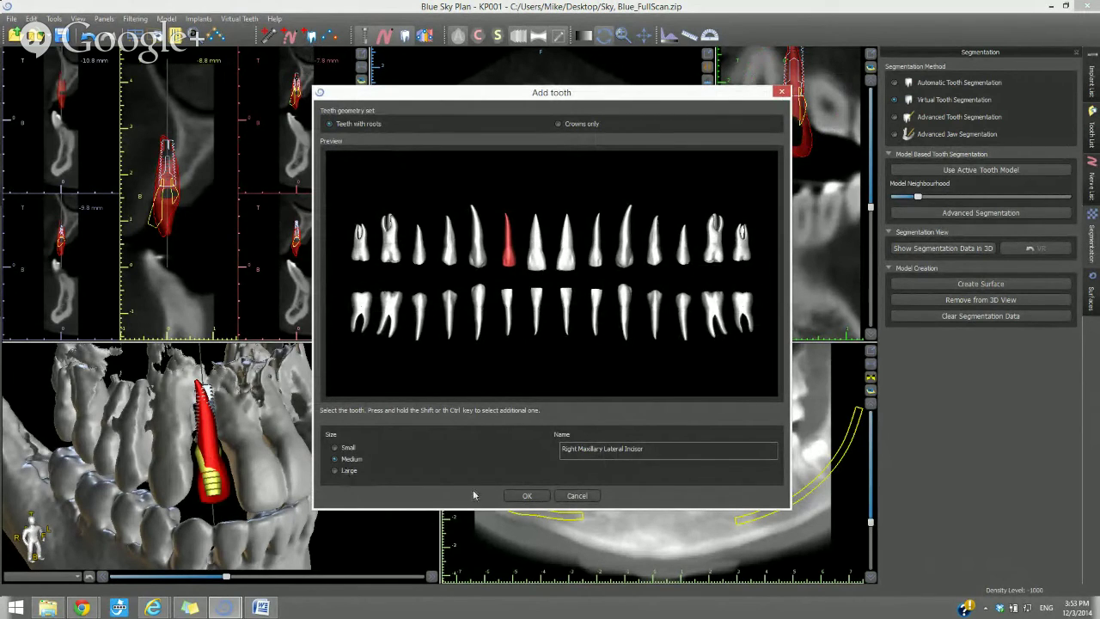
click(577, 496)
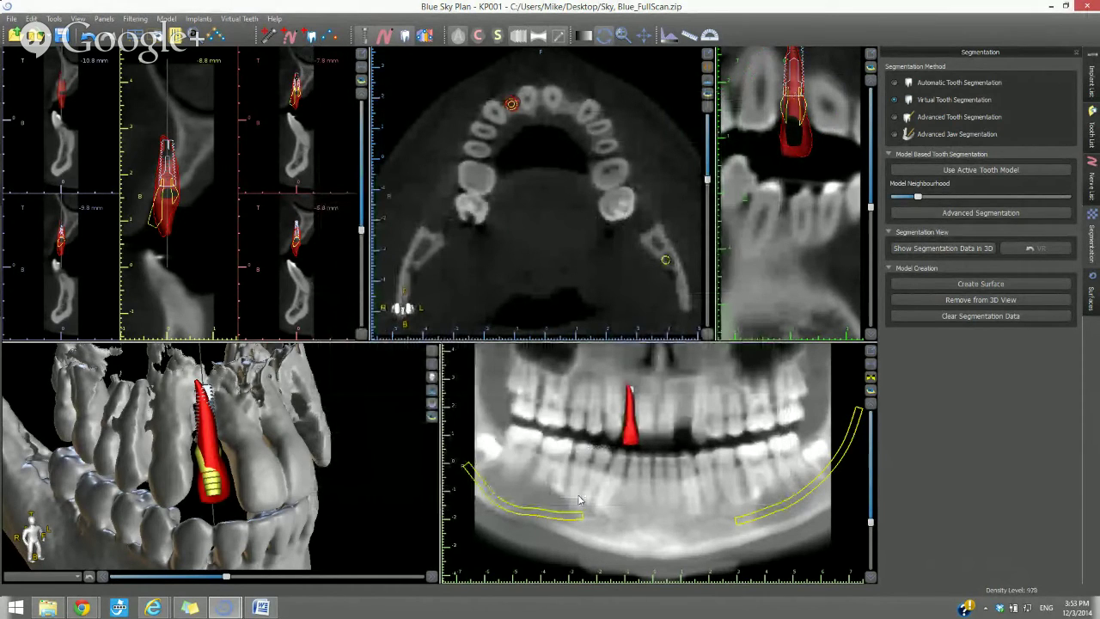
Hide the virtual tooth in all views to expose the implant, and show the tooth again.
click(409, 36)
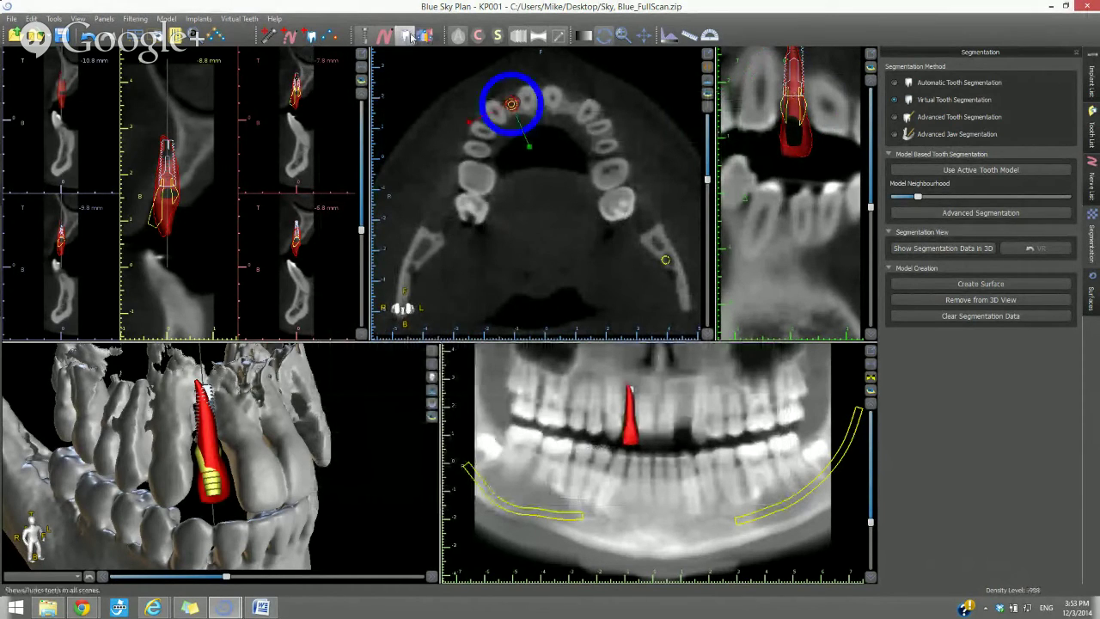
click(410, 36)
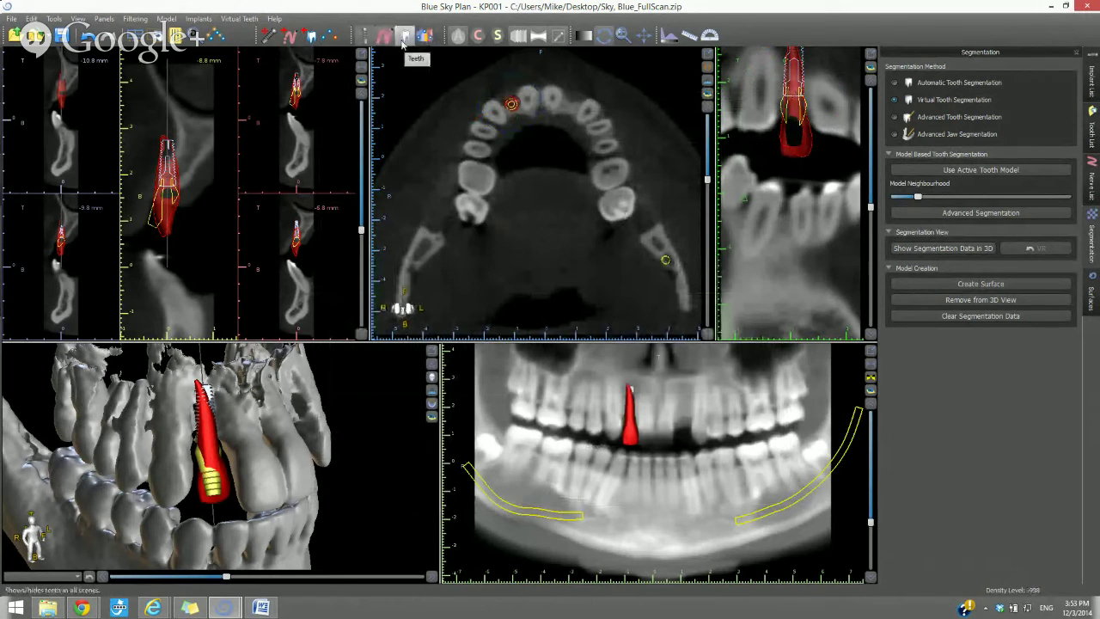
click(403, 40)
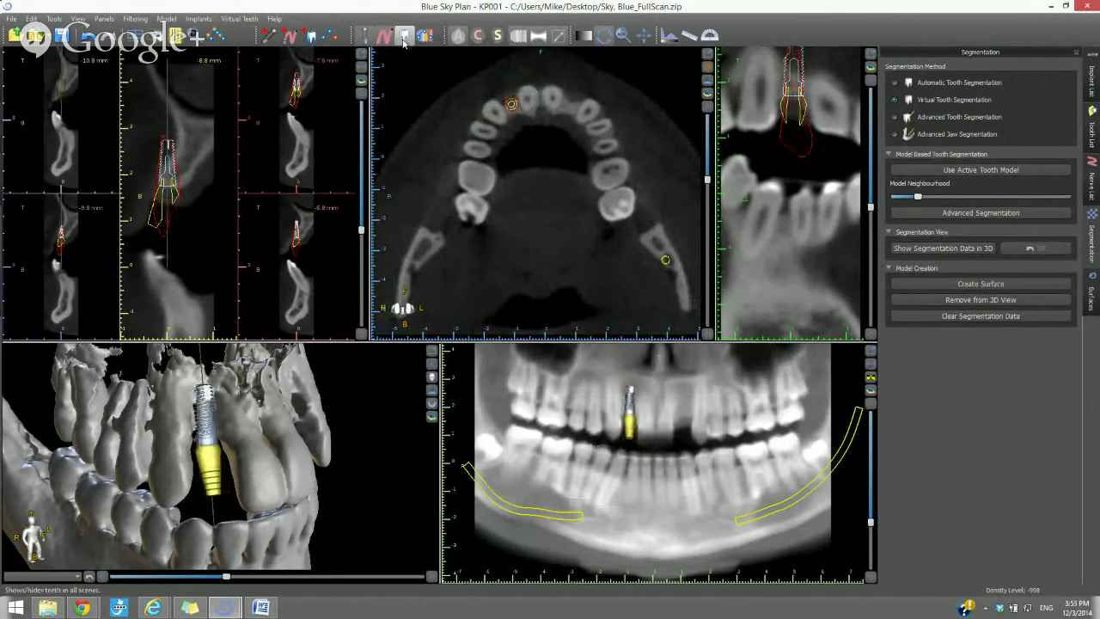
click(403, 40)
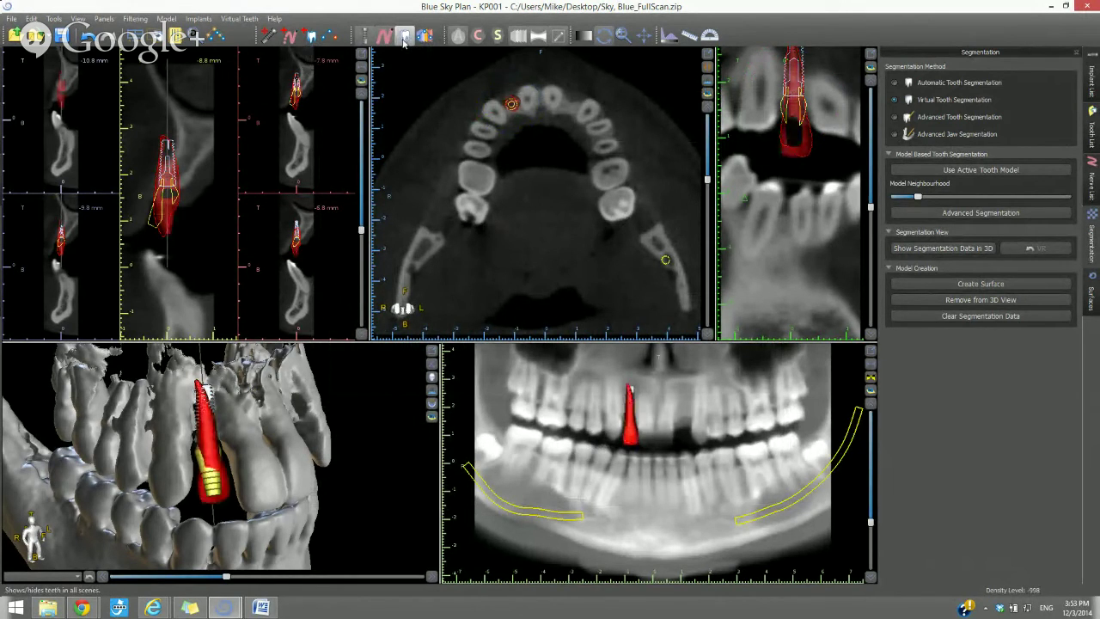
Cycle the implant visibility in all views from hidden to shown together with the guide tube.
click(364, 37)
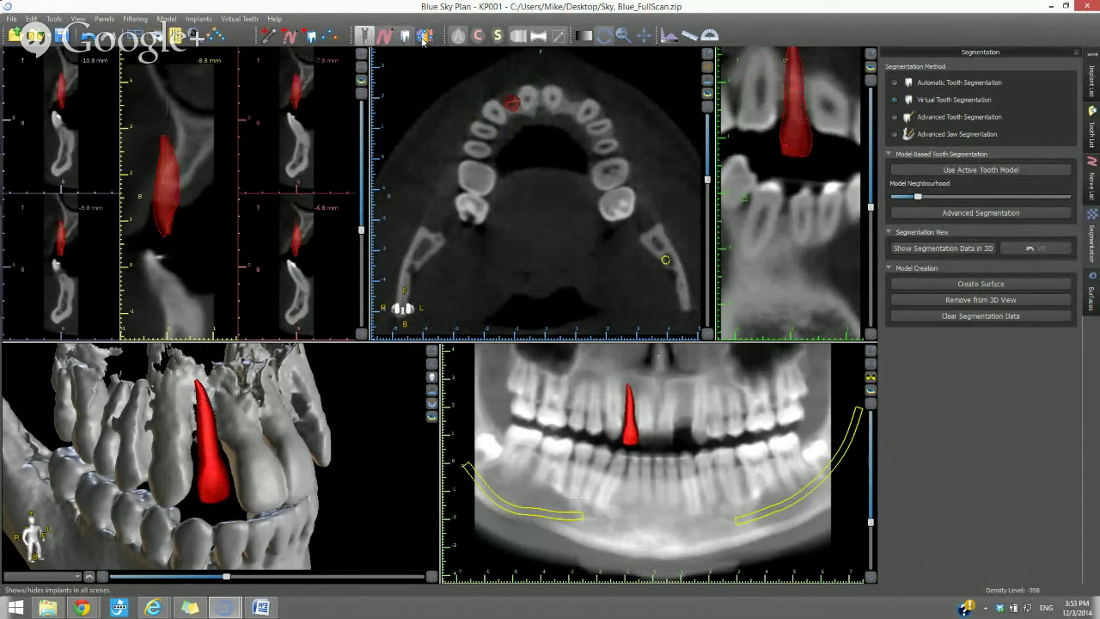
click(362, 40)
click(362, 40)
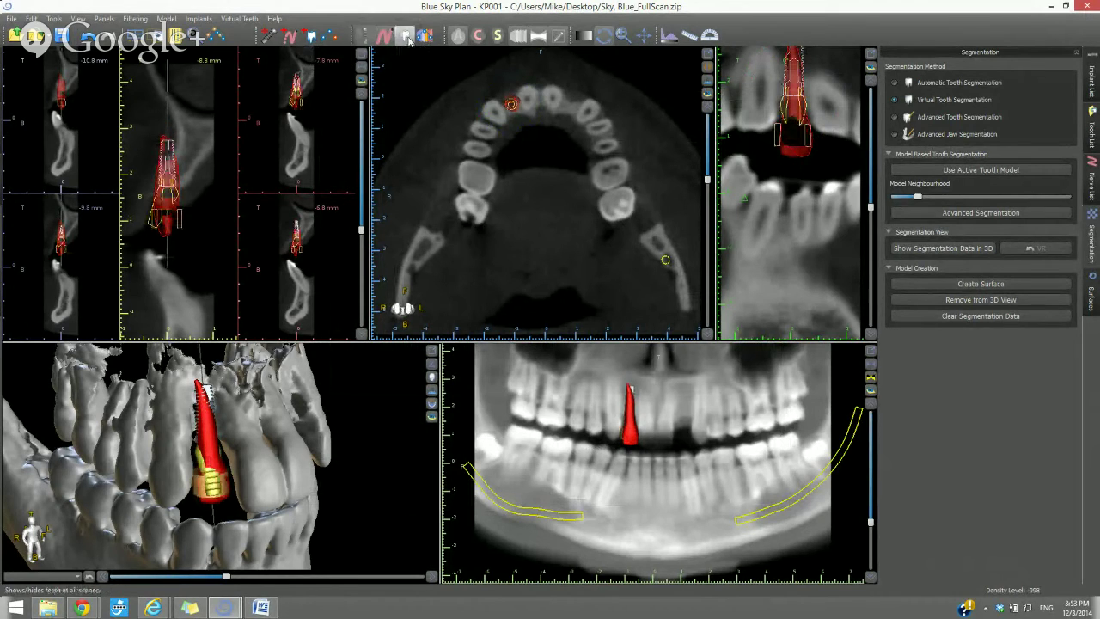
click(425, 38)
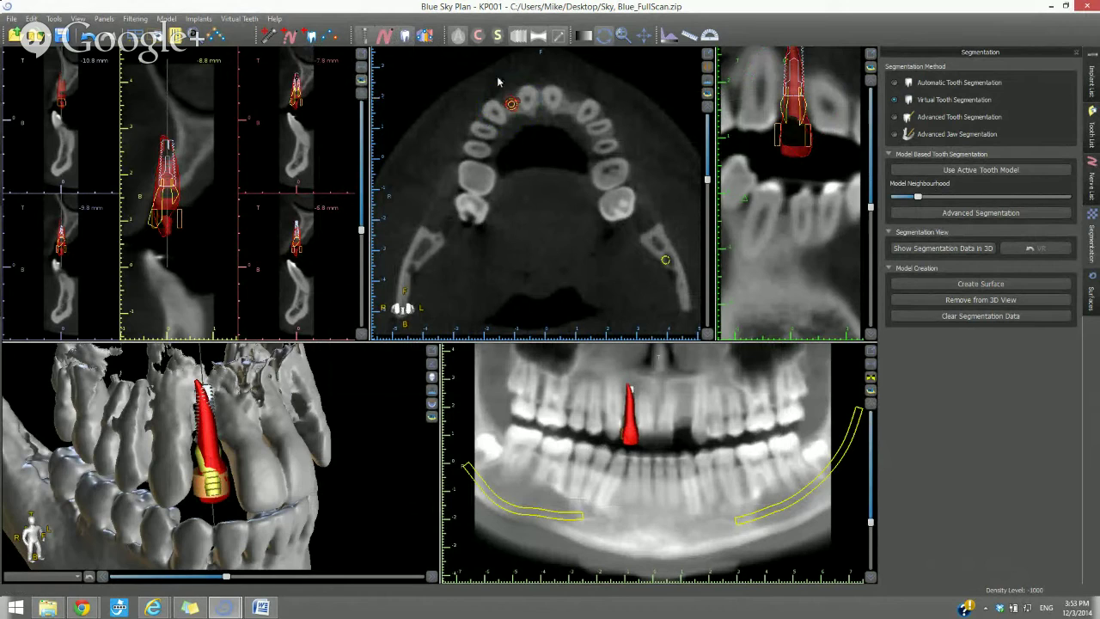
Save a screenshot of the current axial slice and screenshots of the cross-section views.
click(708, 94)
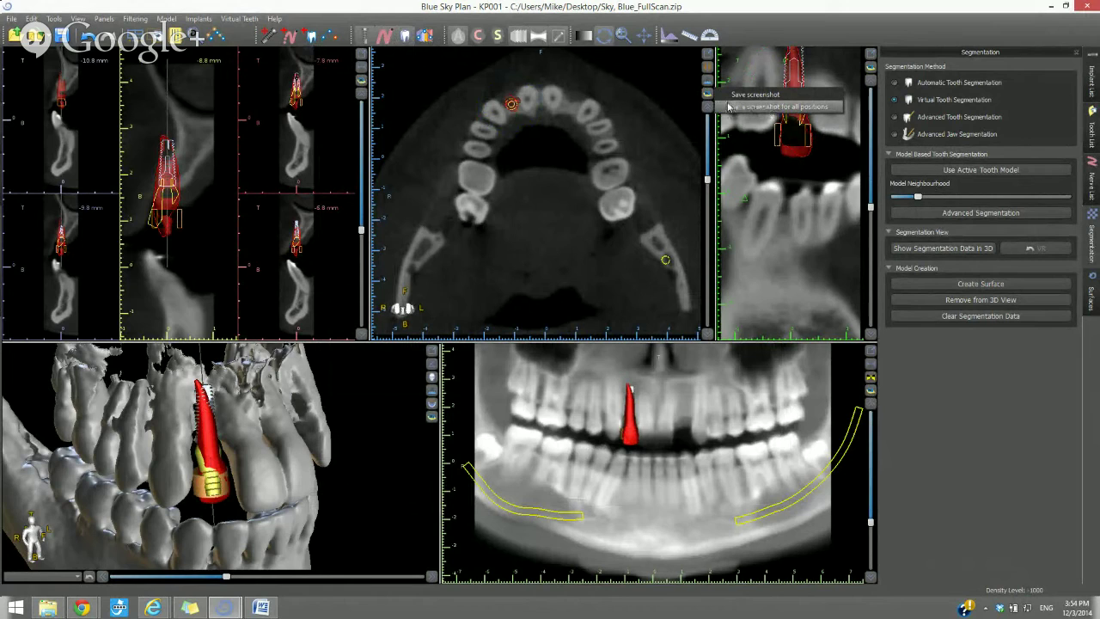
click(744, 96)
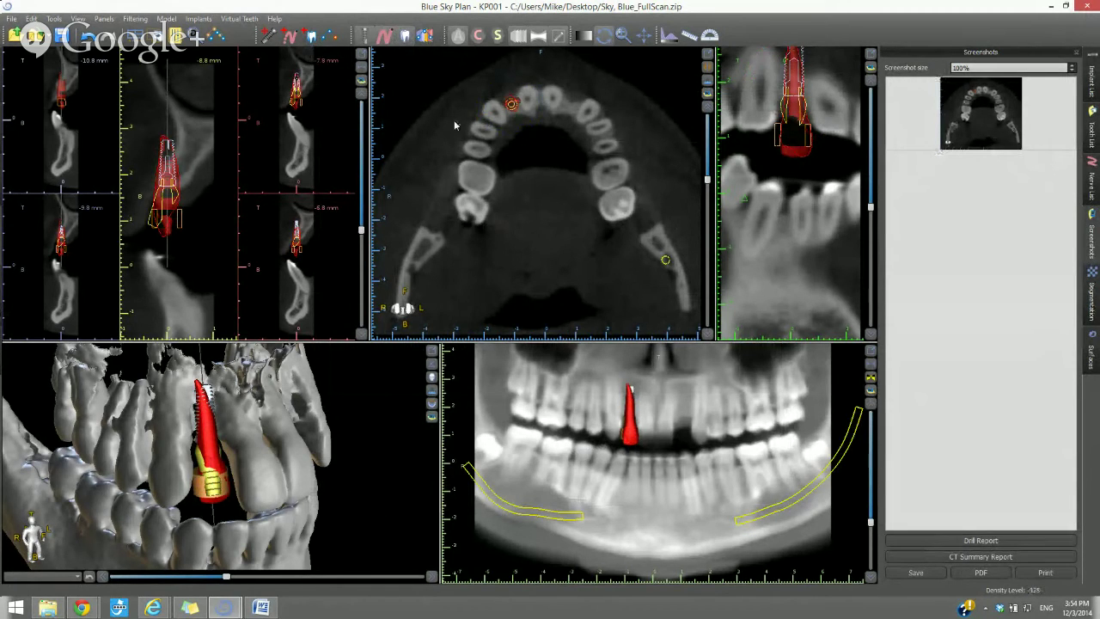
click(361, 80)
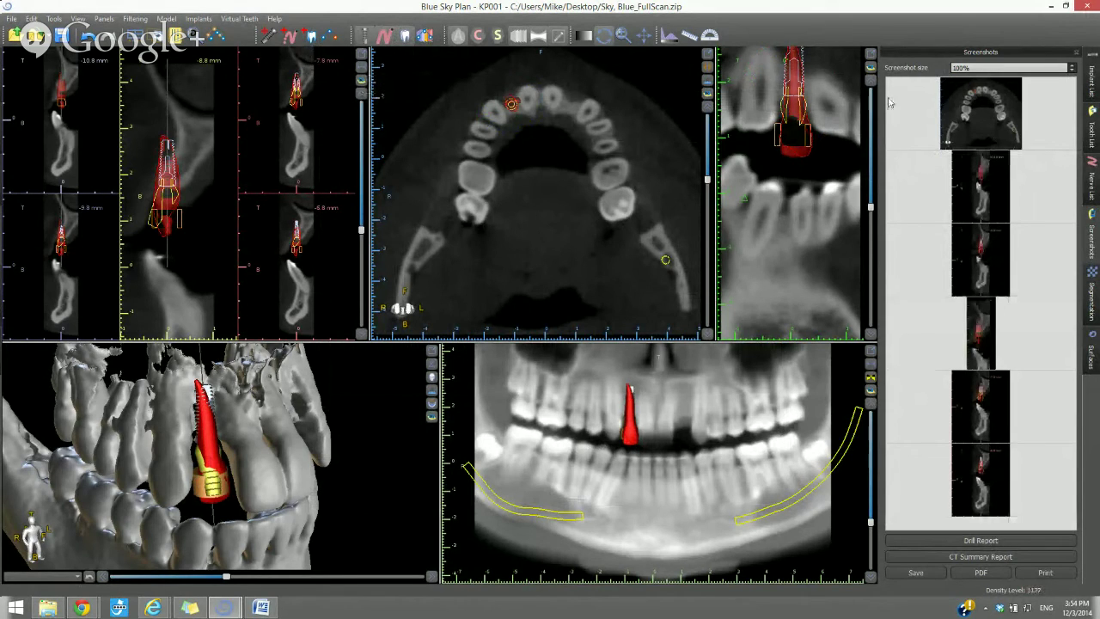
Move the first cross-section screenshot below the narrow enlarged cross-section in the screenshot list, and open its save and remove options.
click(996, 199)
right_click(996, 201)
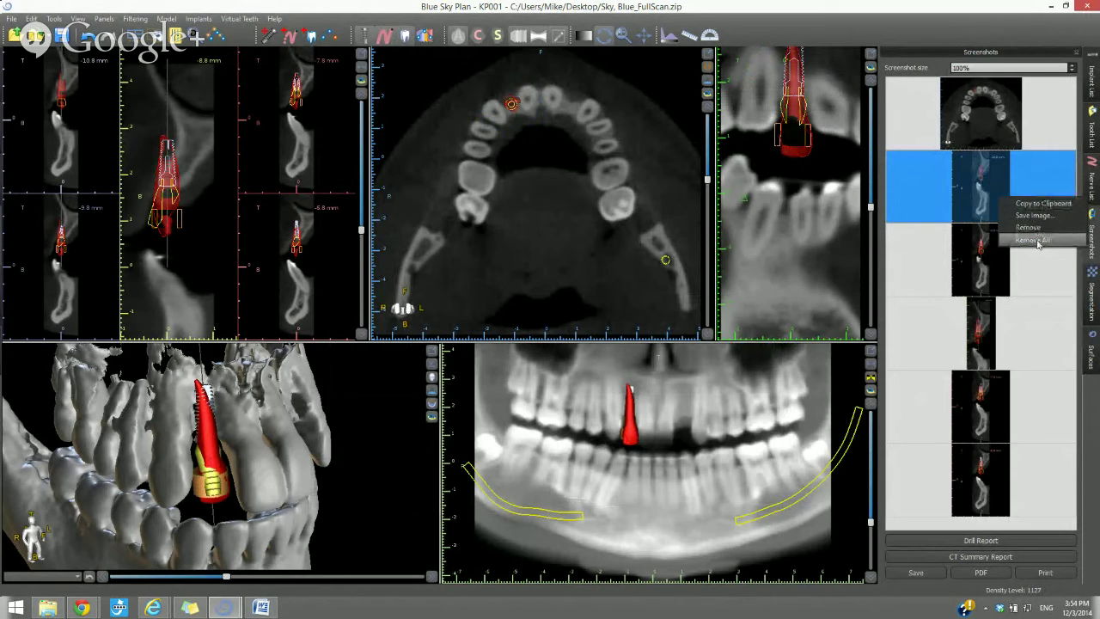
click(976, 311)
click(975, 311)
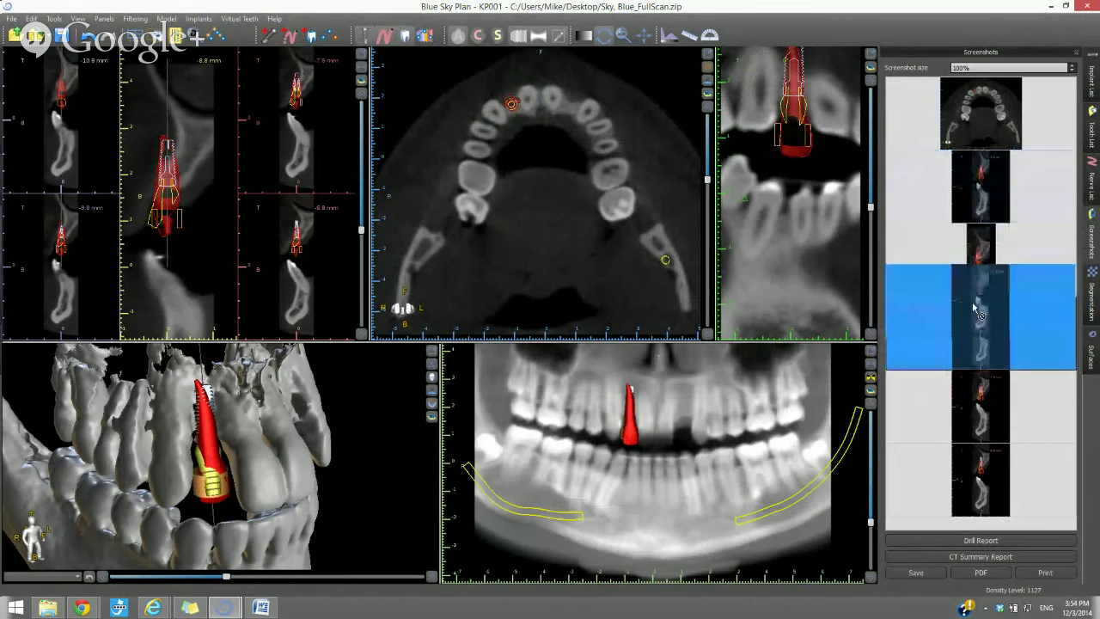
drag(974, 305, 980, 339)
right_click(1000, 335)
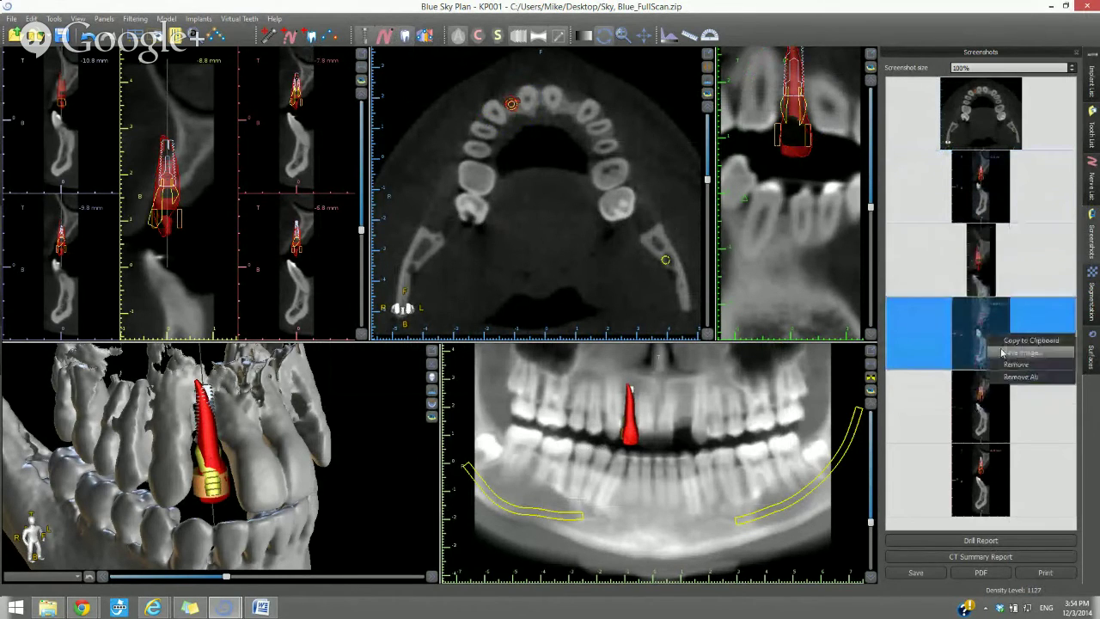
Remove all collected screenshots from the list and generate a drill report.
click(1009, 377)
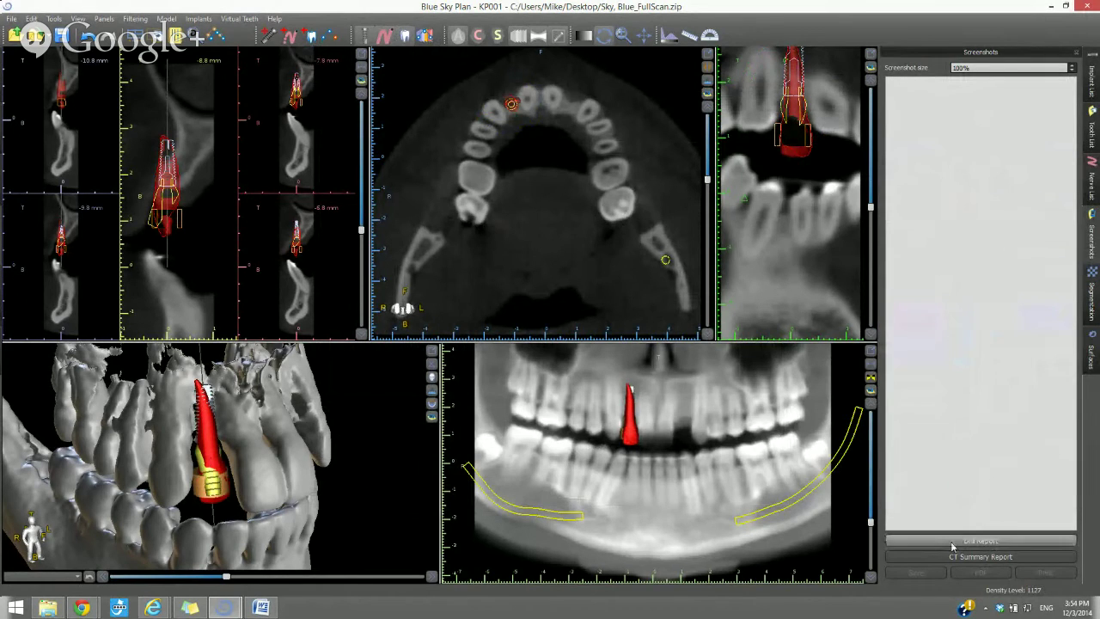
click(1001, 541)
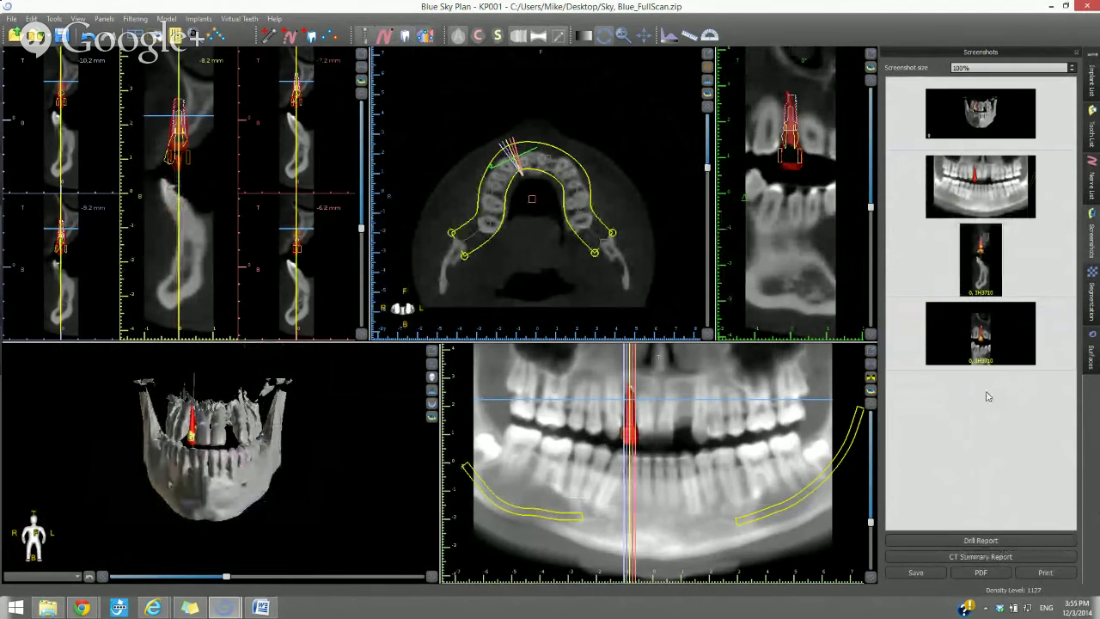
Remove all drill report images from the screenshot basket and generate a CT summary report in its place.
click(997, 557)
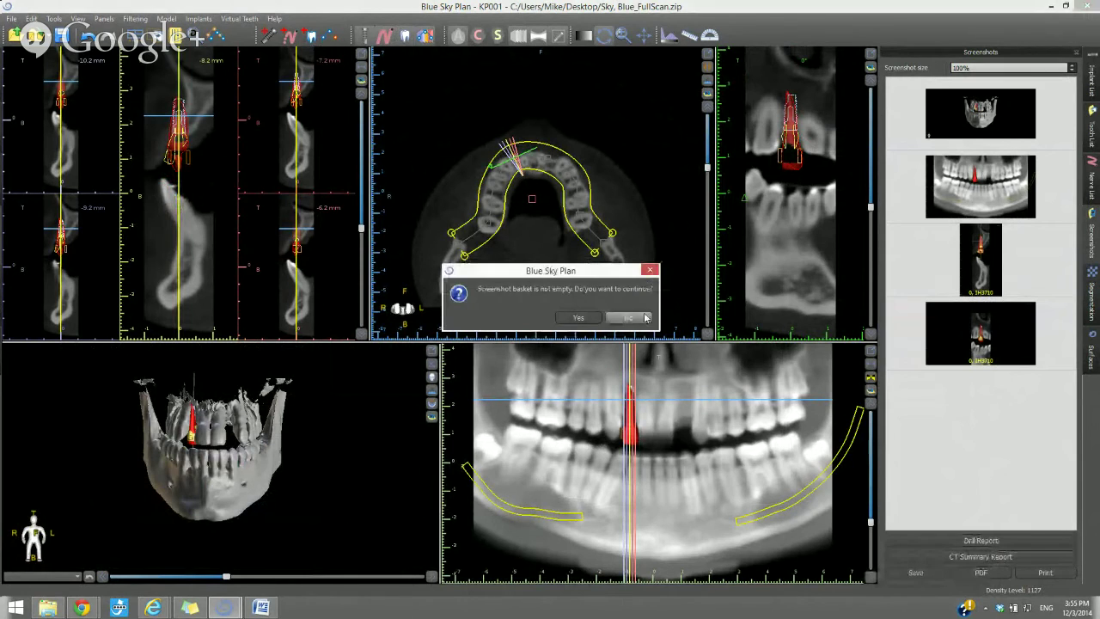
click(645, 318)
right_click(980, 348)
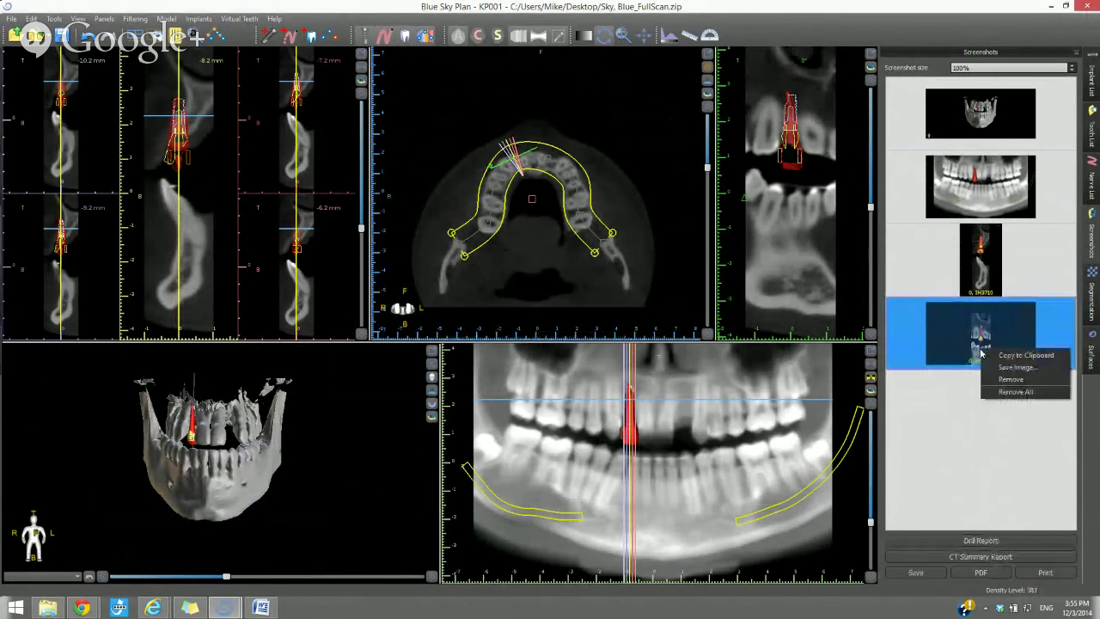
click(999, 392)
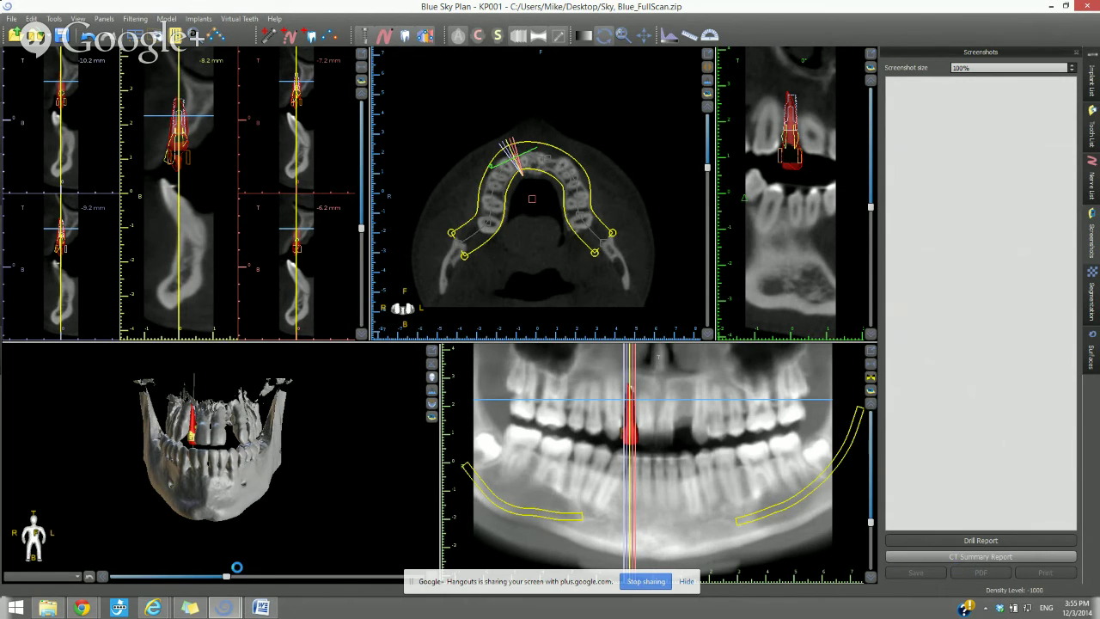
Try to switch to the other open case during report generation, and return to the KP001 project window.
mouse_move(161, 607)
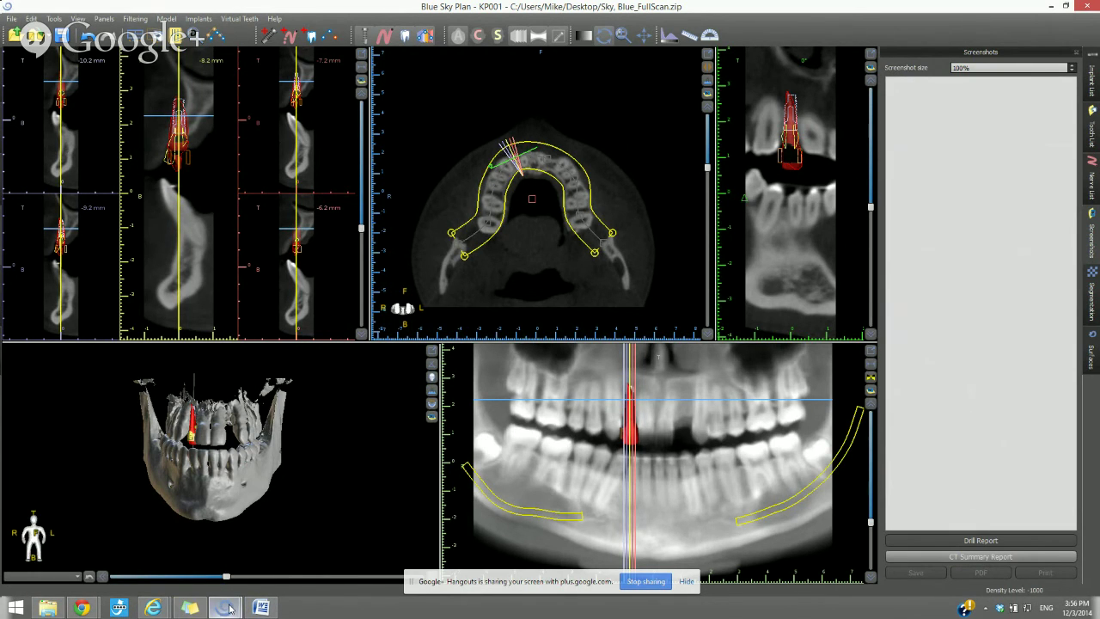
mouse_move(228, 608)
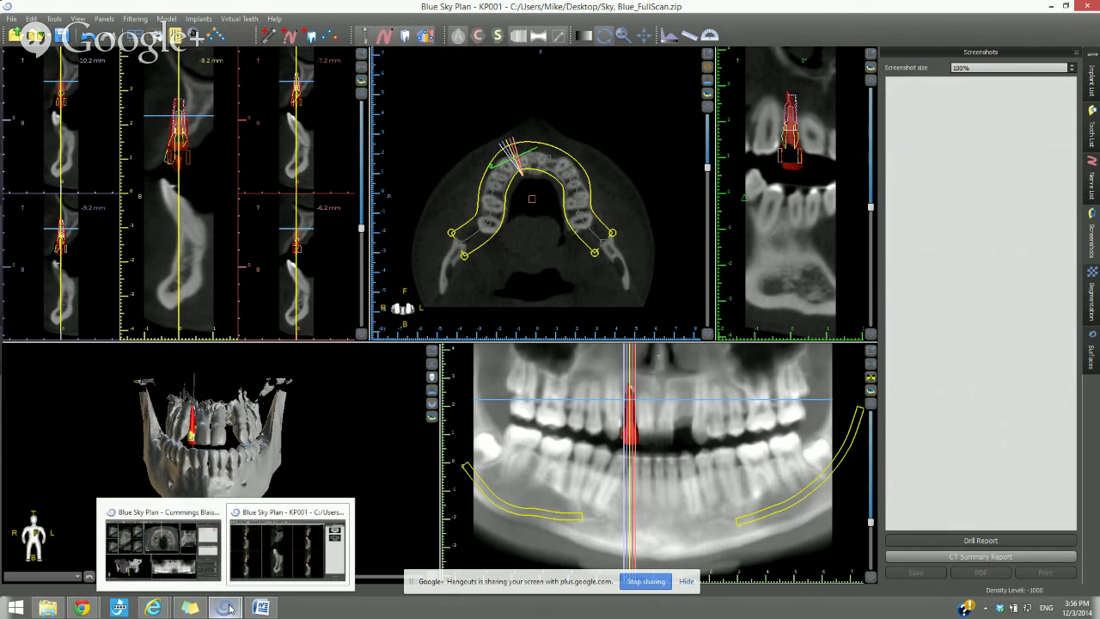
click(196, 574)
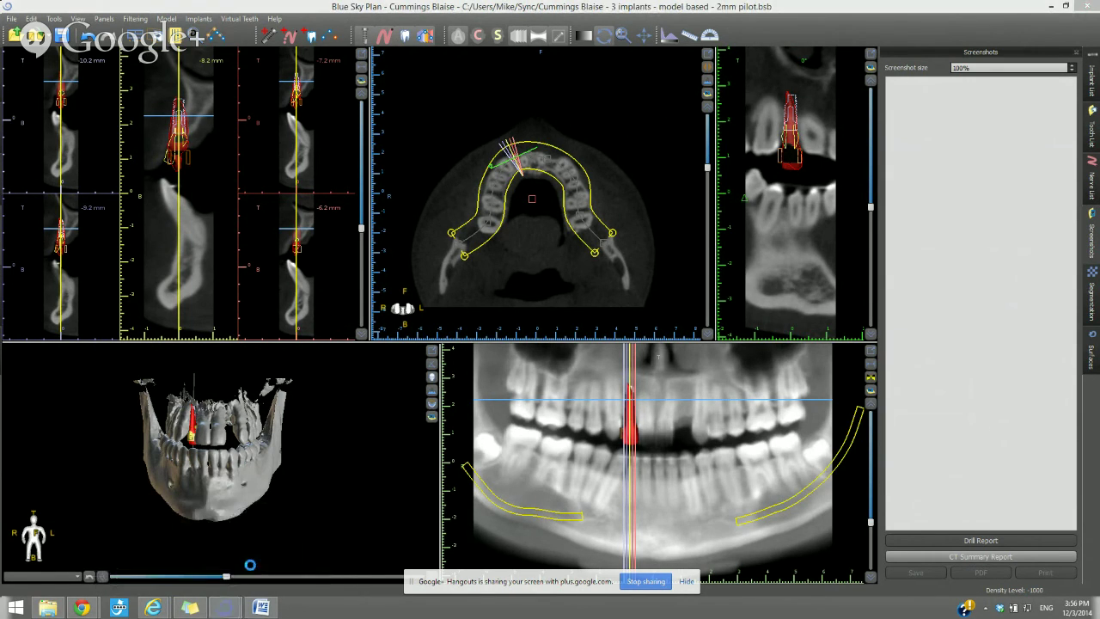
mouse_move(224, 611)
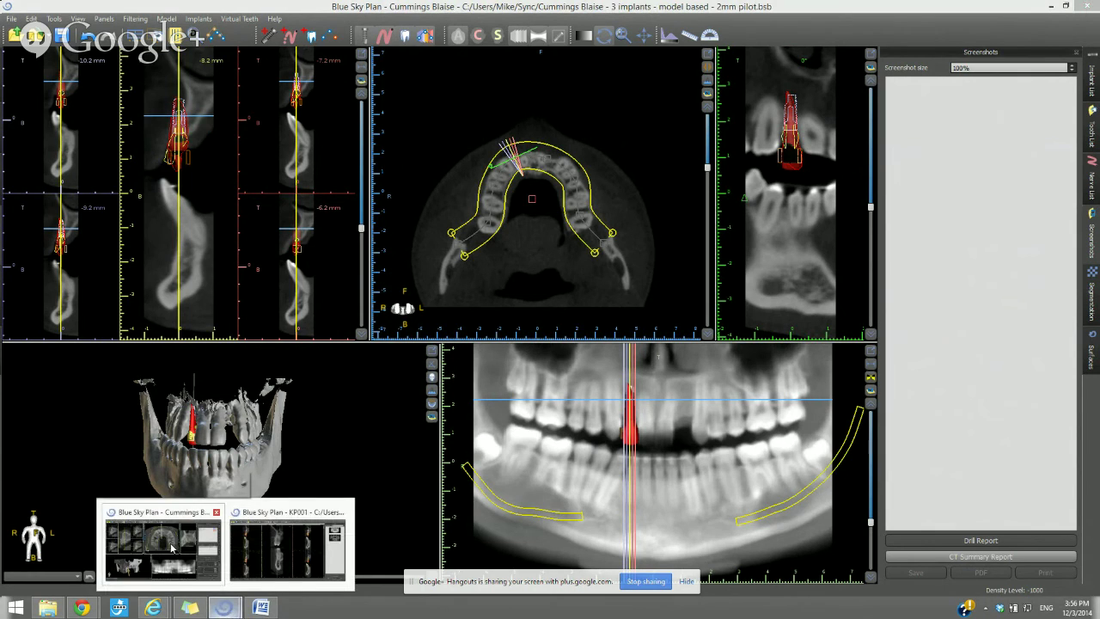
click(171, 549)
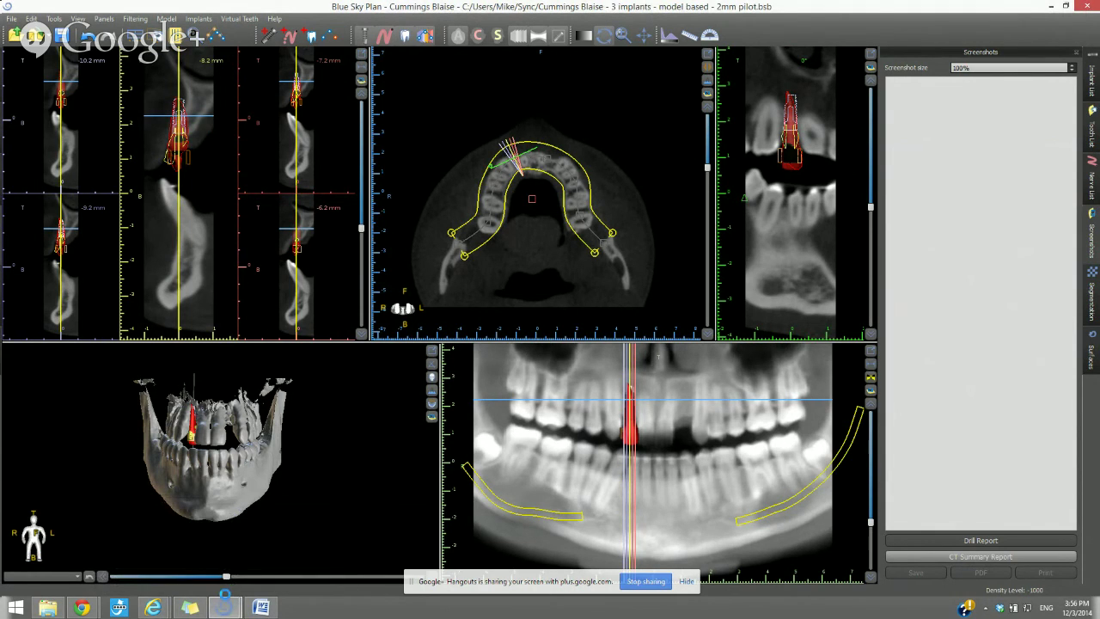
click(225, 609)
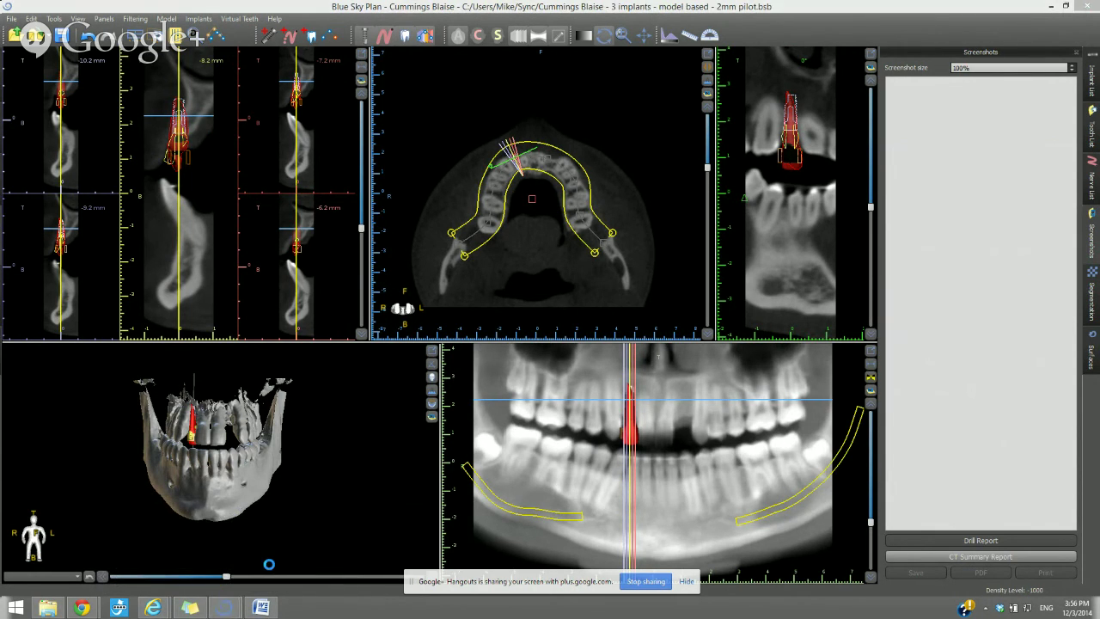
mouse_move(230, 612)
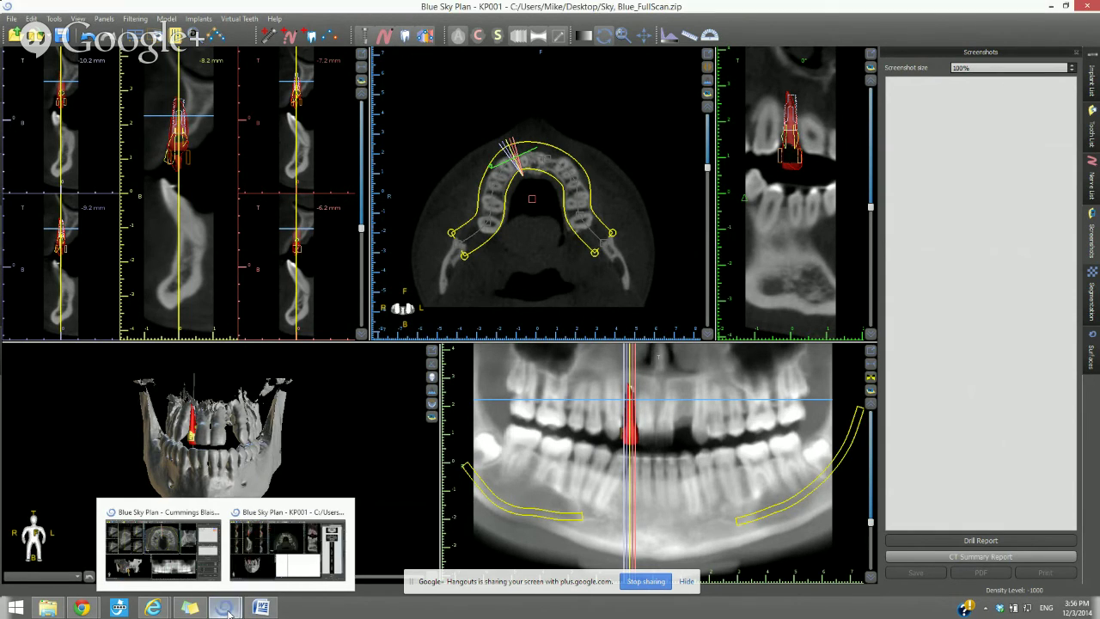
click(284, 550)
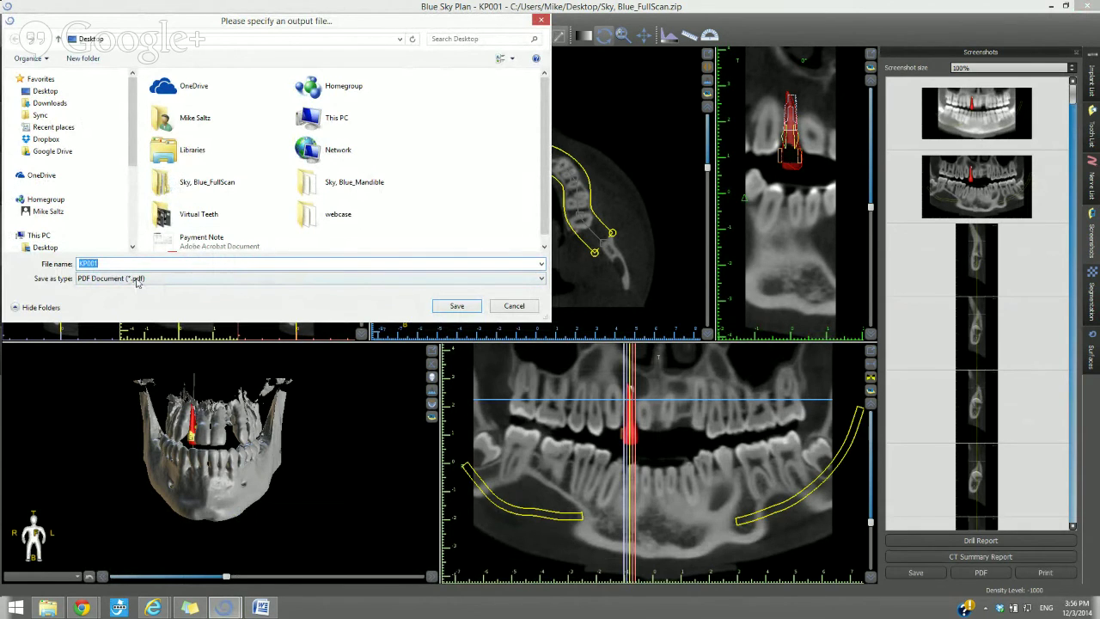
Cancel the PDF output, remove all CT summary screenshots, and generate the drill report again.
click(510, 306)
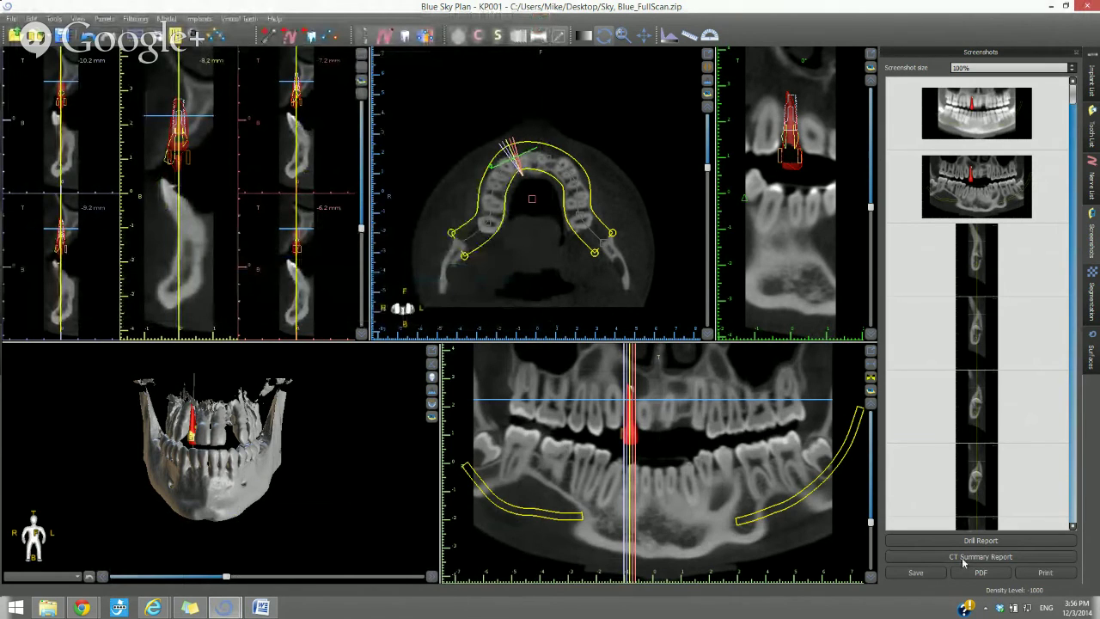
right_click(982, 500)
click(1002, 540)
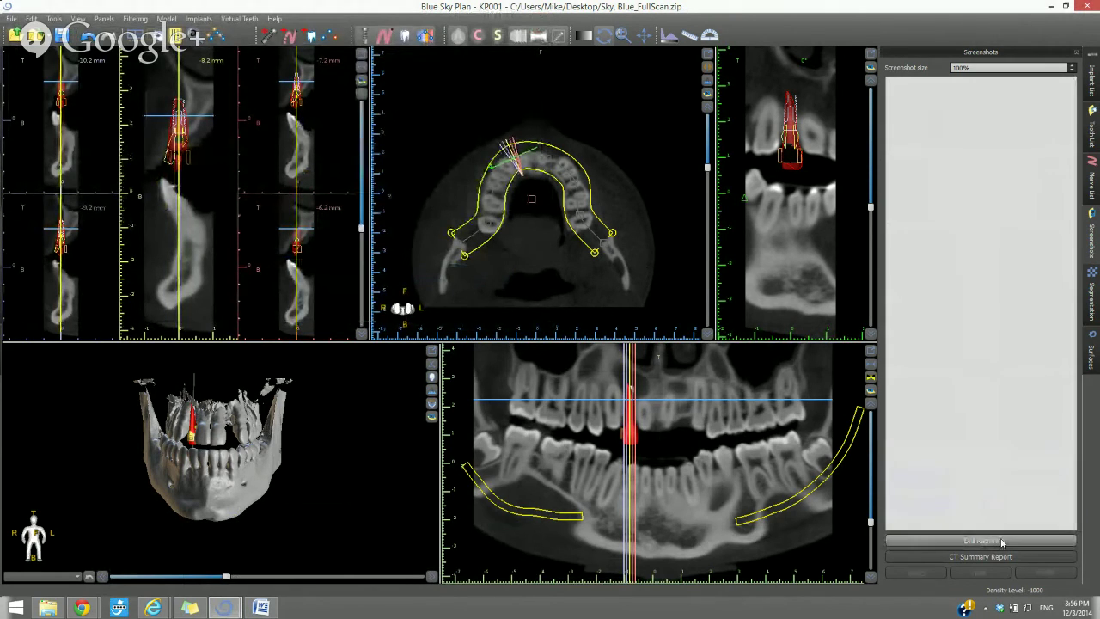
click(991, 541)
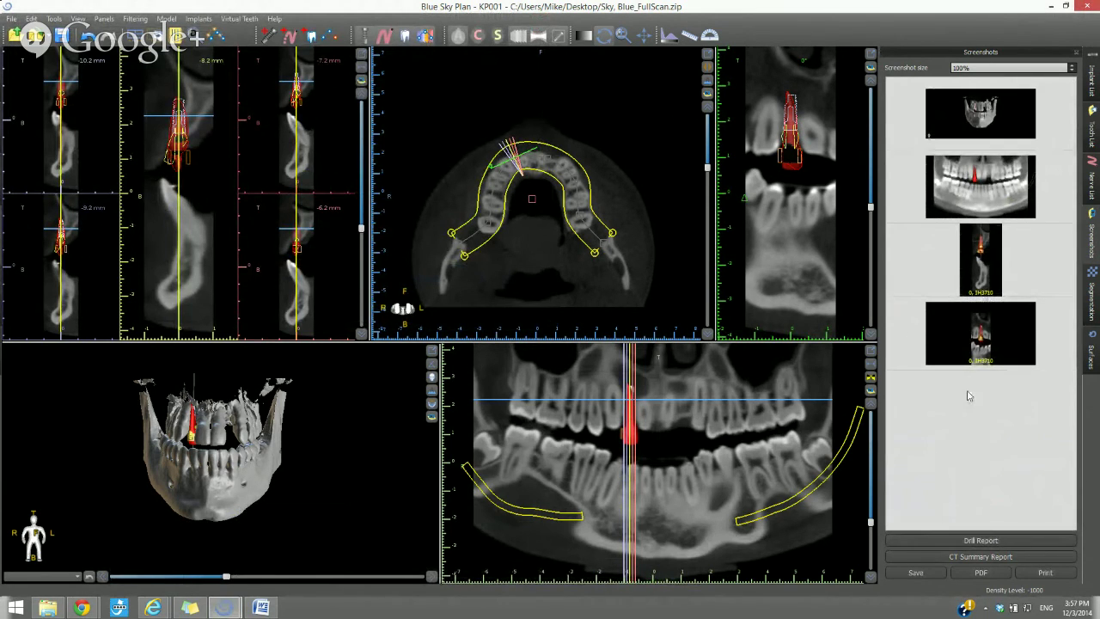
Open the PDF export settings for the drill report, add the current date and time to the header, and cancel the export.
click(978, 572)
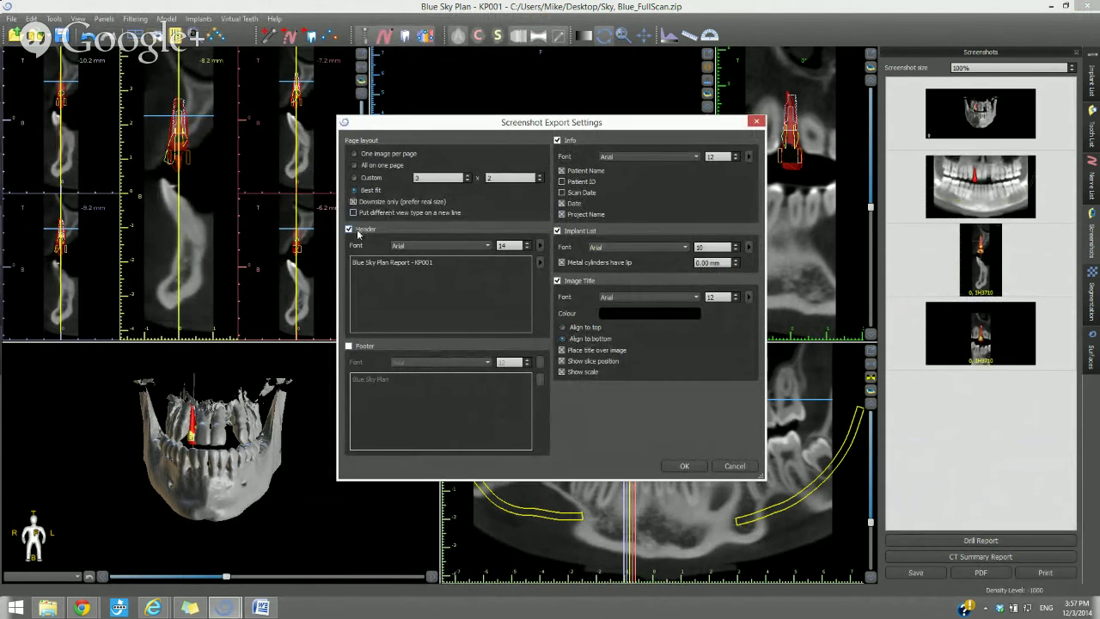
click(540, 262)
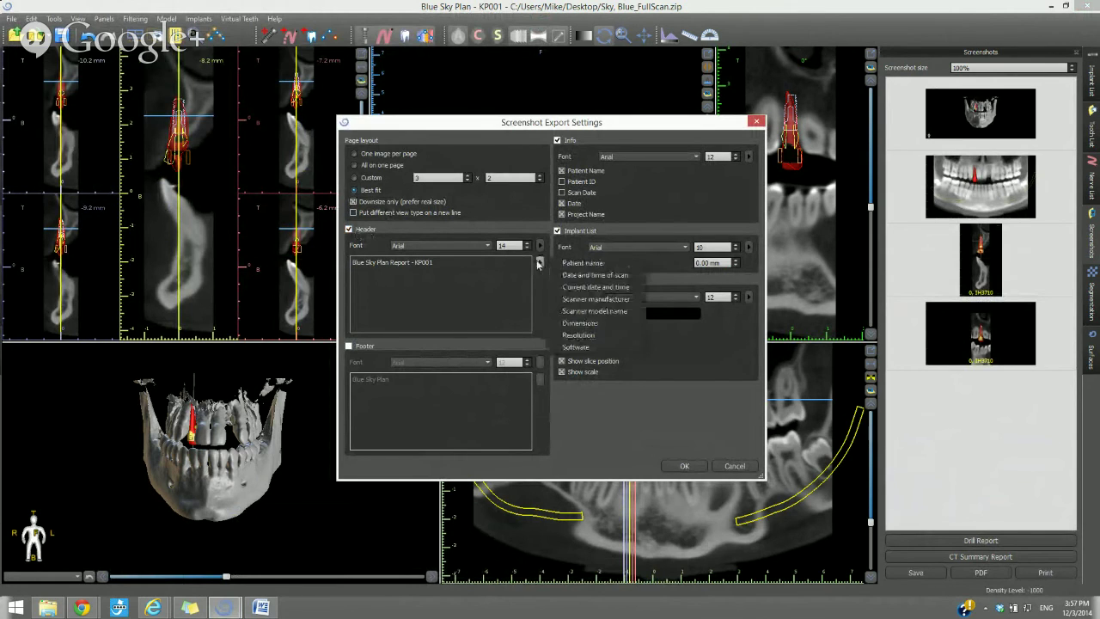
click(595, 286)
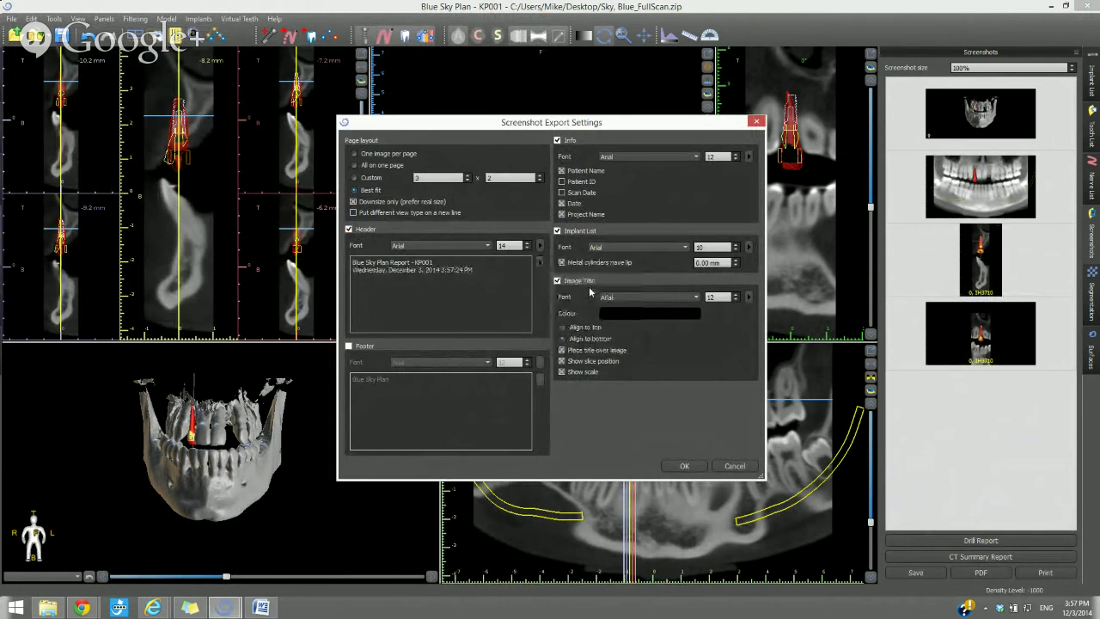
click(540, 262)
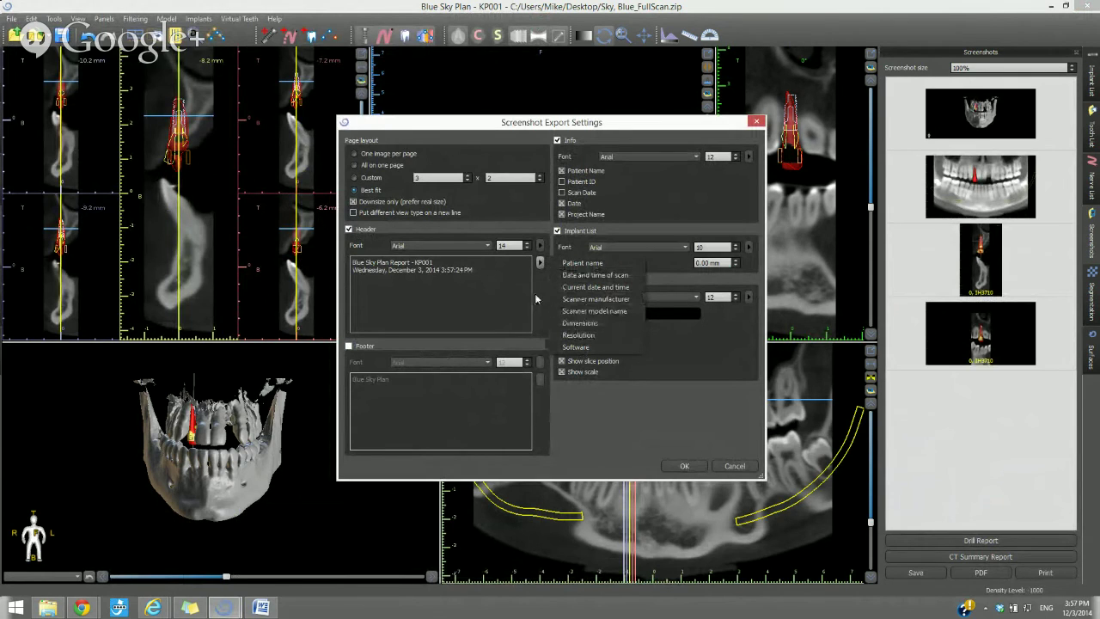
click(455, 244)
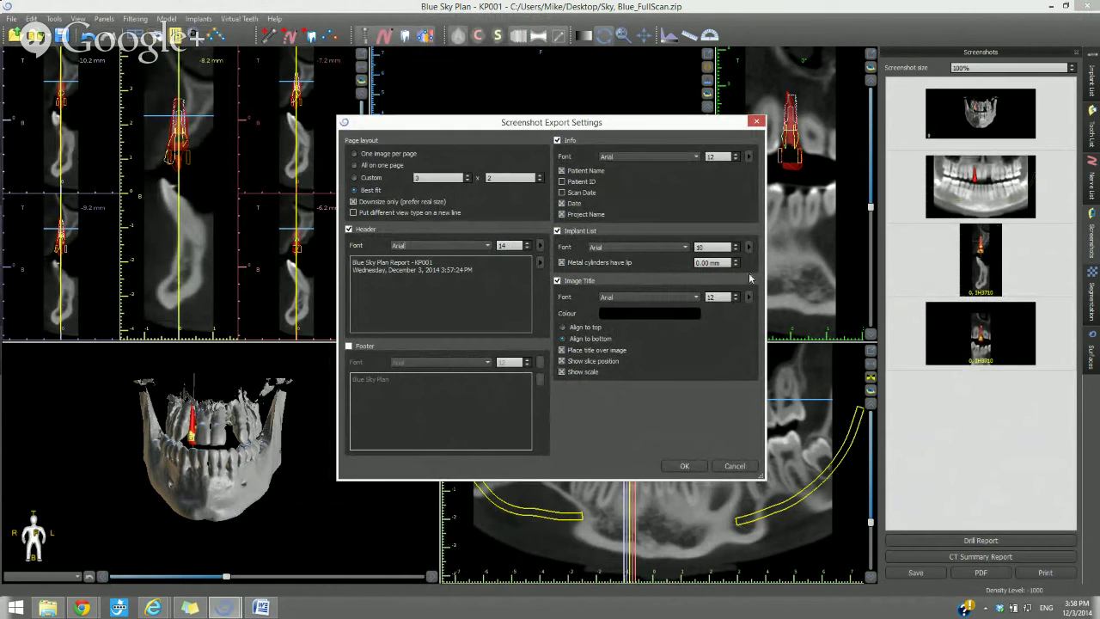
click(739, 466)
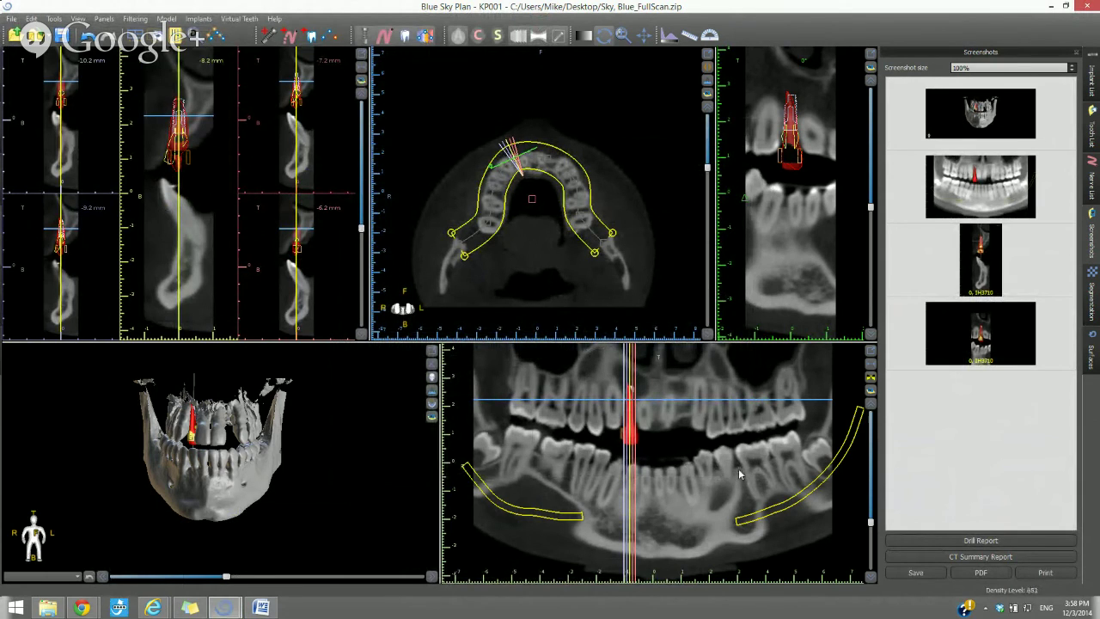
Switch to the open three-implant, model-based 2mm pilot project and examine the implant on its 3D jaw surface.
mouse_move(216, 608)
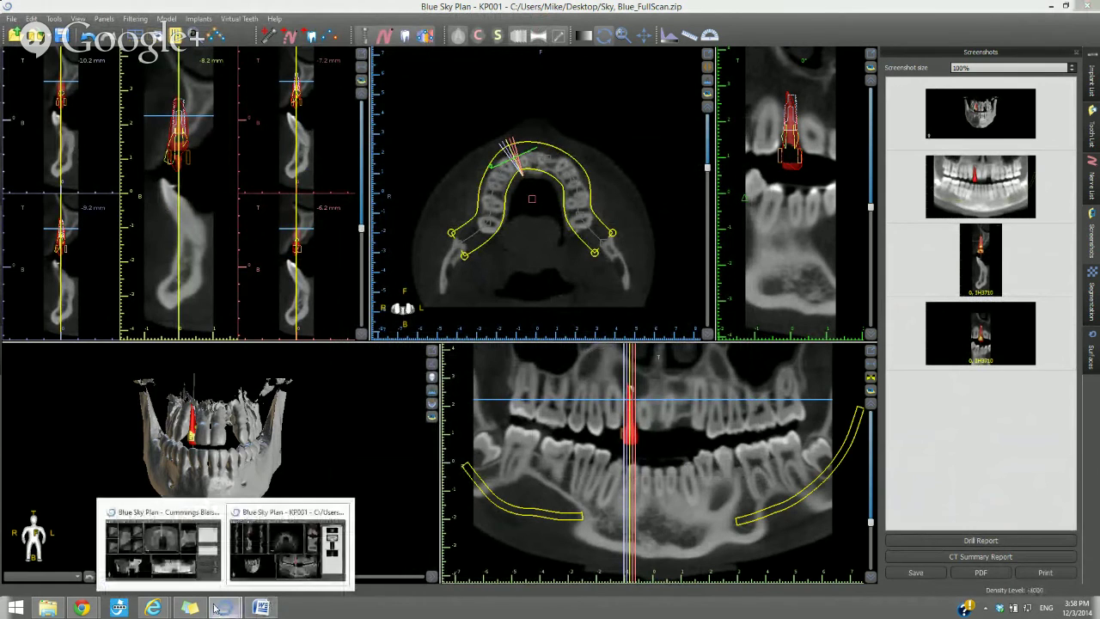
click(184, 564)
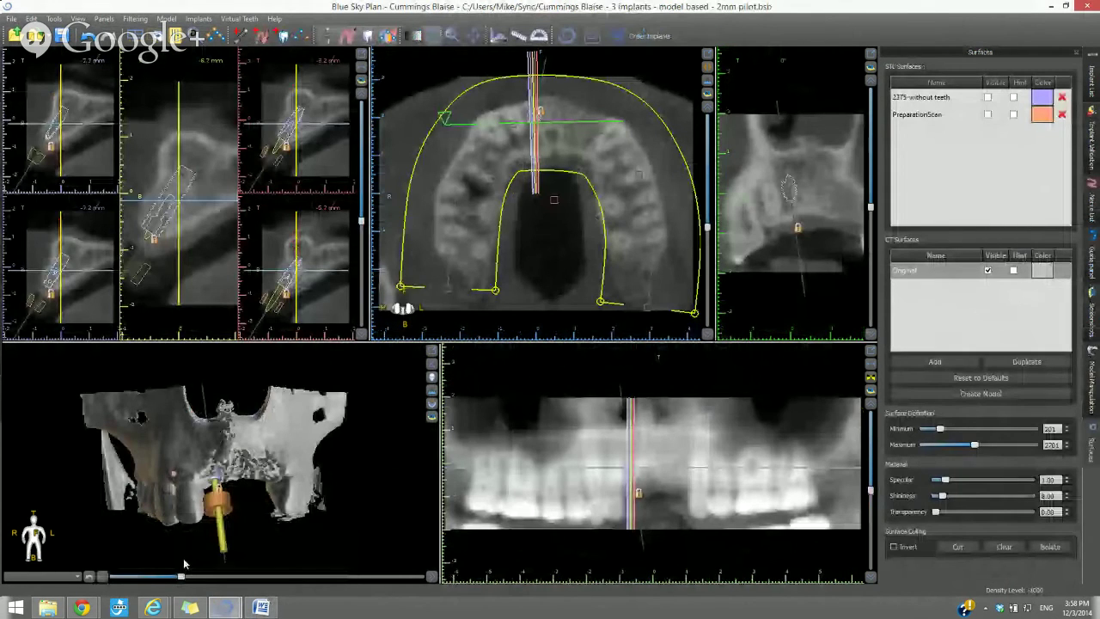
drag(184, 564, 379, 496)
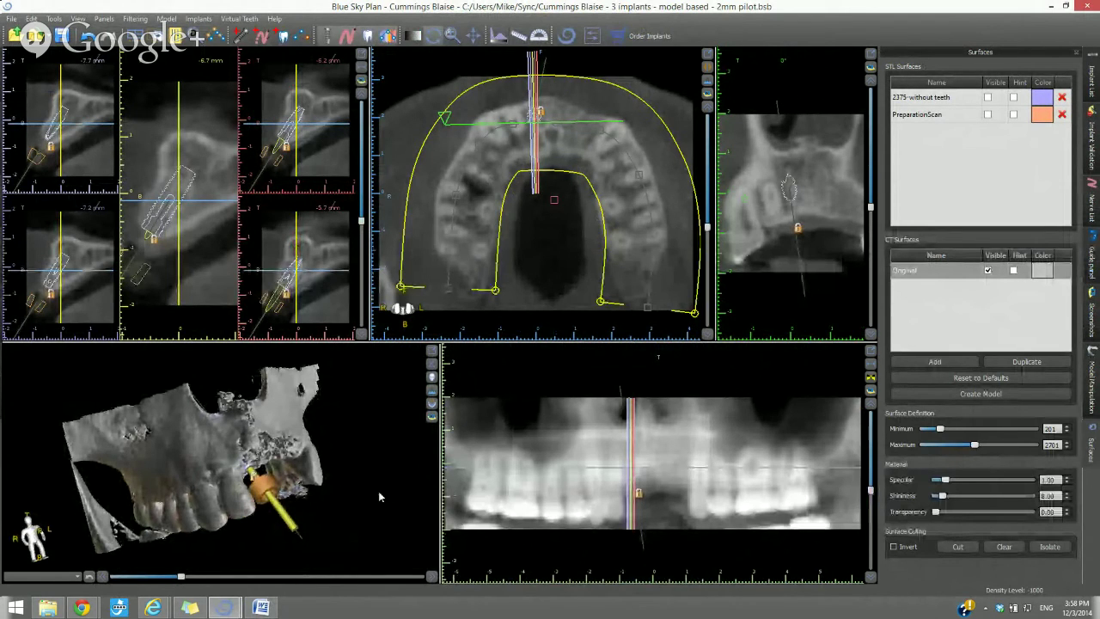
drag(378, 491, 332, 496)
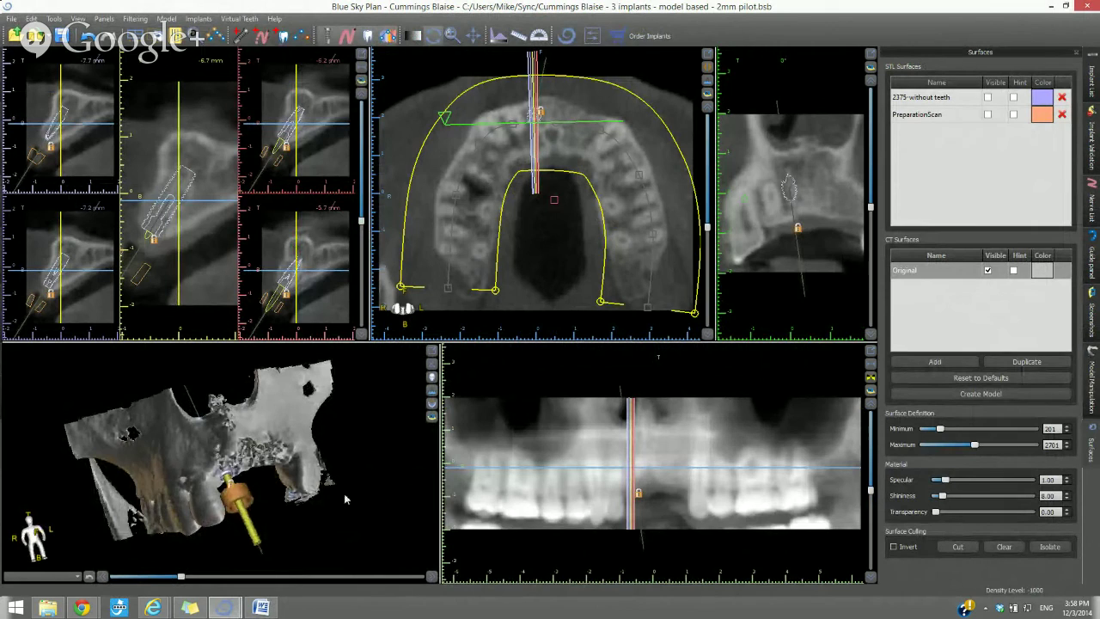
drag(333, 496, 185, 516)
Set the CT surface definition to minimum 221 and maximum 2721, and isolate the upper jaw surface in the 3D view.
mouse_move(182, 576)
mouse_down()
mouse_move(192, 578)
mouse_move(182, 576)
mouse_up()
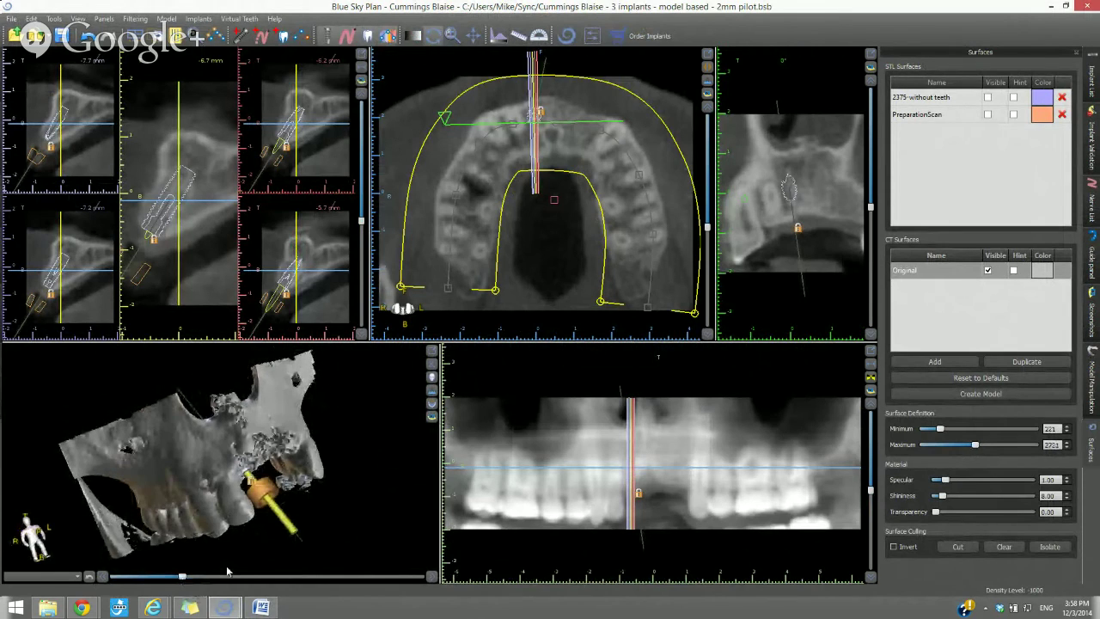
scroll(392, 508, up, 1)
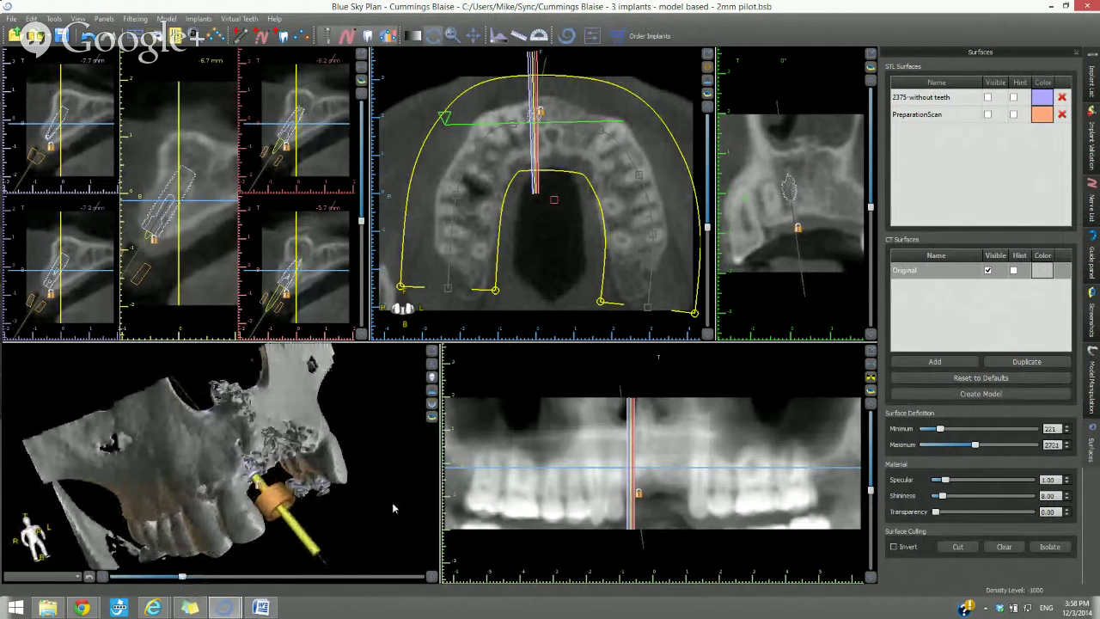
drag(392, 502, 355, 521)
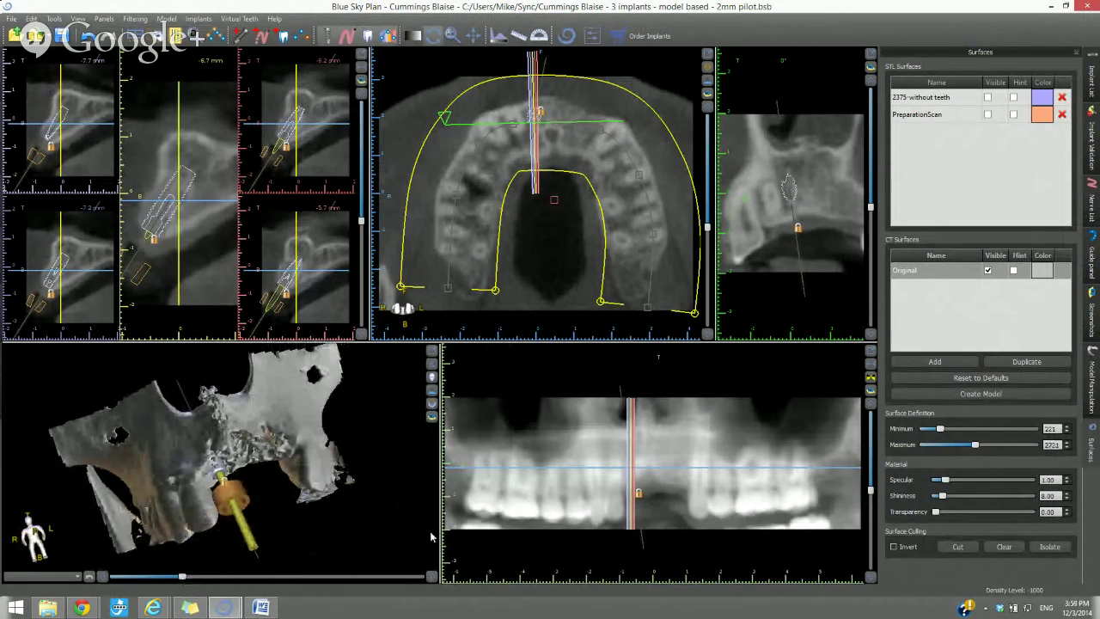
click(1051, 547)
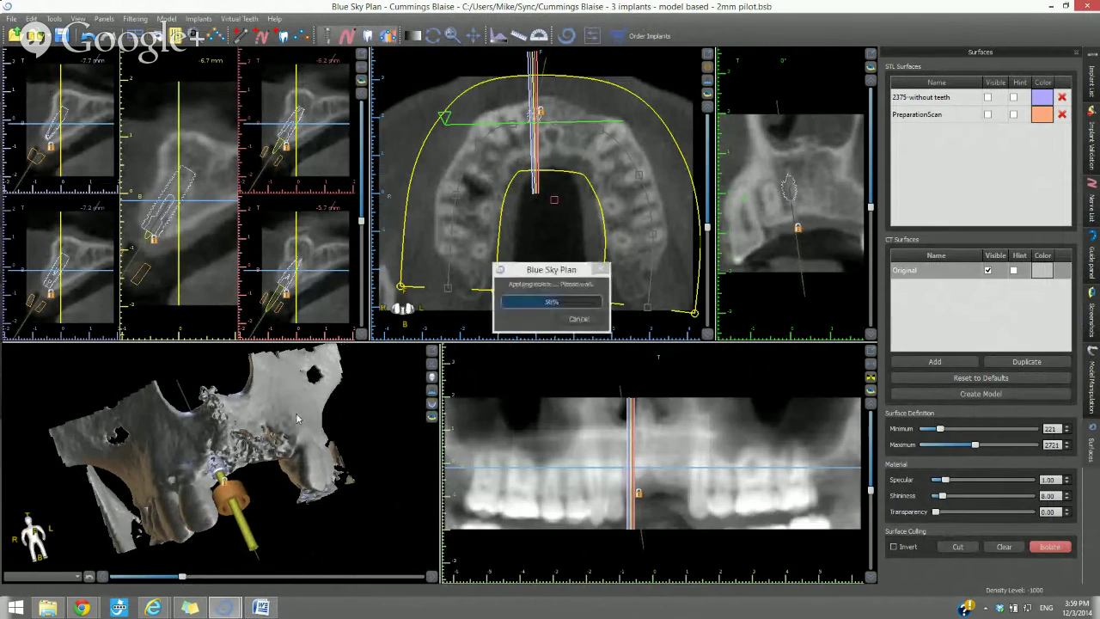
mouse_move(334, 536)
mouse_down()
mouse_move(230, 469)
mouse_move(206, 467)
mouse_move(379, 514)
mouse_move(339, 522)
mouse_up()
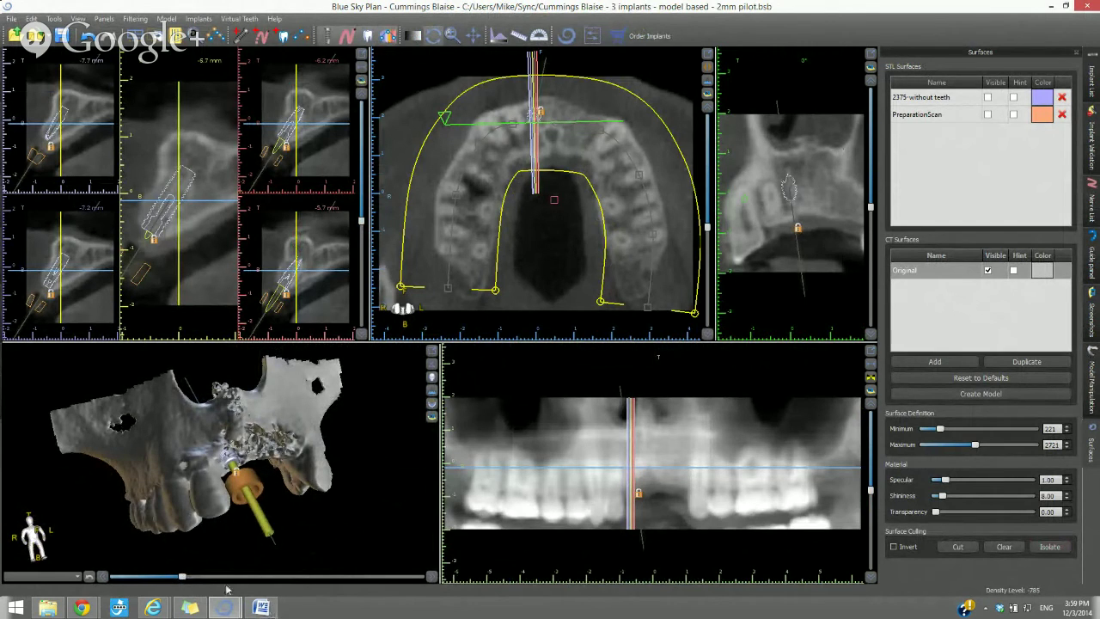
Set the CT surface definition to minimum 580 and maximum 3080, and hide the implants in all views.
drag(182, 576, 204, 577)
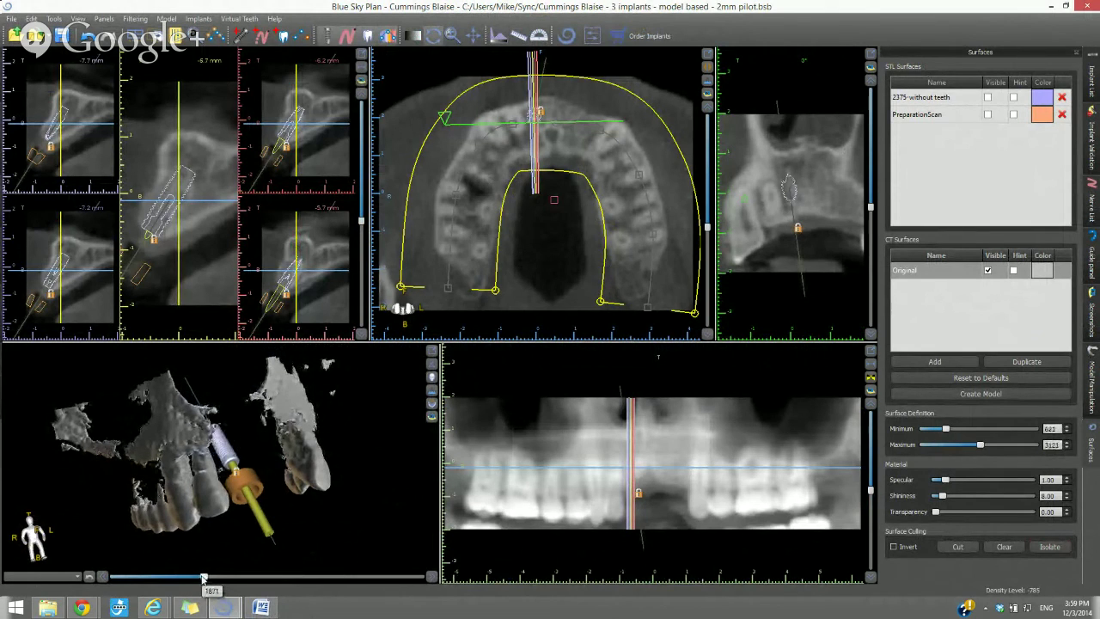
drag(351, 526, 322, 521)
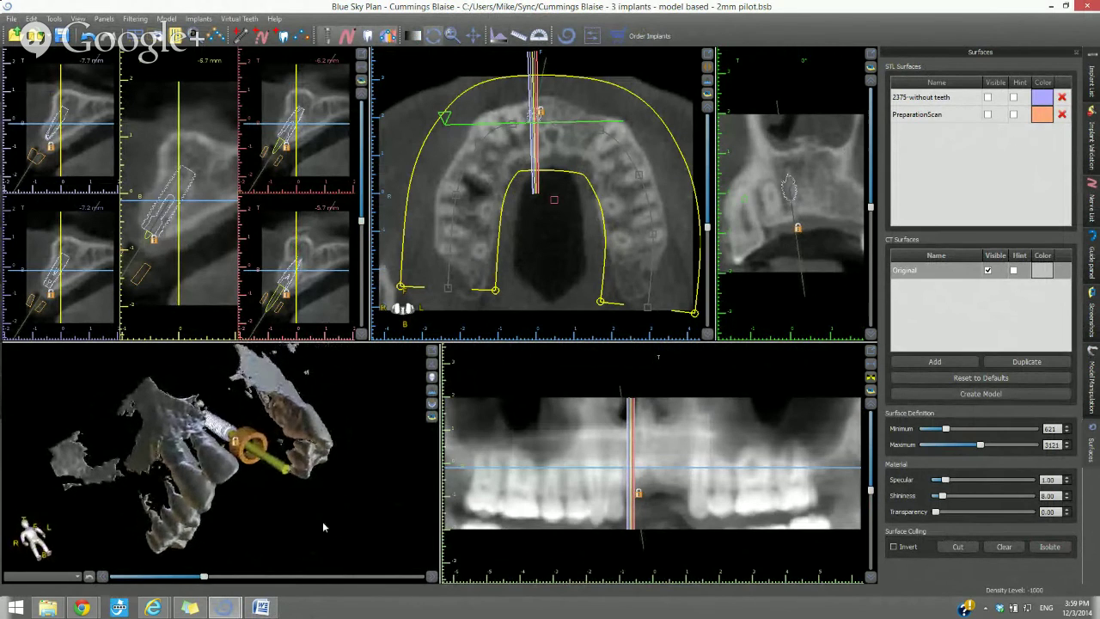
drag(204, 576, 200, 578)
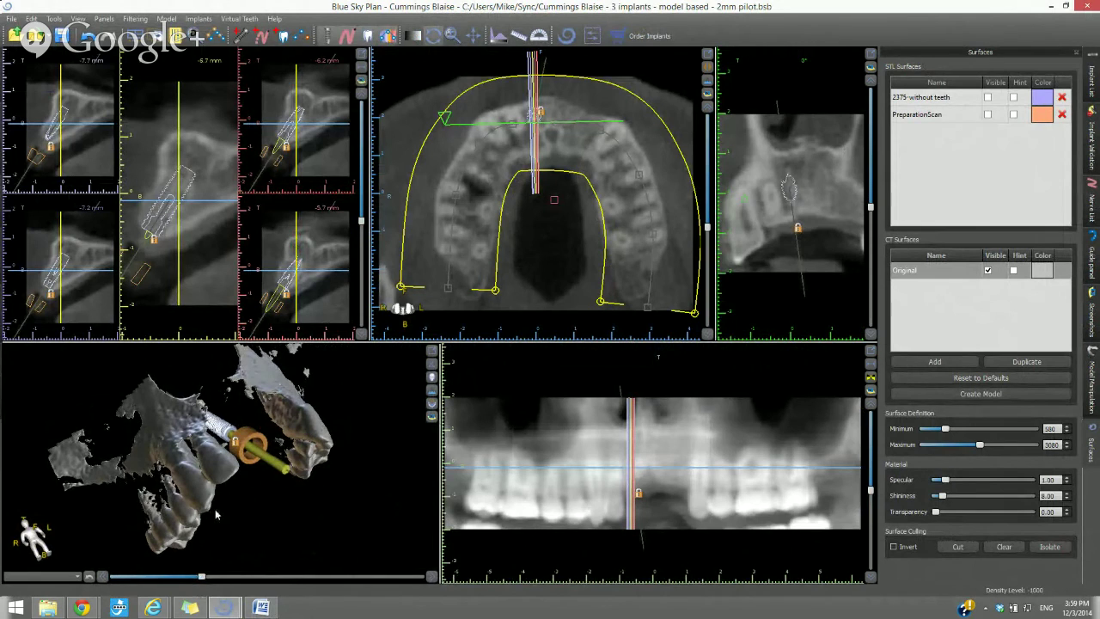
click(327, 39)
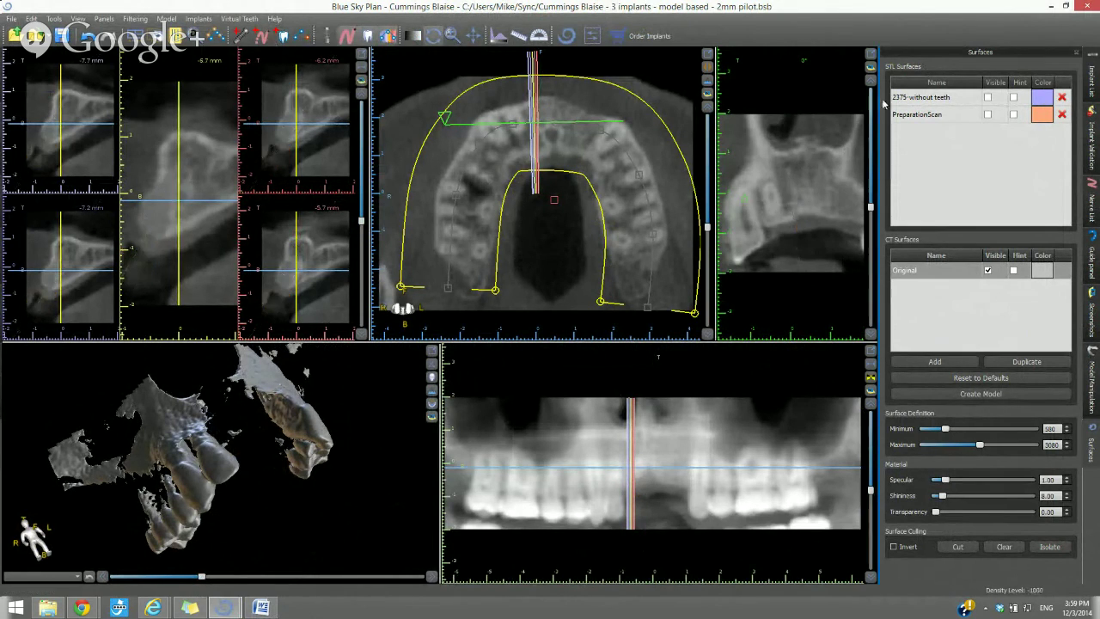
Delete both existing STL surfaces from the project and import the withoutteeth.stl model.
click(1062, 98)
click(1062, 98)
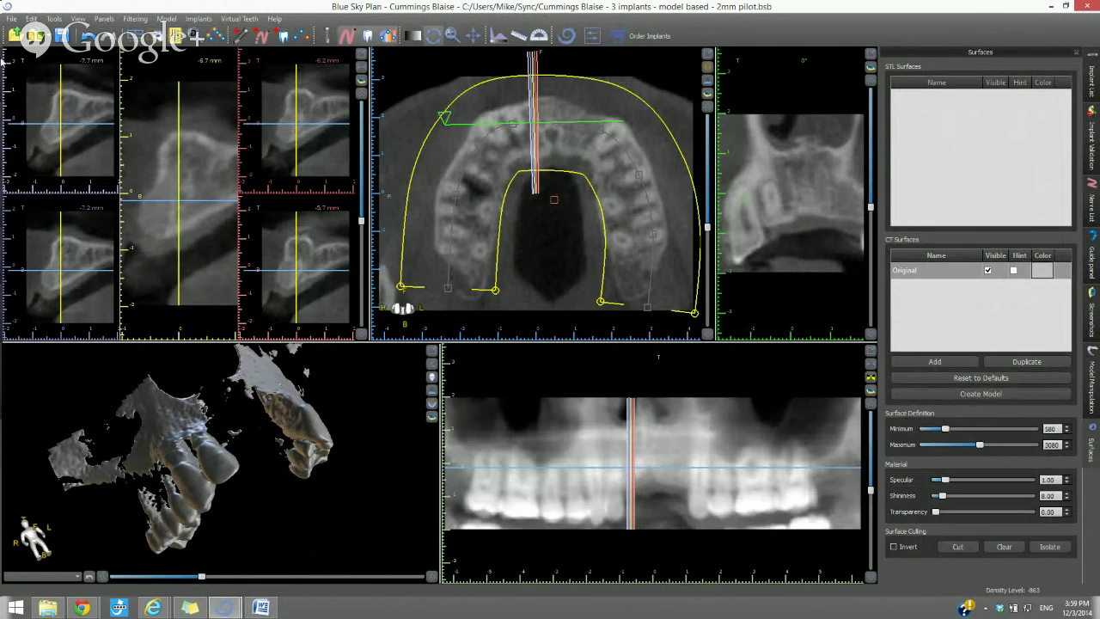
click(12, 18)
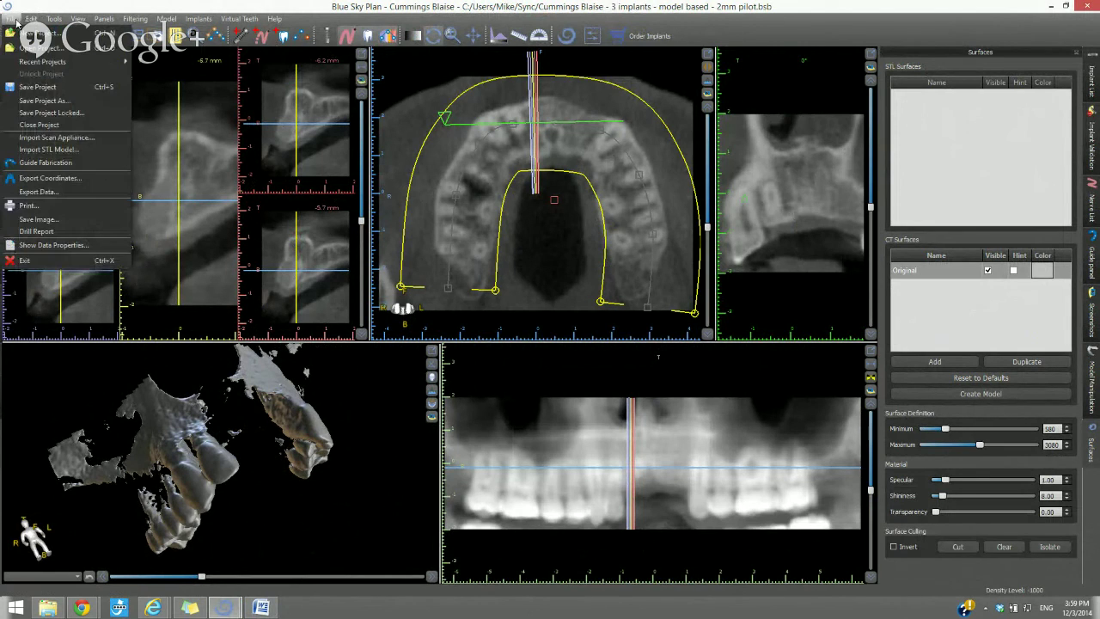
click(29, 150)
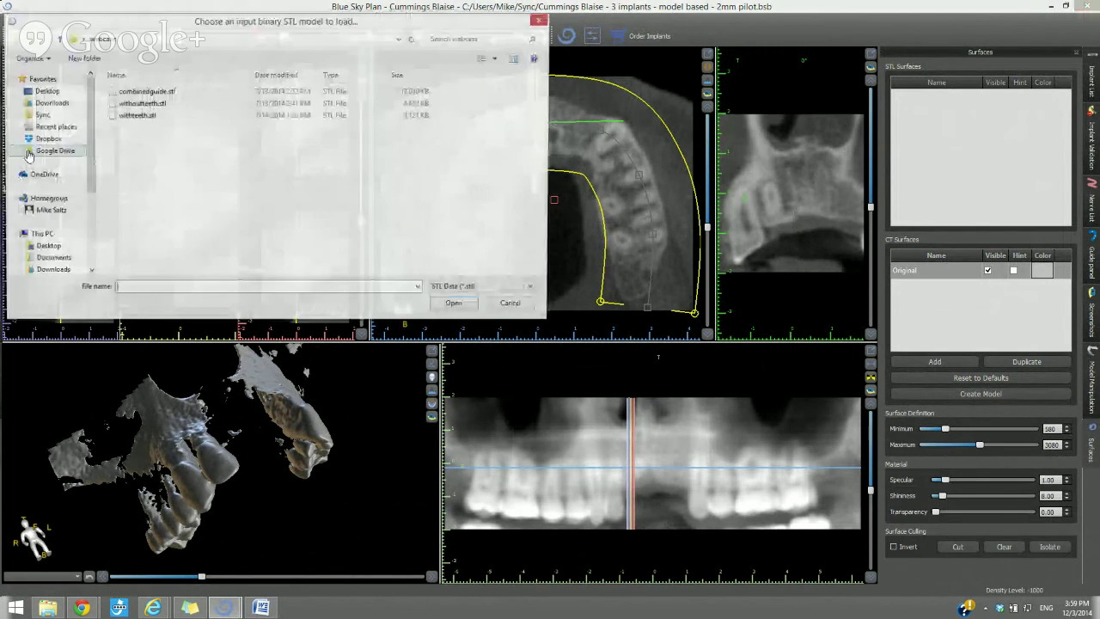
click(137, 104)
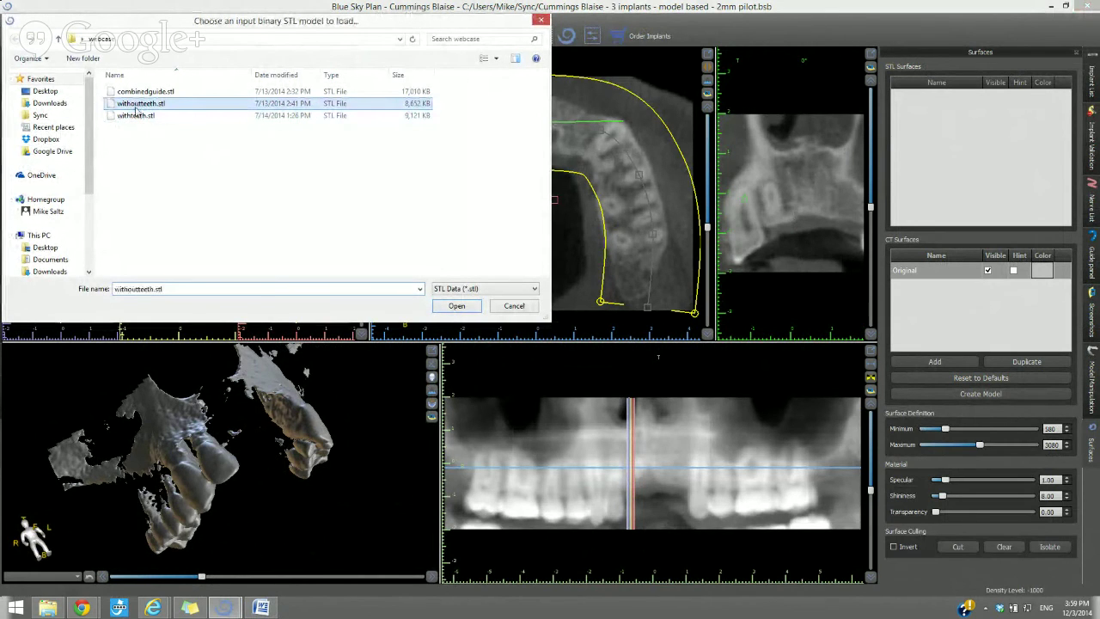
click(456, 306)
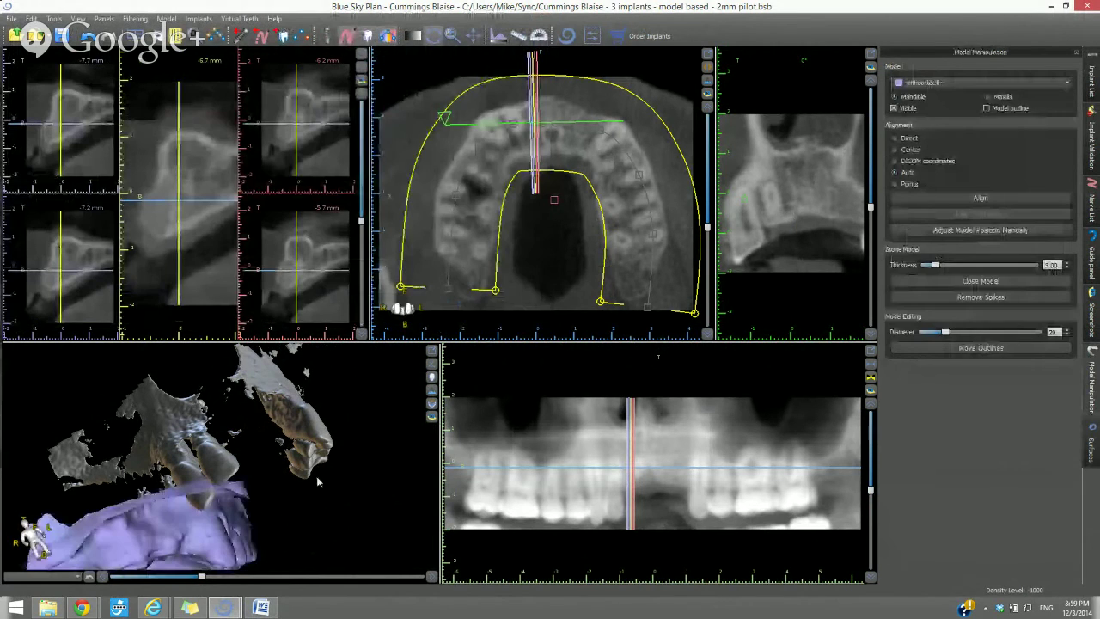
drag(318, 482, 281, 493)
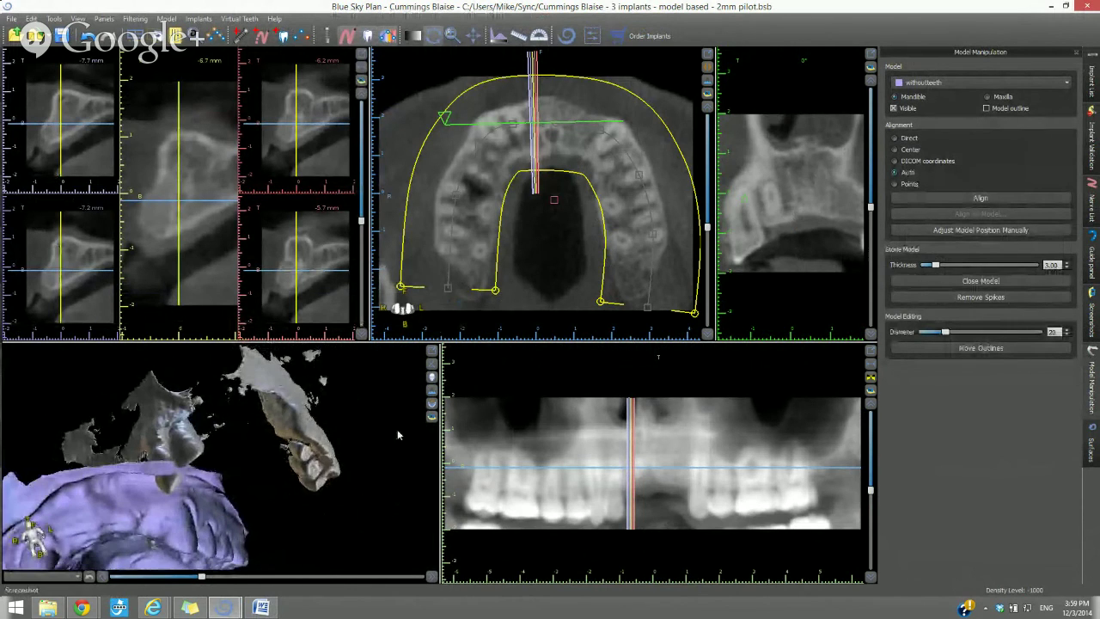
Choose the Points alignment method for the imported withoutteeth model and start its alignment.
click(902, 188)
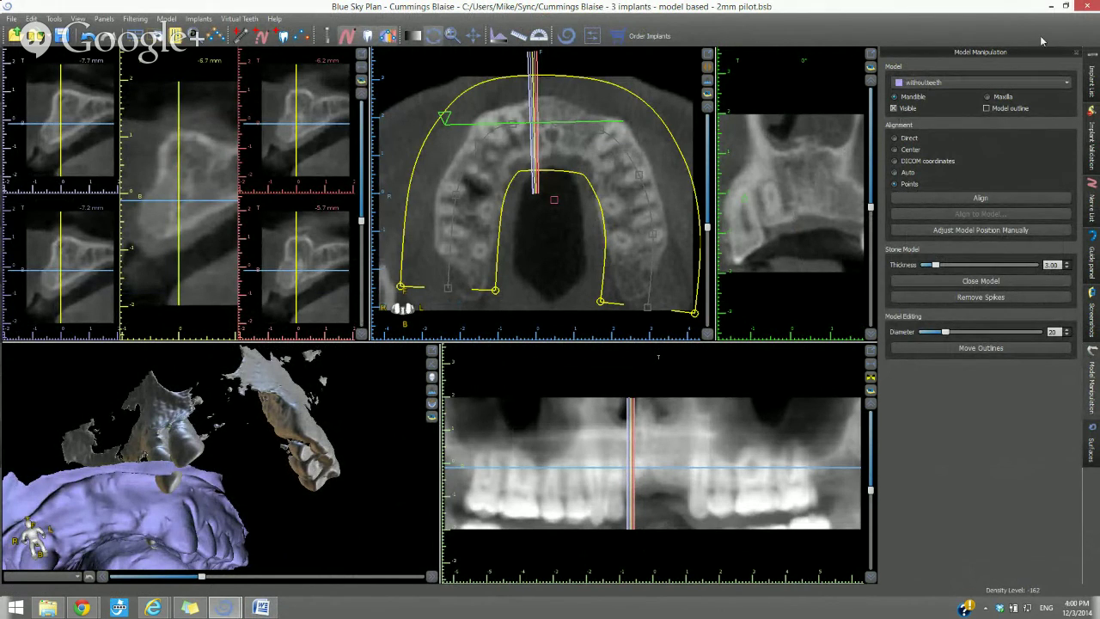
click(925, 199)
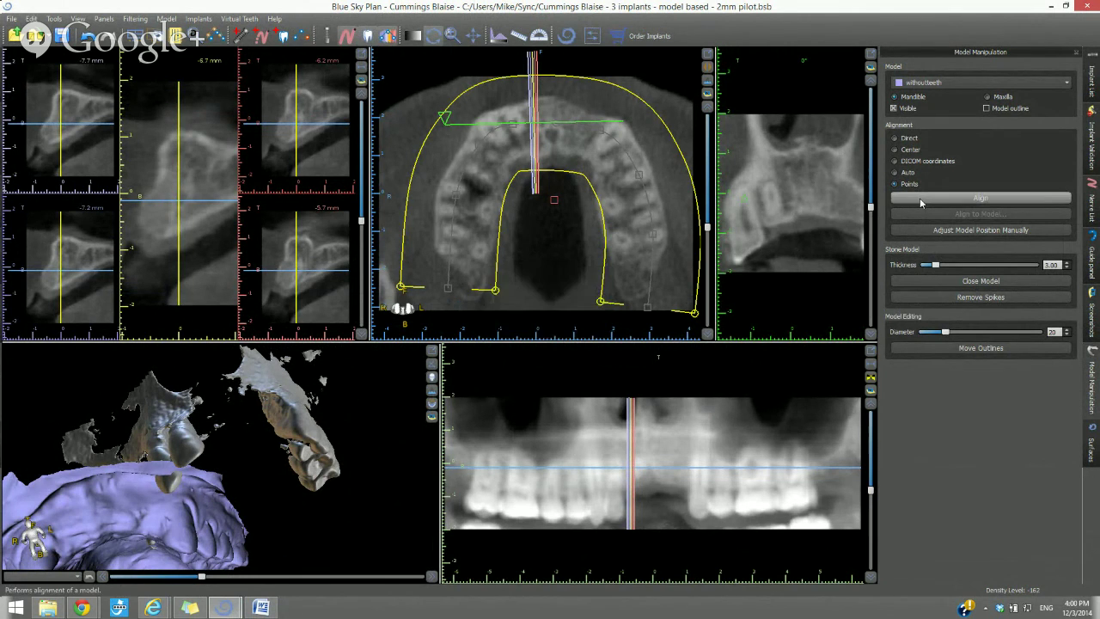
click(919, 198)
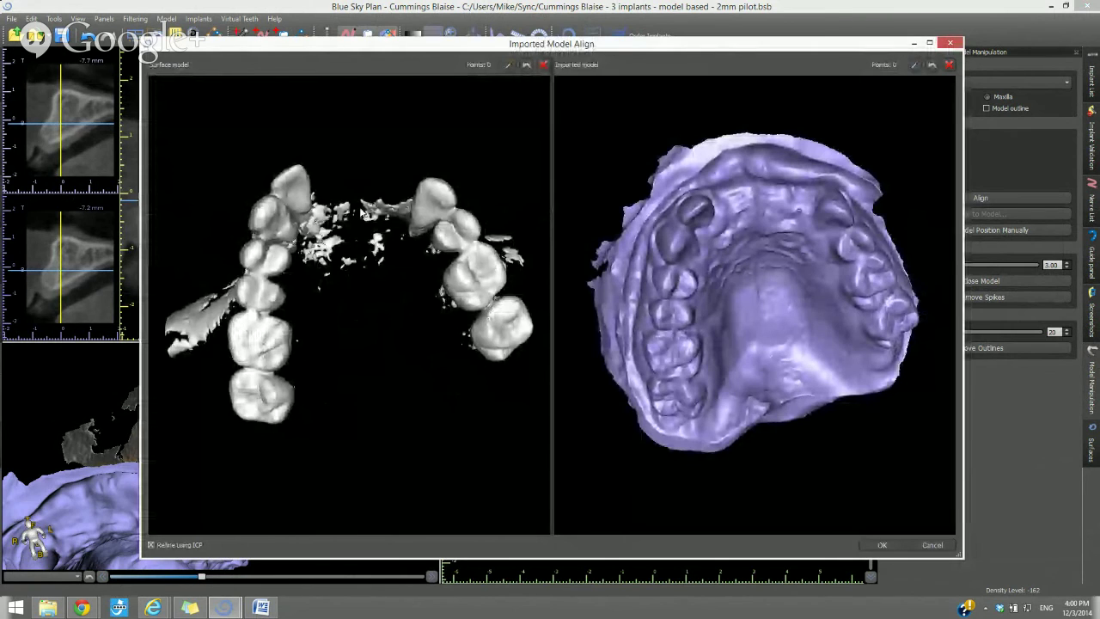
Place six alignment points on the CT surface model's teeth, four along one side of the arch and two on the opposite molars.
drag(361, 210, 366, 277)
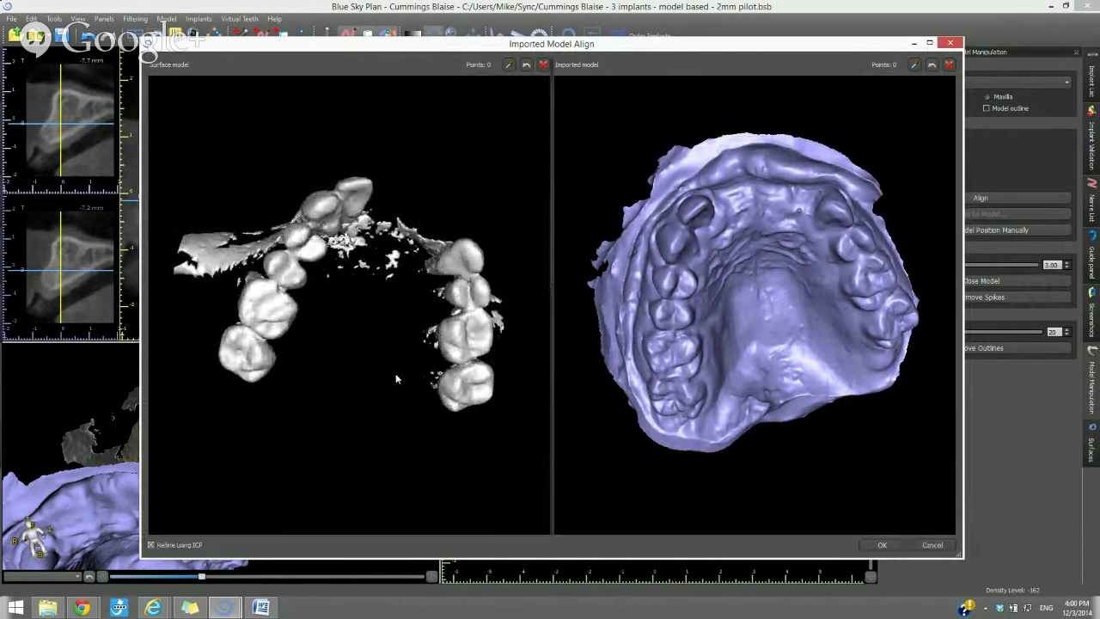
key(shift)
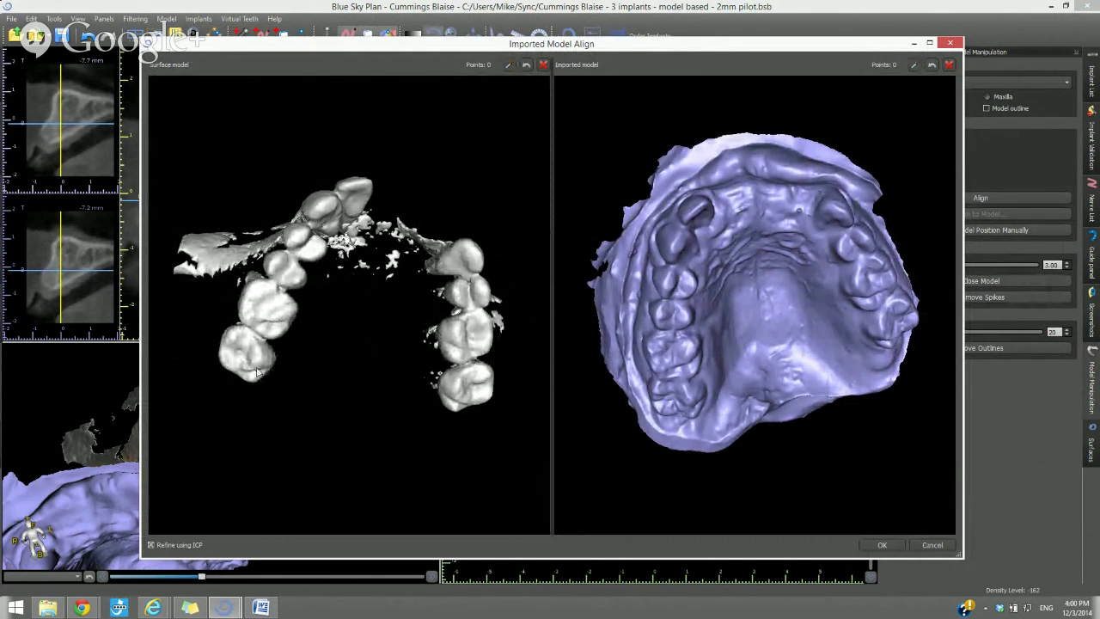
click(253, 359)
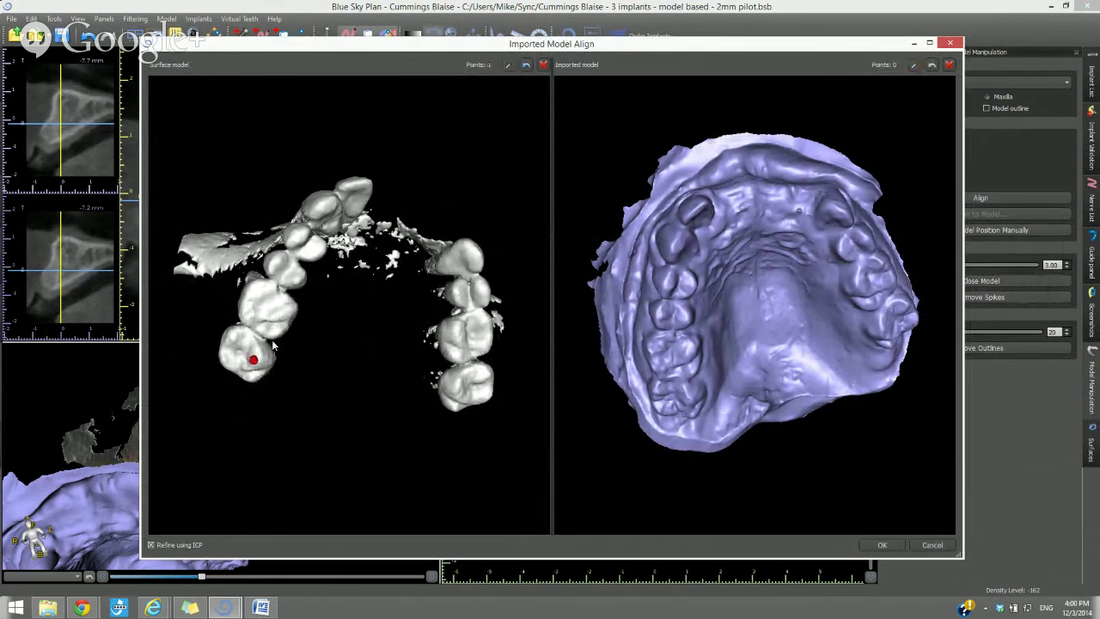
click(283, 258)
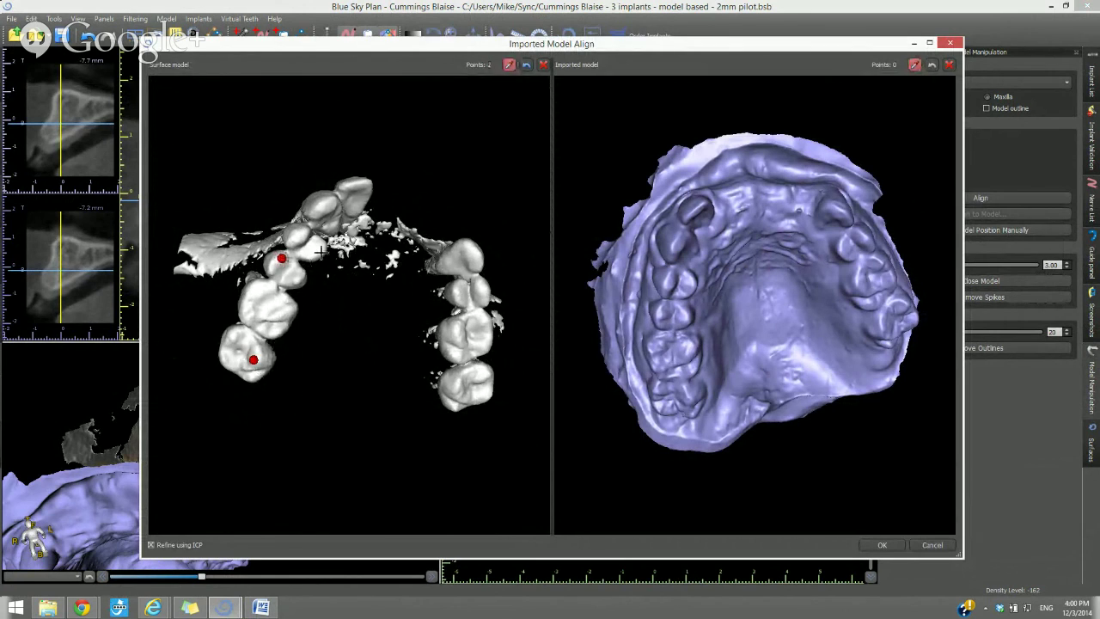
click(321, 252)
shift+click(369, 183)
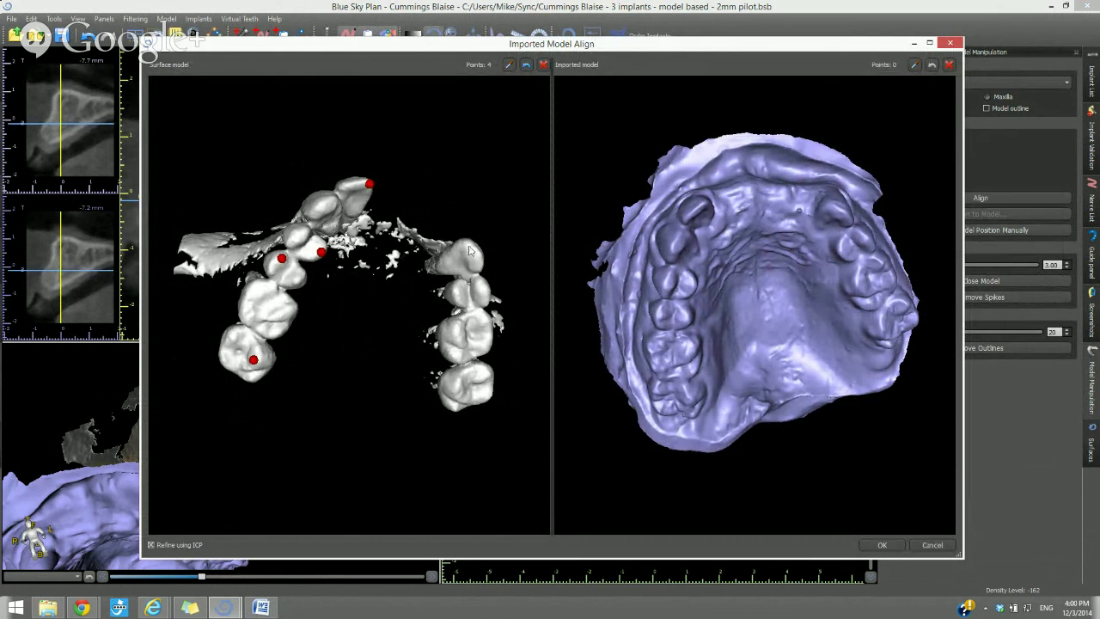
click(465, 345)
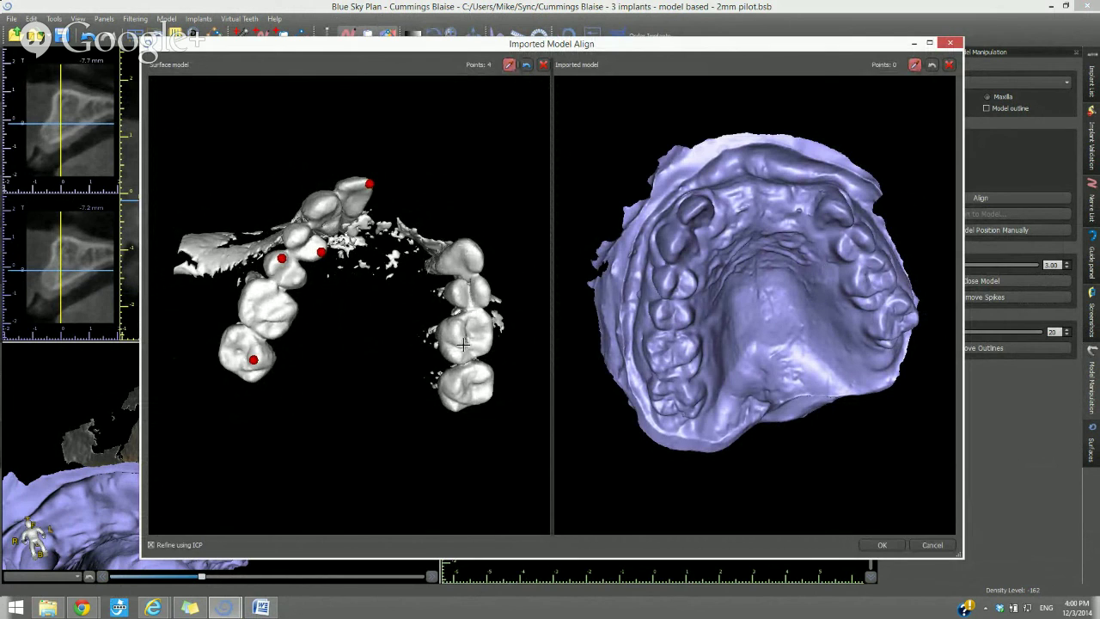
click(454, 388)
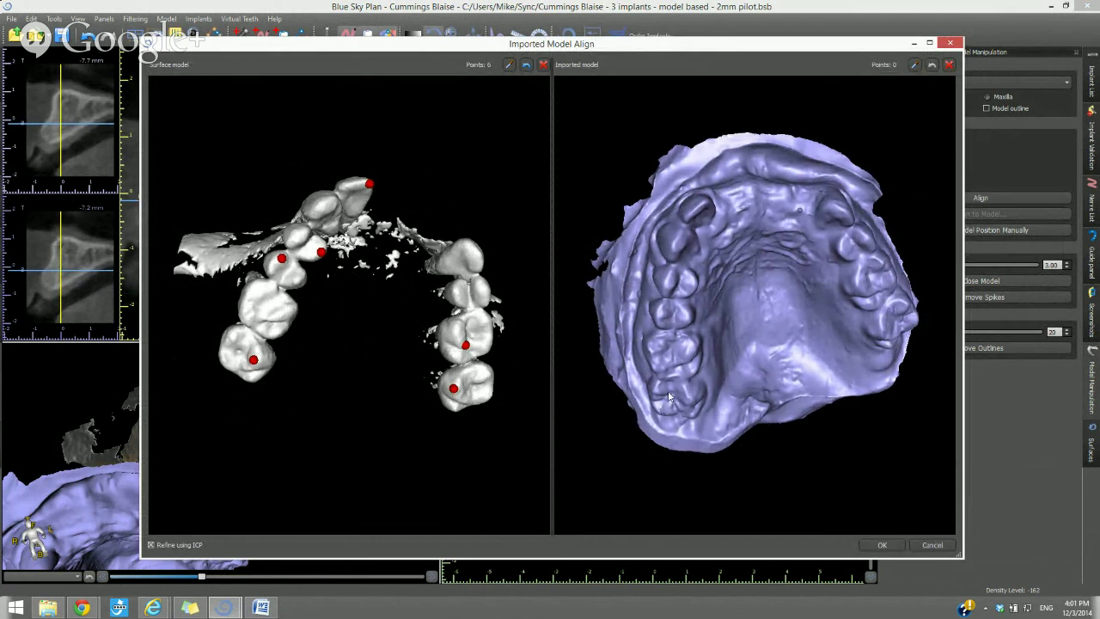
Place the six matching points in the same order on the imported model's teeth and apply the alignment.
mouse_move(726, 331)
mouse_down()
mouse_move(749, 318)
mouse_move(723, 350)
mouse_up()
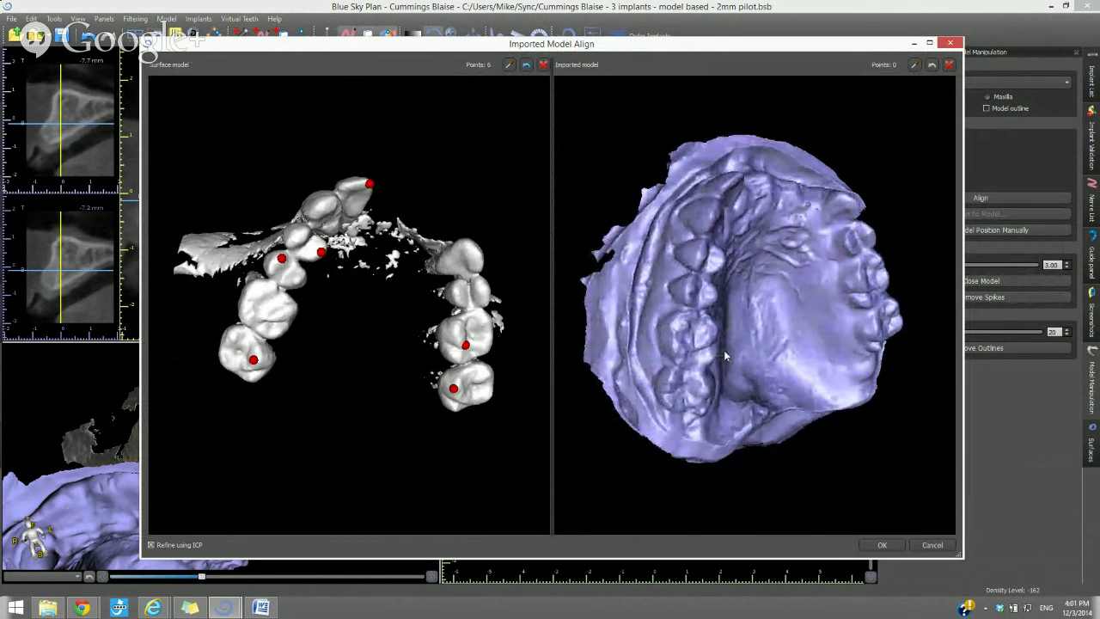
click(705, 391)
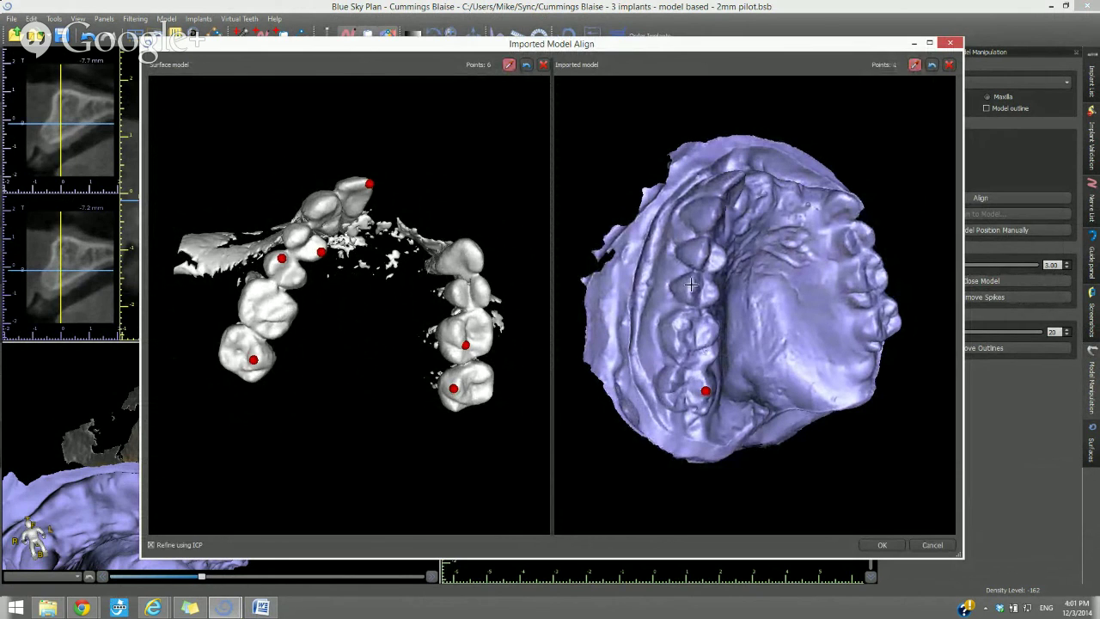
click(691, 283)
click(723, 257)
drag(797, 289, 690, 263)
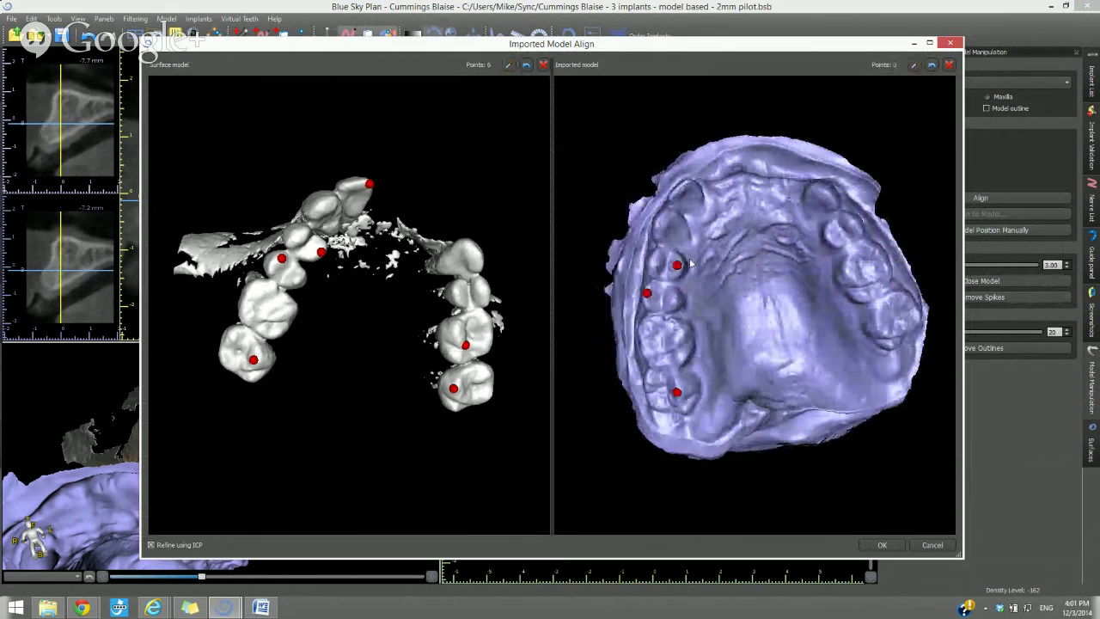
click(670, 188)
drag(670, 187, 750, 273)
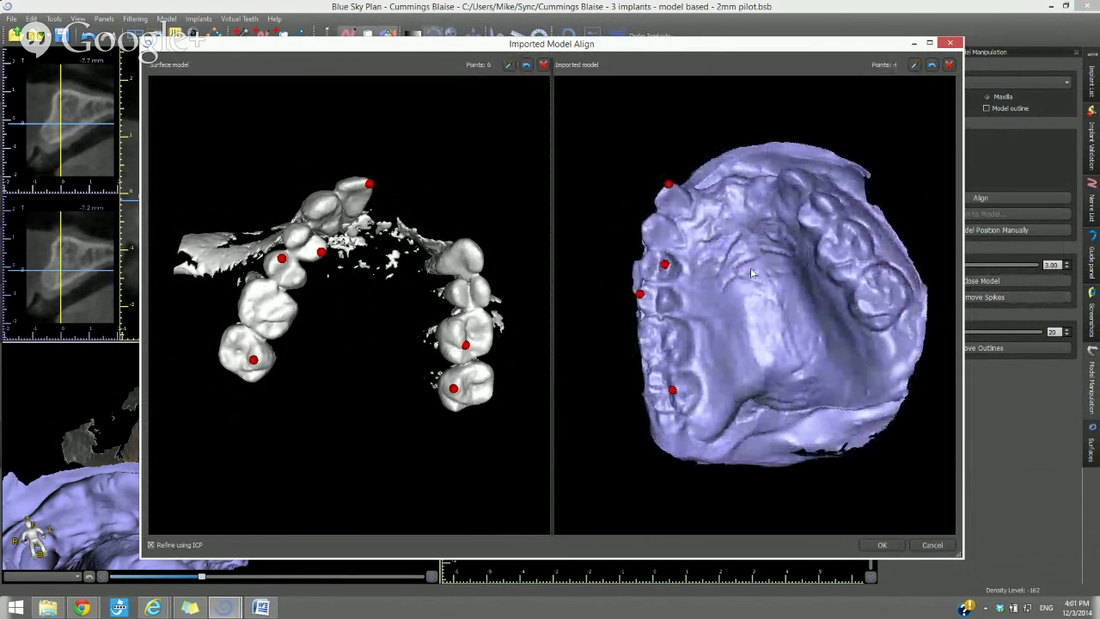
click(865, 306)
click(835, 260)
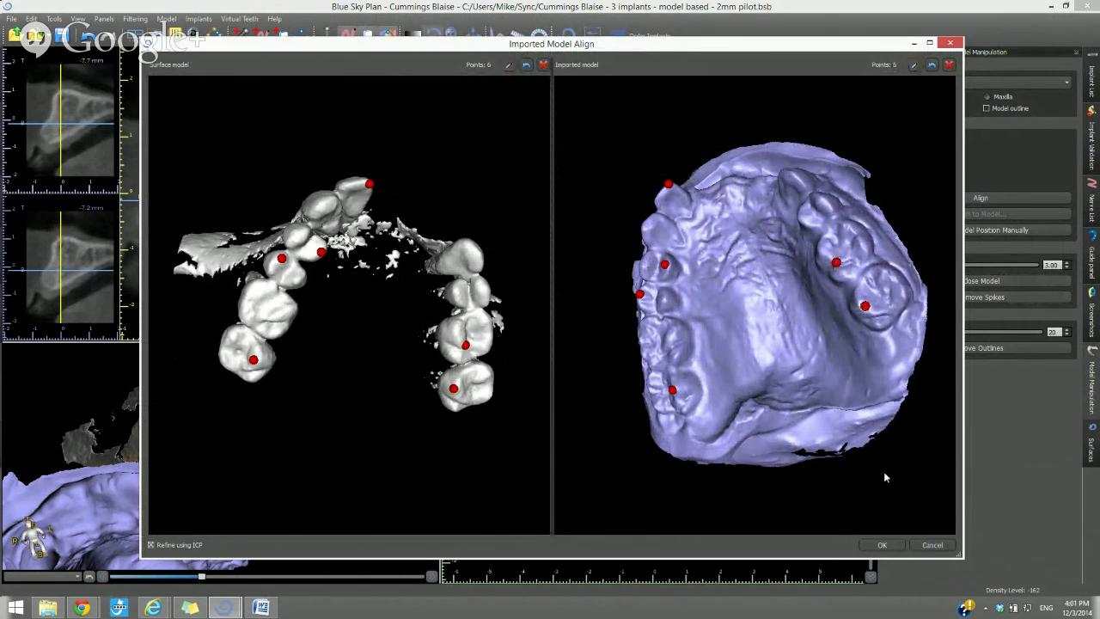
click(884, 545)
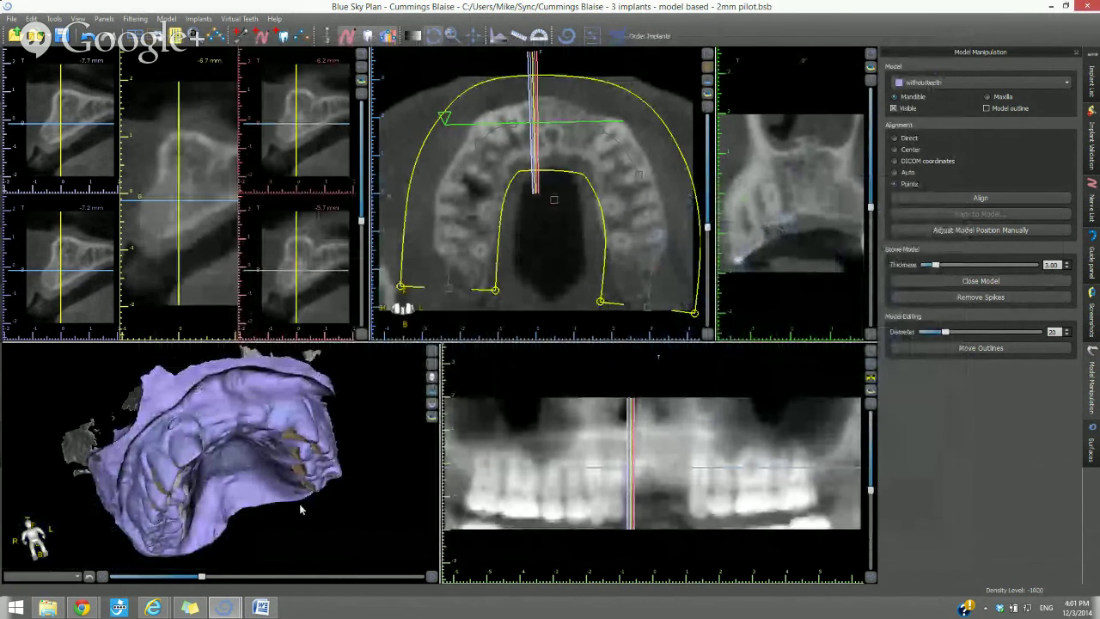
Turn on the model outline and check the aligned model against the CT in the cross-sectional, axial and 3D views.
drag(300, 509, 245, 483)
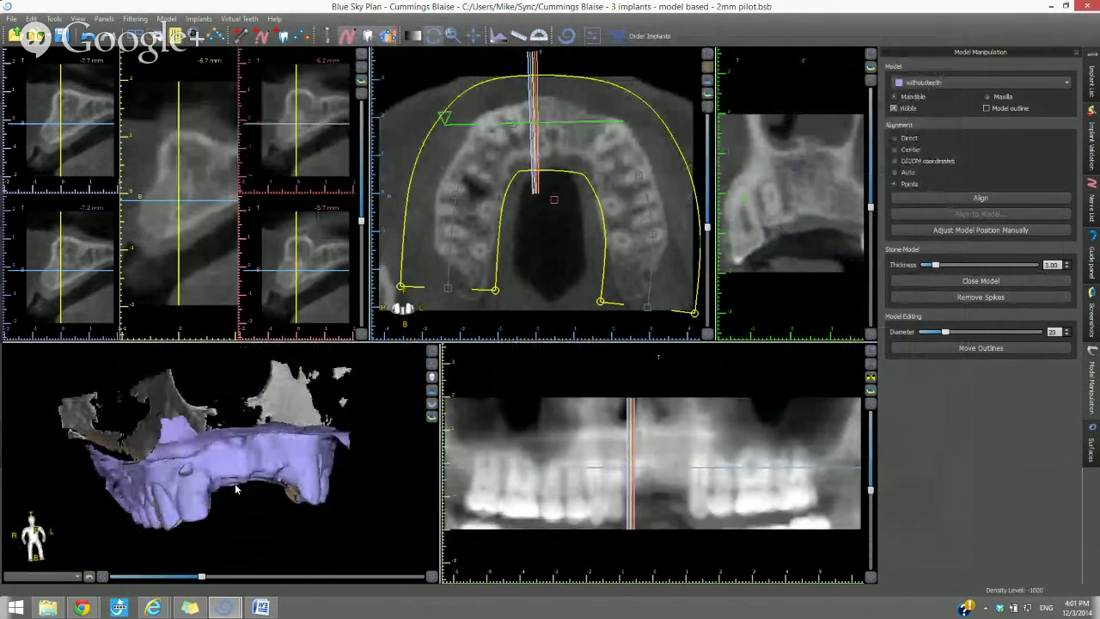
click(984, 108)
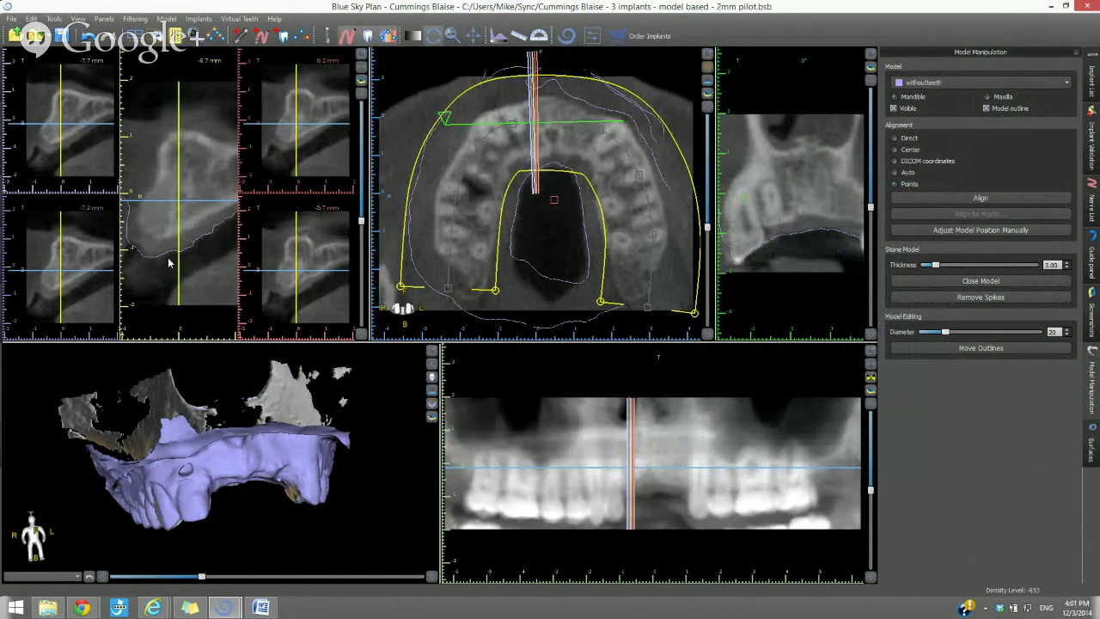
drag(362, 230, 362, 251)
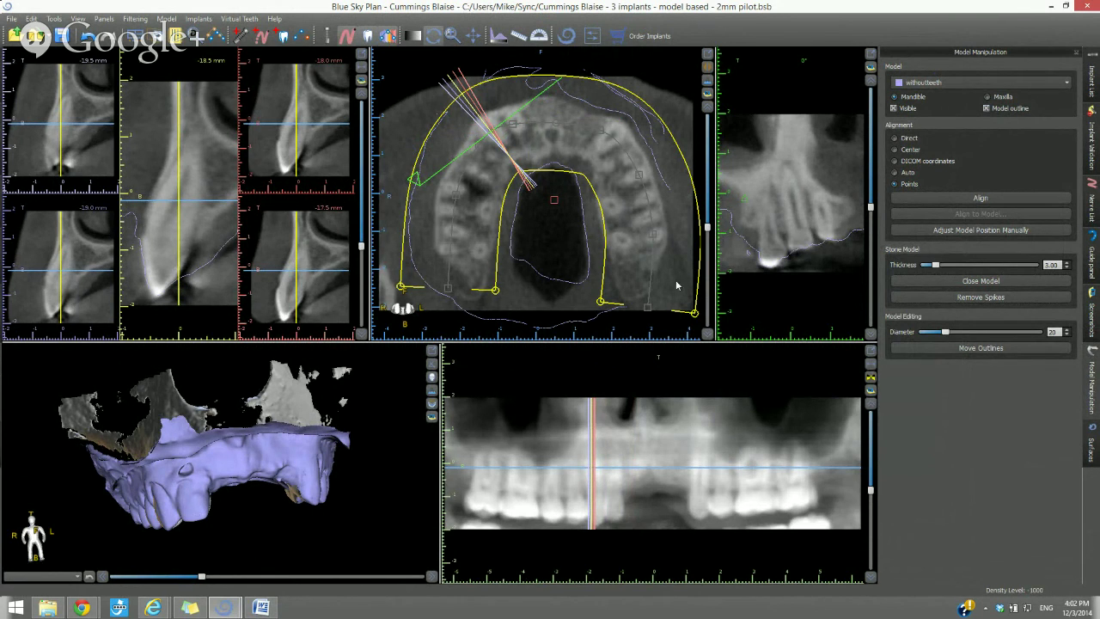
drag(711, 232, 709, 293)
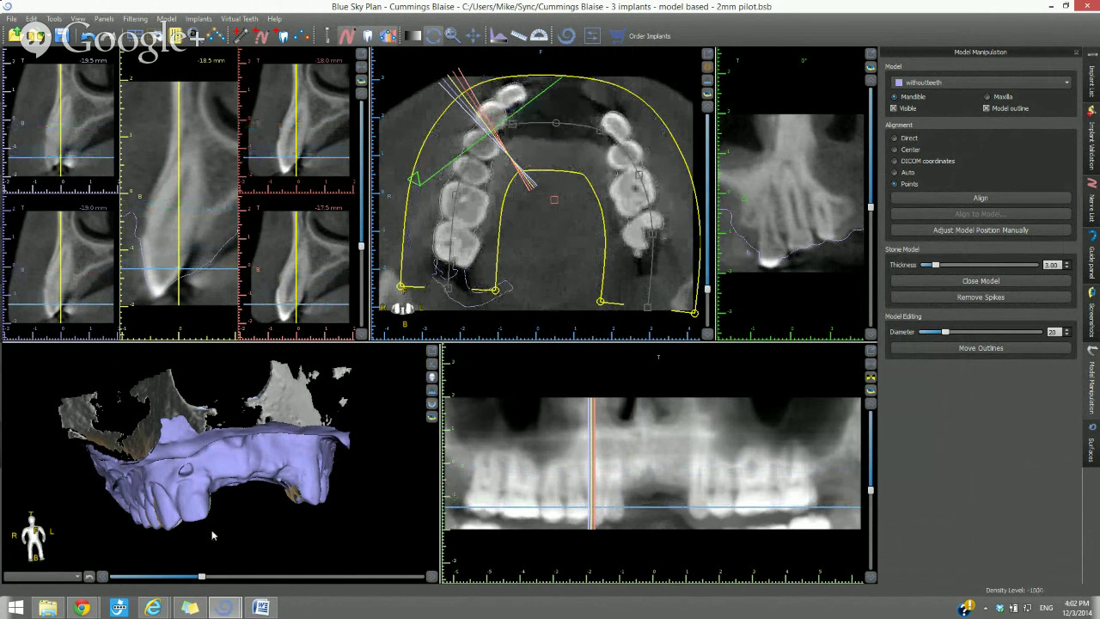
mouse_move(212, 536)
mouse_down()
mouse_move(196, 478)
mouse_move(205, 531)
mouse_up()
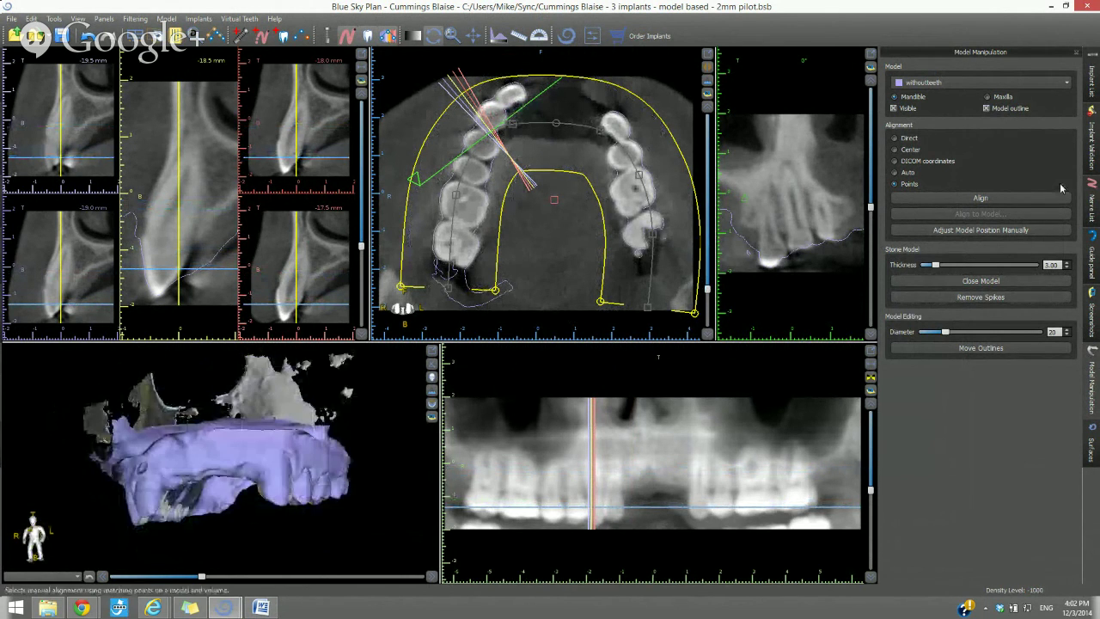
Set the transparency of the withoutteeth STL surface to 0.51 and inspect its fit over the CT teeth in 3D.
click(1084, 401)
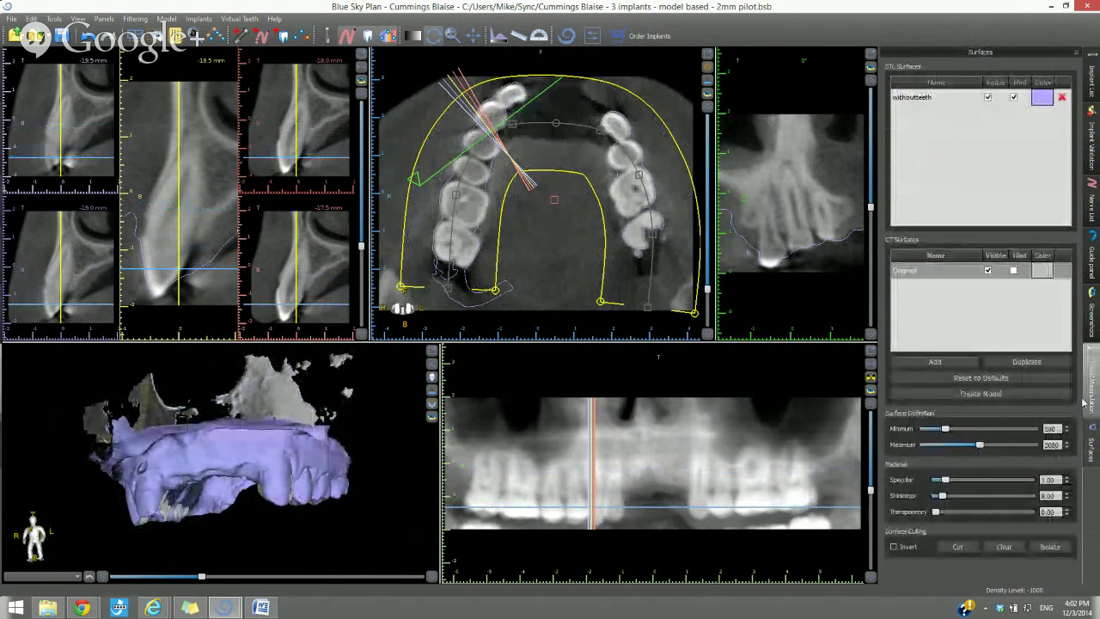
click(924, 98)
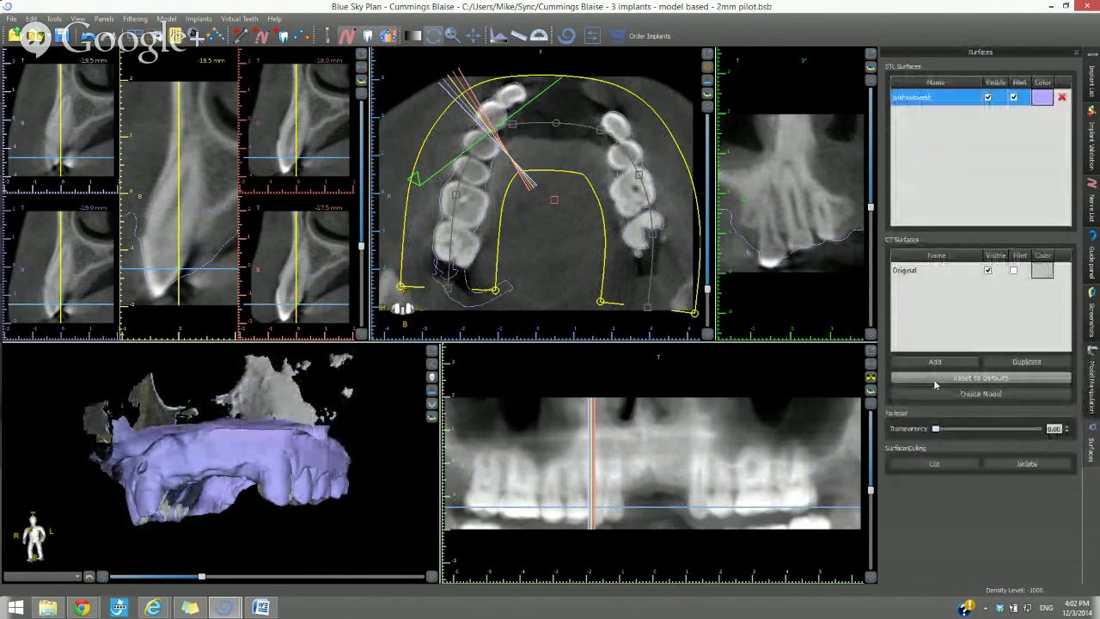
drag(936, 429, 988, 430)
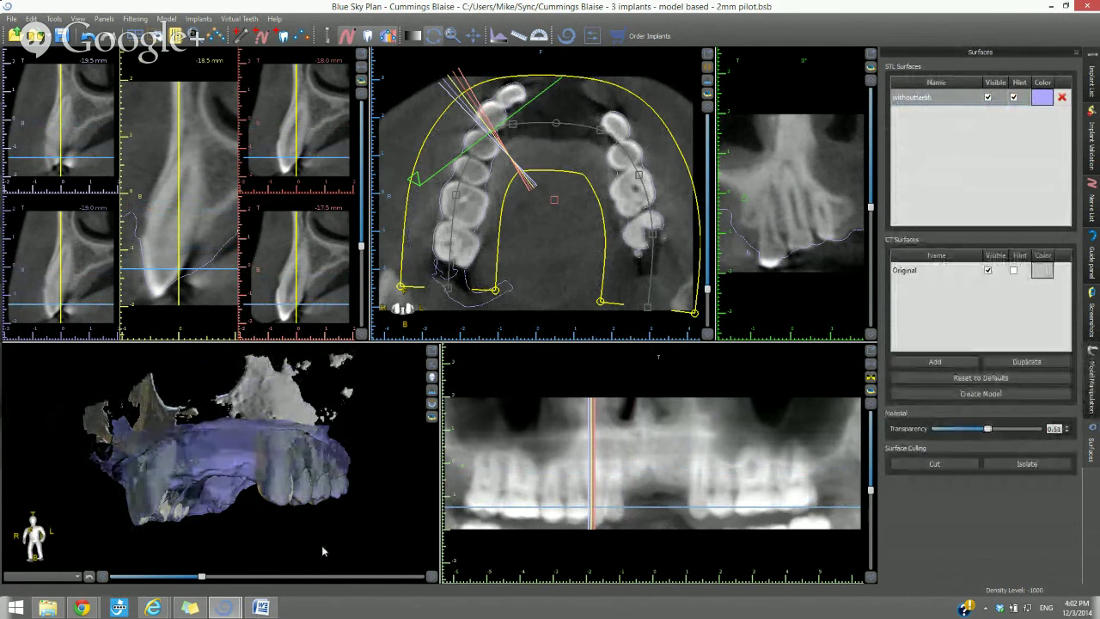
drag(319, 517, 298, 529)
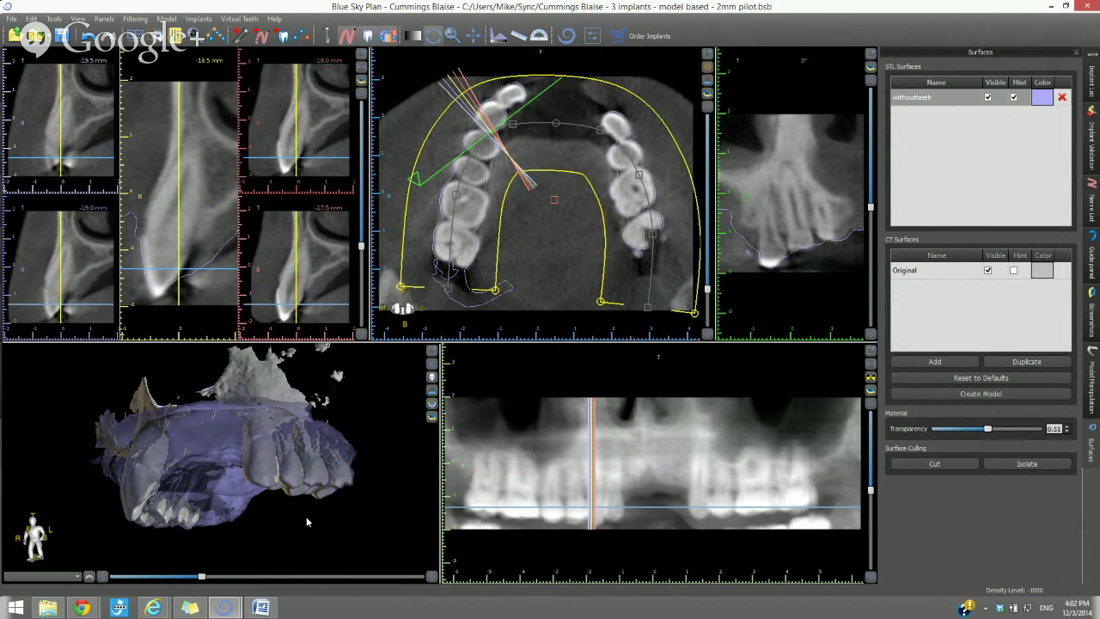
mouse_move(159, 608)
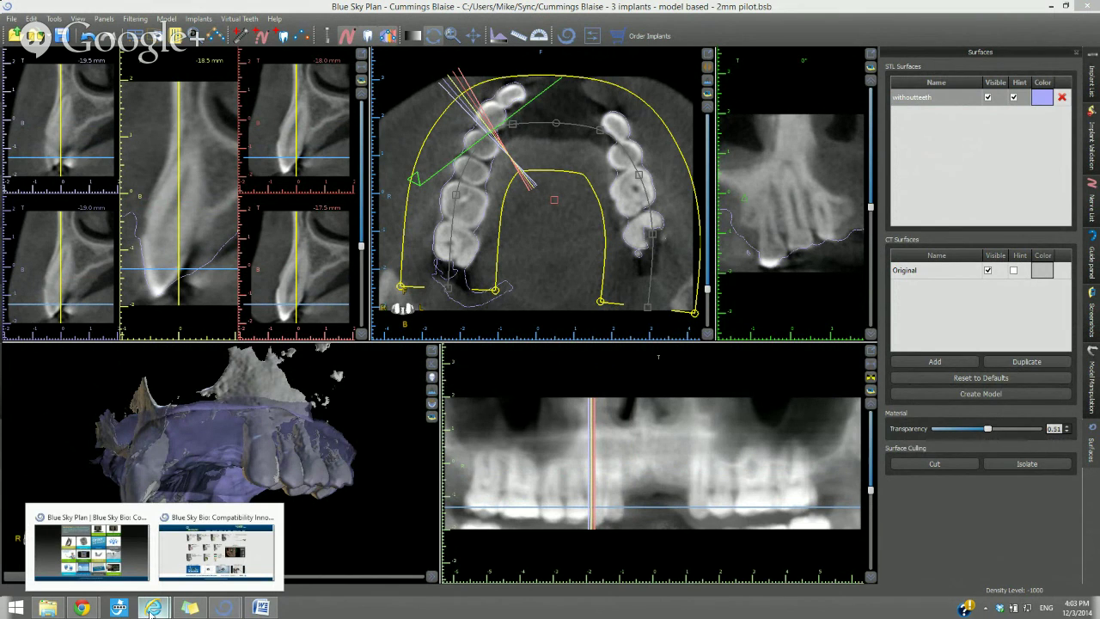
click(153, 614)
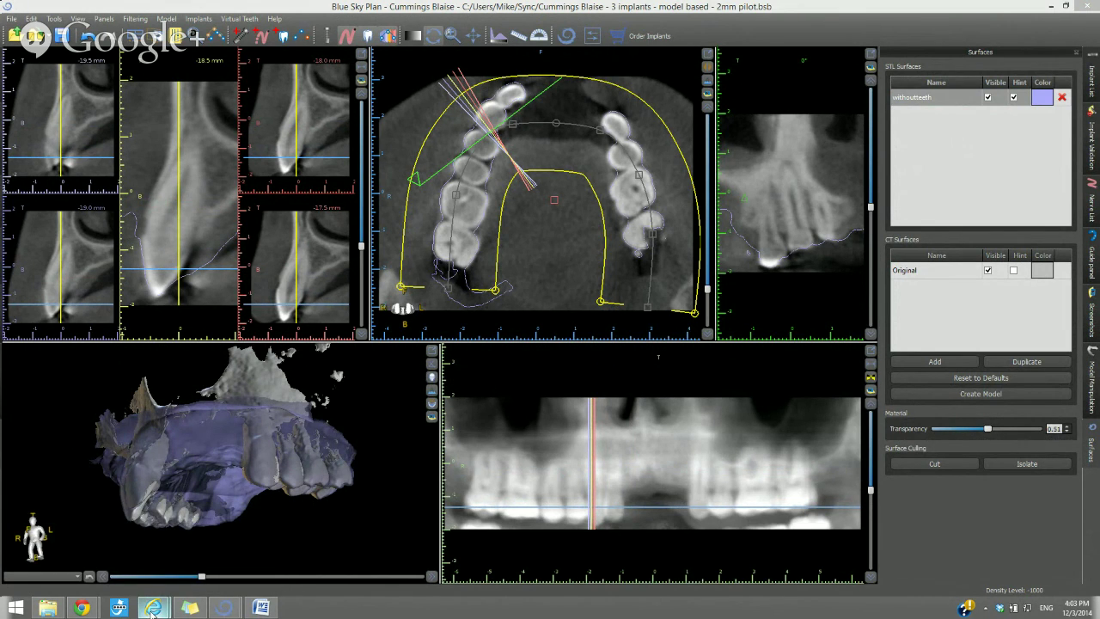
click(271, 19)
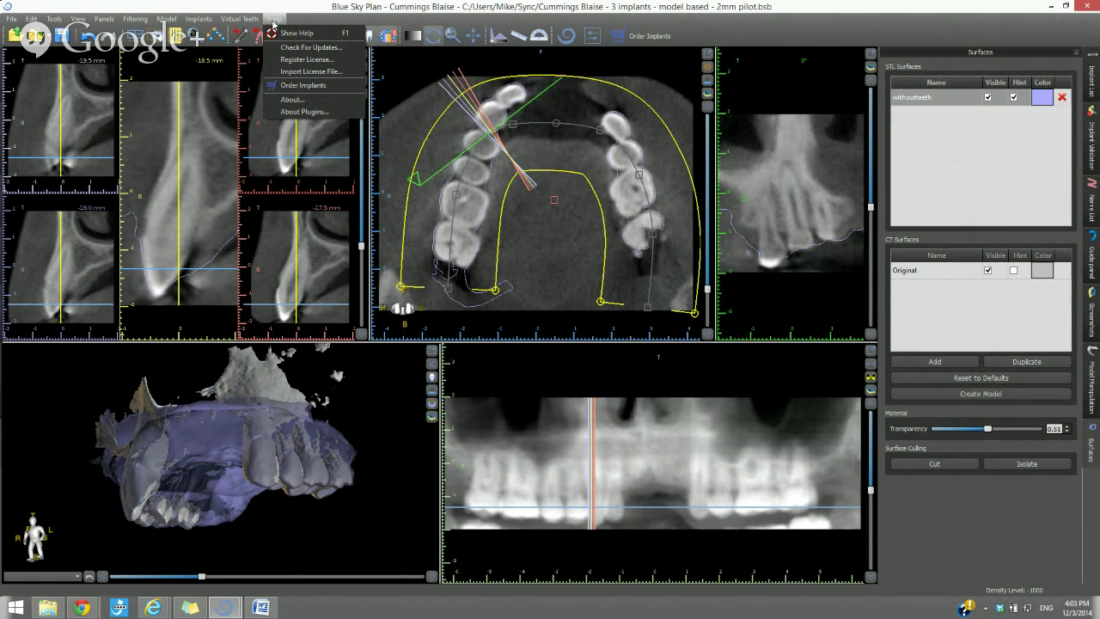
click(278, 20)
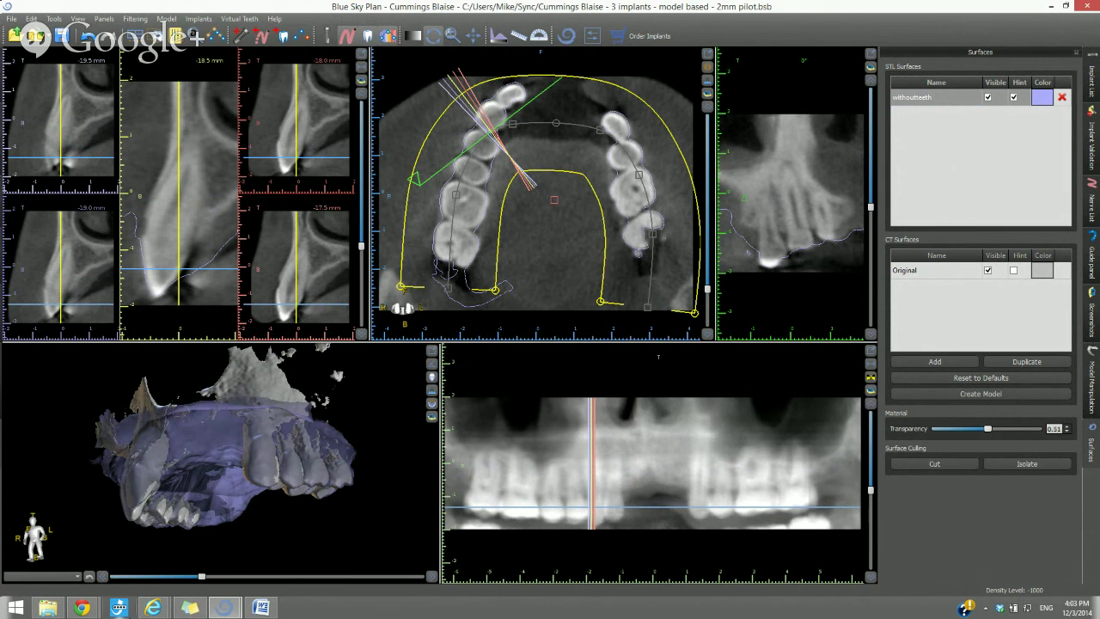
Switch to the Blue Sky Plan page in Internet Explorer and open the video tutorials on using the software.
mouse_move(153, 608)
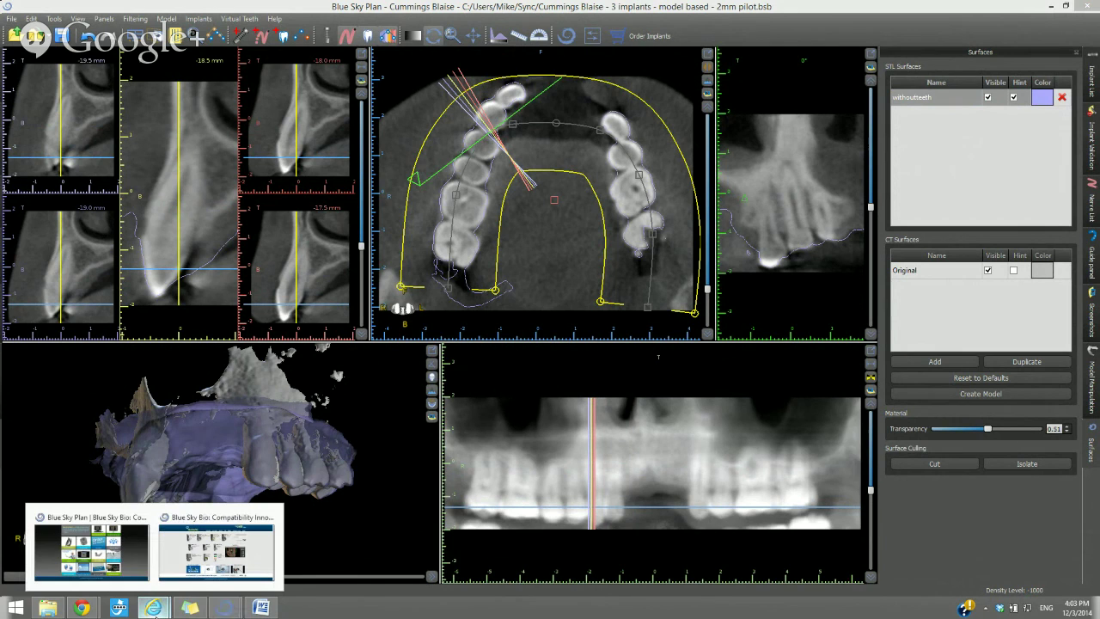
click(134, 566)
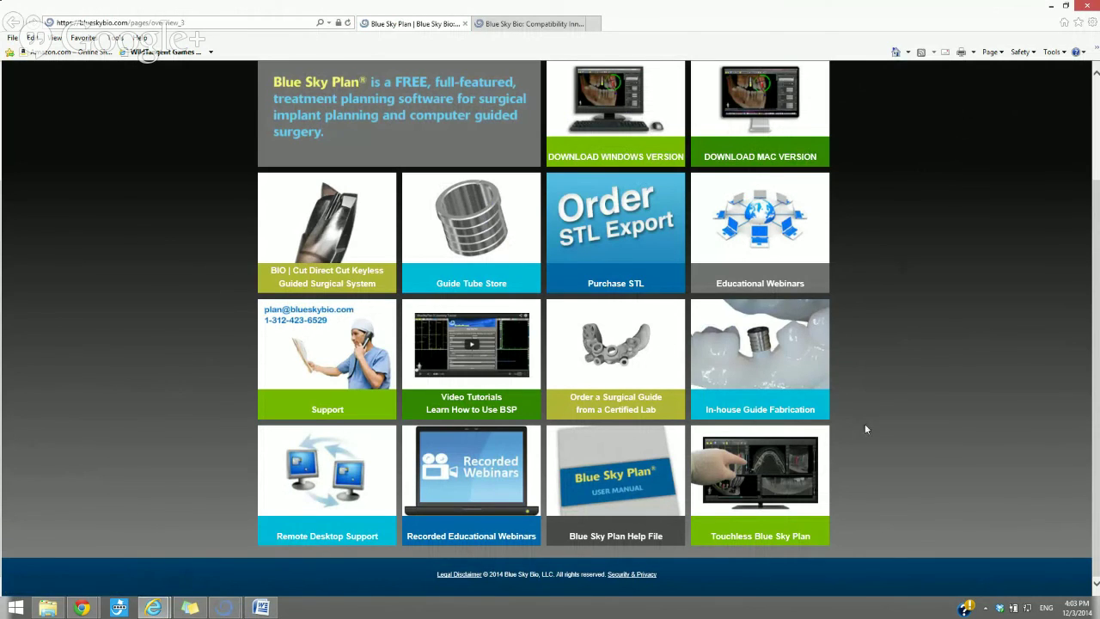
scroll(864, 424, up, 3)
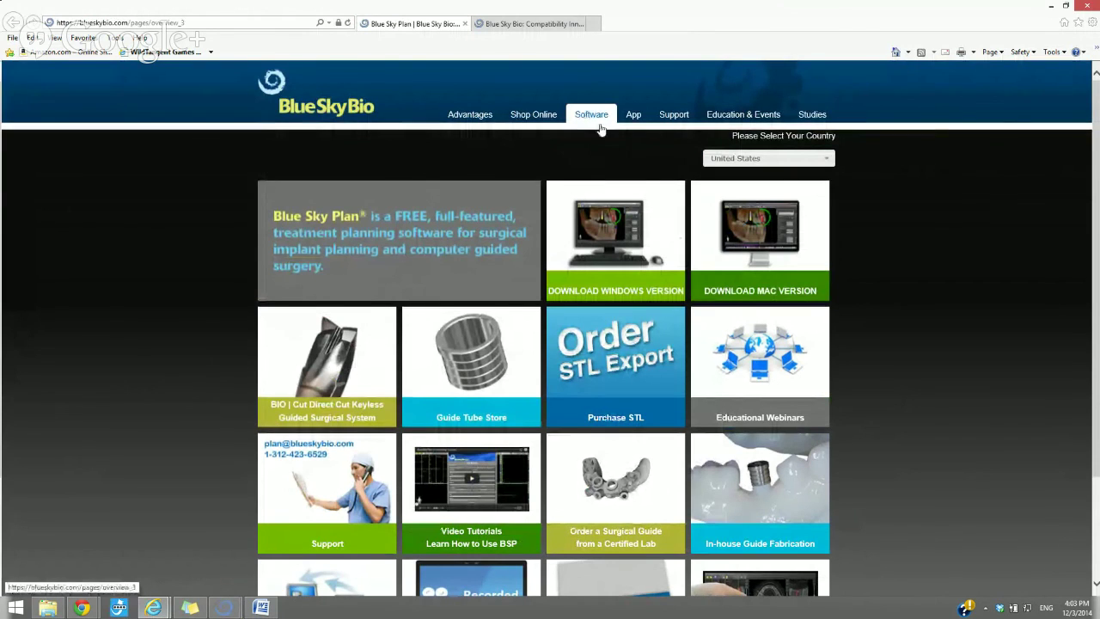
scroll(556, 222, down, 3)
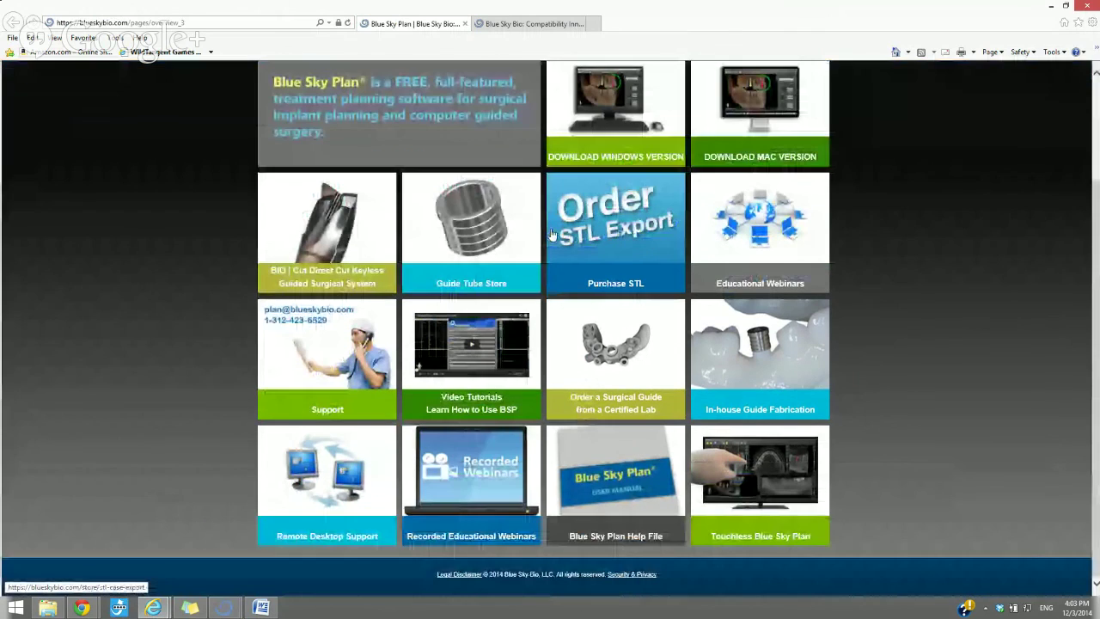
click(490, 357)
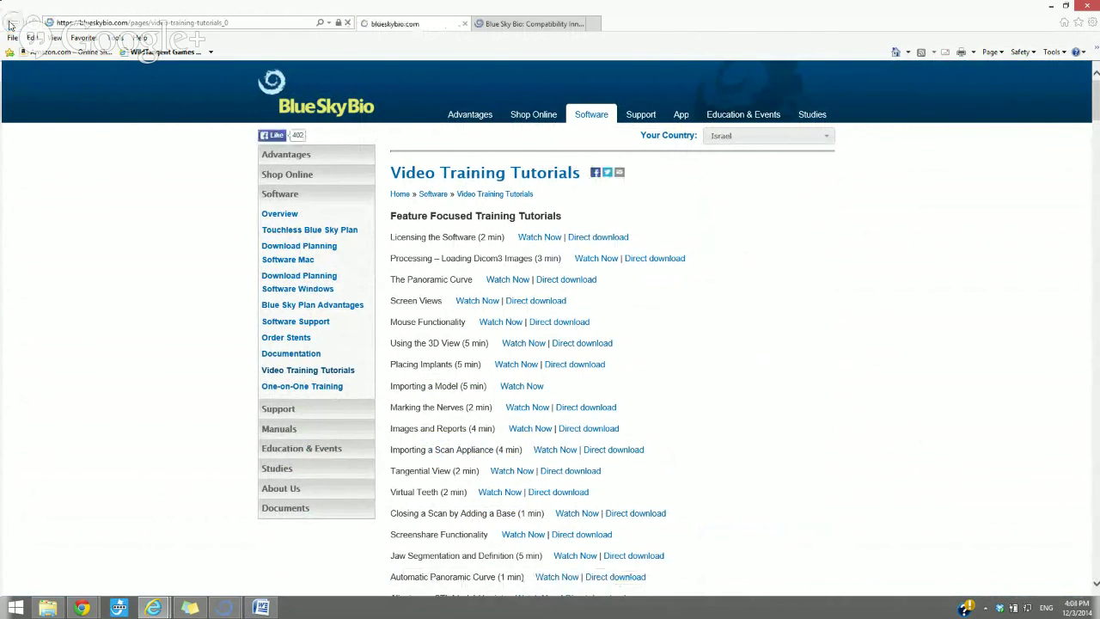
Go back to the Blue Sky Plan overview page and open the list of recorded educational webinars.
click(10, 25)
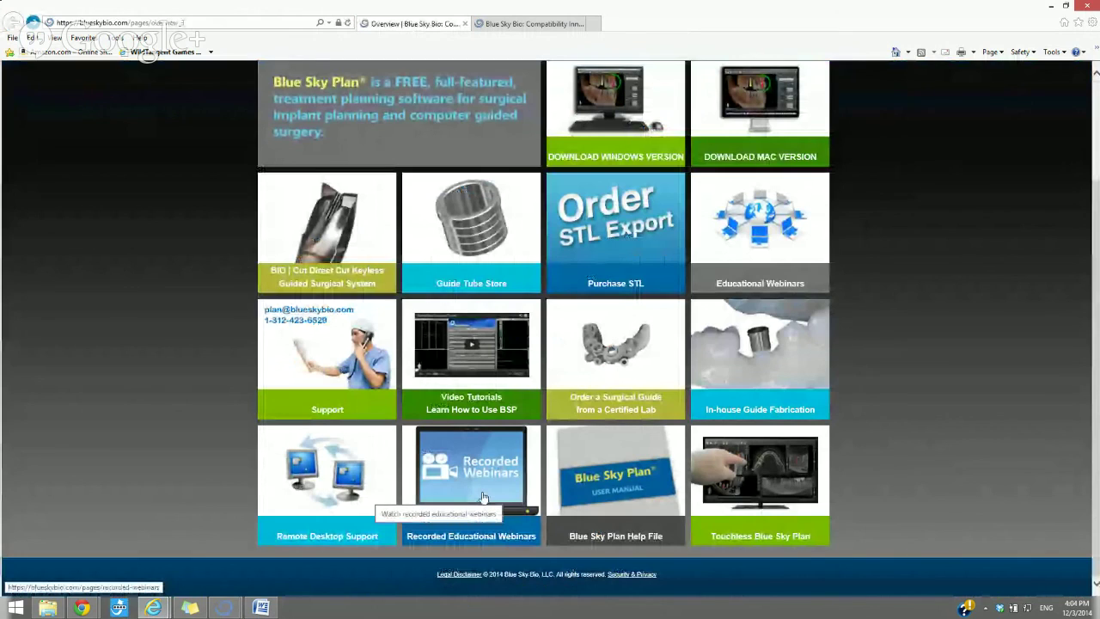
click(482, 494)
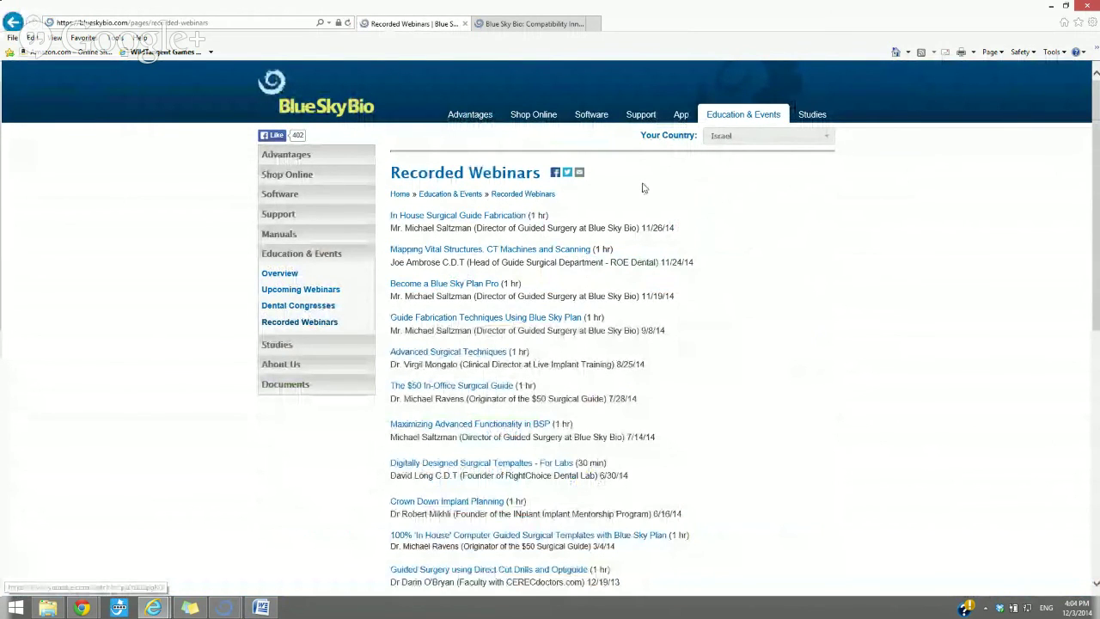
Return to the website's Software overview page and look over its support, training and guide fabrication resources.
click(593, 119)
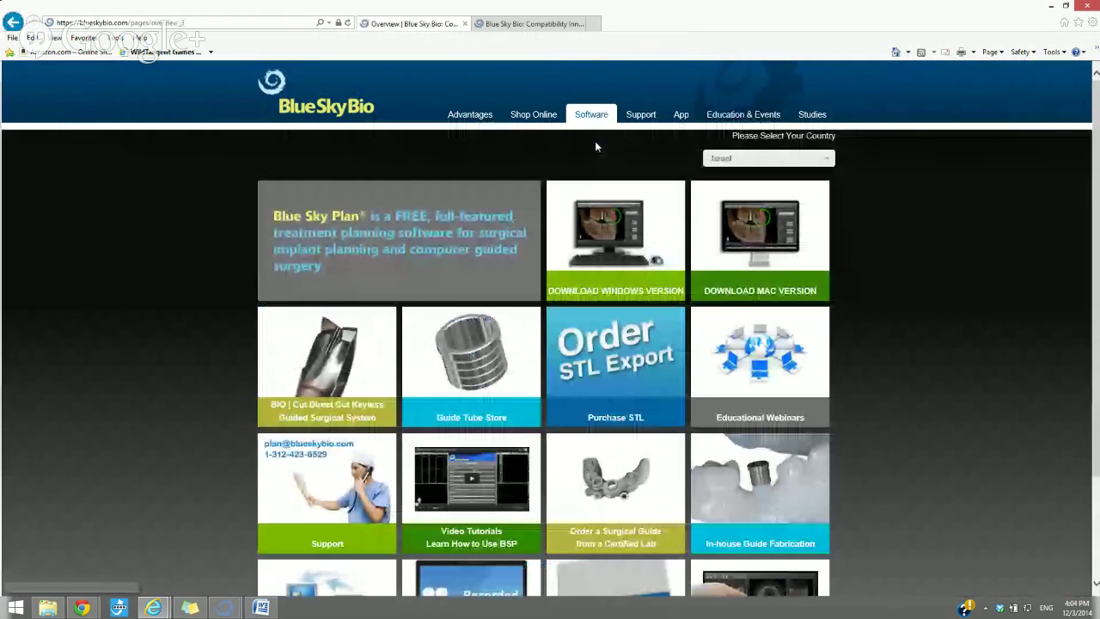
scroll(876, 367, down, 3)
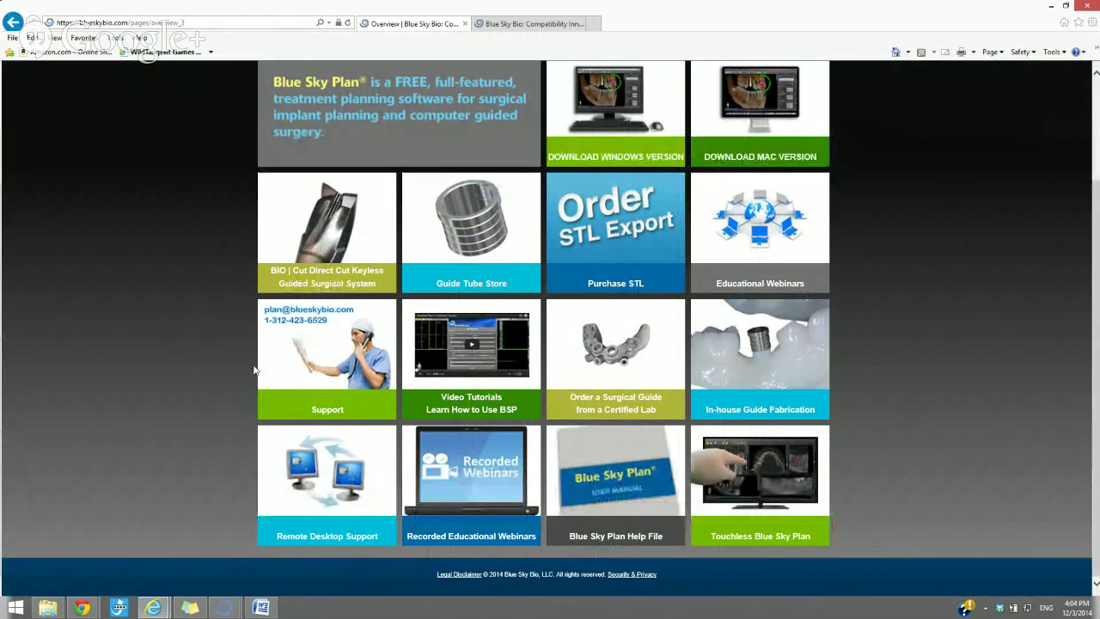
scroll(246, 379, up, 1)
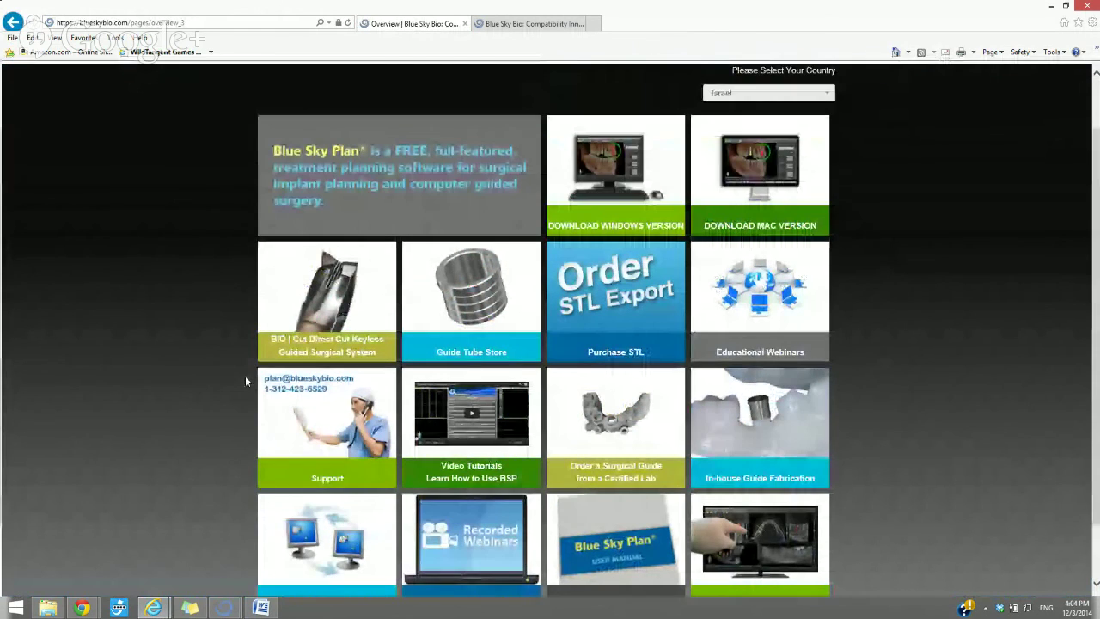
scroll(247, 384, down, 1)
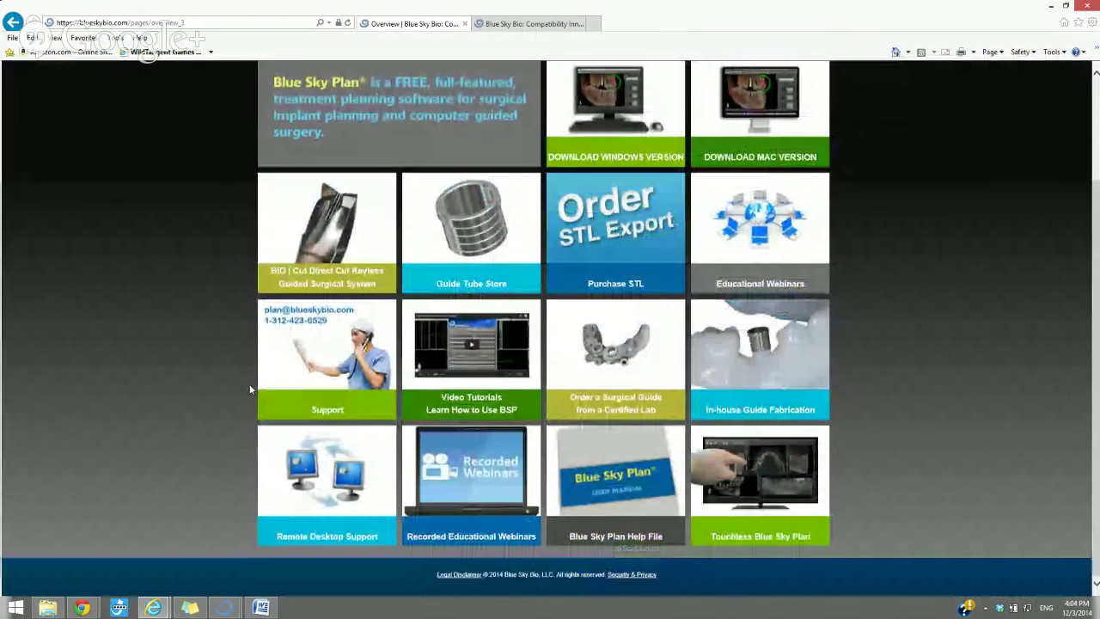
scroll(251, 393, up, 1)
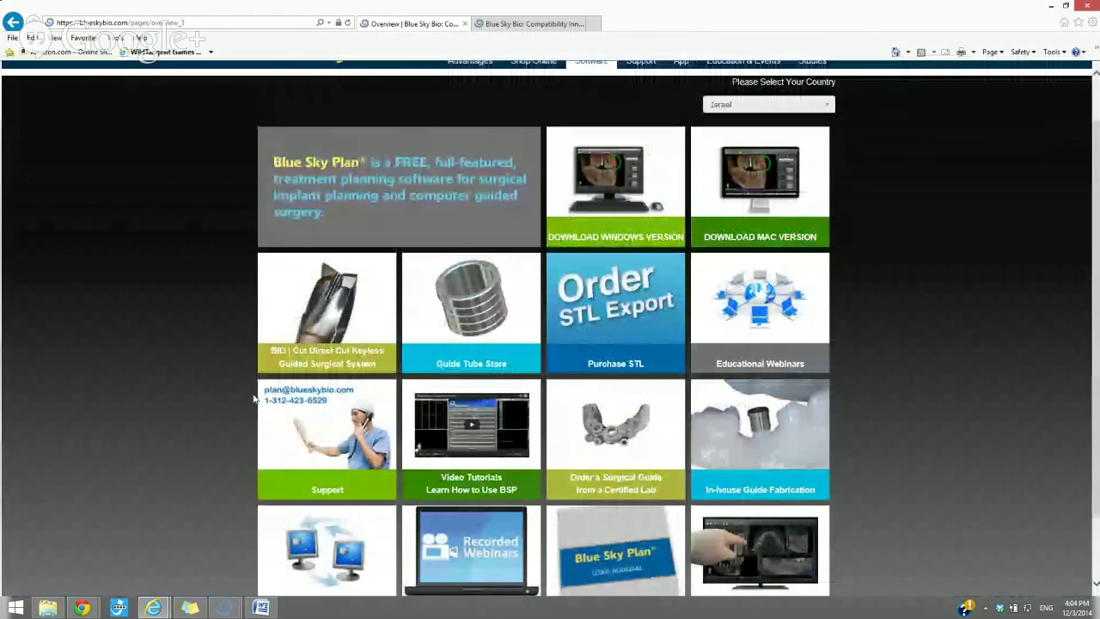
scroll(253, 398, down, 1)
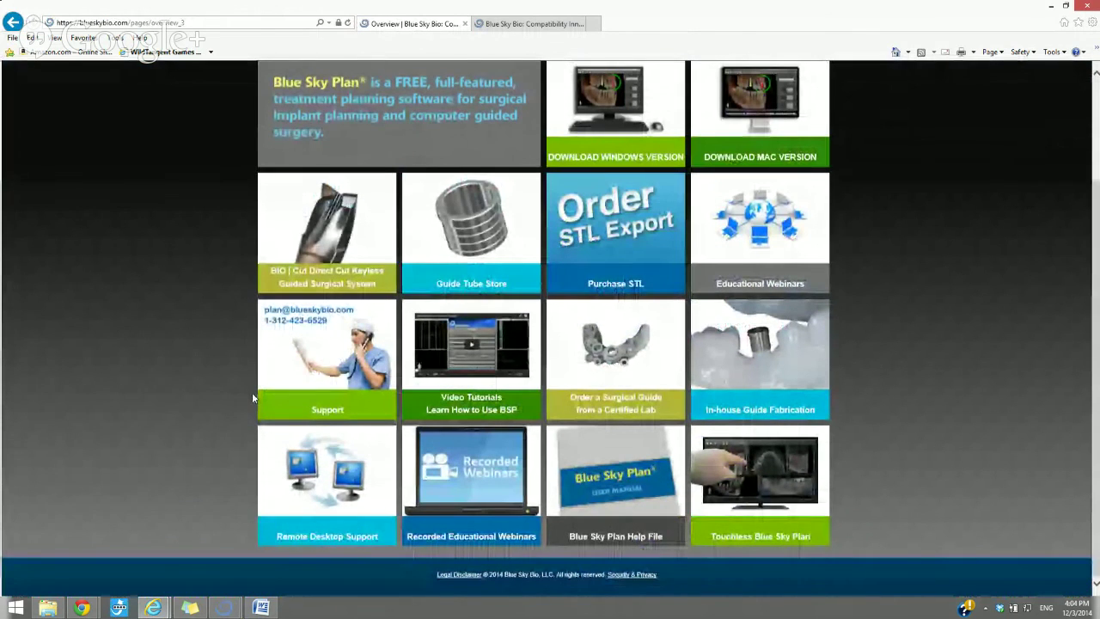